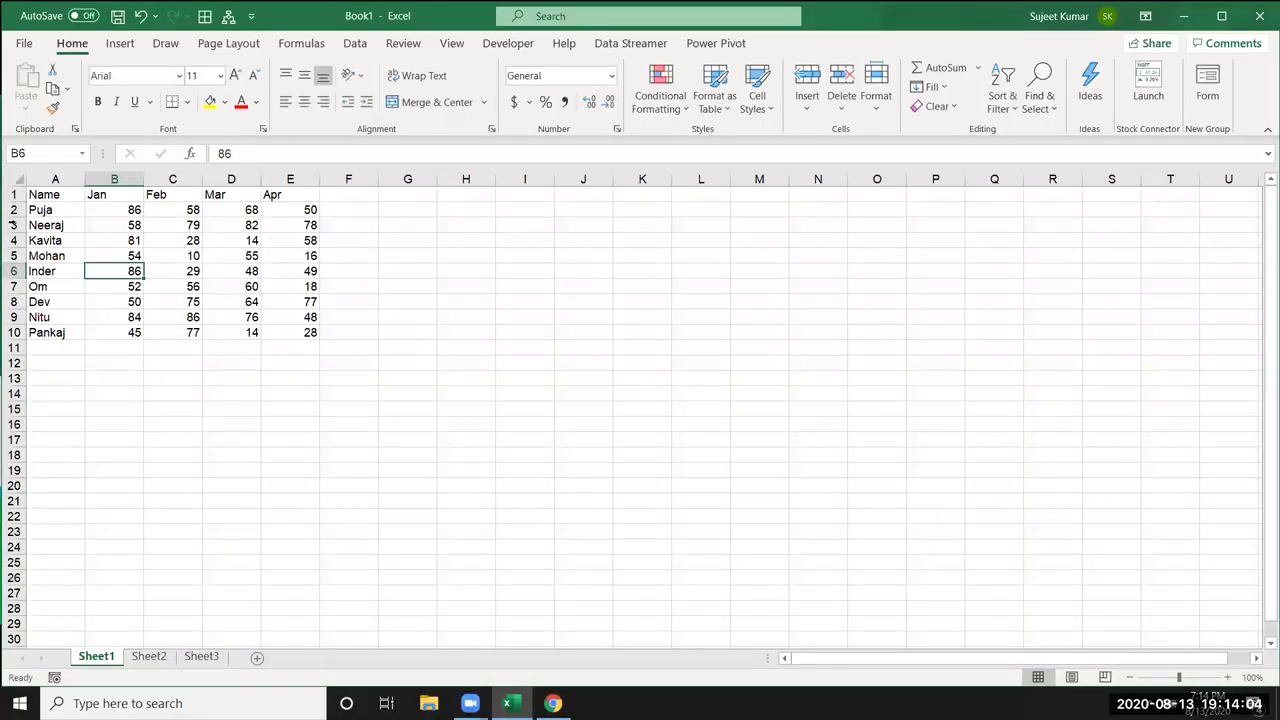
# Select the Name and Jan–Apr score table on Book1's Sheet1
pyautogui.moveTo(38, 194); pyautogui.dragTo(298, 332)
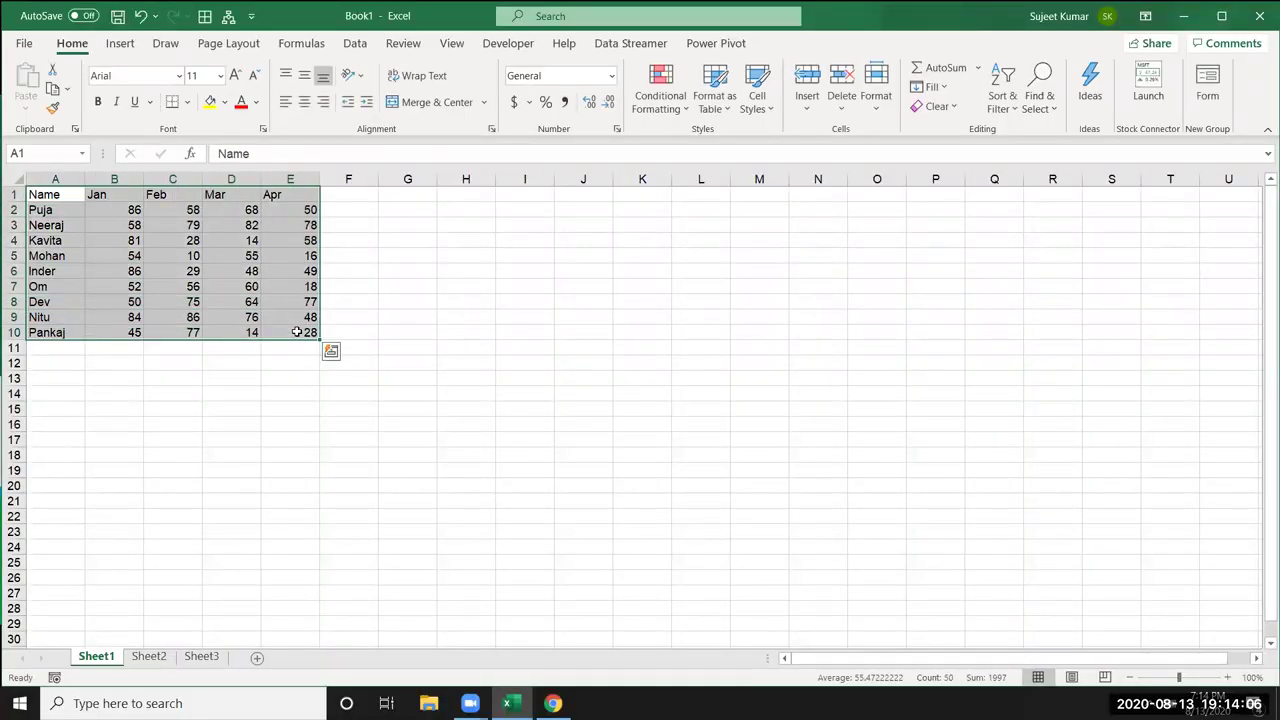
# Link K1 to B1 with =B1 and fill that formula down column K
pyautogui.click(642, 194)
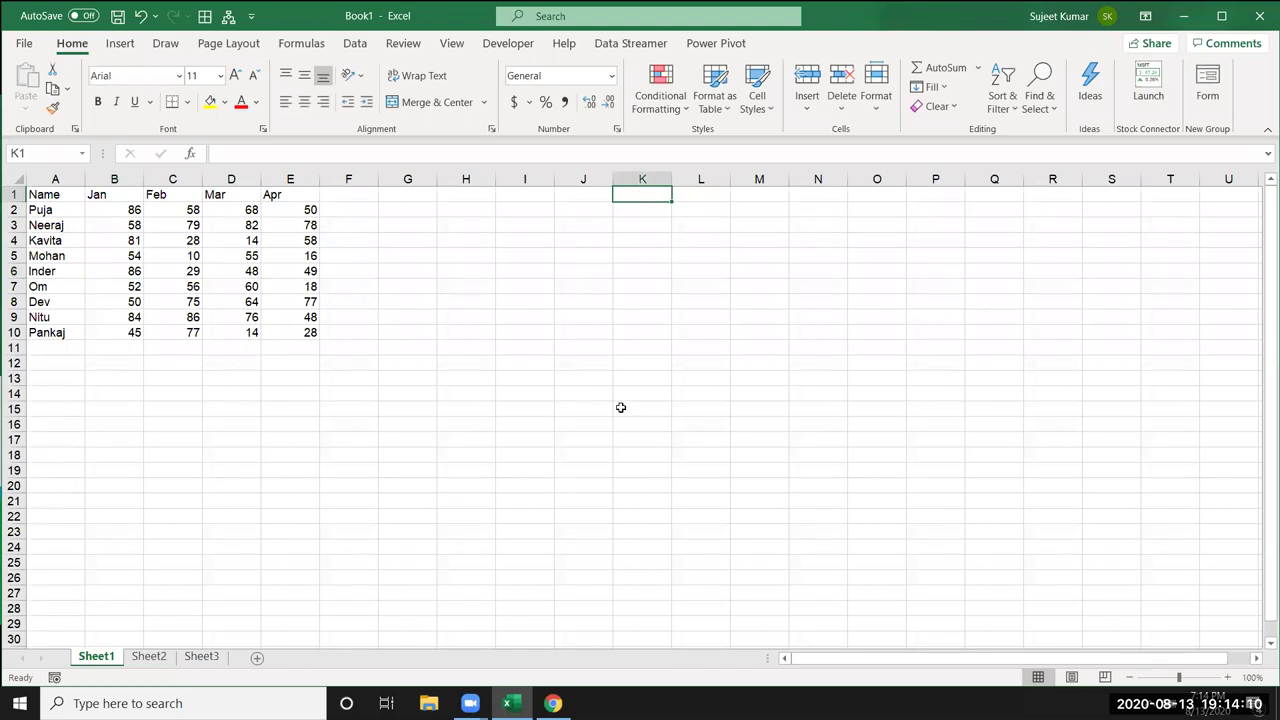
pyautogui.write('=')
pyautogui.click(102, 193)
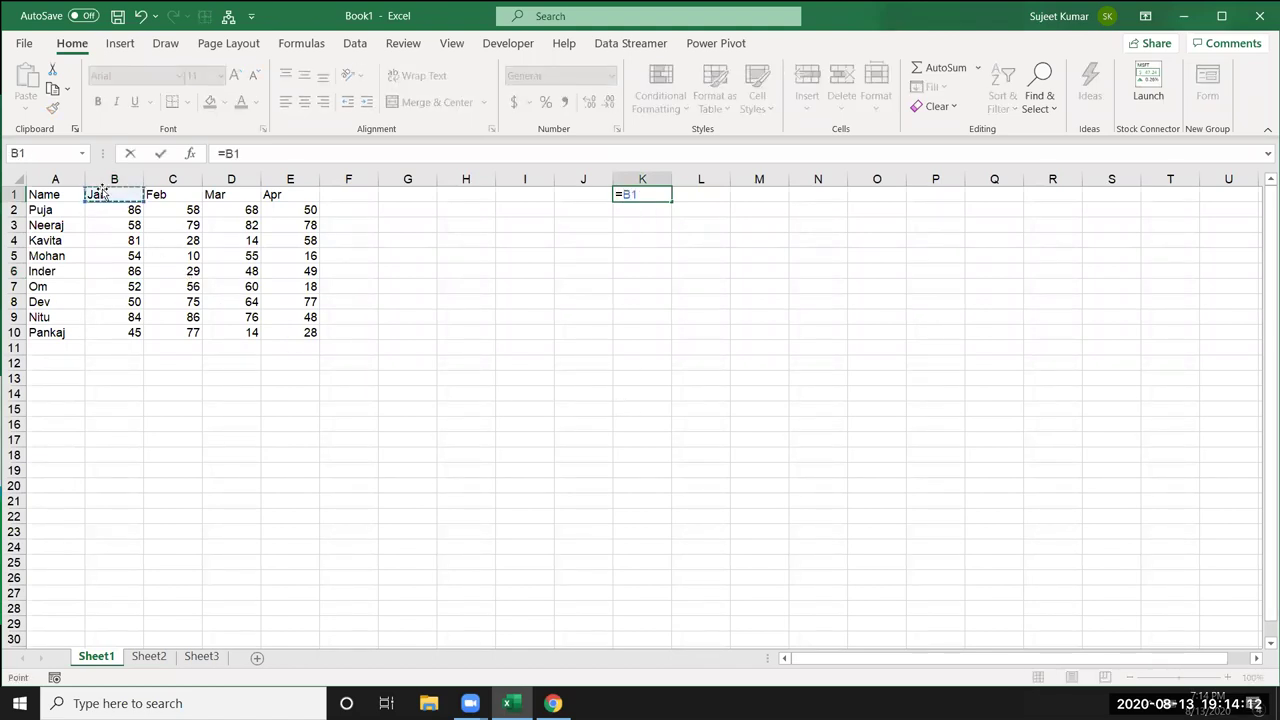
pyautogui.press('Return')
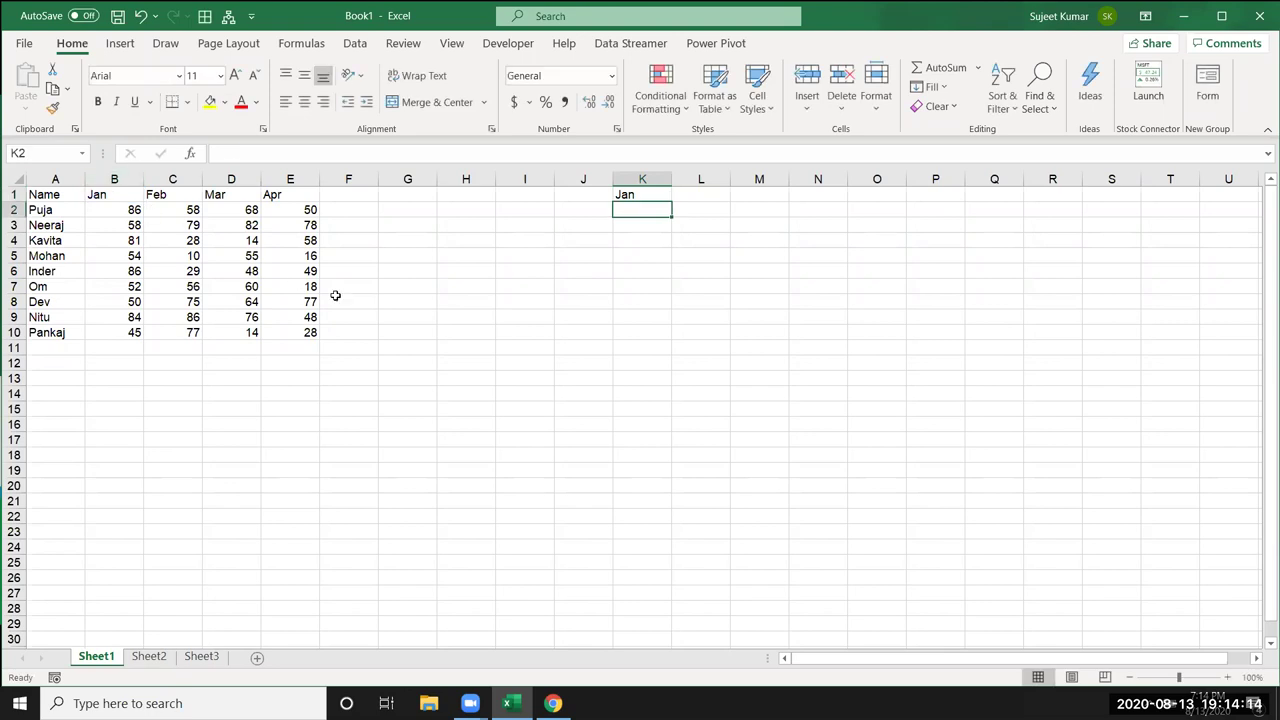
pyautogui.click(645, 196)
pyautogui.moveTo(645, 196); pyautogui.dragTo(655, 196)
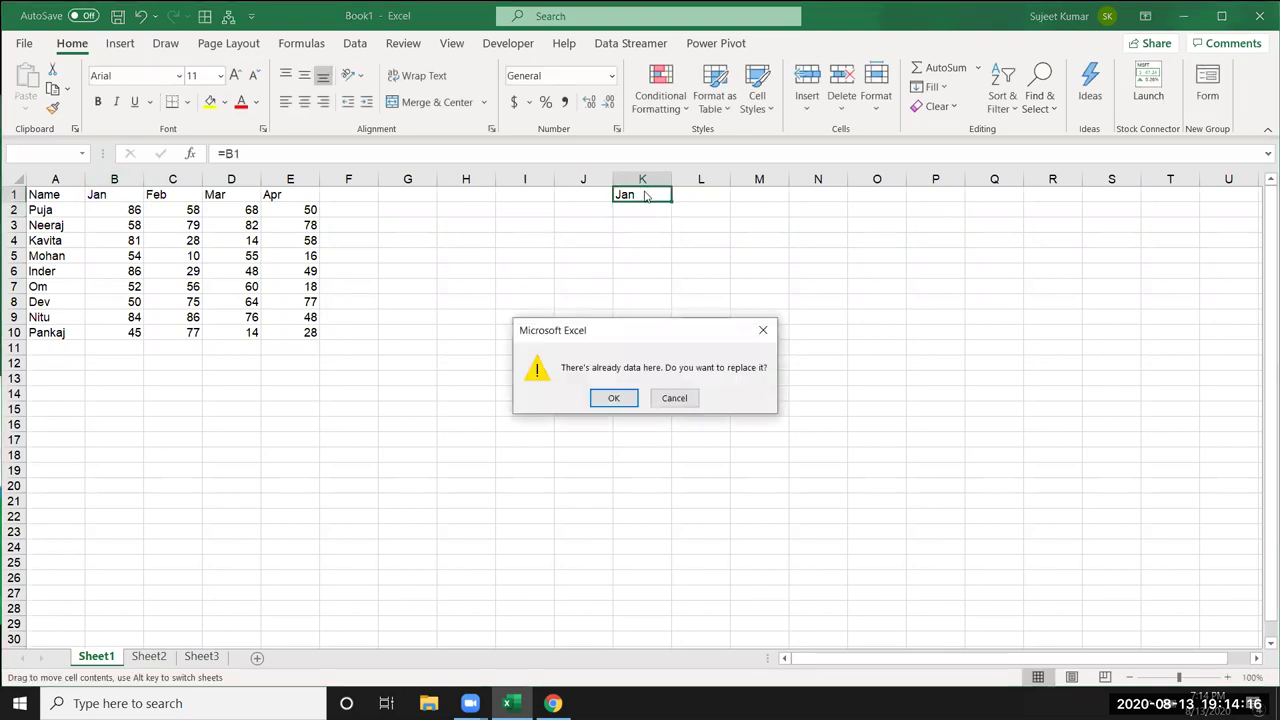
pyautogui.press('Return')
pyautogui.click(640, 194)
pyautogui.moveTo(672, 201); pyautogui.dragTo(668, 320)
# Change B2 to 87, clear the K1:K10 links, and move to Sheet2
pyautogui.click(137, 211)
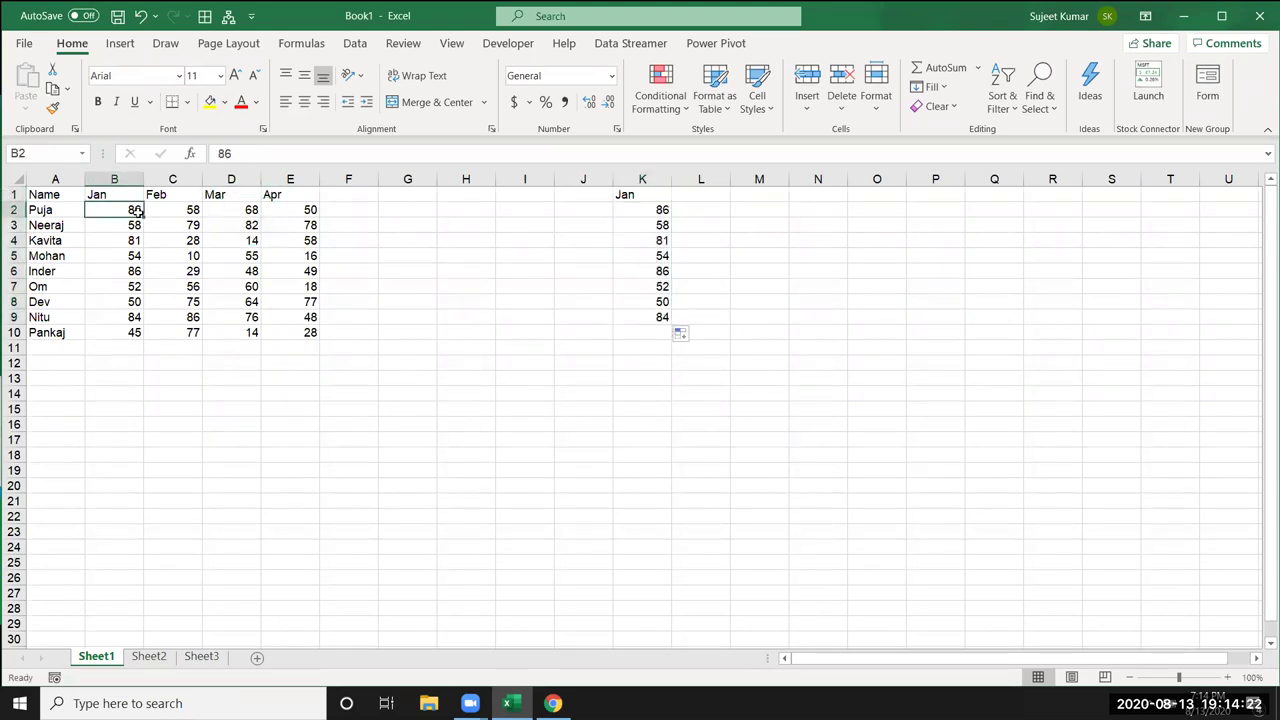
pyautogui.write('87')
pyautogui.press('Return')
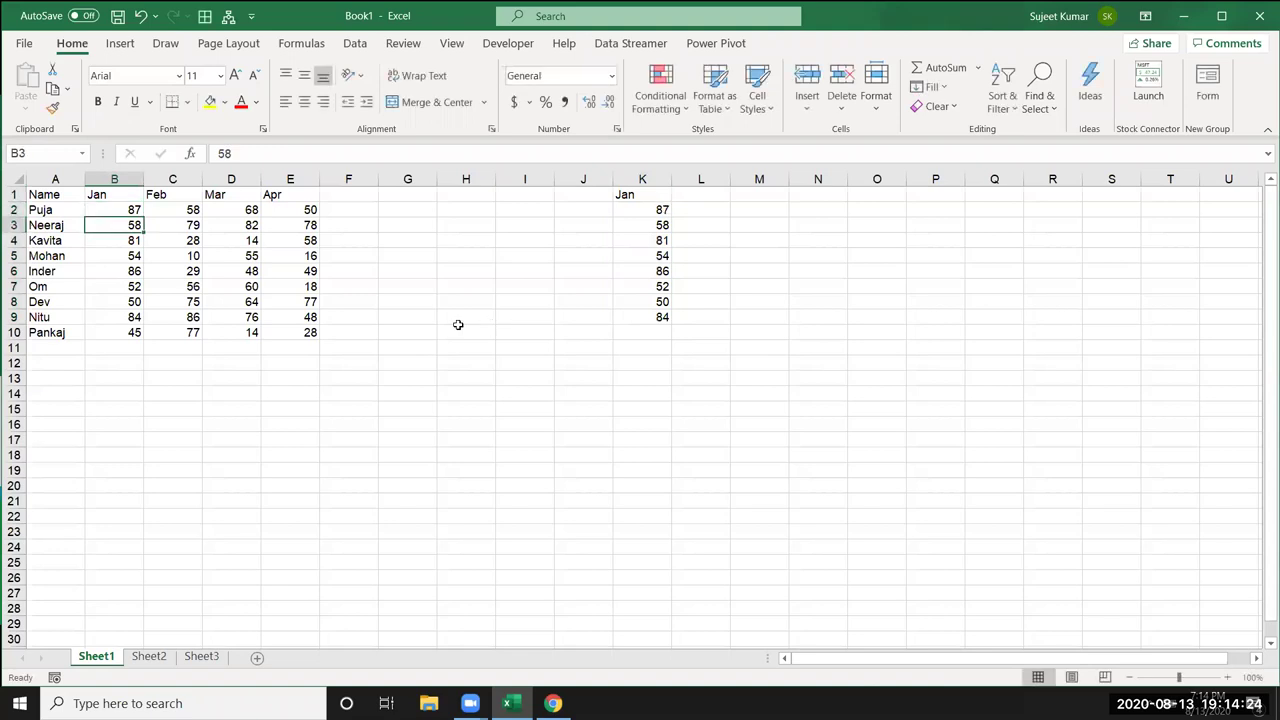
pyautogui.moveTo(660, 210); pyautogui.dragTo(662, 308)
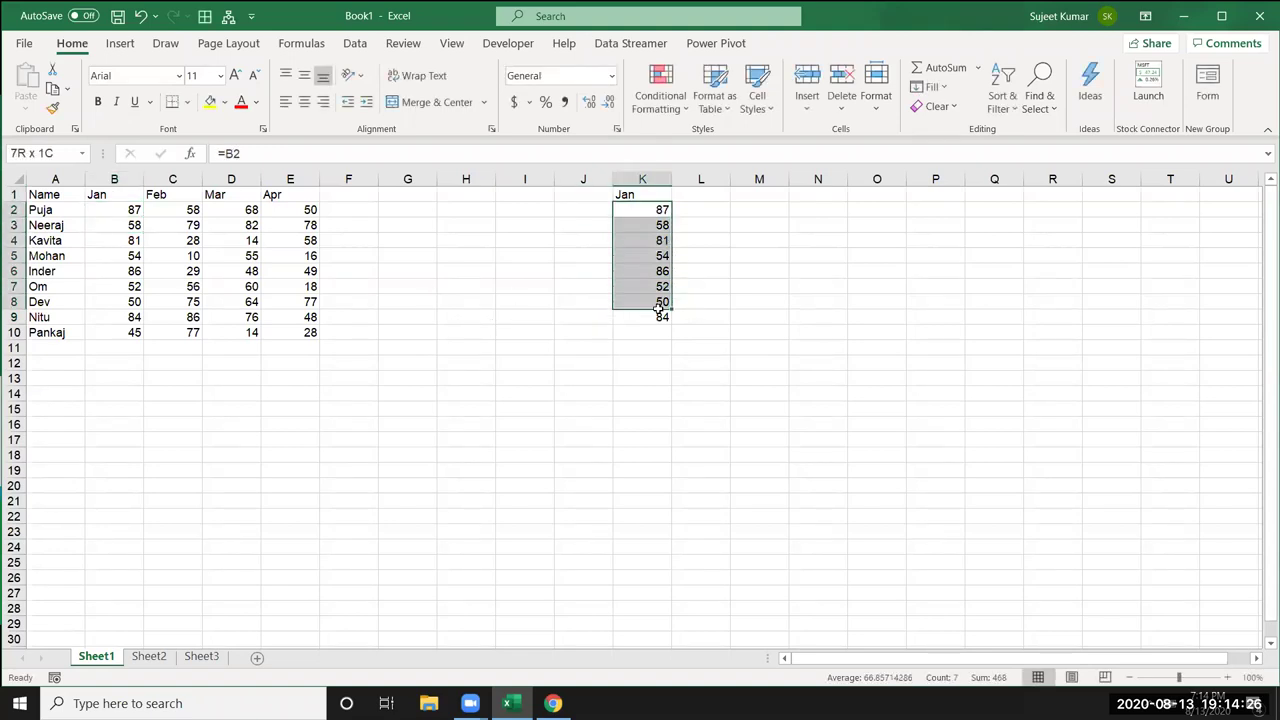
pyautogui.moveTo(648, 194); pyautogui.dragTo(651, 328)
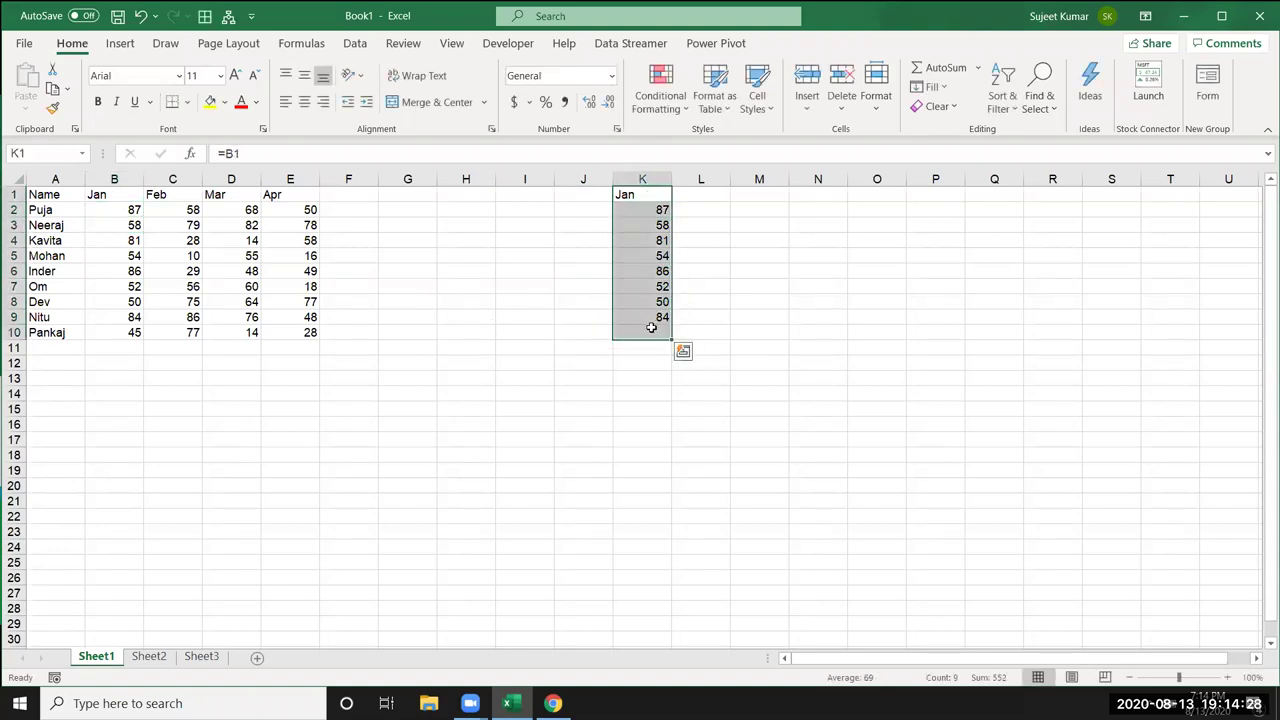
pyautogui.press('Delete')
pyautogui.click(158, 657)
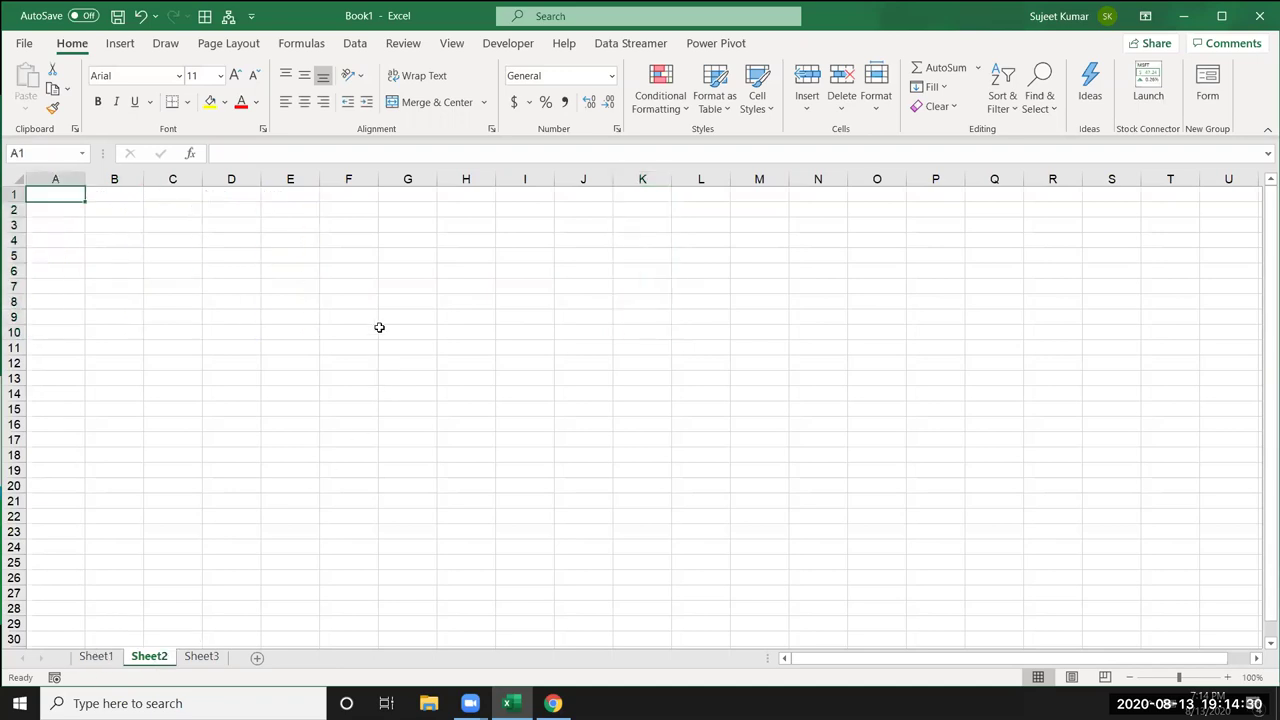
# Link Sheet2's F4 to Sheet1!B1, fill it down to F11, then clear it
pyautogui.click(351, 237)
pyautogui.write('=')
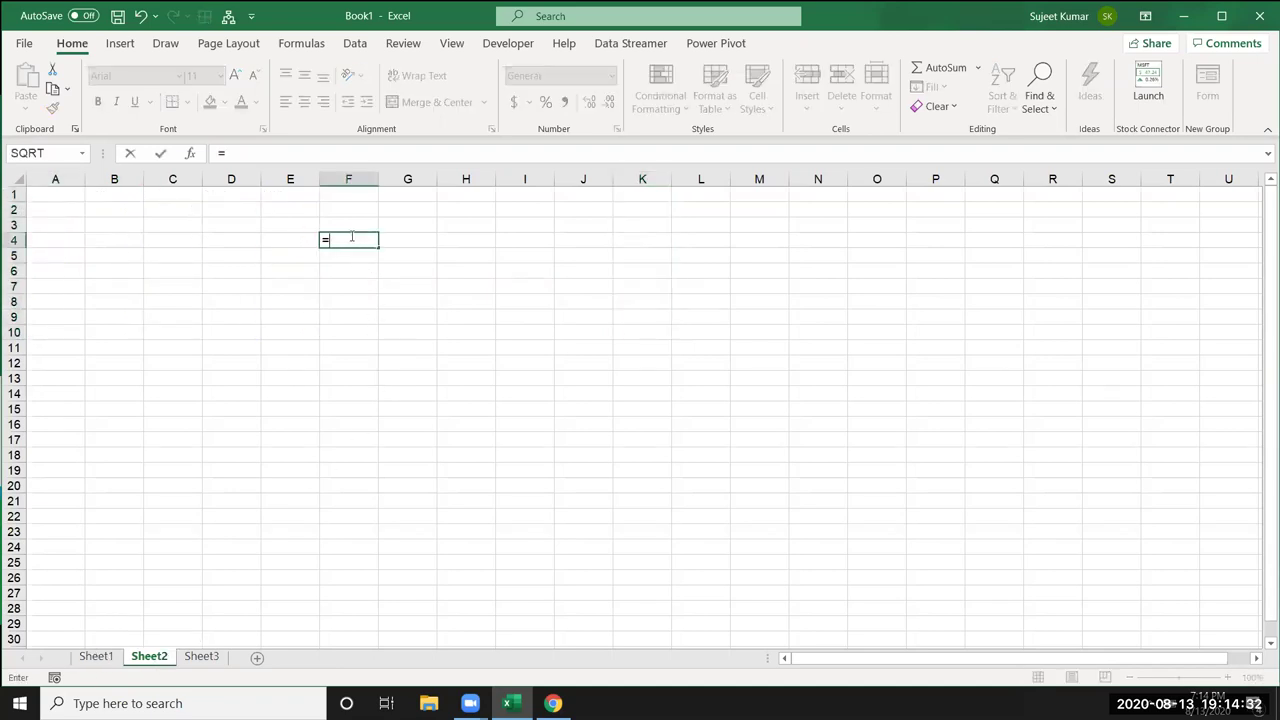
pyautogui.click(112, 658)
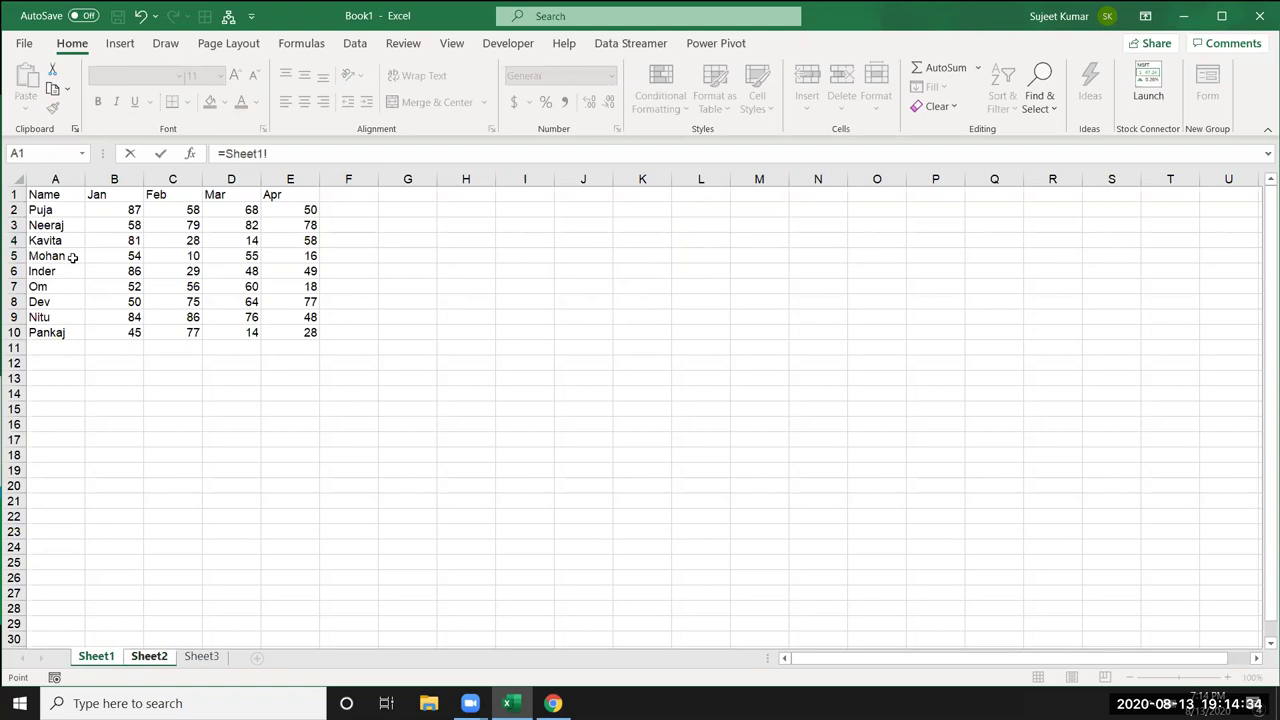
pyautogui.click(100, 195)
pyautogui.press('Return')
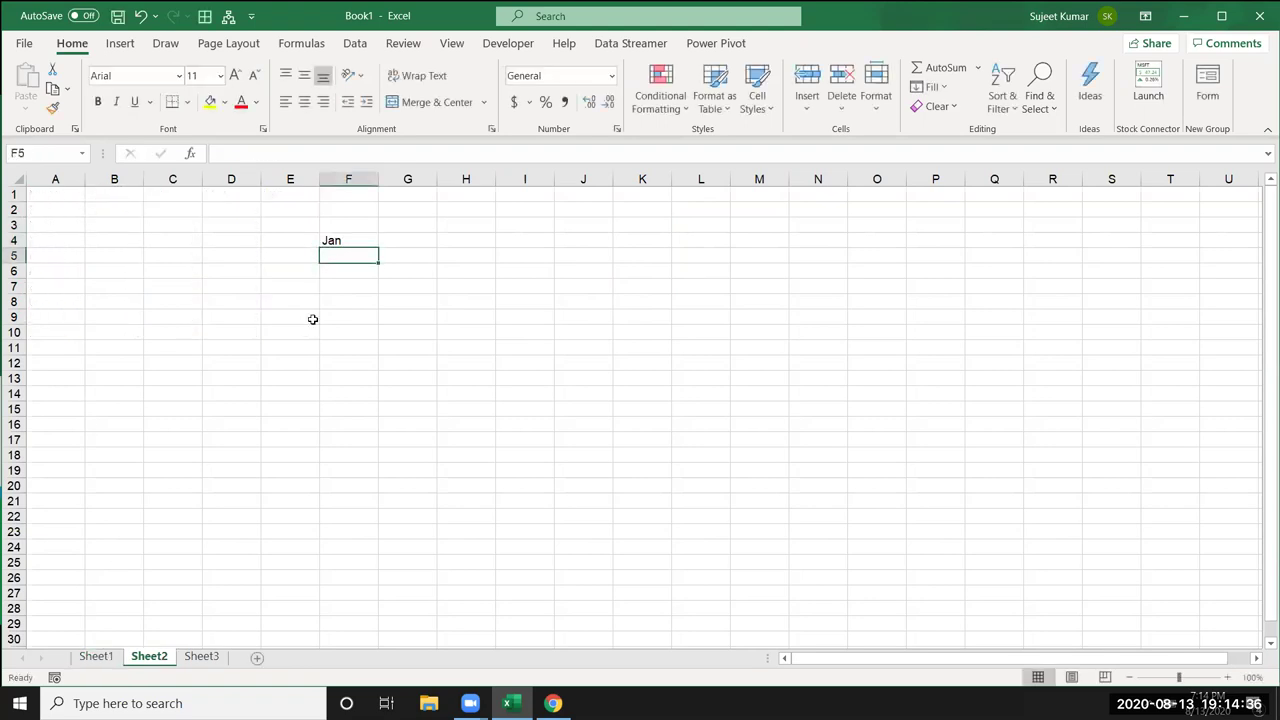
pyautogui.moveTo(366, 242); pyautogui.dragTo(352, 350)
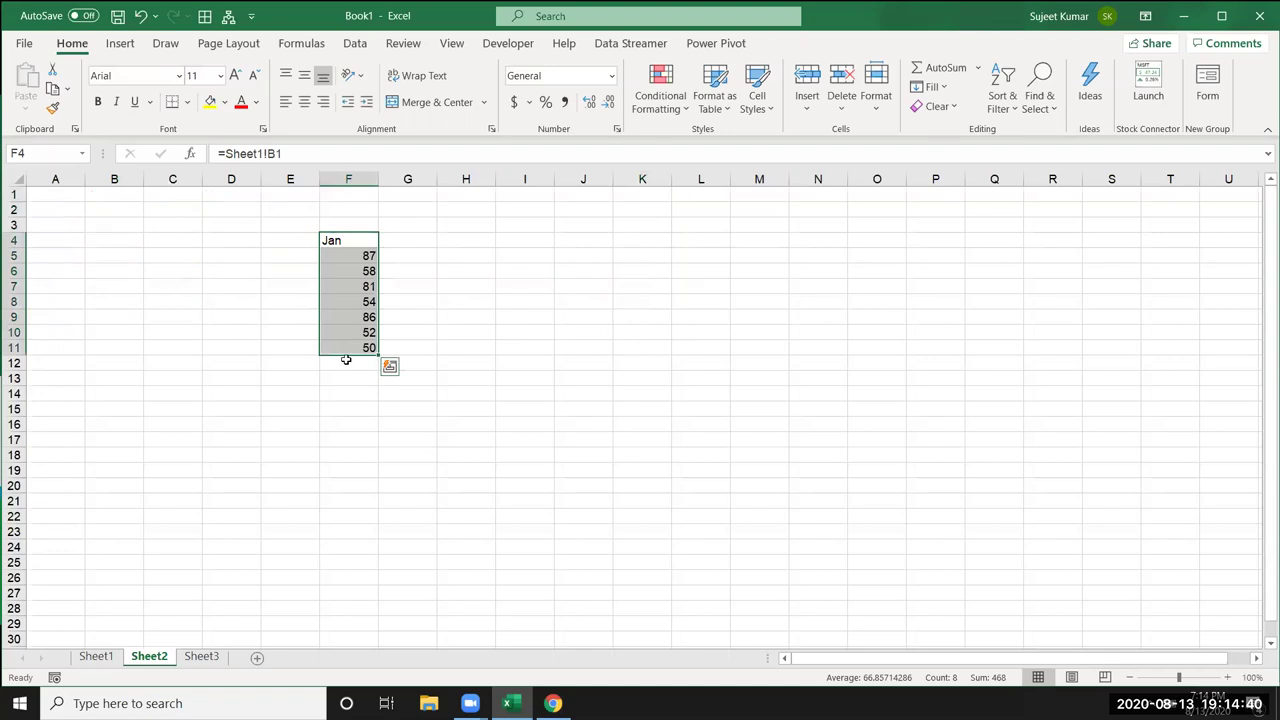
pyautogui.press('Delete')
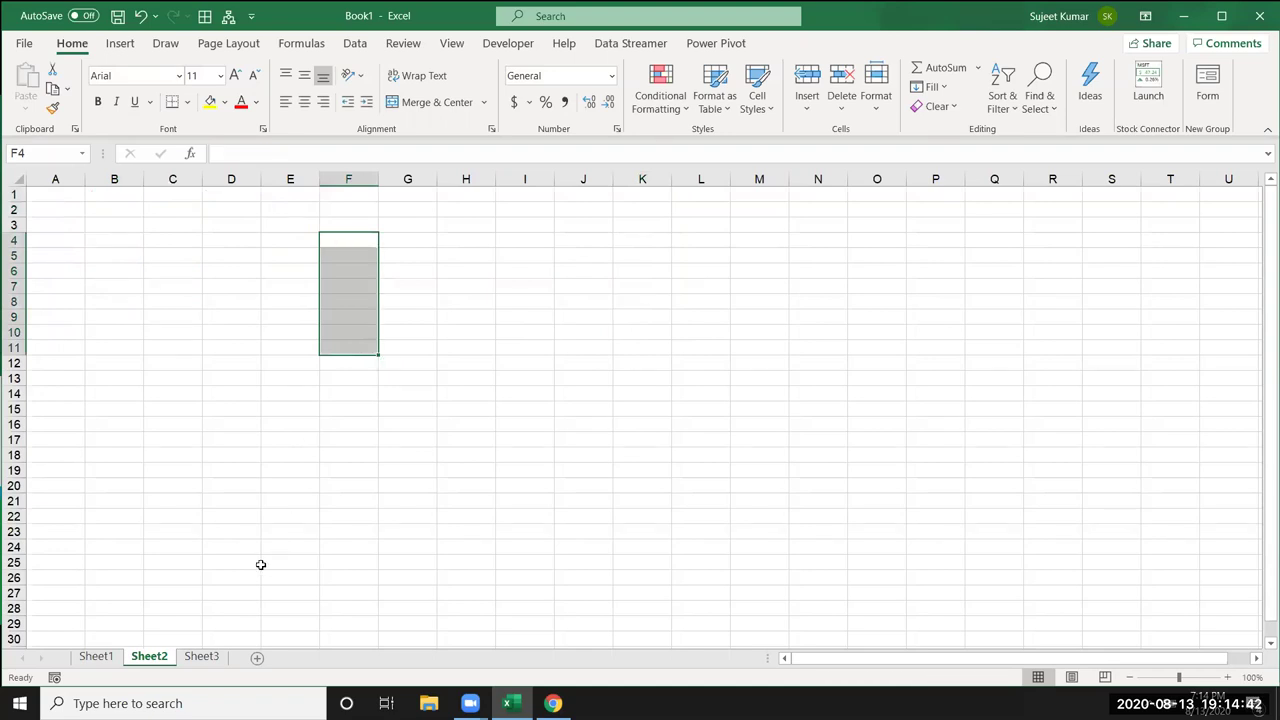
# Return to Sheet1 and select the A1:E10 score table
pyautogui.click(108, 655)
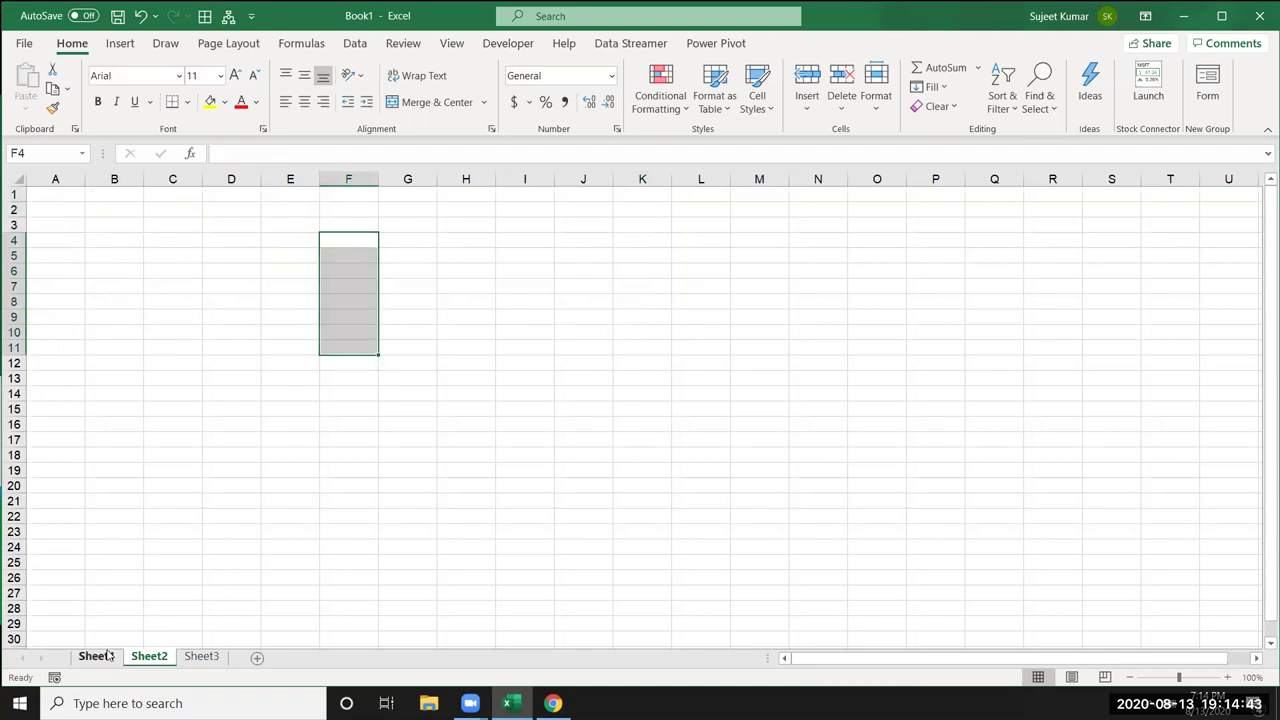
pyautogui.click(498, 361)
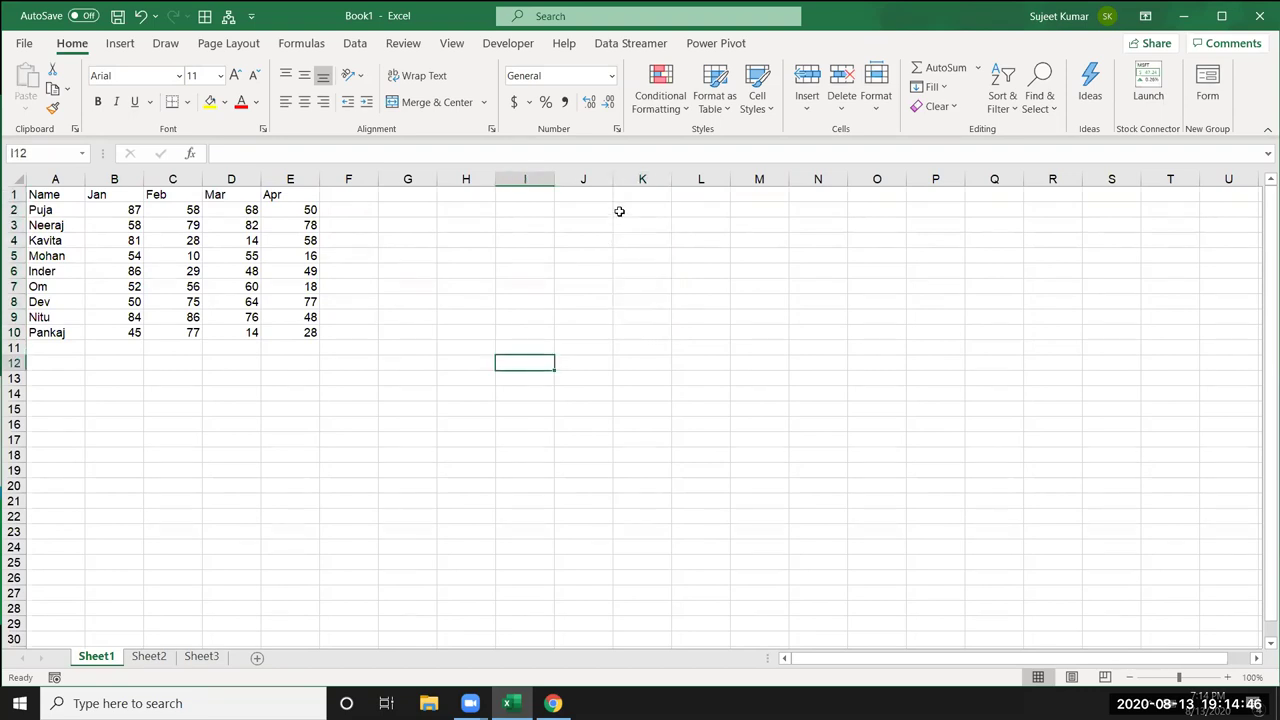
pyautogui.moveTo(58, 198); pyautogui.dragTo(272, 331)
# Copy A1:E10, paste it as a link at K1, then delete that linked copy
pyautogui.hotkey('ctrl', 'c')
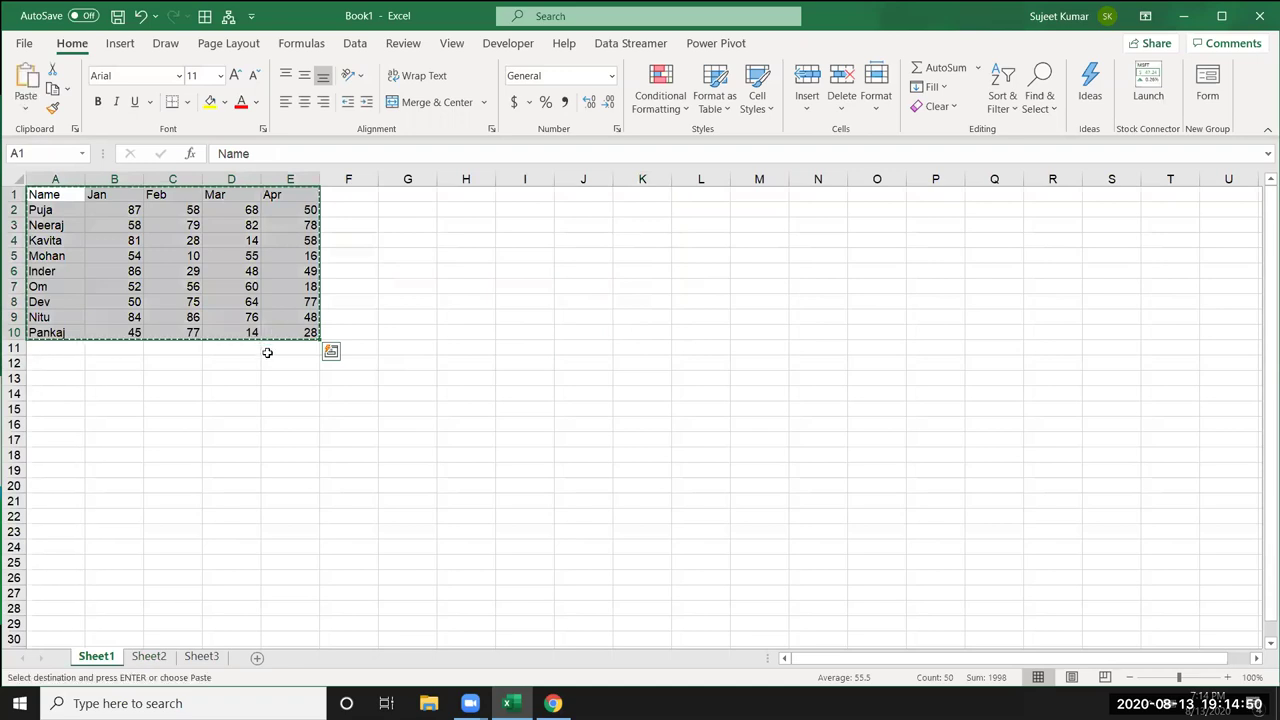
pyautogui.click(627, 197)
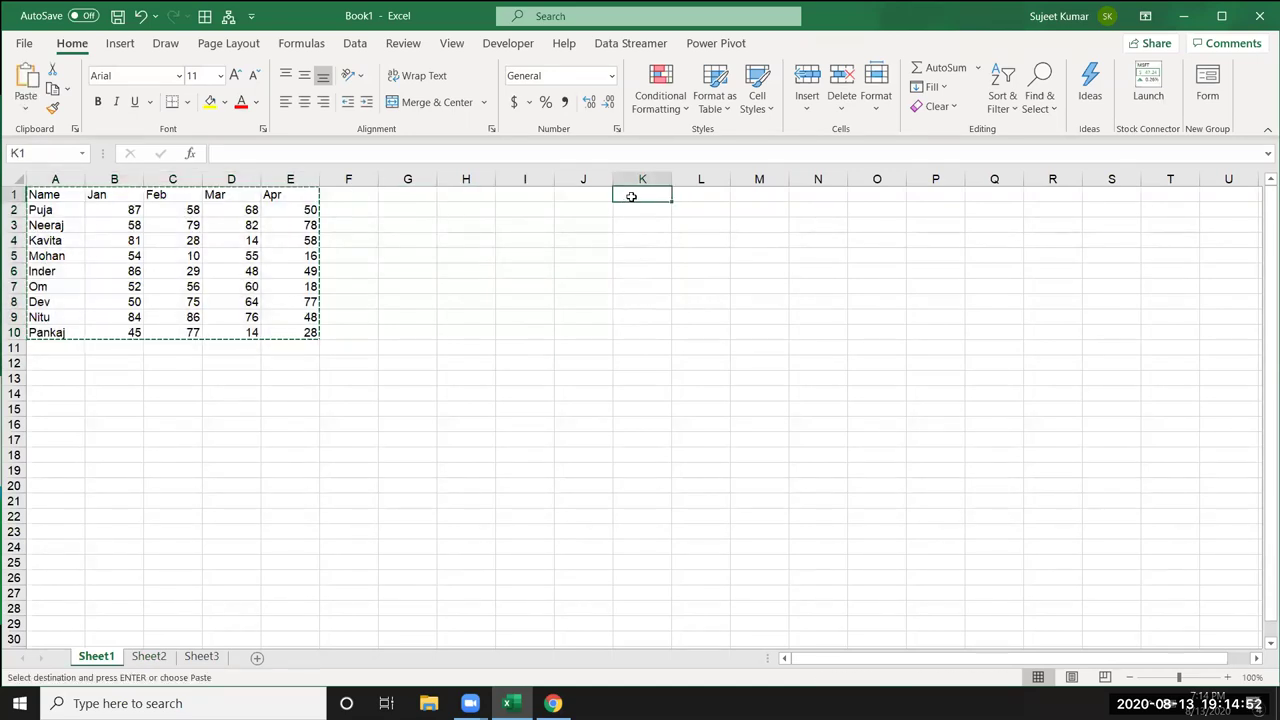
pyautogui.rightClick(630, 200)
pyautogui.click(643, 291)
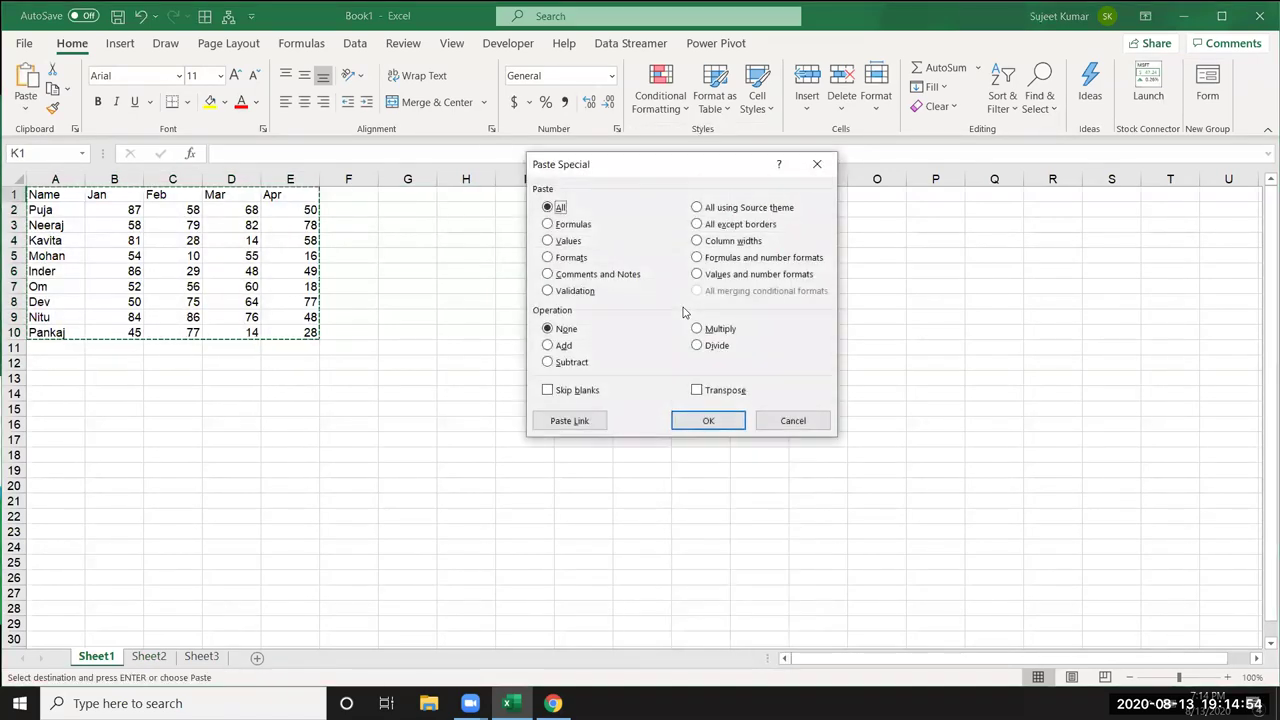
pyautogui.click(570, 420)
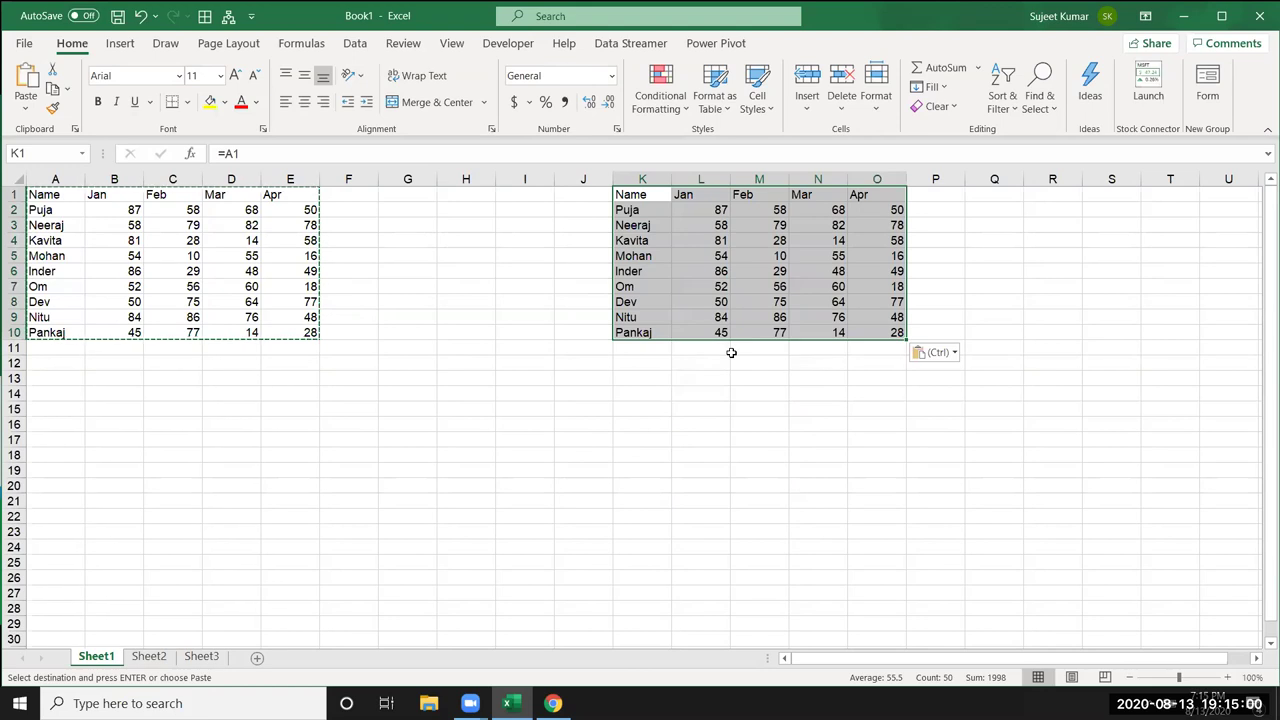
pyautogui.press('Delete')
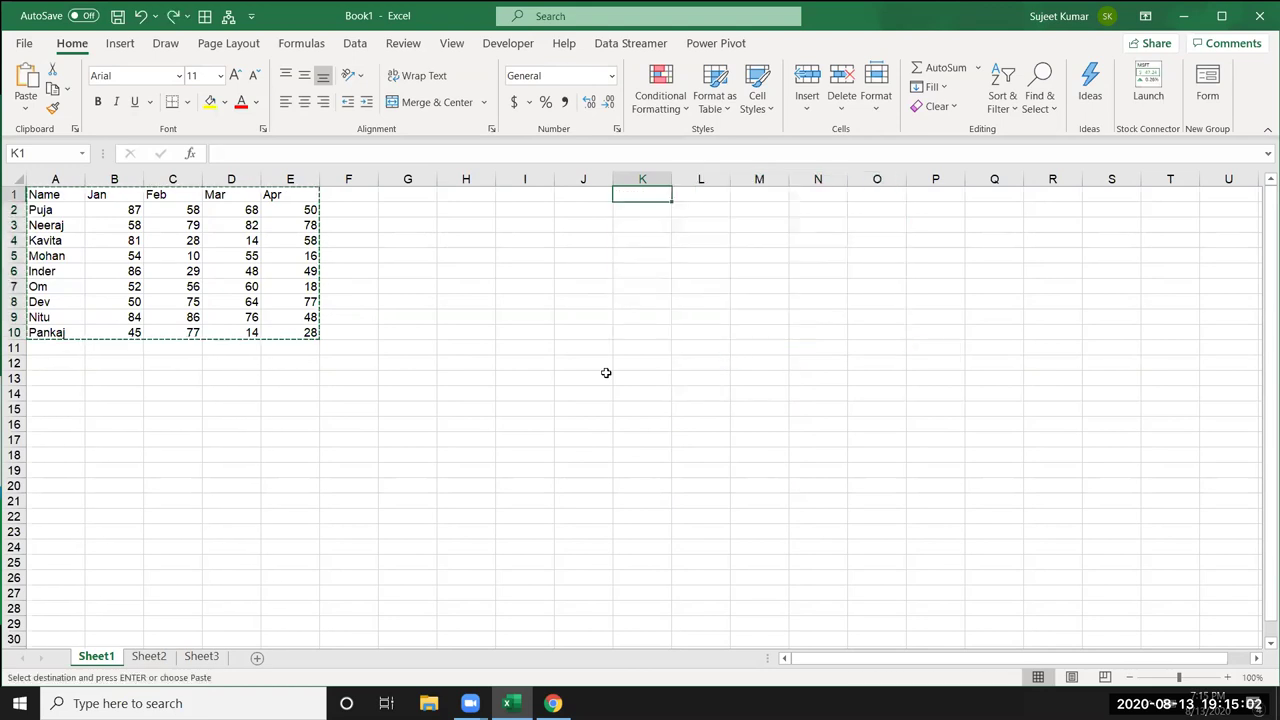
pyautogui.click(583, 377)
# Copy the Name and Jan columns (A1:B10) together with the Apr column (E1:E10)
pyautogui.moveTo(45, 199); pyautogui.dragTo(109, 325)
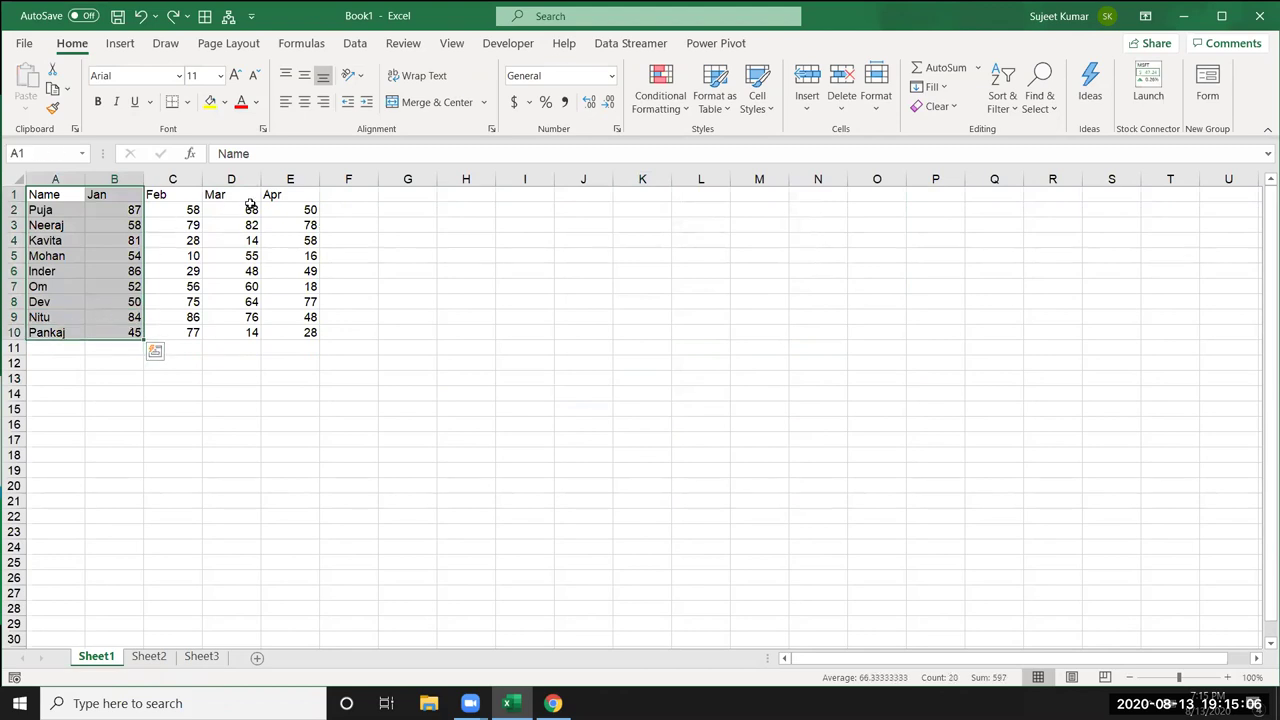
pyautogui.moveTo(278, 197)
pyautogui.mouseDown()
pyautogui.moveTo(310, 315)
pyautogui.moveTo(303, 345)
pyautogui.mouseUp()
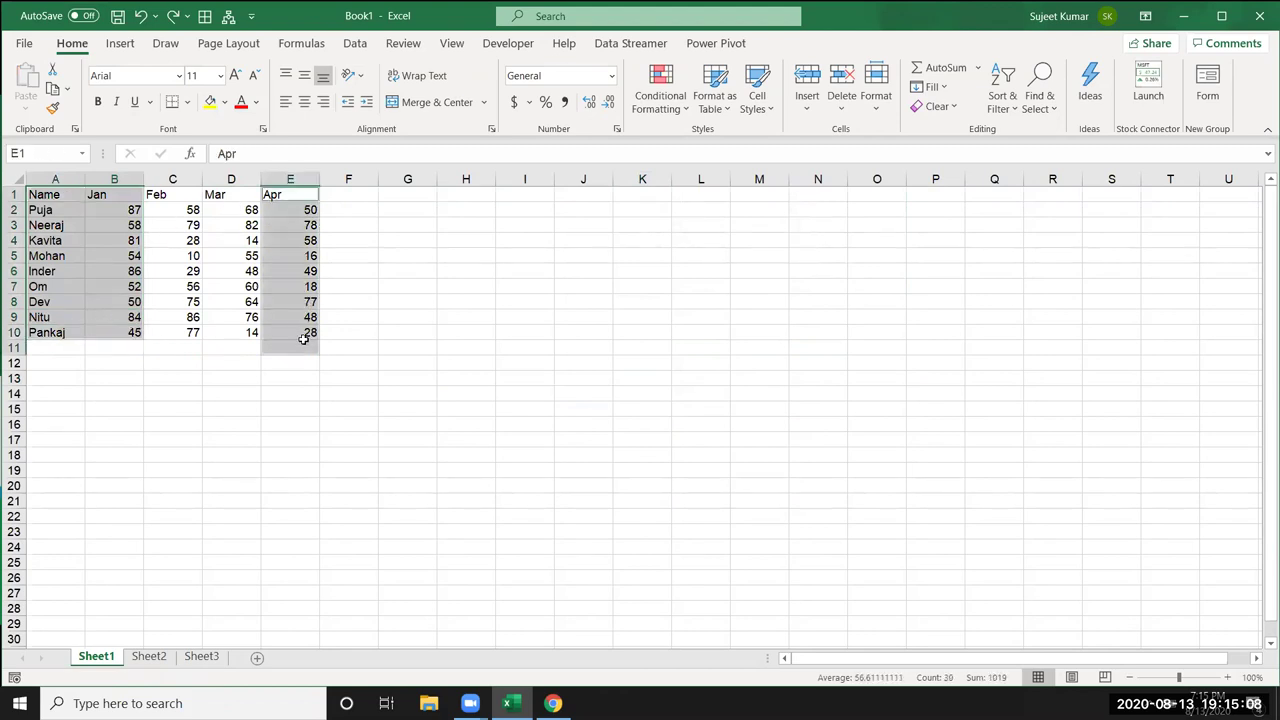
pyautogui.moveTo(57, 193); pyautogui.dragTo(110, 334)
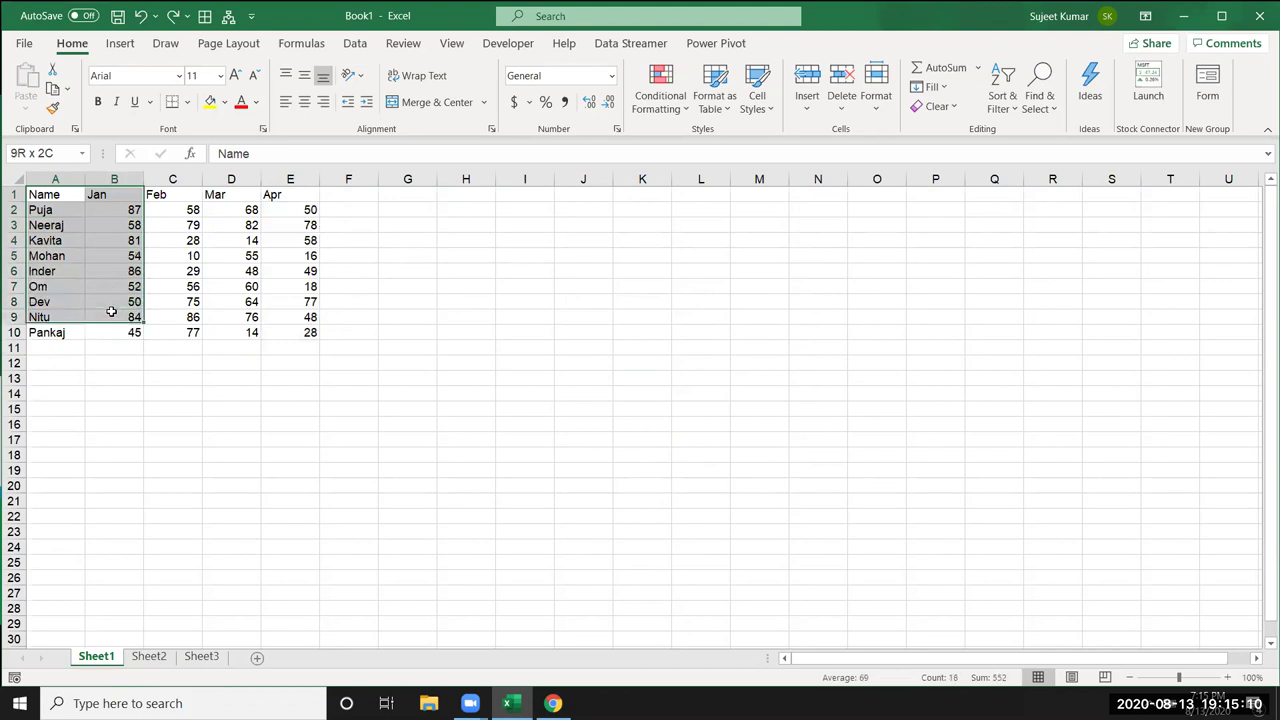
pyautogui.moveTo(285, 196); pyautogui.dragTo(308, 332)
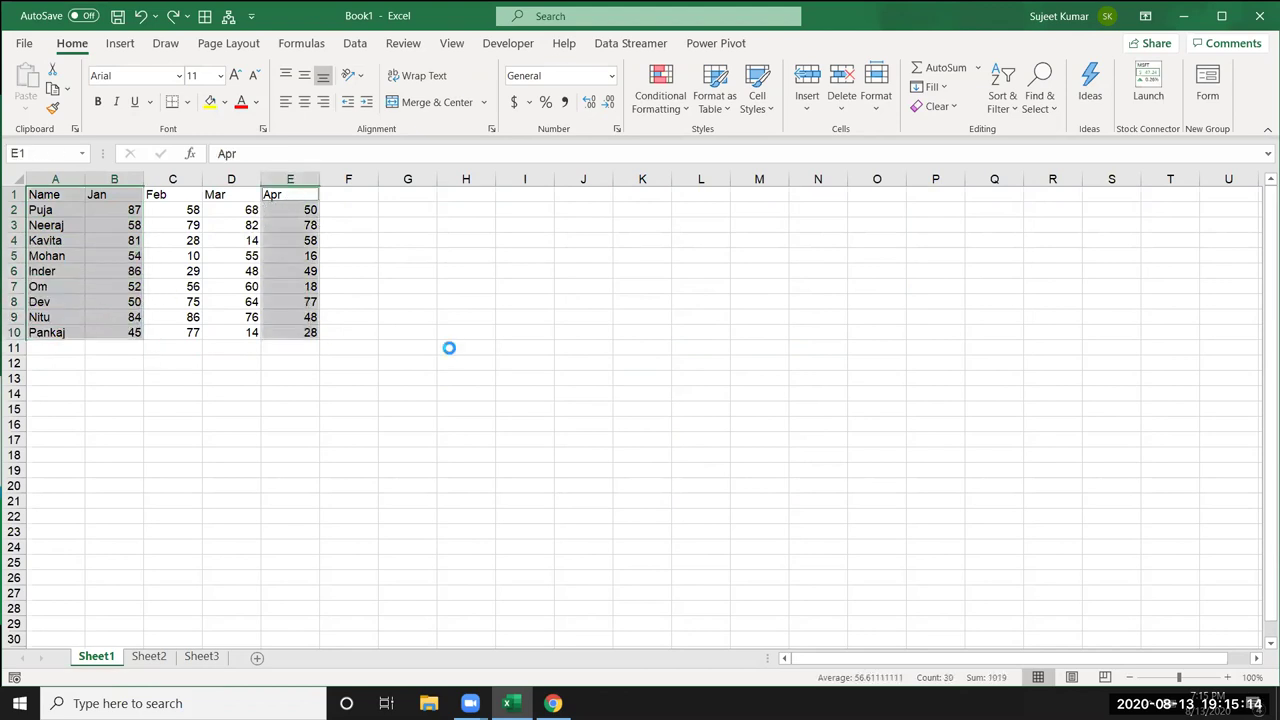
pyautogui.hotkey('ctrl', 'c')
pyautogui.click(546, 192)
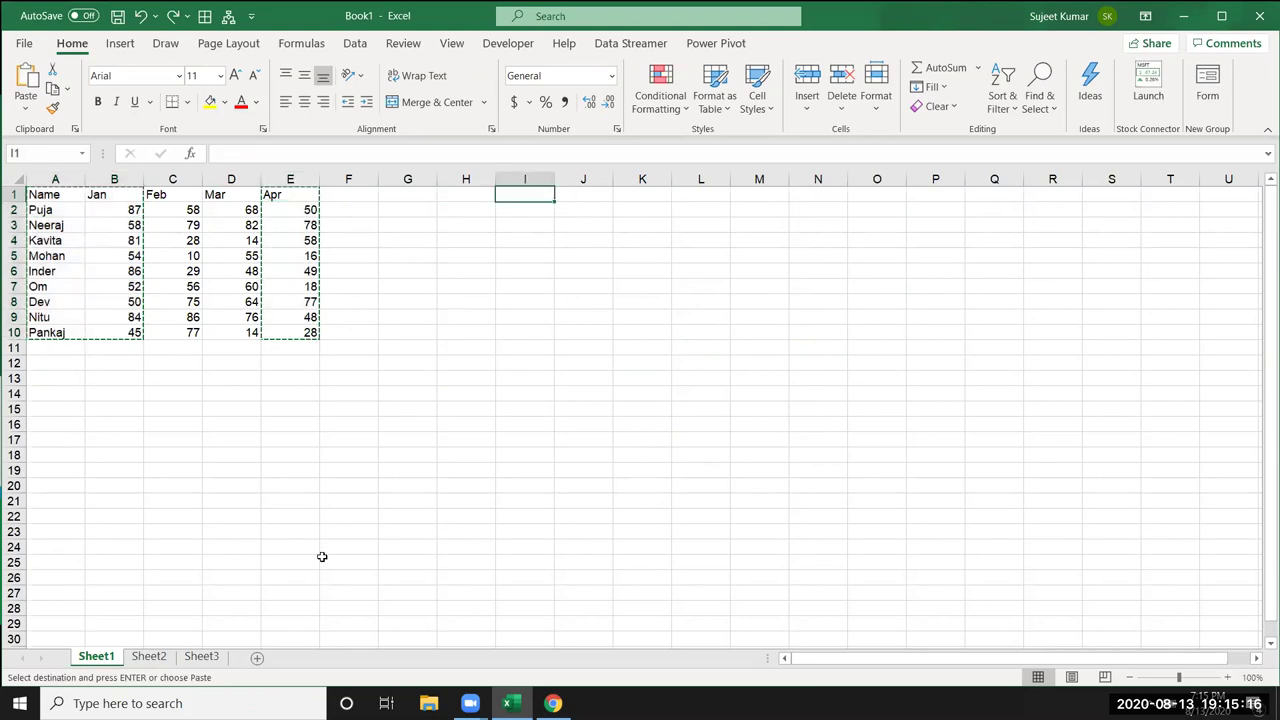
# Paste the copied Name, Jan and Apr columns as links at Sheet3's A1 and inspect their formulas
pyautogui.click(208, 658)
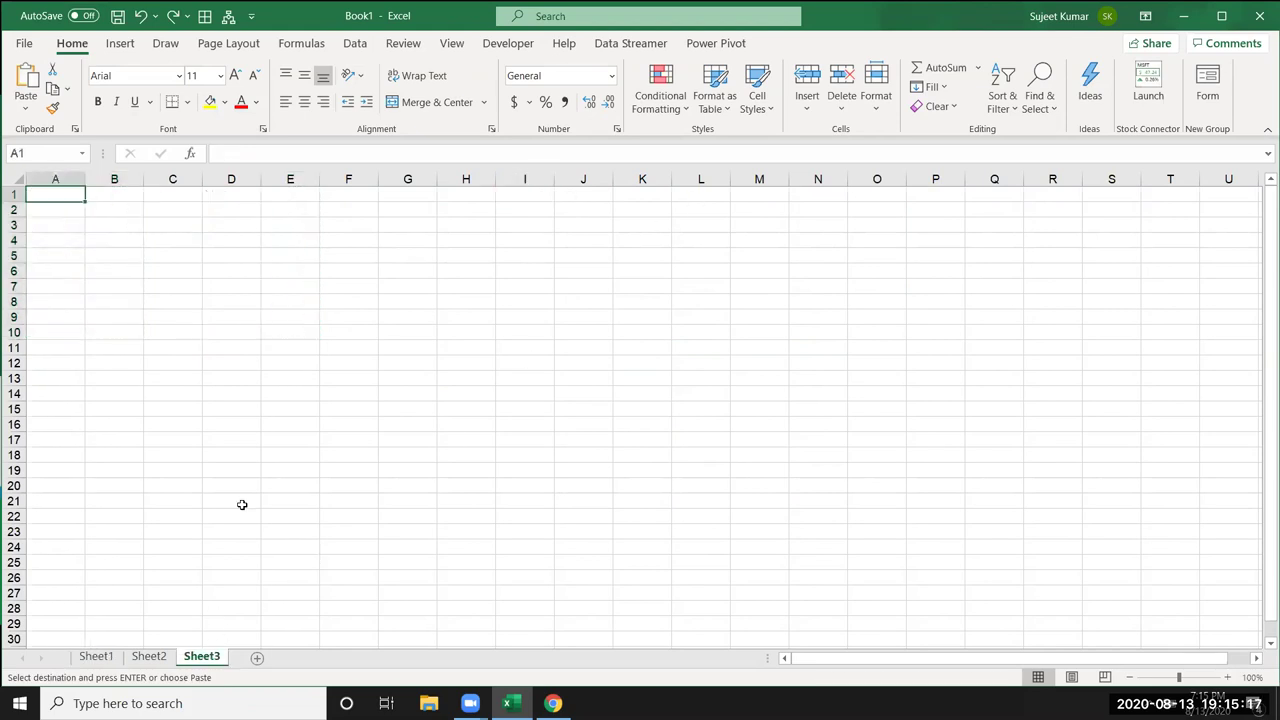
pyautogui.rightClick(55, 193)
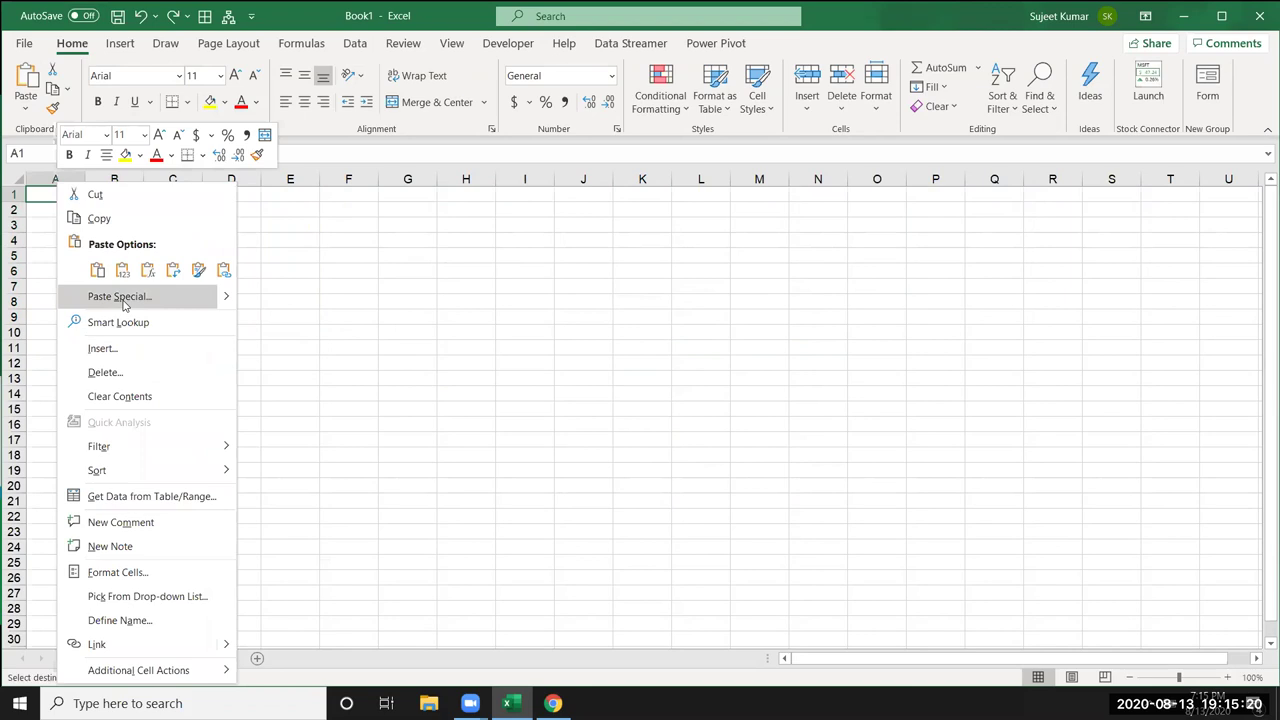
pyautogui.click(120, 297)
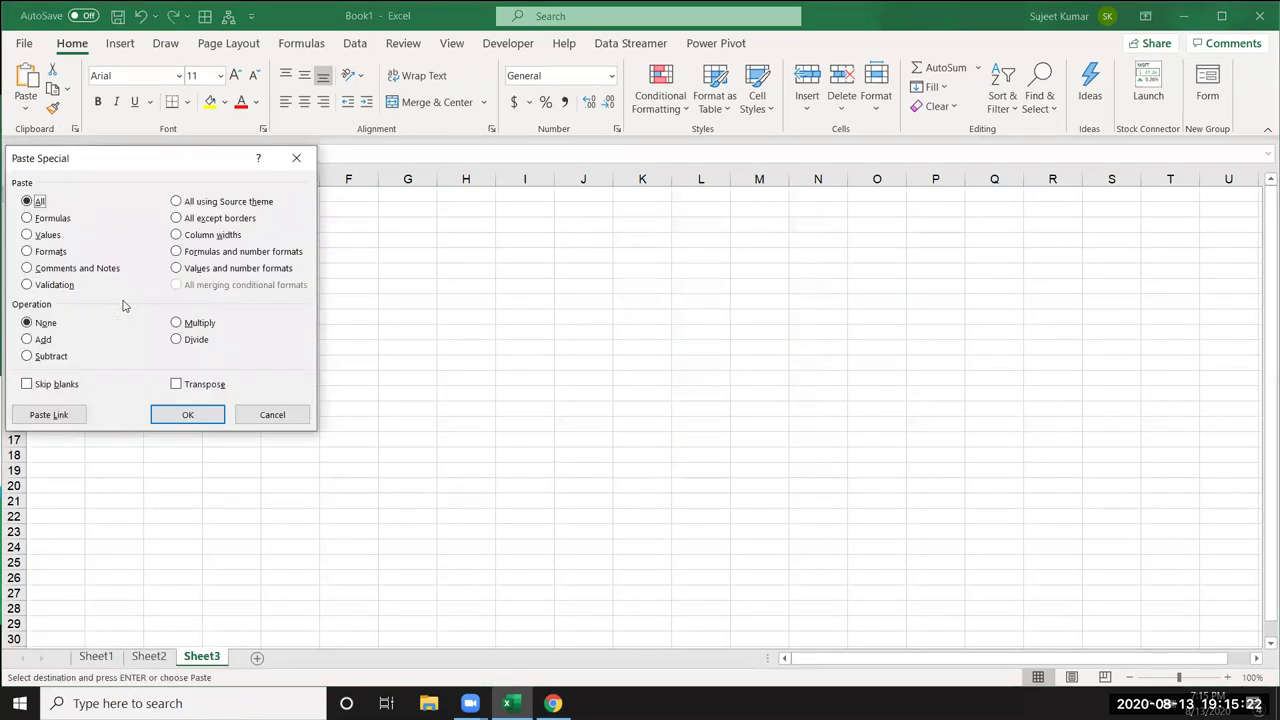
pyautogui.click(68, 423)
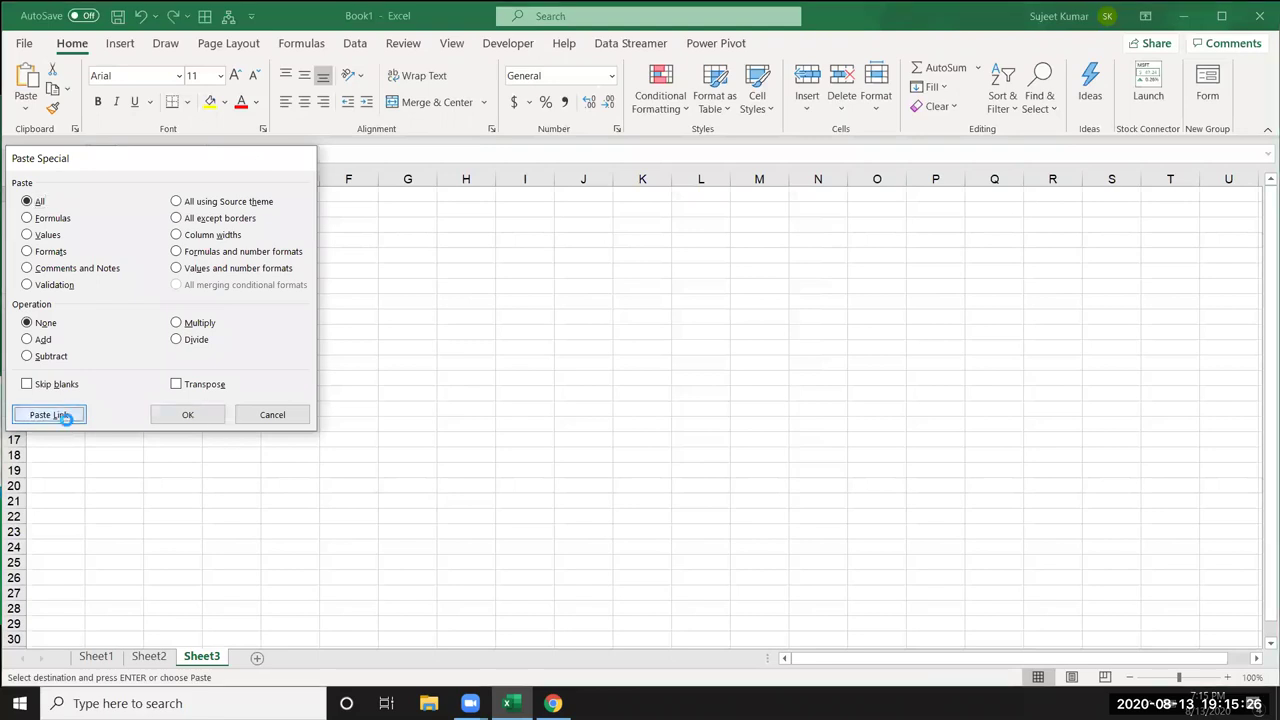
pyautogui.click(84, 229)
pyautogui.click(120, 240)
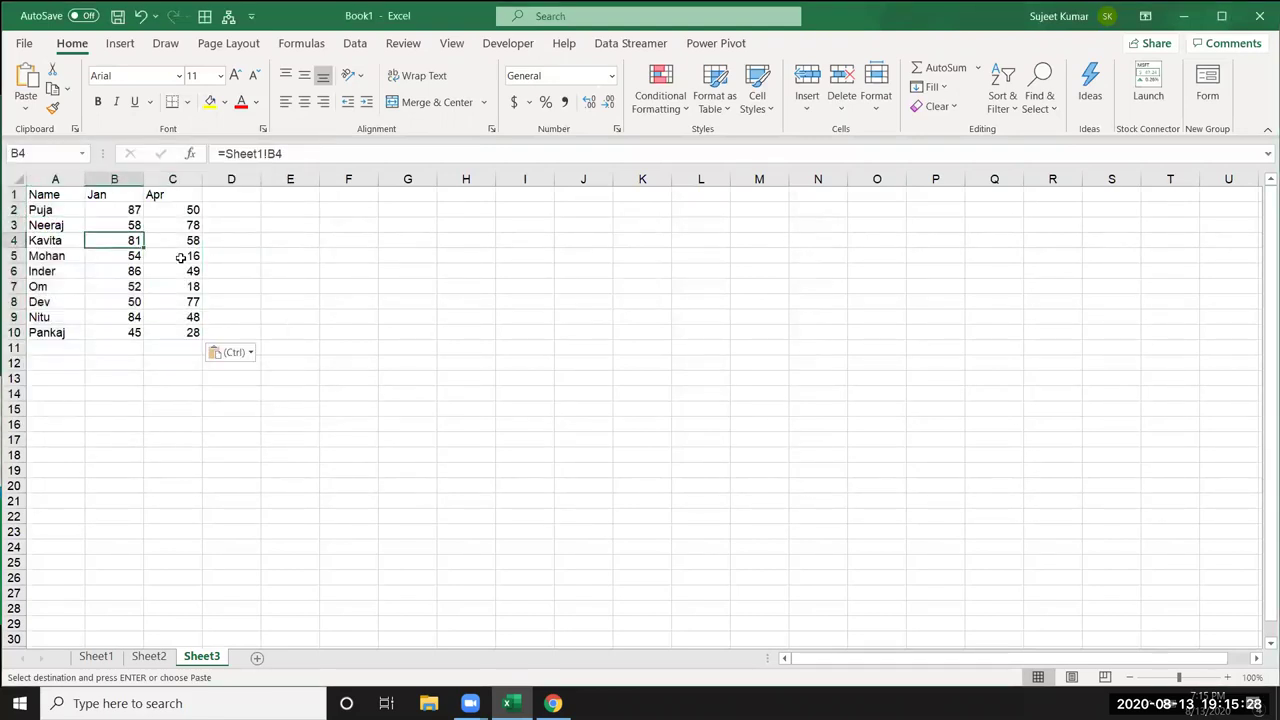
pyautogui.click(185, 286)
# Change Sheet1's B2 to 870 and confirm the linked Sheet3 cell shows 870
pyautogui.click(96, 656)
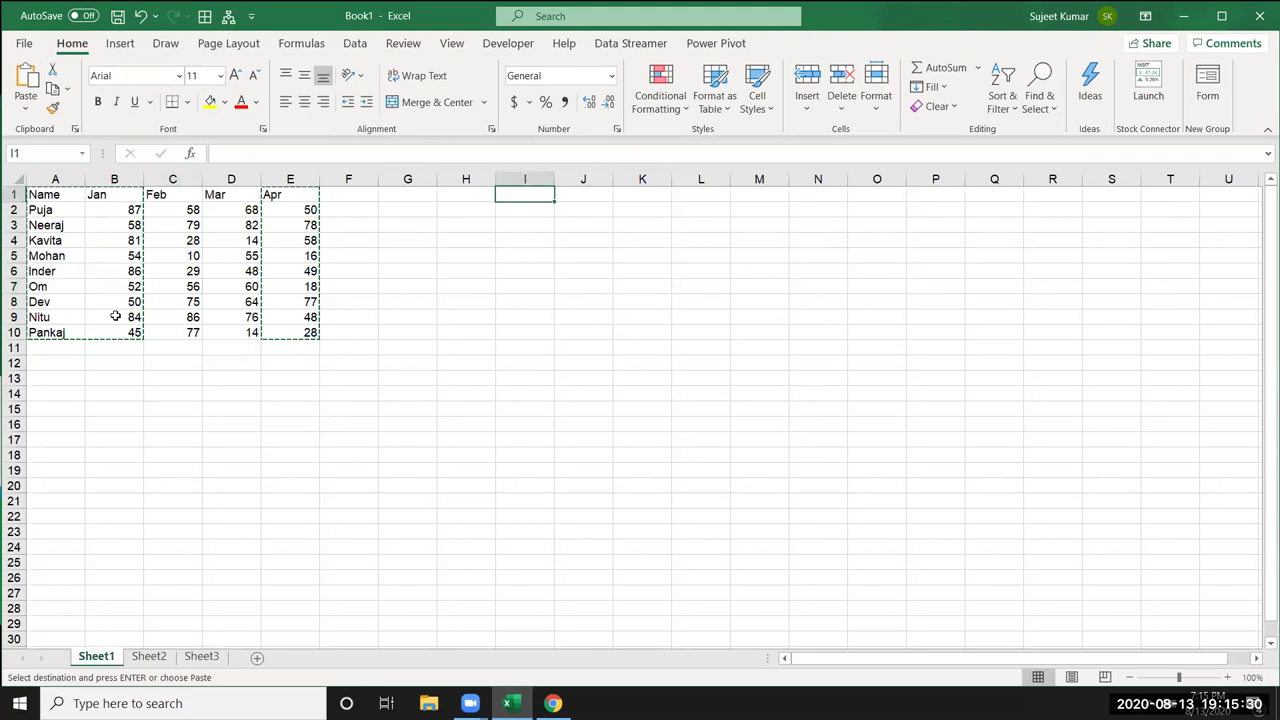
pyautogui.doubleClick(125, 209)
pyautogui.write('0')
pyautogui.press('Return')
pyautogui.click(201, 656)
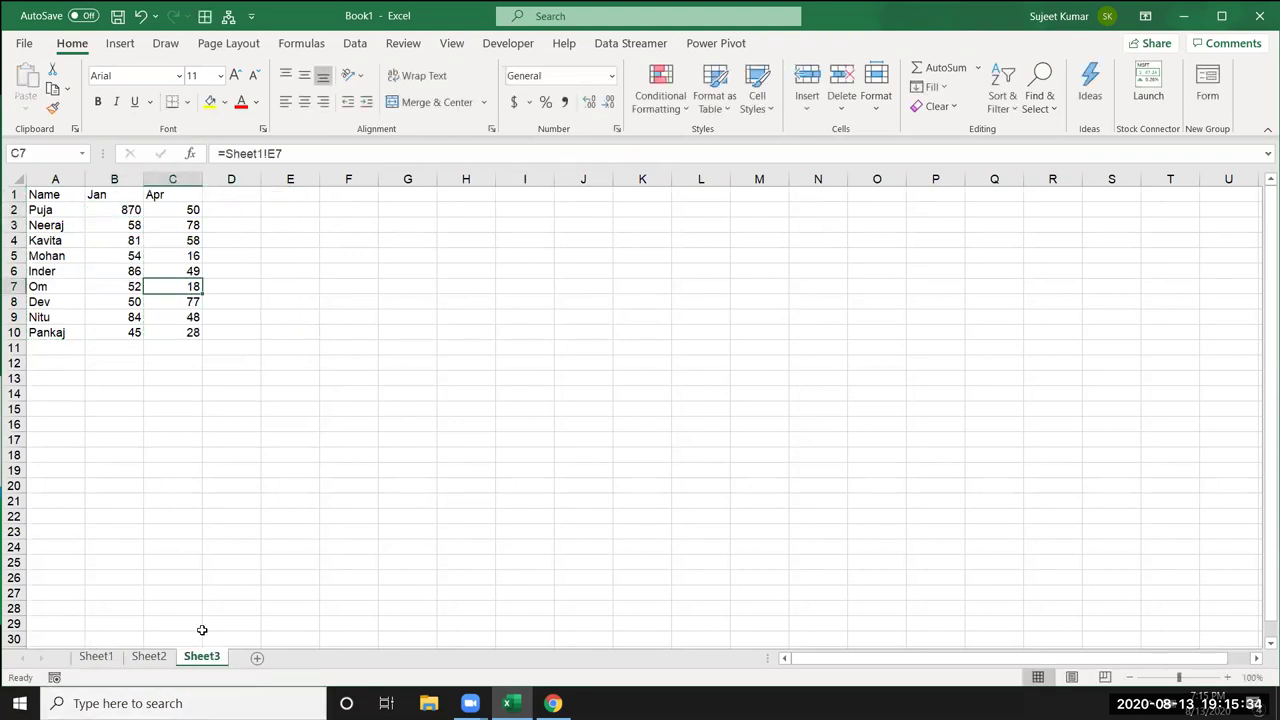
pyautogui.click(106, 210)
# Clear the linked range A1:C10 on Sheet3 and go back to Sheet1
pyautogui.moveTo(170, 247); pyautogui.dragTo(176, 331)
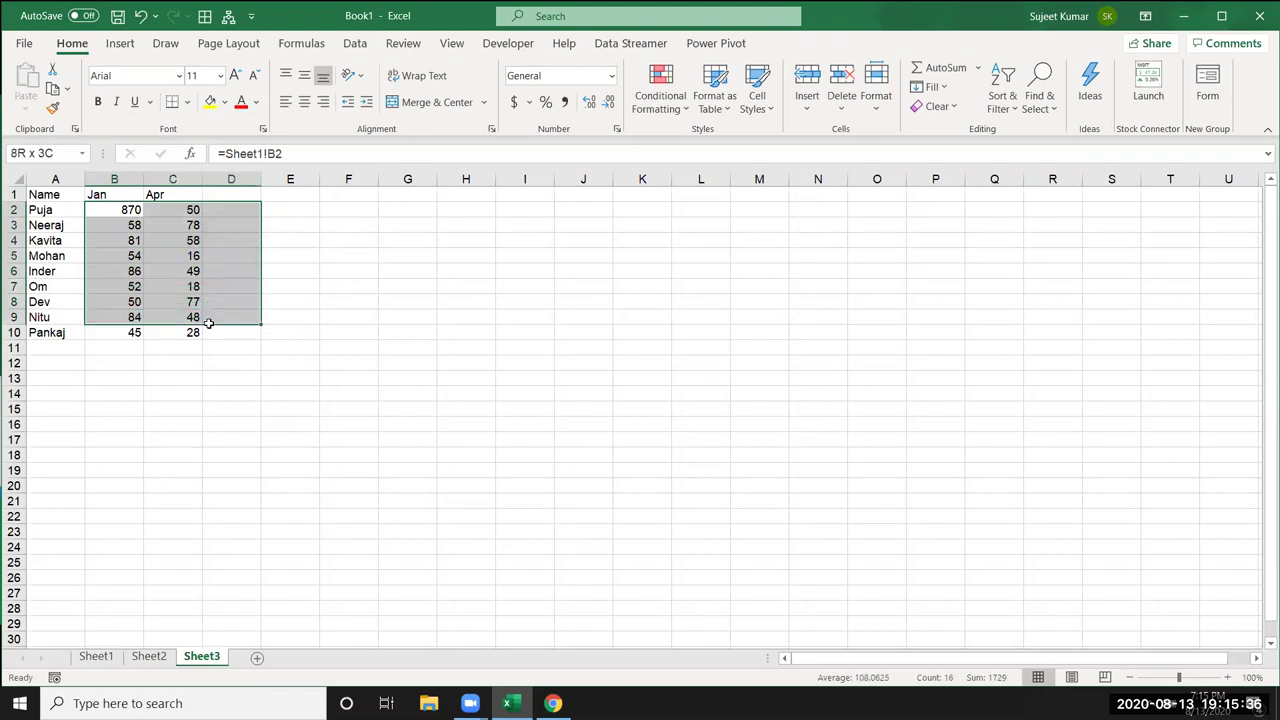
pyautogui.click(176, 331)
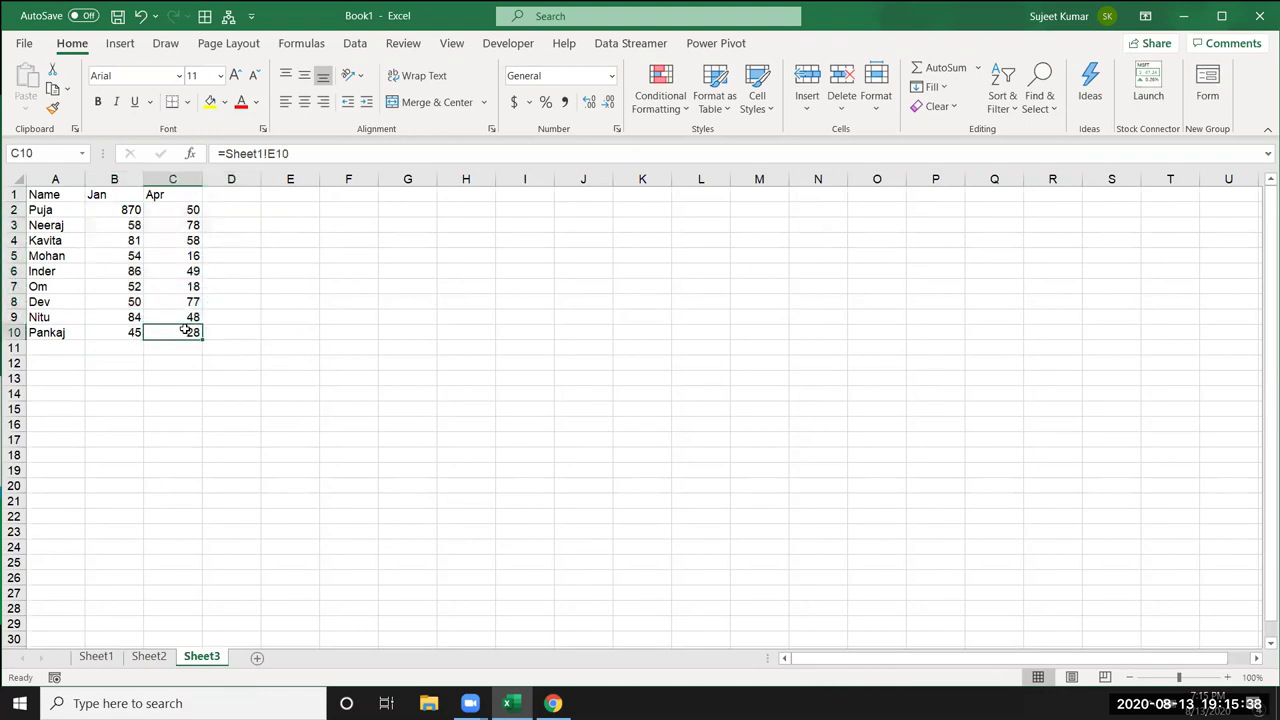
pyautogui.moveTo(185, 330); pyautogui.dragTo(25, 192)
pyautogui.press('Delete')
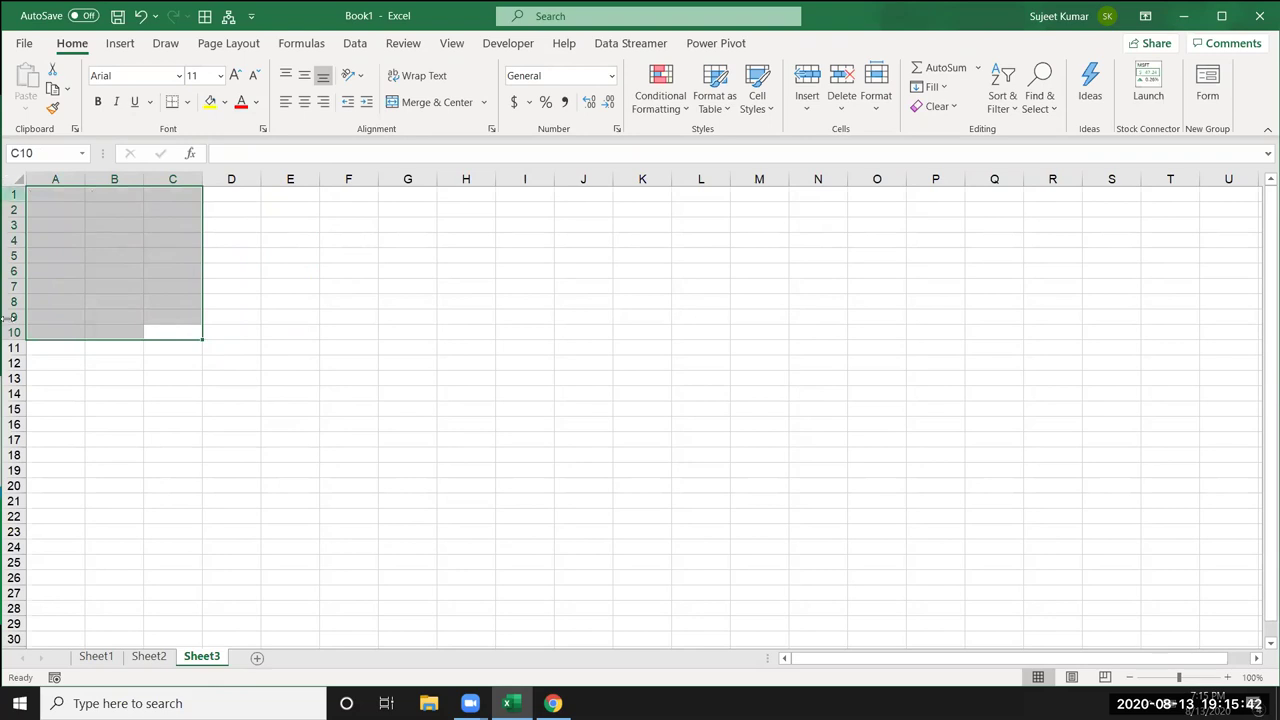
pyautogui.click(100, 665)
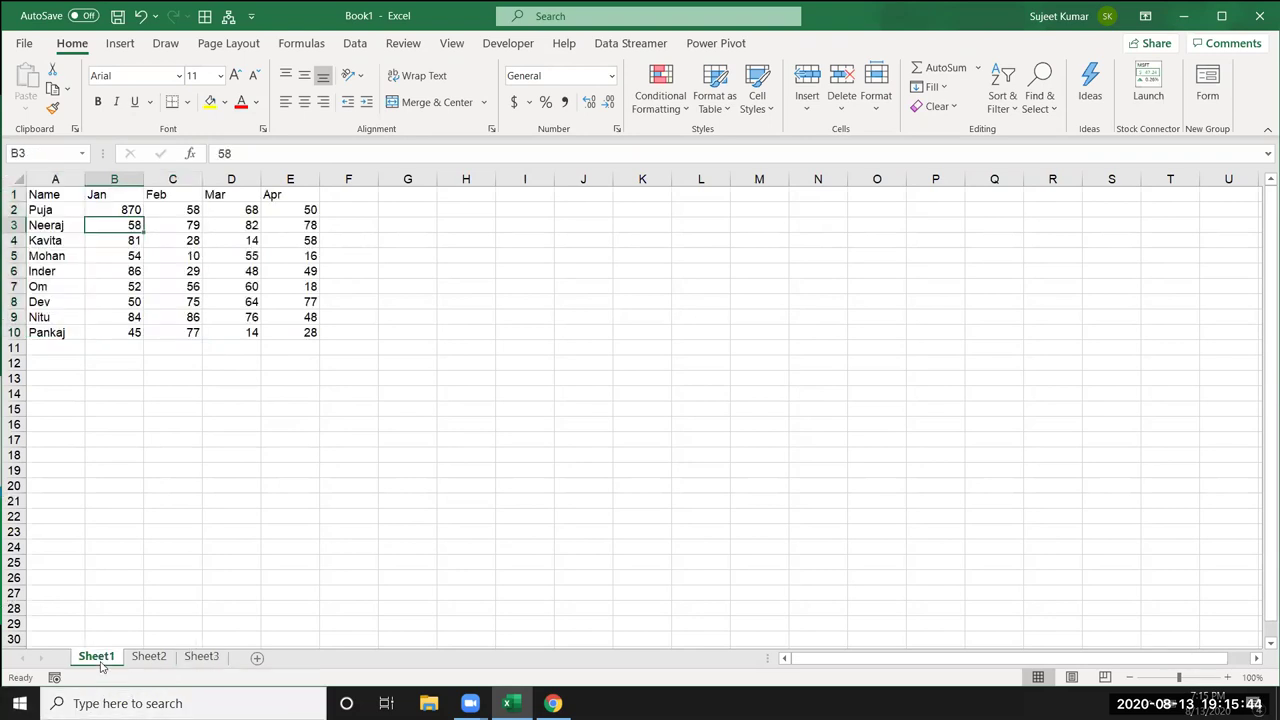
pyautogui.click(150, 666)
pyautogui.click(112, 664)
# Open DataP from the recent workbooks list, maximize its window, and move to cell A1
pyautogui.click(24, 44)
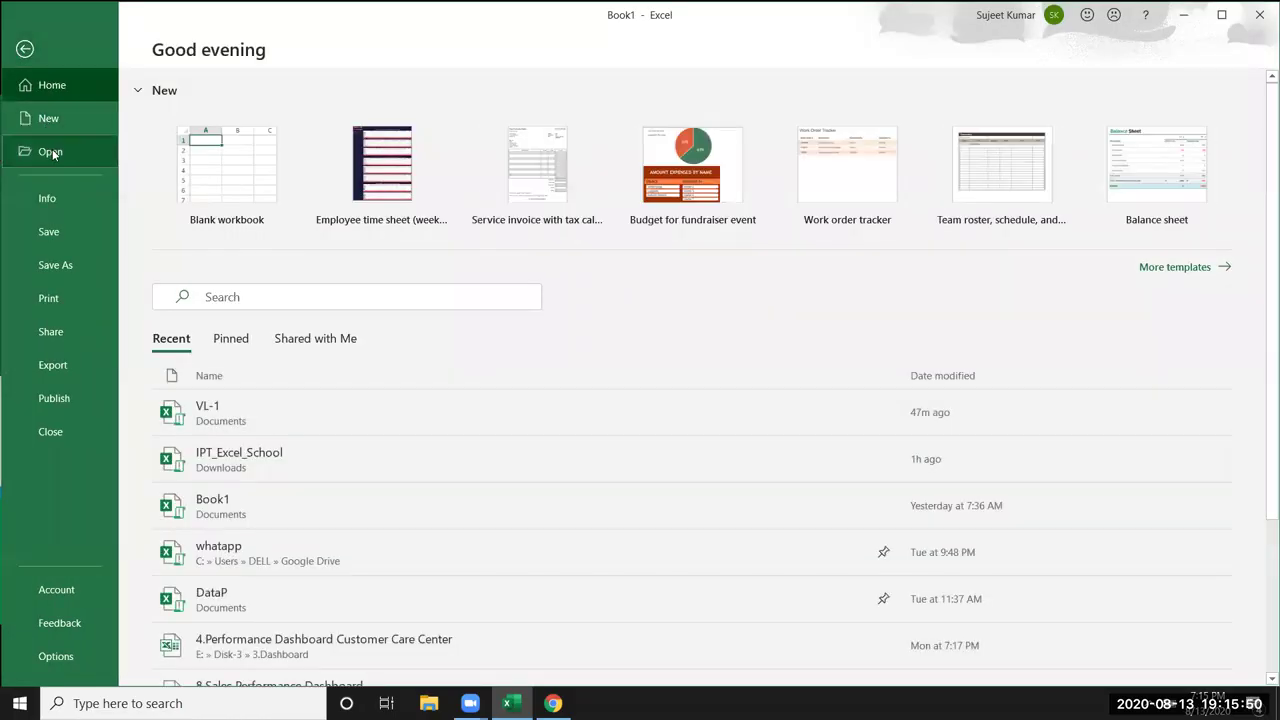
pyautogui.click(51, 152)
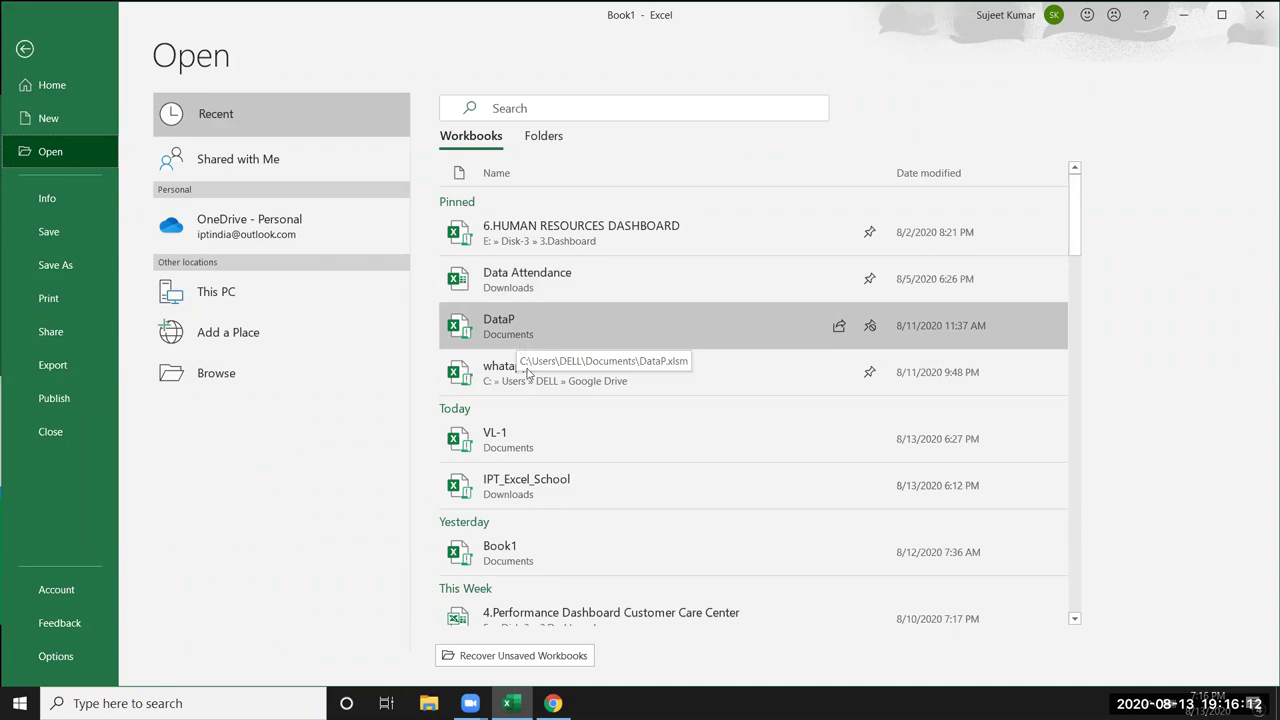
pyautogui.click(511, 346)
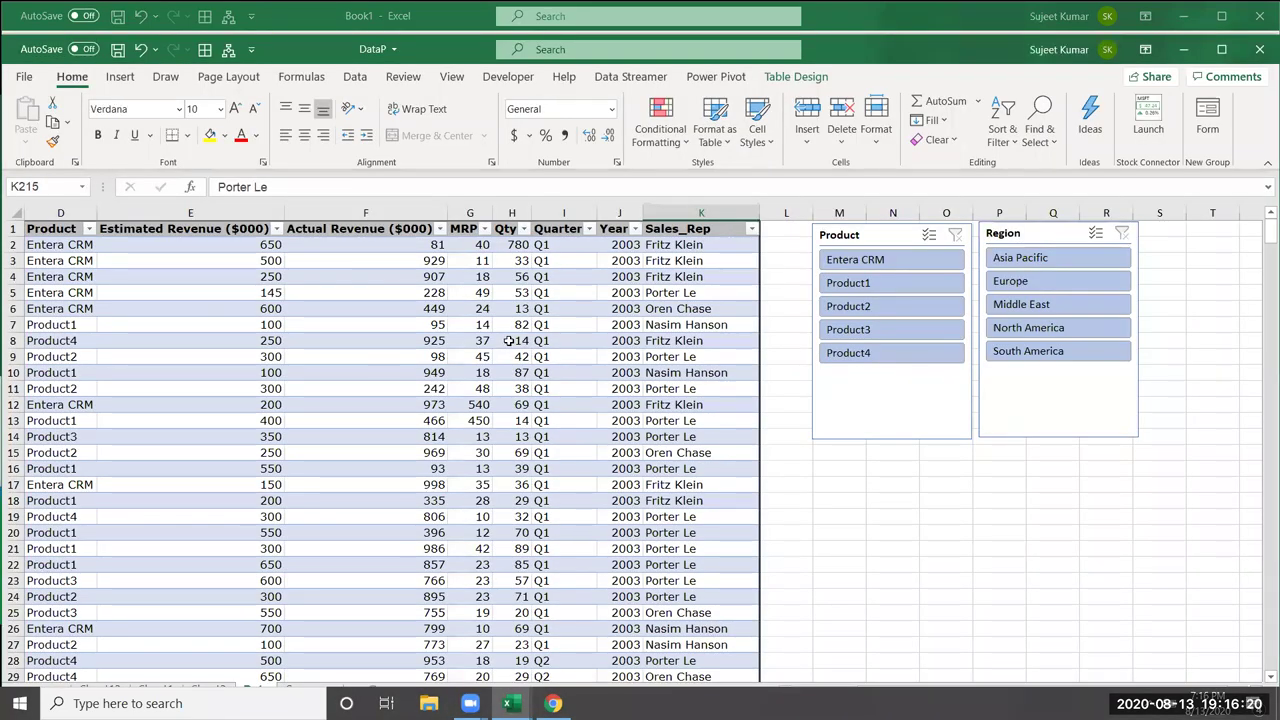
pyautogui.click(1221, 50)
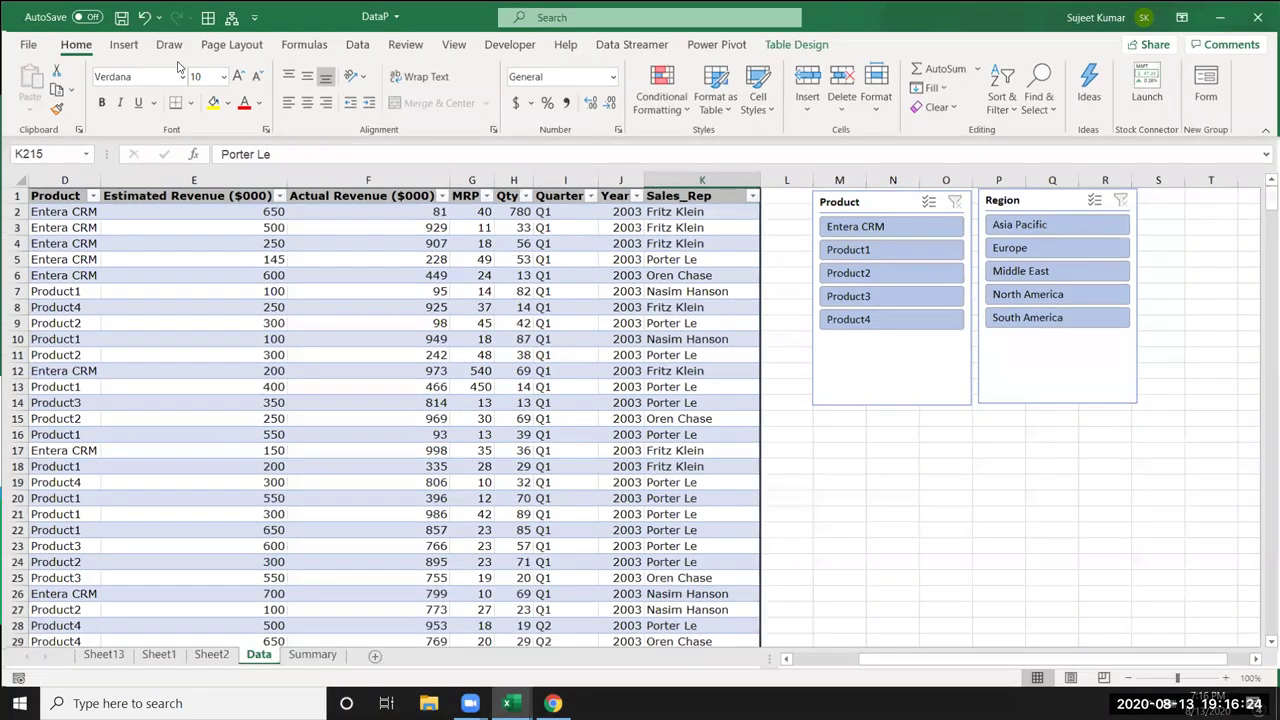
pyautogui.click(55, 207)
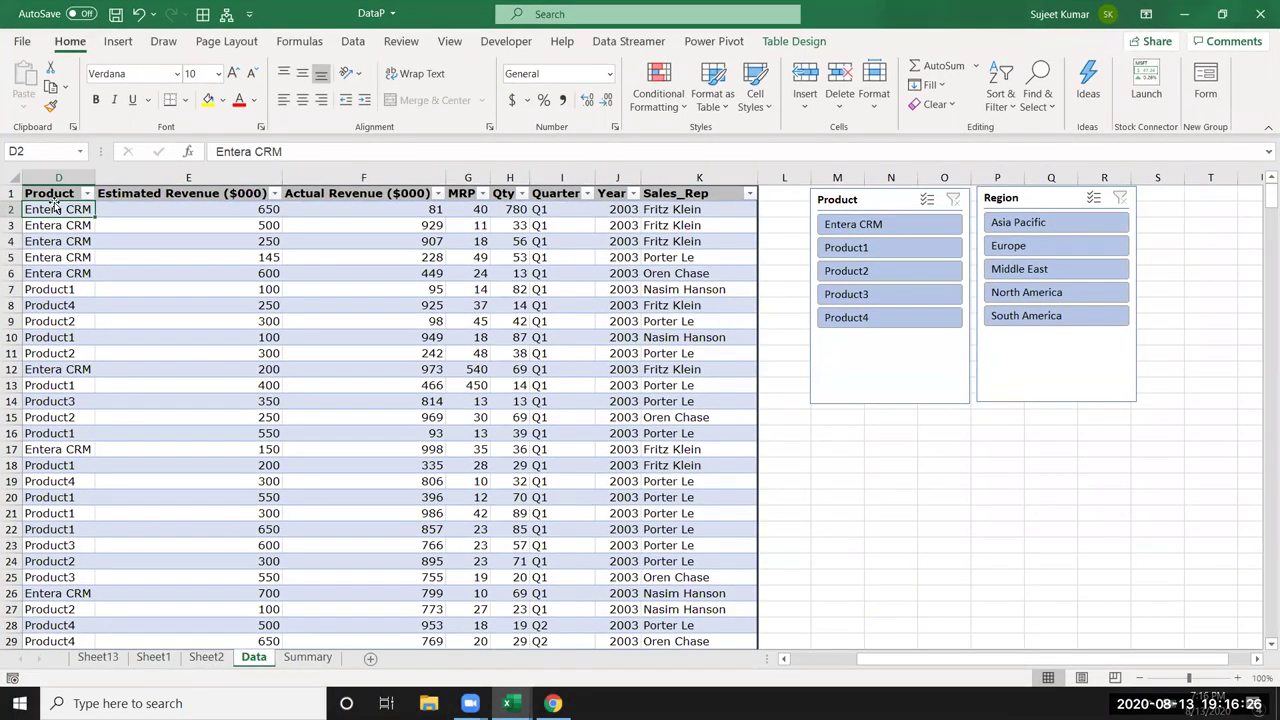
pyautogui.press('Home')
pyautogui.press('Up')
# Copy DataP's entire sales table (A1:K504) and switch over to Book1
pyautogui.hotkey('ctrl', 'shift', 'Right')
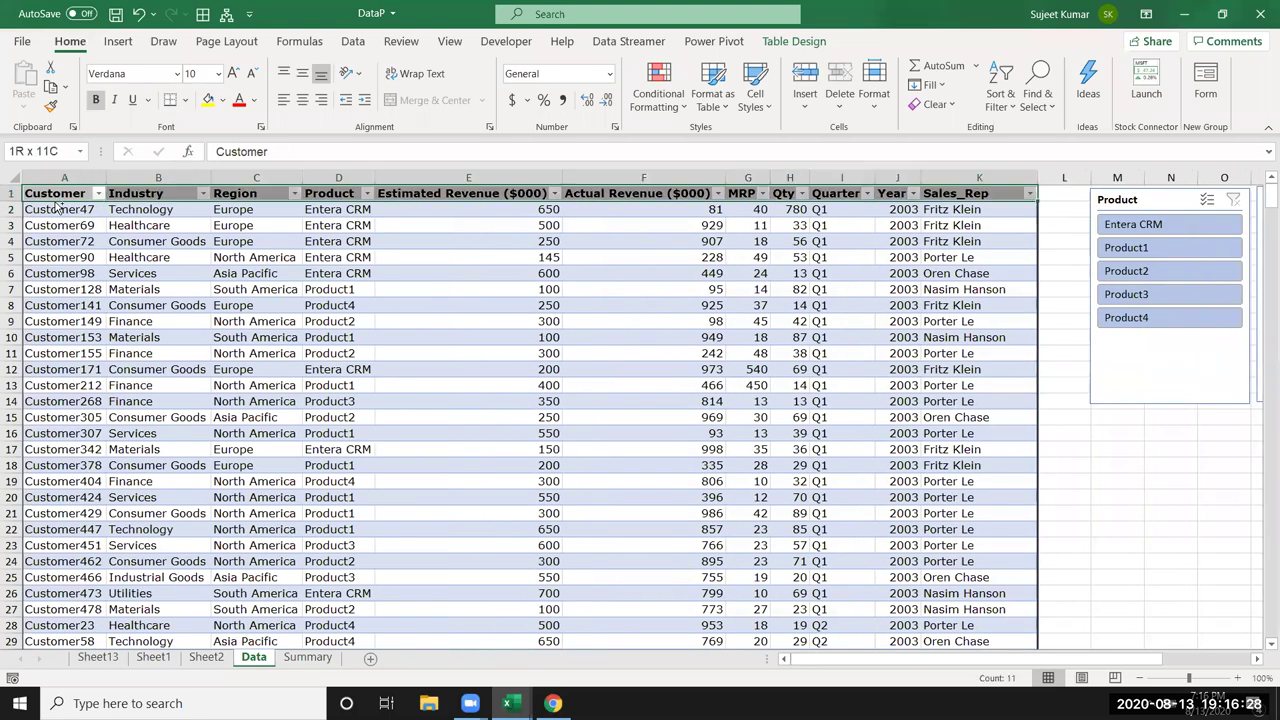
pyautogui.hotkey('ctrl', 'shift', 'Down')
pyautogui.scroll(-1, 55, 202)
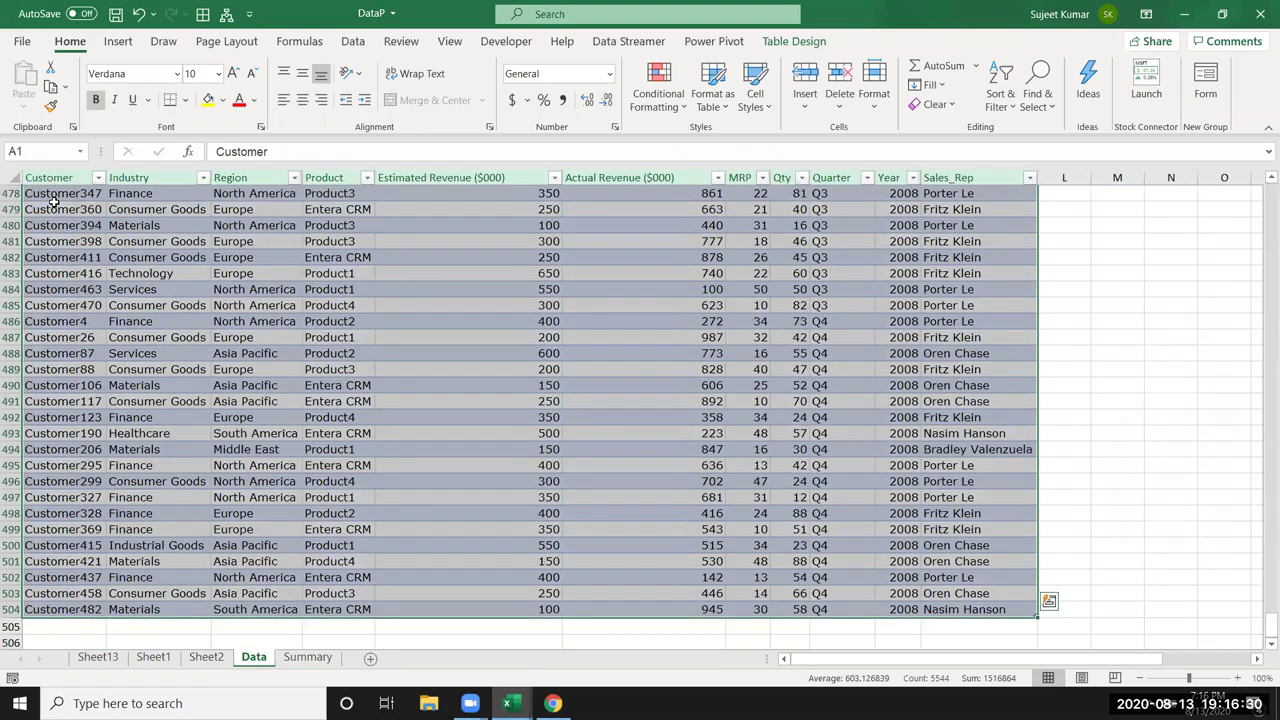
pyautogui.hotkey('ctrl', 'c')
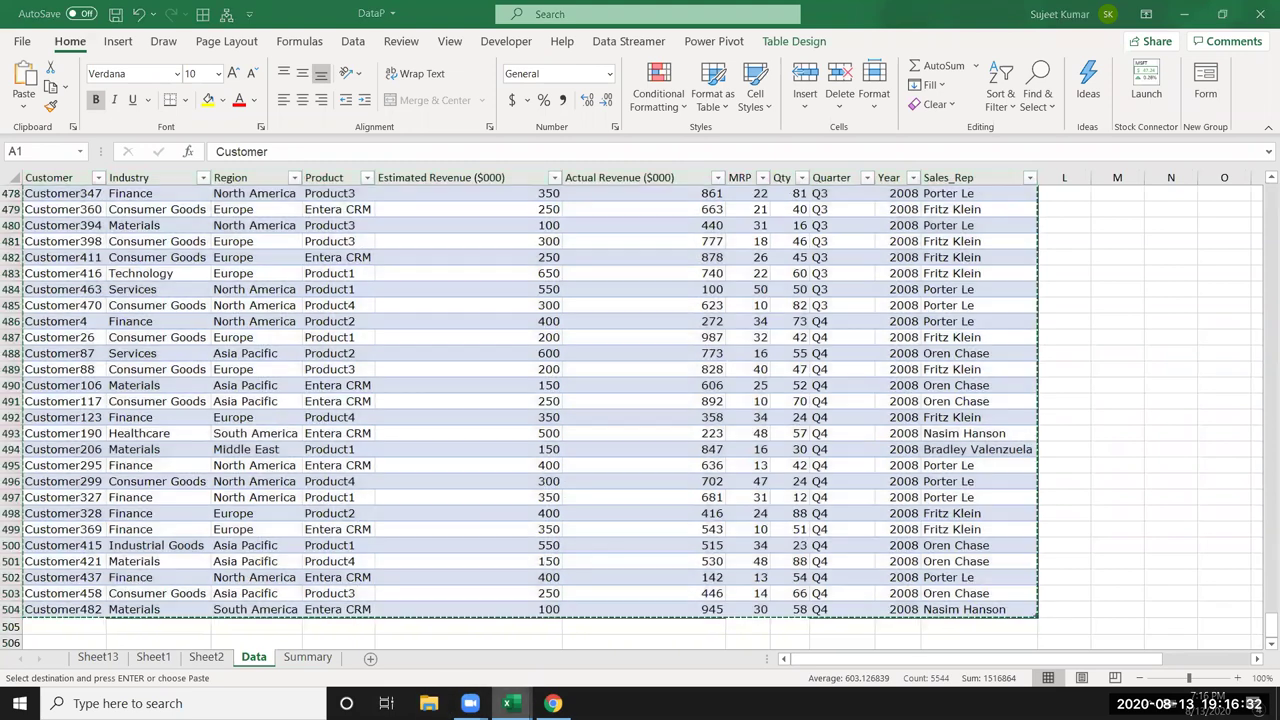
pyautogui.moveTo(508, 703)
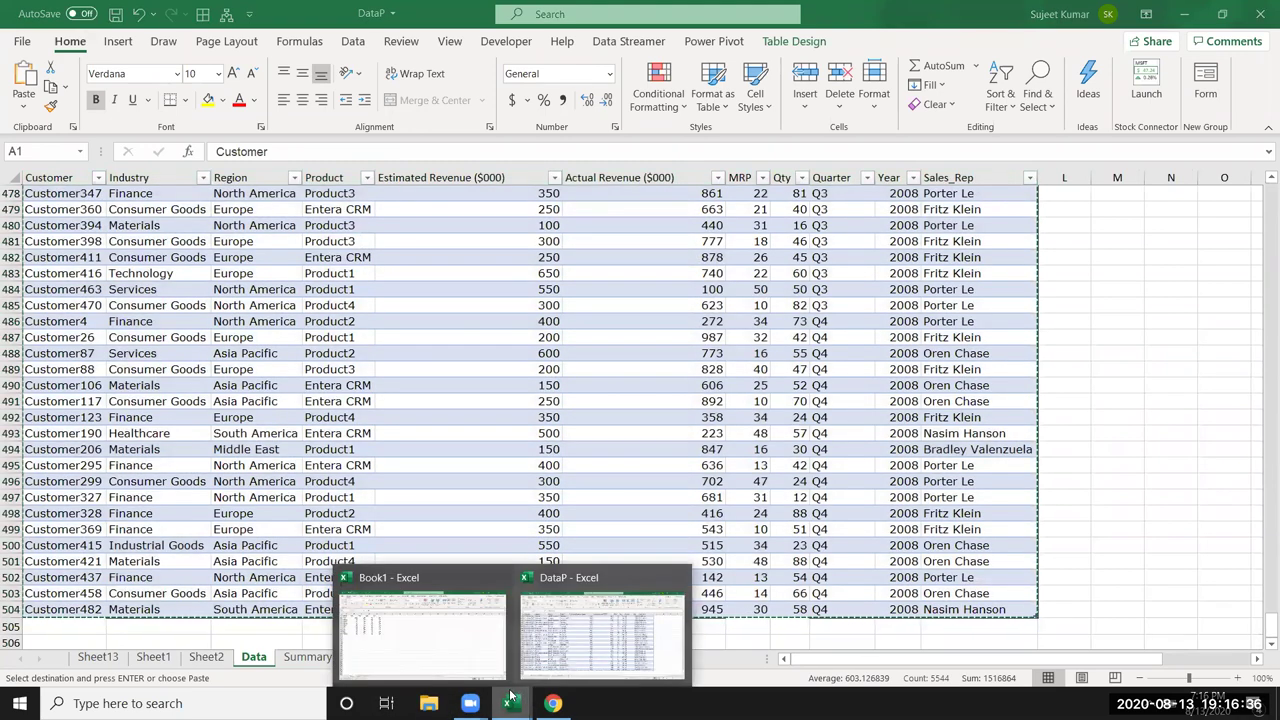
pyautogui.click(498, 665)
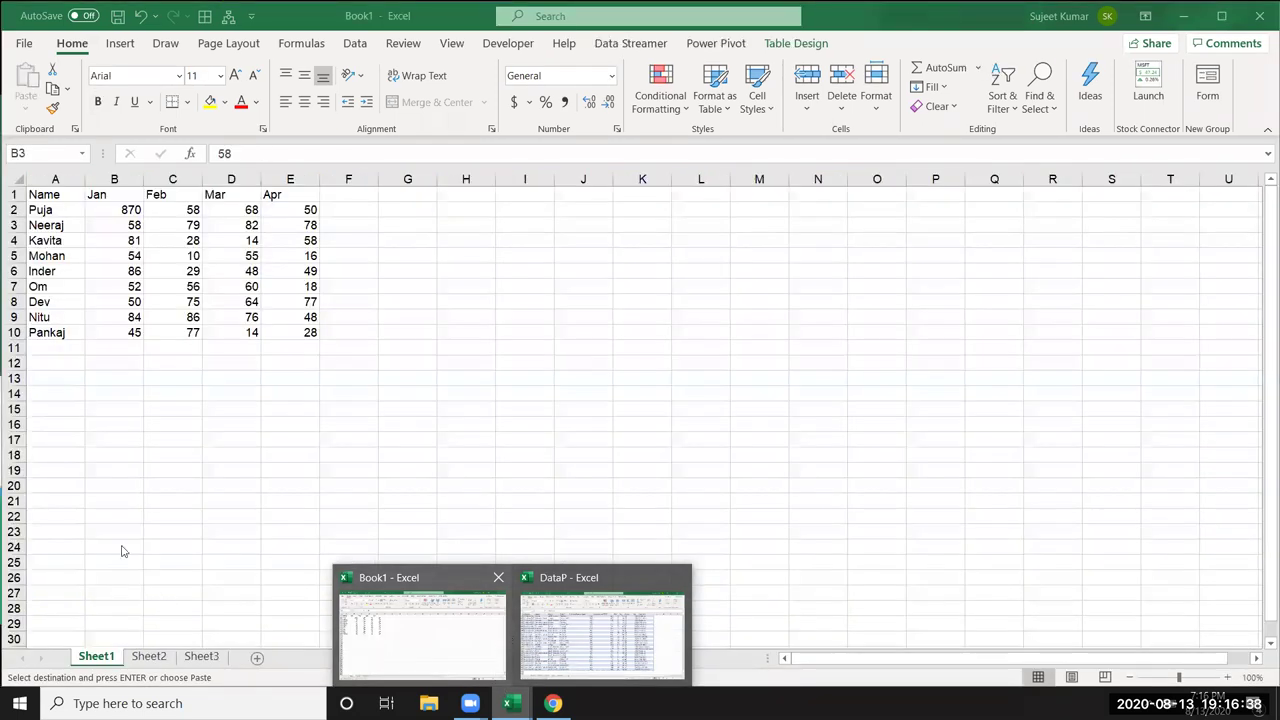
pyautogui.hotkey('ctrl', 'Tab')
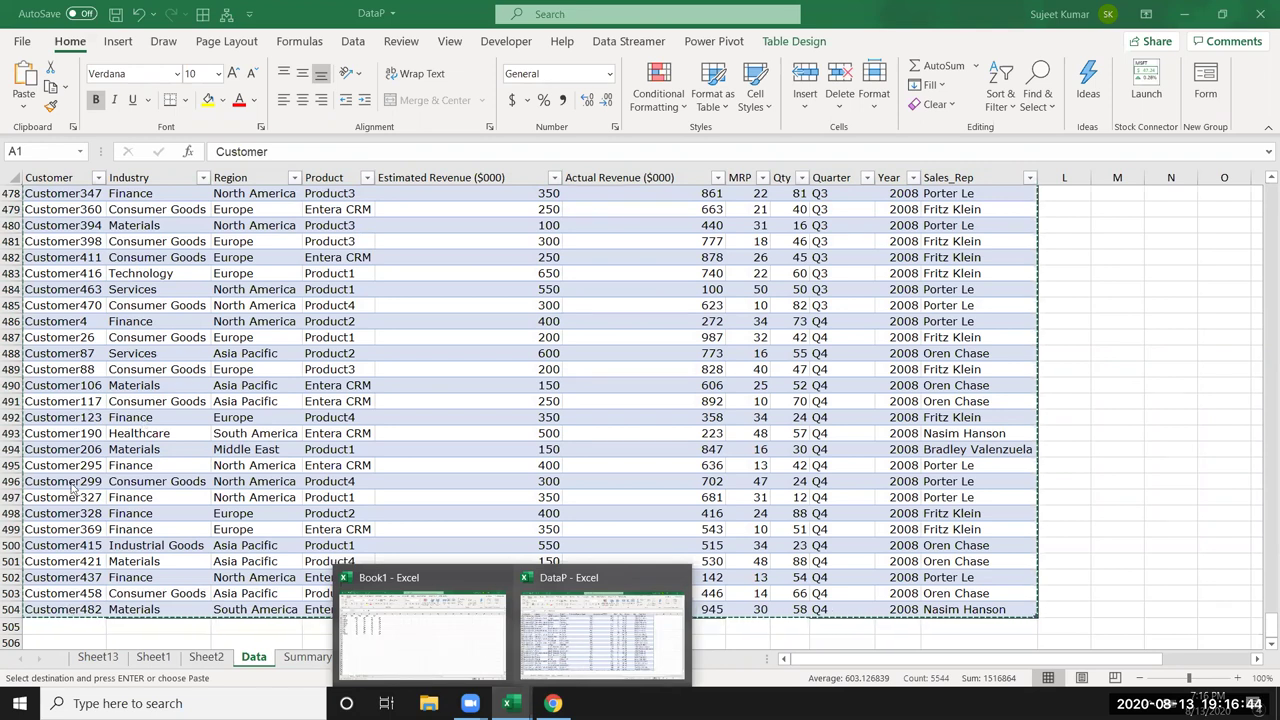
# Paste the sales table as plain values at A1 of Book1's Sheet2
pyautogui.click(403, 655)
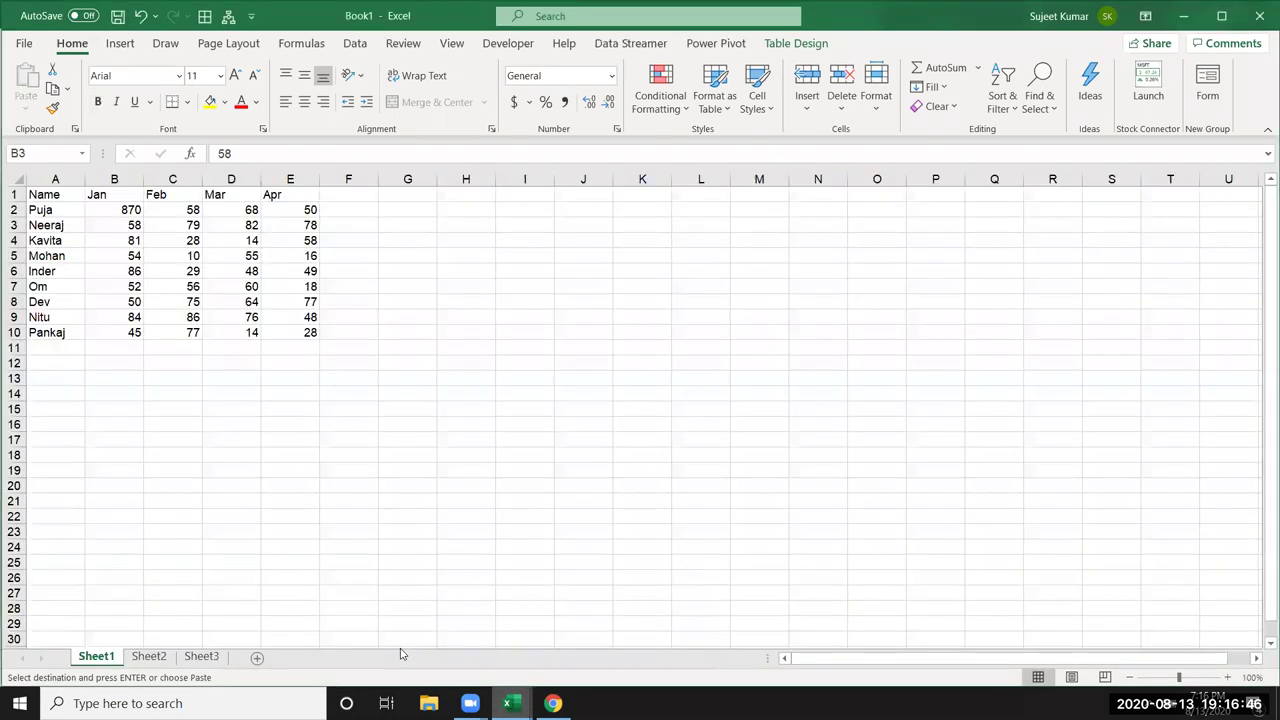
pyautogui.click(150, 656)
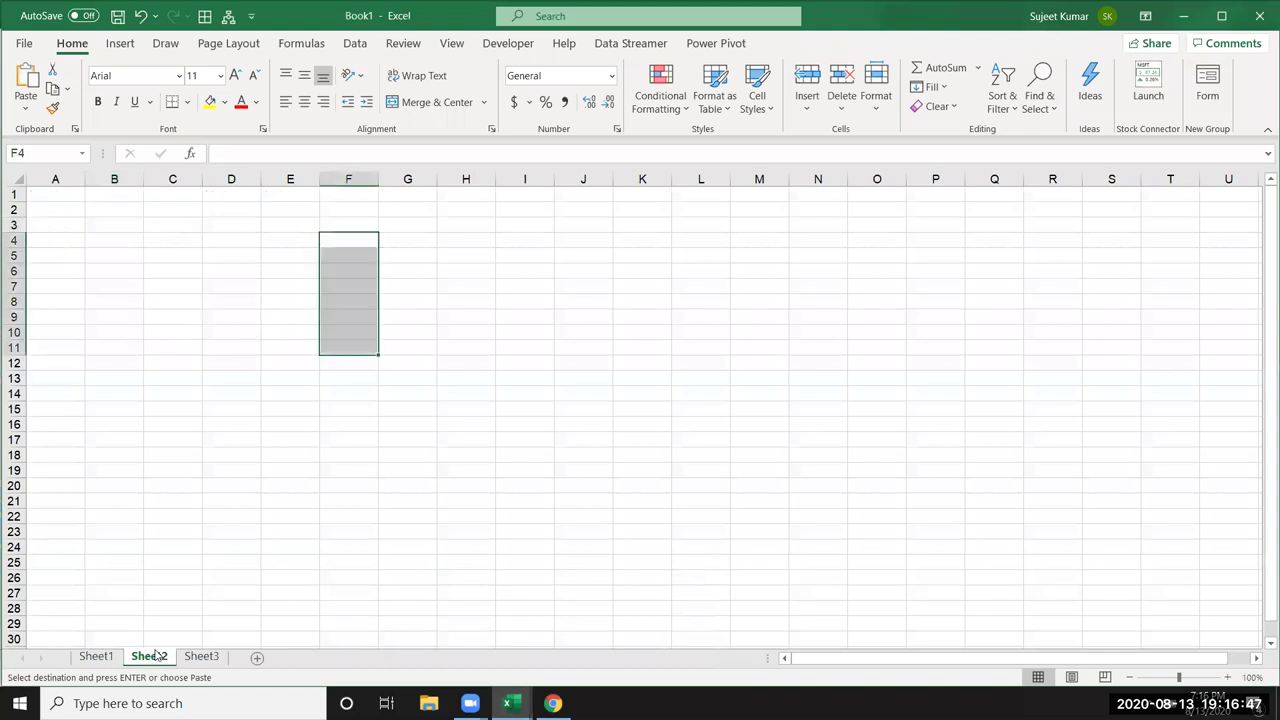
pyautogui.click(52, 197)
pyautogui.click(24, 110)
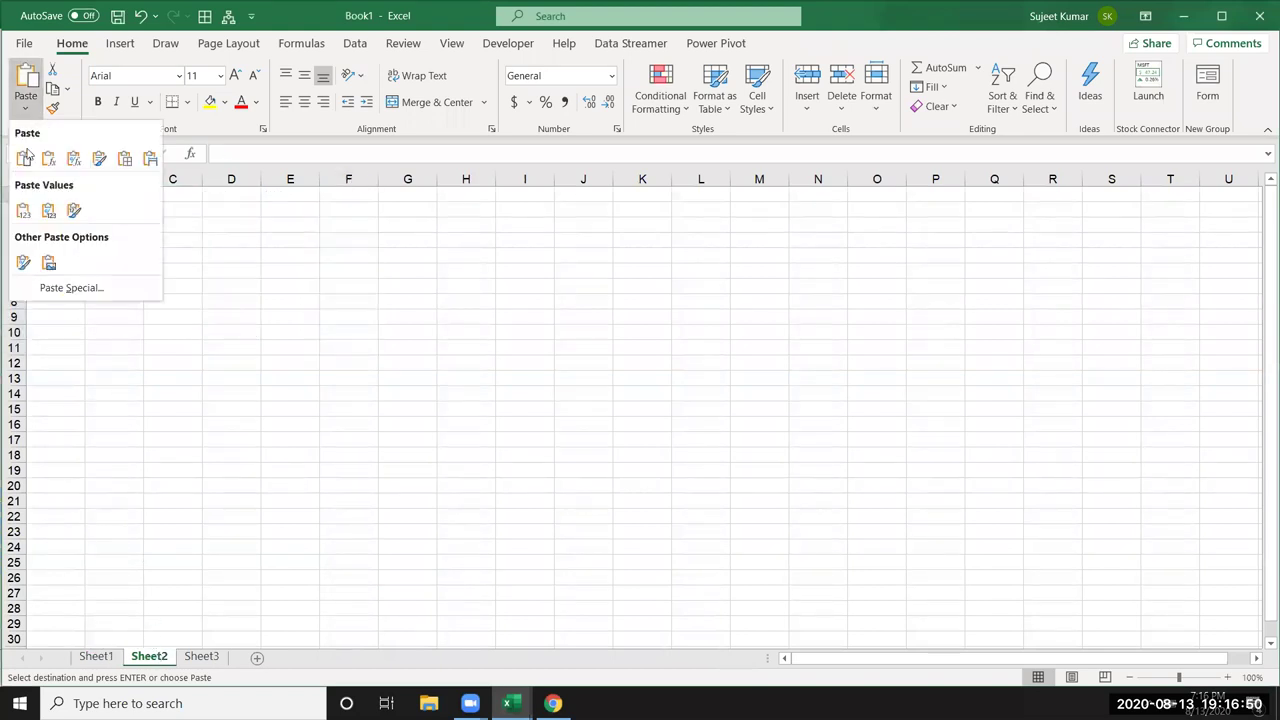
pyautogui.click(22, 210)
pyautogui.click(324, 362)
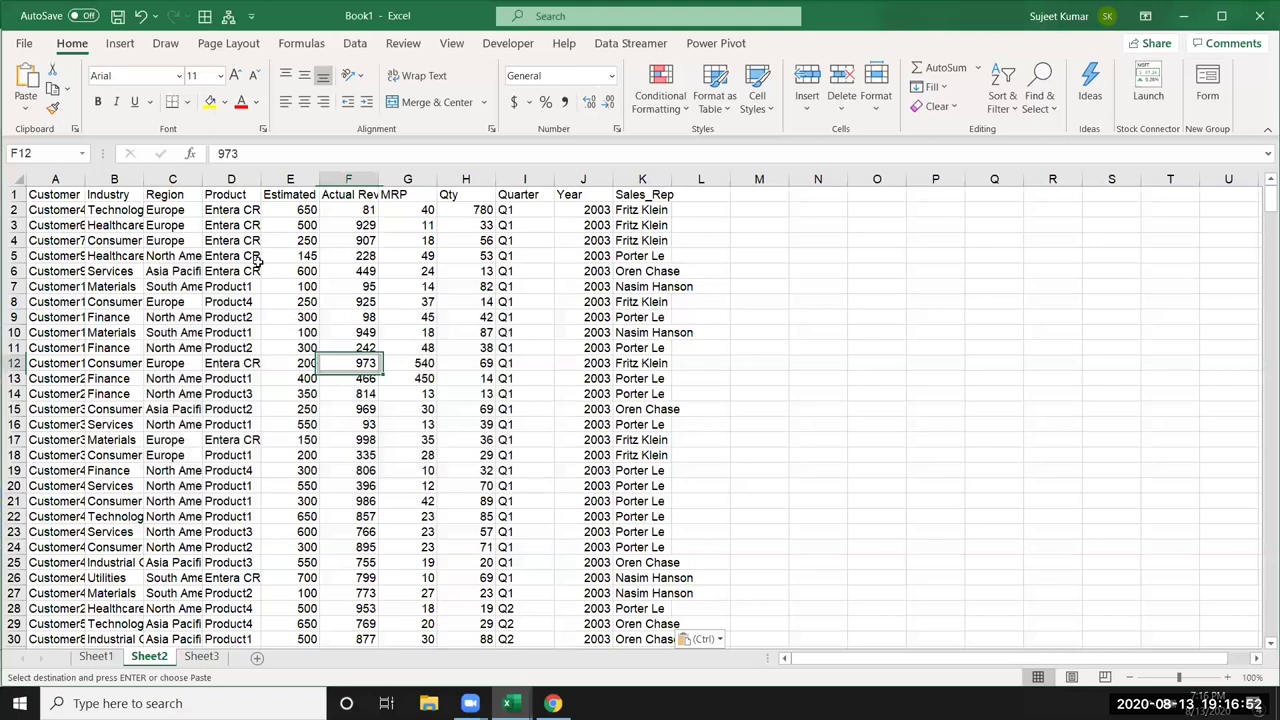
# Widen column A for customer names and autofit column C for regions
pyautogui.moveTo(82, 179); pyautogui.dragTo(84, 178)
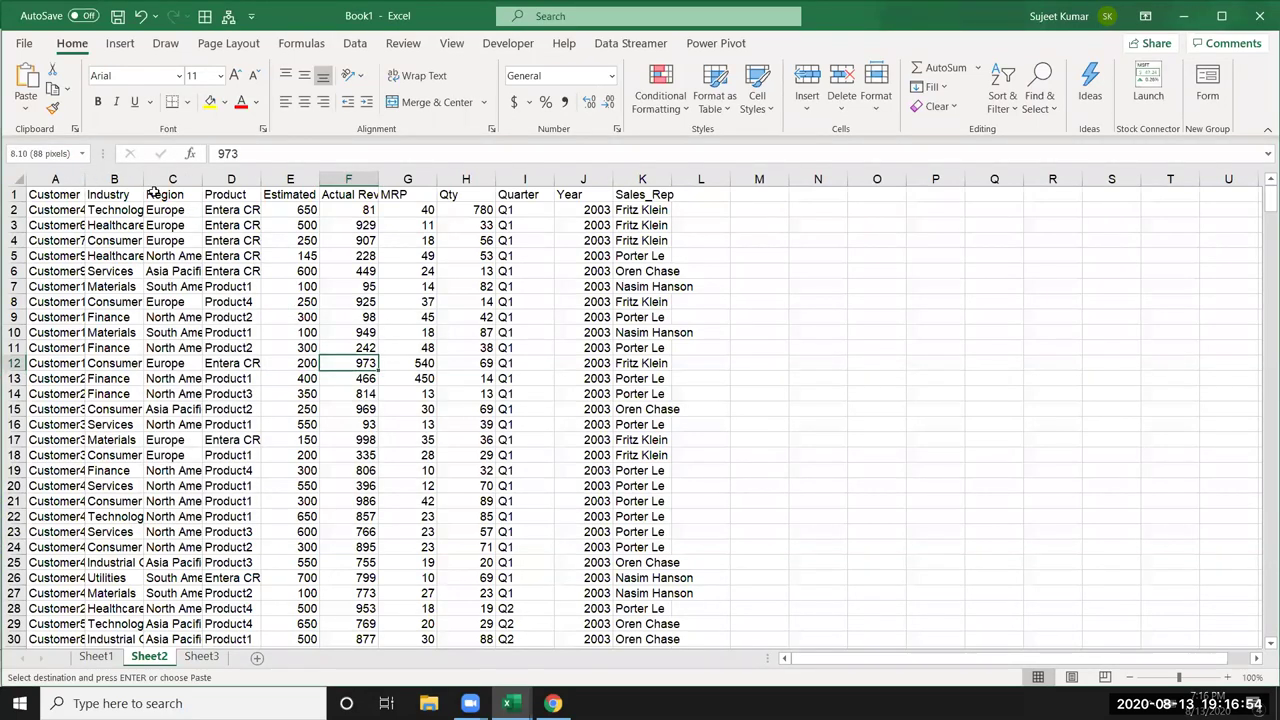
pyautogui.click(172, 179)
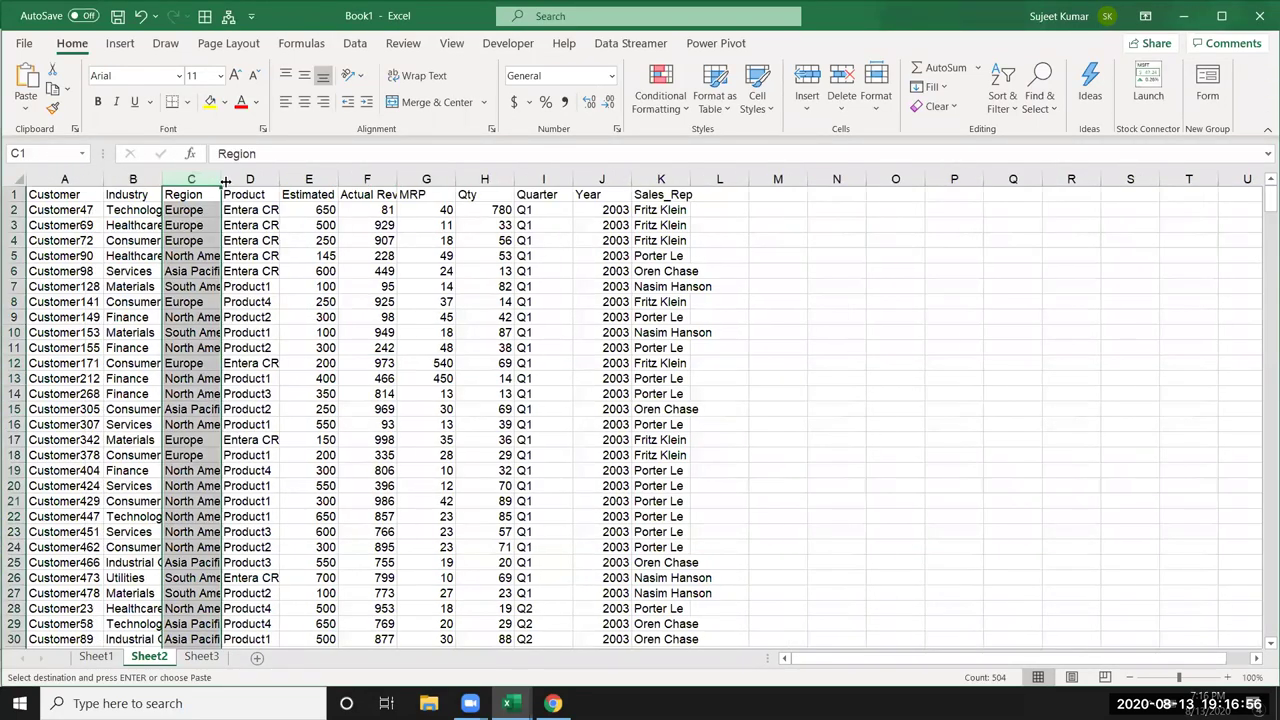
pyautogui.doubleClick(226, 181)
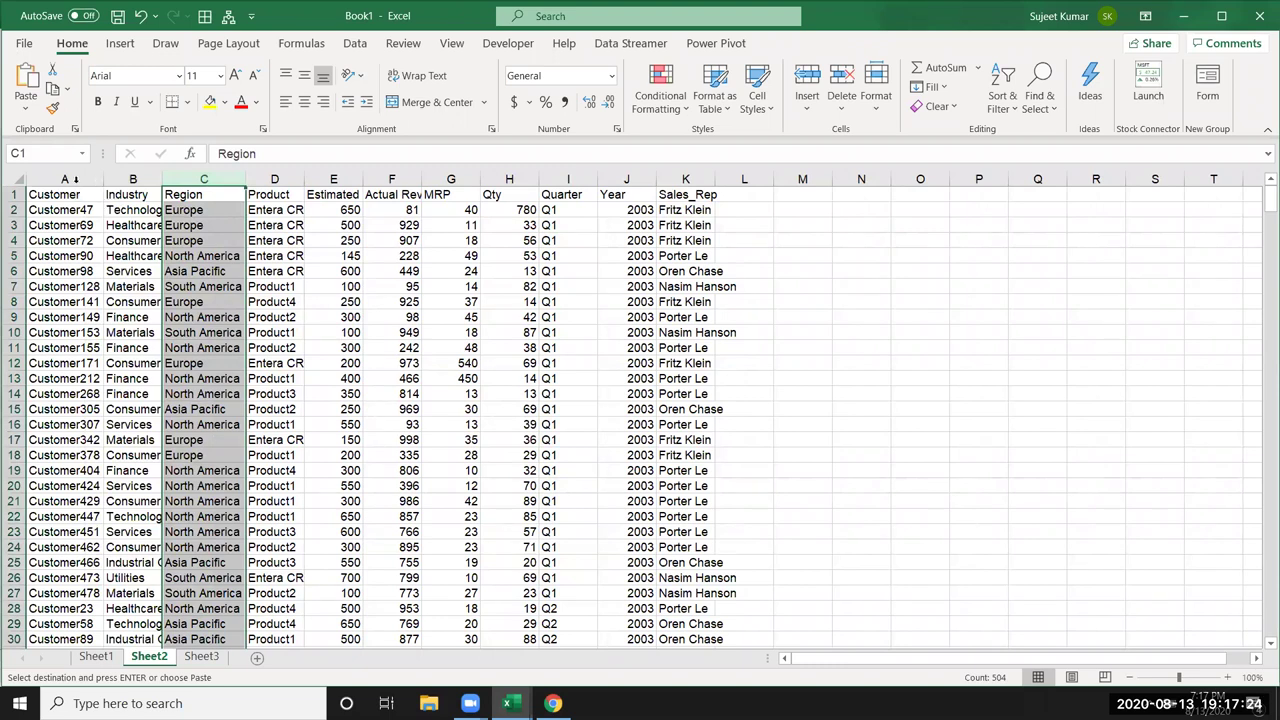
# Copy Sheet2's whole table (A1:K504), move to Sheet3, and bring up the Paste choices
pyautogui.click(75, 178)
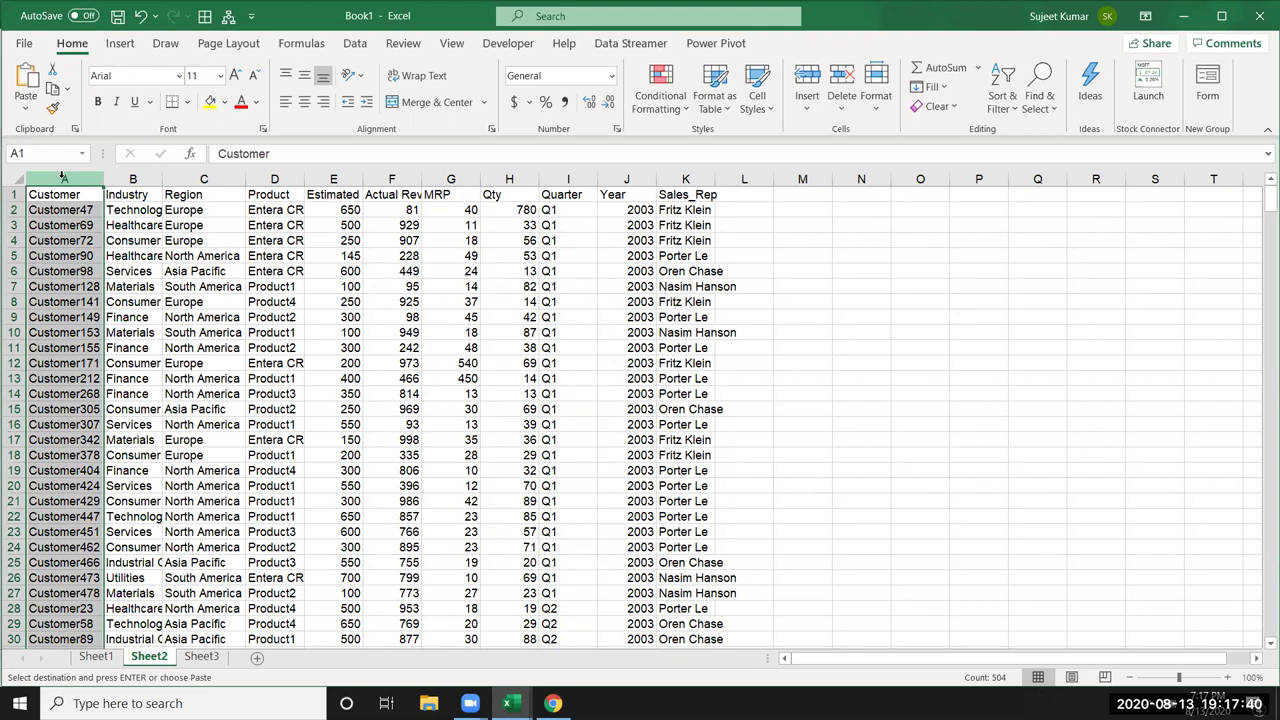
pyautogui.hotkey('ctrl', 'Home')
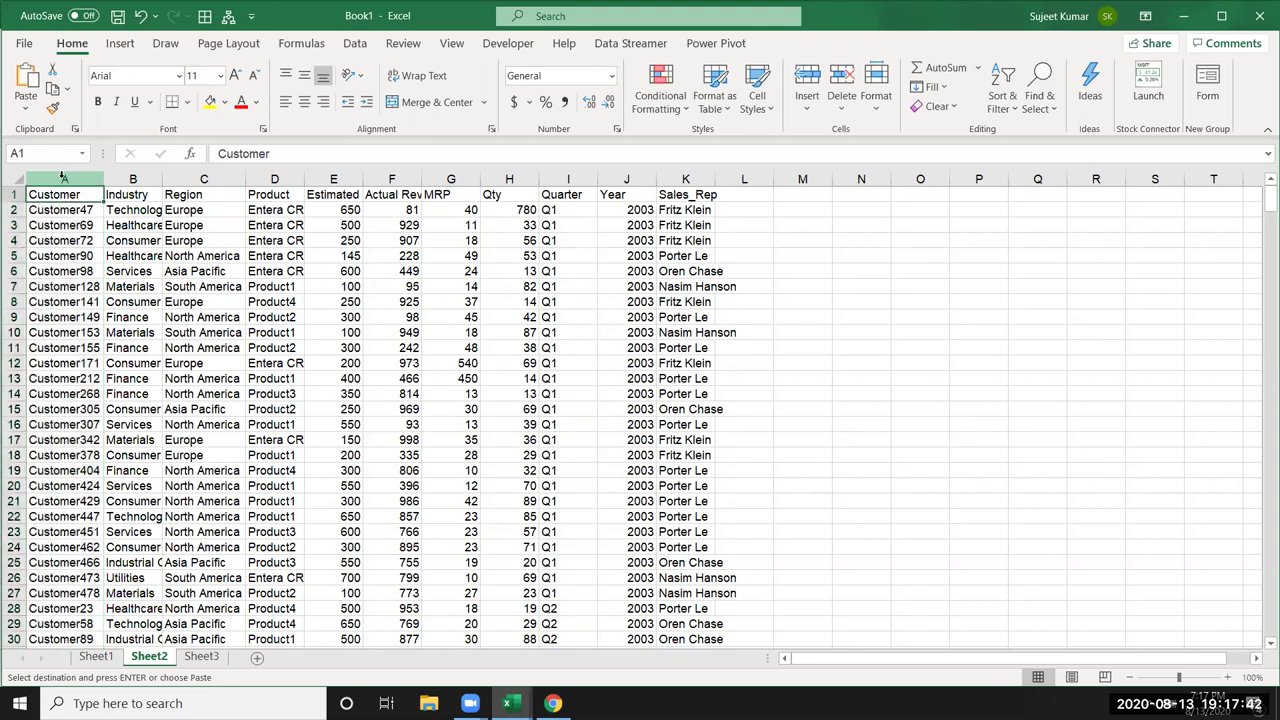
pyautogui.hotkey('ctrl', 'shift', 'Right')
pyautogui.hotkey('ctrl', 'shift', 'Down')
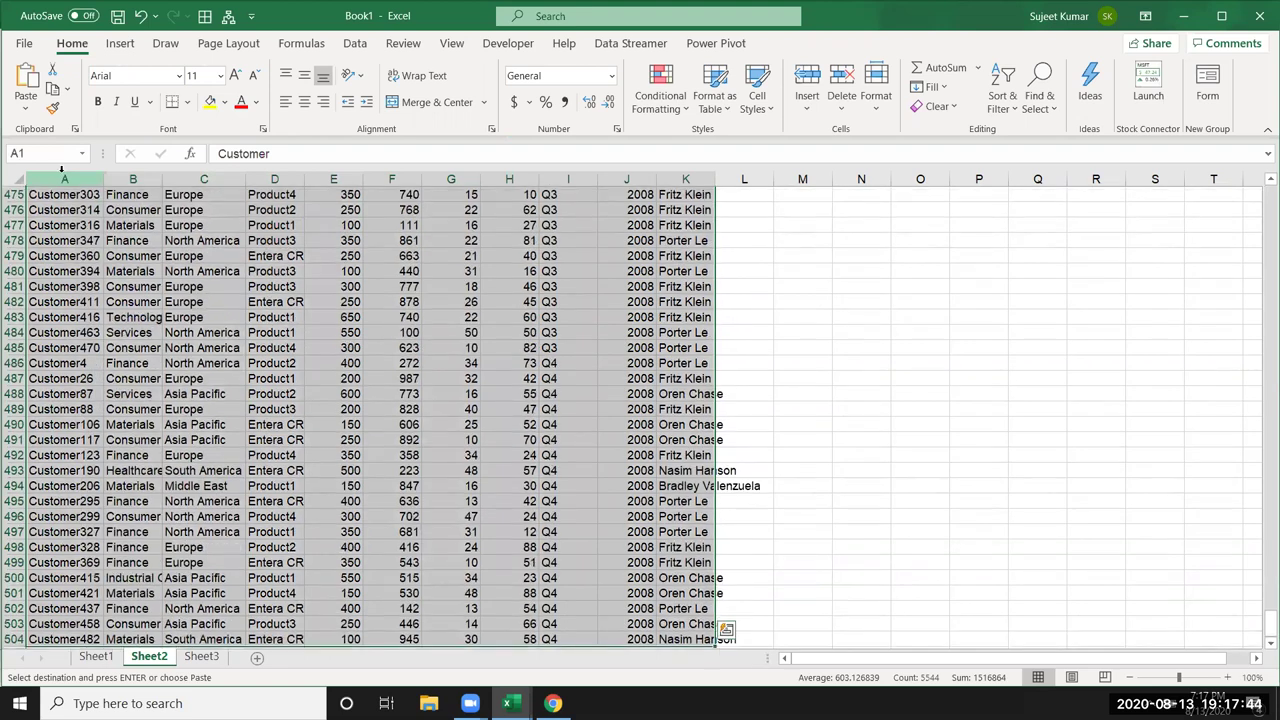
pyautogui.hotkey('ctrl', 'c')
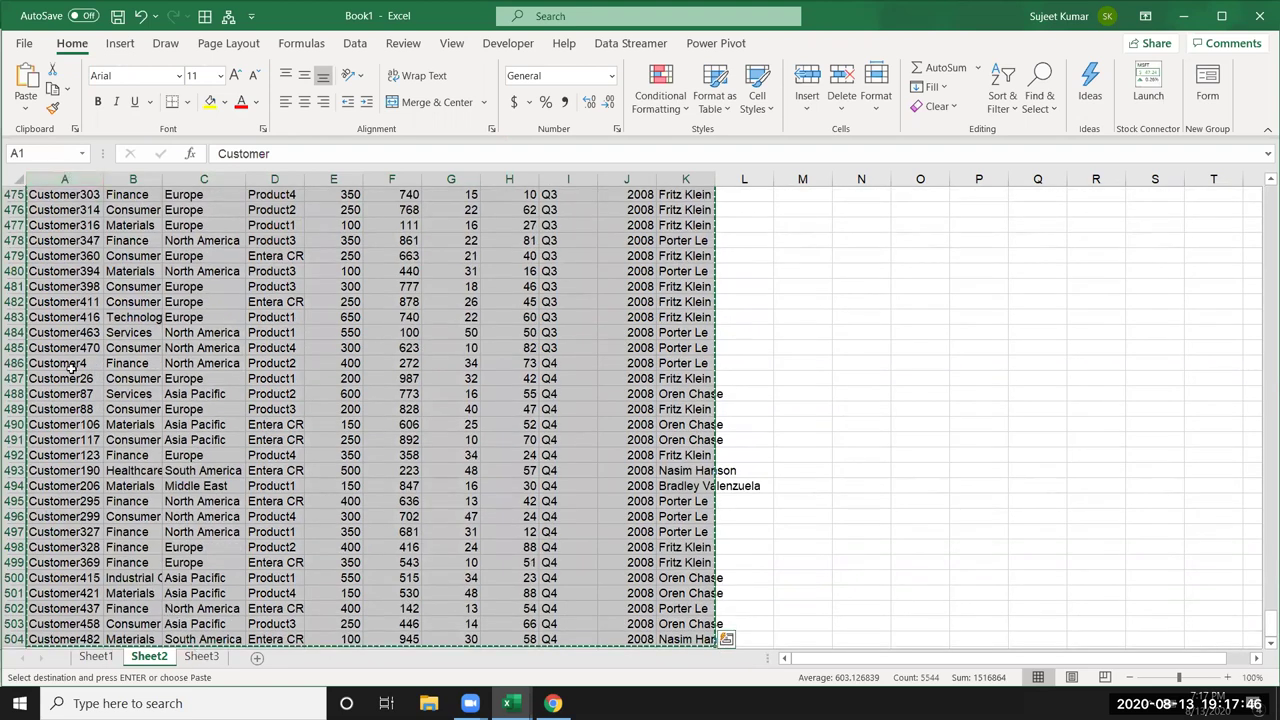
pyautogui.hotkey('ctrl', 'pagedown')
pyautogui.click(25, 108)
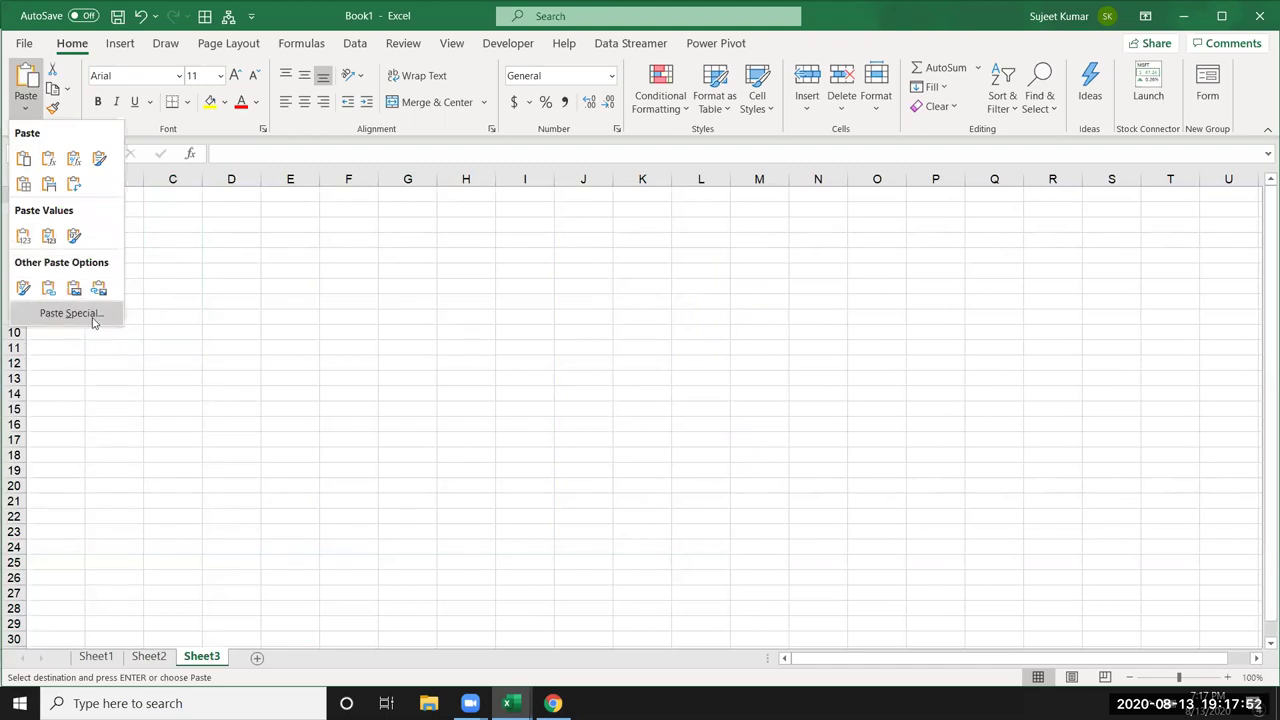
# Paste the Sheet2 table into Sheet3 as a live link and autofit column A
pyautogui.click(70, 313)
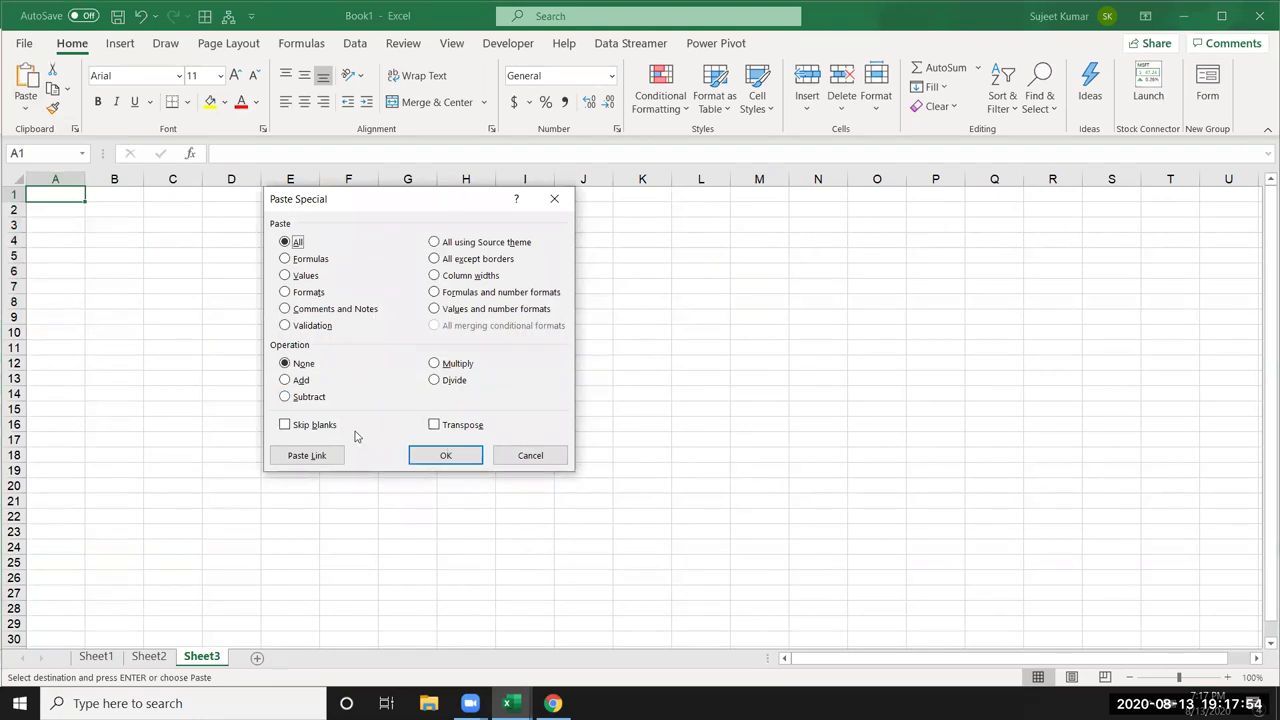
pyautogui.click(329, 456)
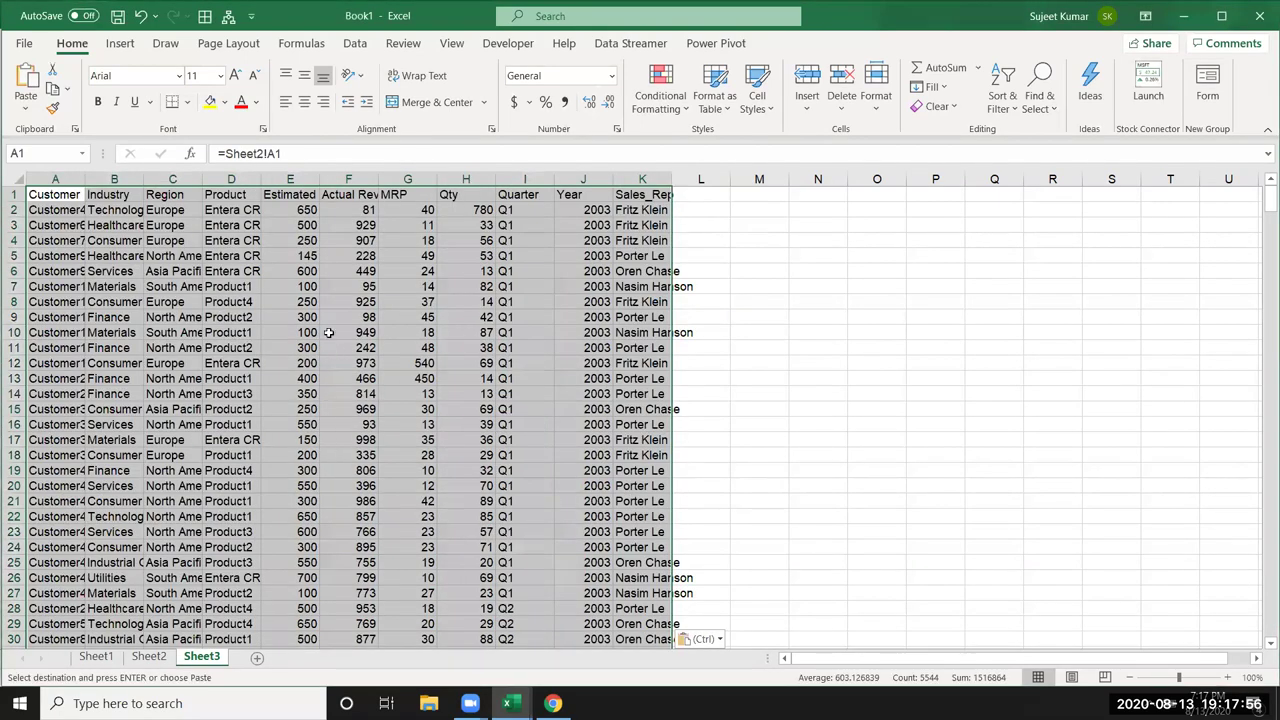
pyautogui.click(195, 296)
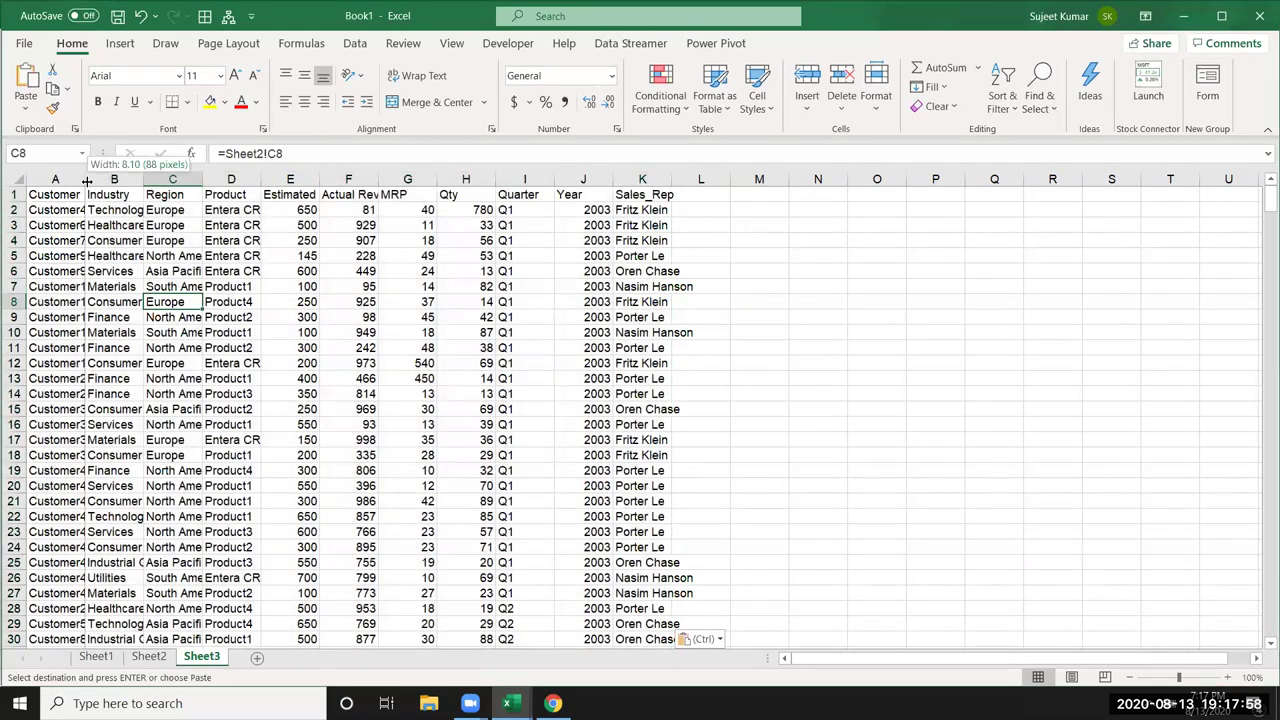
pyautogui.doubleClick(85, 178)
# Delete the Customer column and the Estimated through MRP columns, then widen Sales_Rep
pyautogui.click(96, 180)
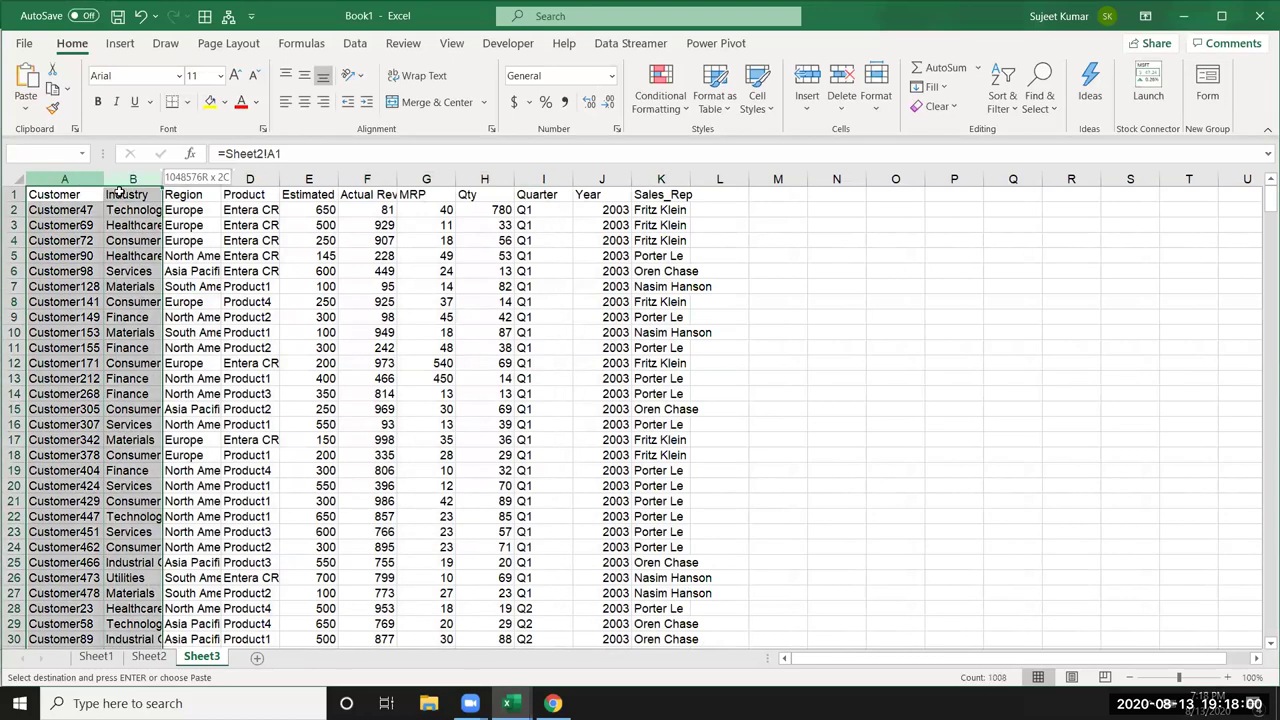
pyautogui.moveTo(98, 187); pyautogui.dragTo(93, 190)
pyautogui.hotkey('ctrl', '-')
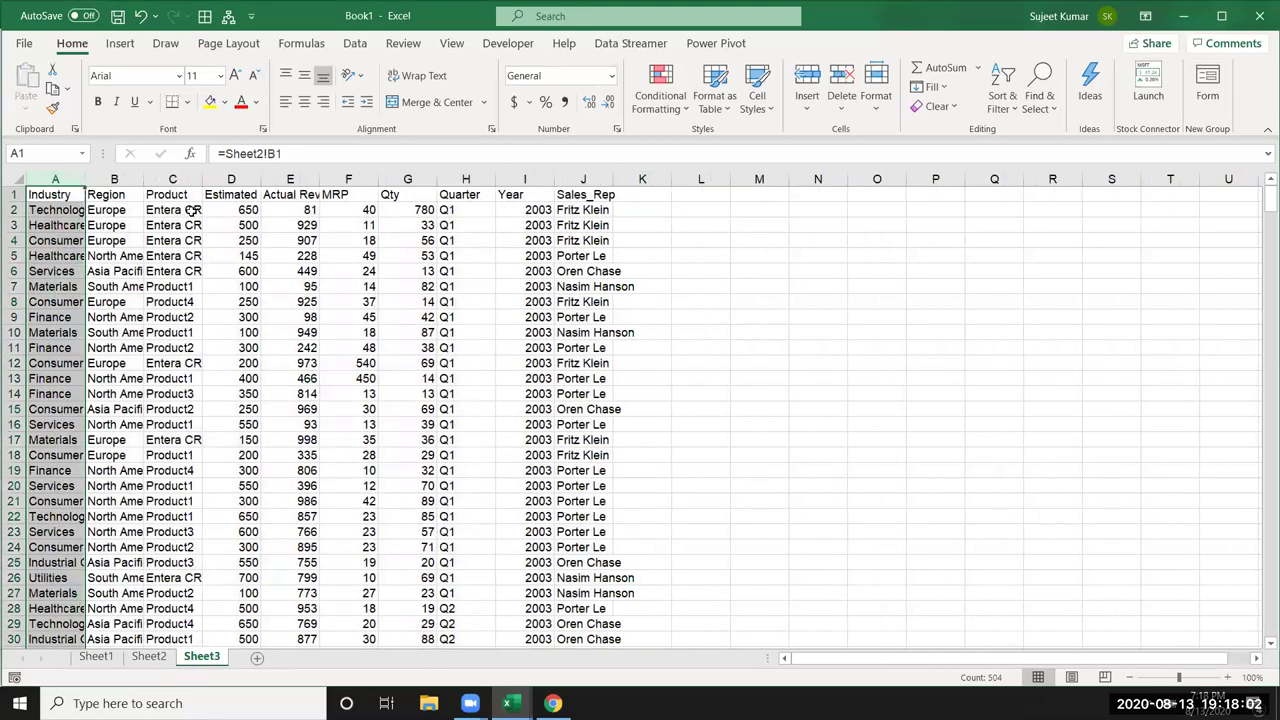
pyautogui.click(259, 178)
pyautogui.moveTo(255, 178); pyautogui.dragTo(323, 176)
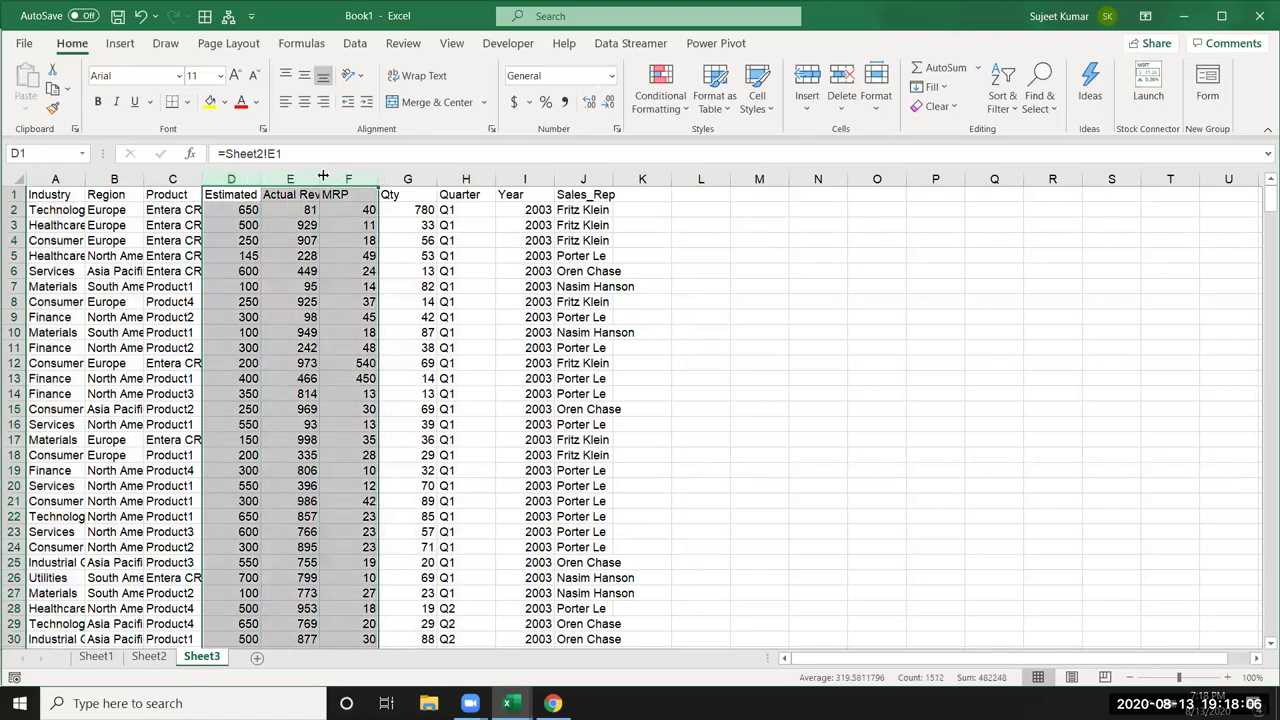
pyautogui.hotkey('ctrl', '-')
pyautogui.click(641, 252)
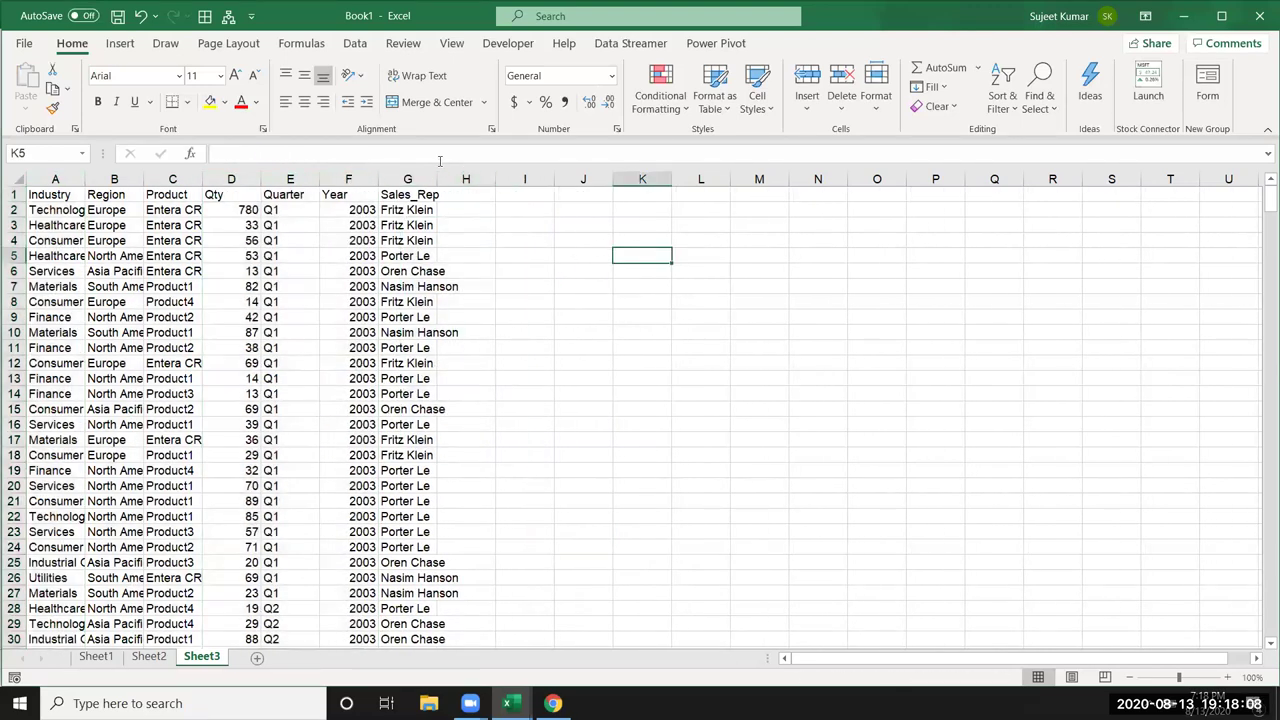
pyautogui.moveTo(437, 178); pyautogui.dragTo(487, 178)
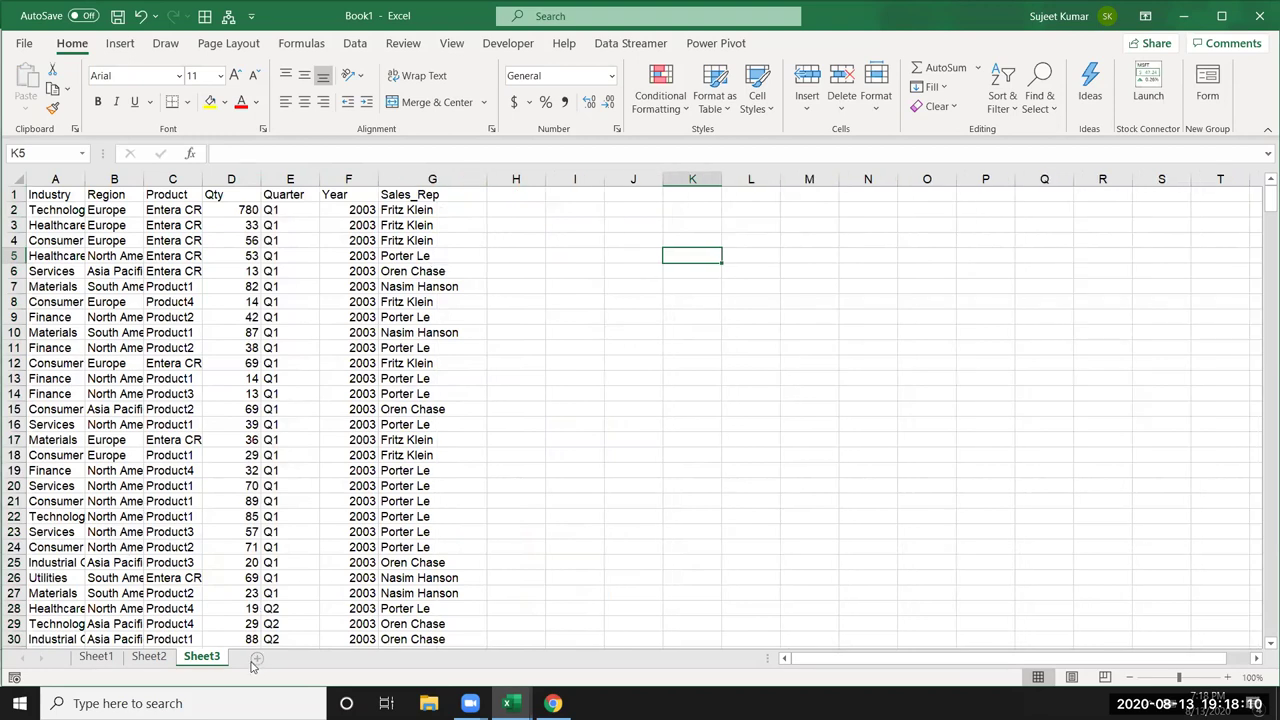
# Add Sheet4 and paste the copied Sheet2 data into it as plain values
pyautogui.click(296, 657)
pyautogui.click(149, 657)
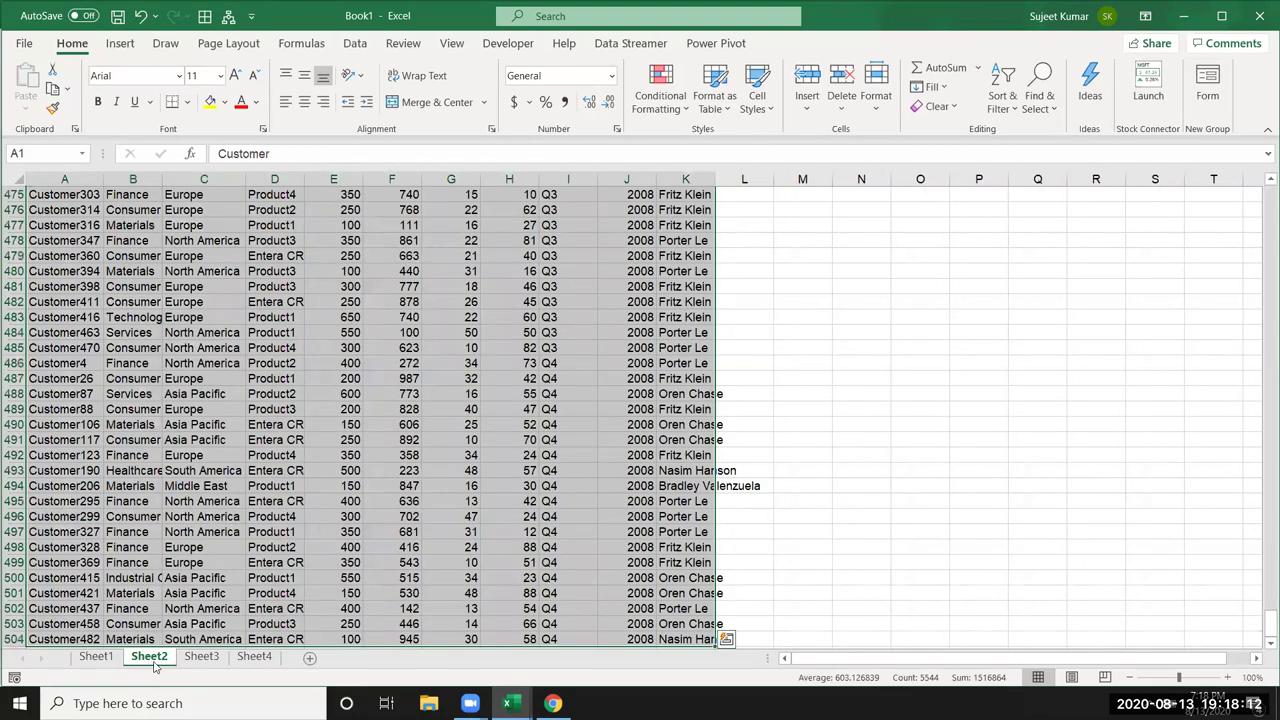
pyautogui.click(254, 657)
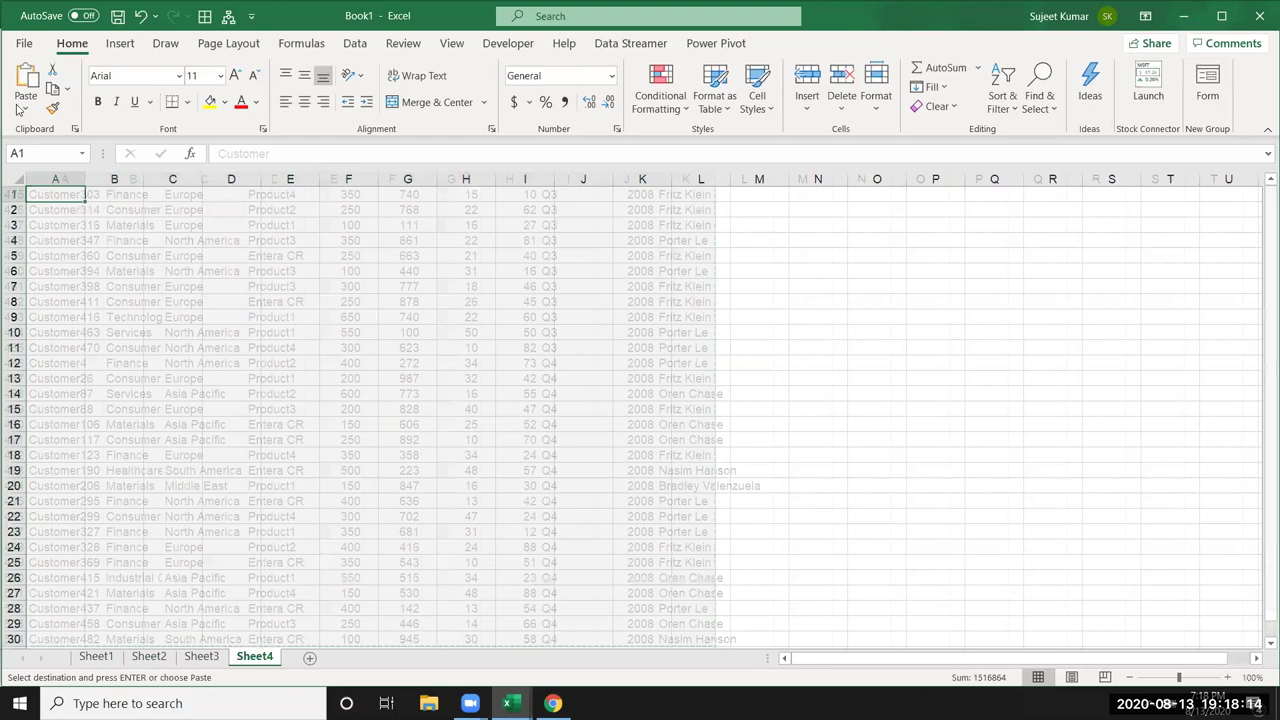
pyautogui.click(26, 108)
pyautogui.click(47, 236)
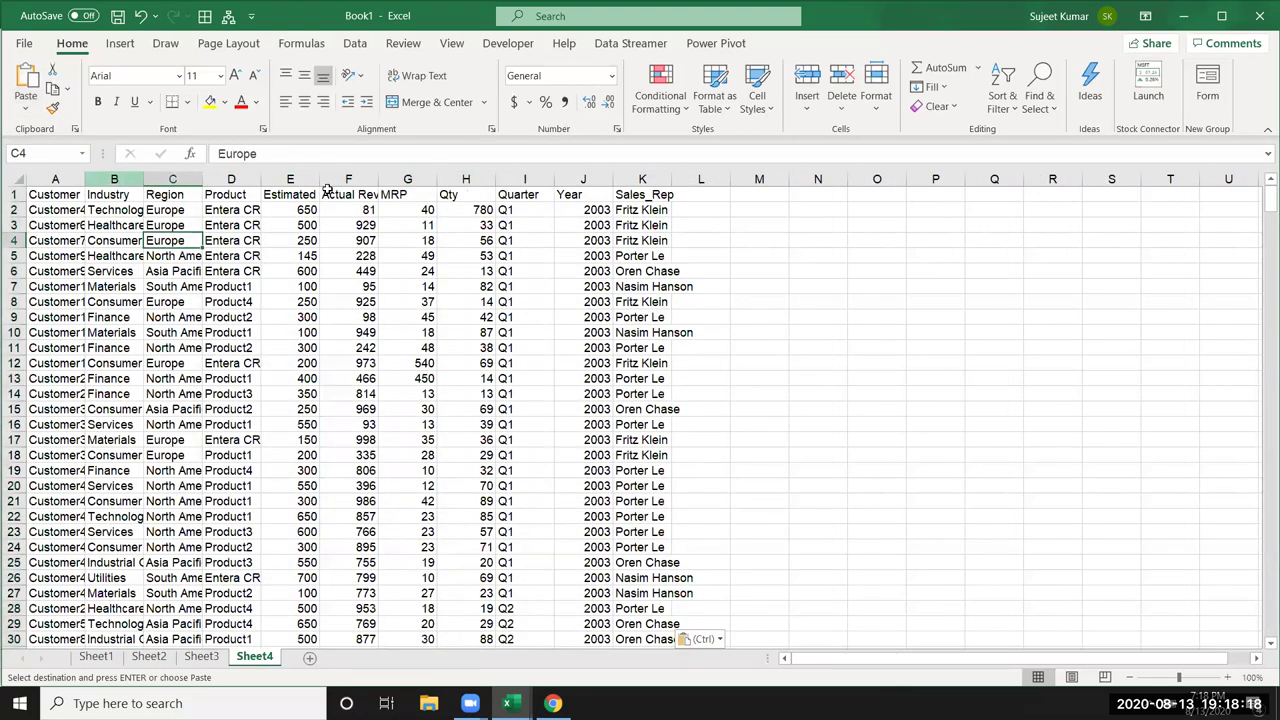
# Delete every column except Customer, MRP and Qty, and widen the remaining columns
pyautogui.moveTo(113, 179); pyautogui.dragTo(329, 180)
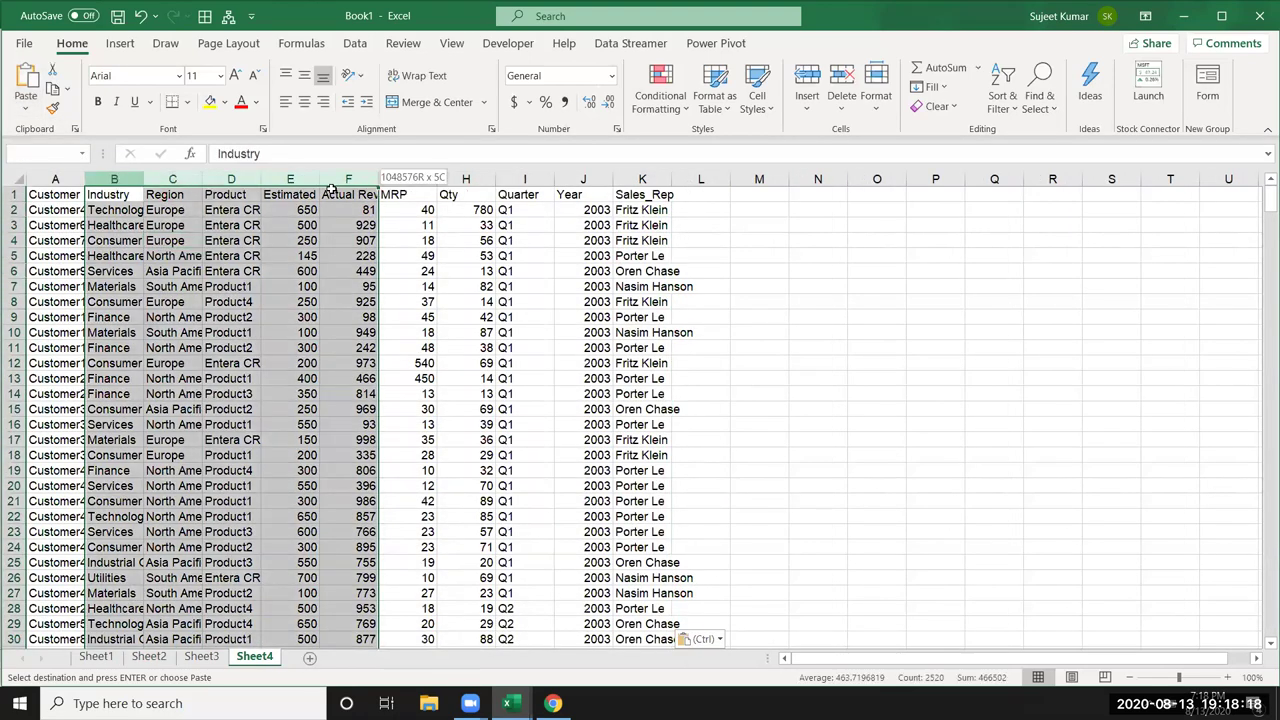
pyautogui.hotkey('ctrl', '-')
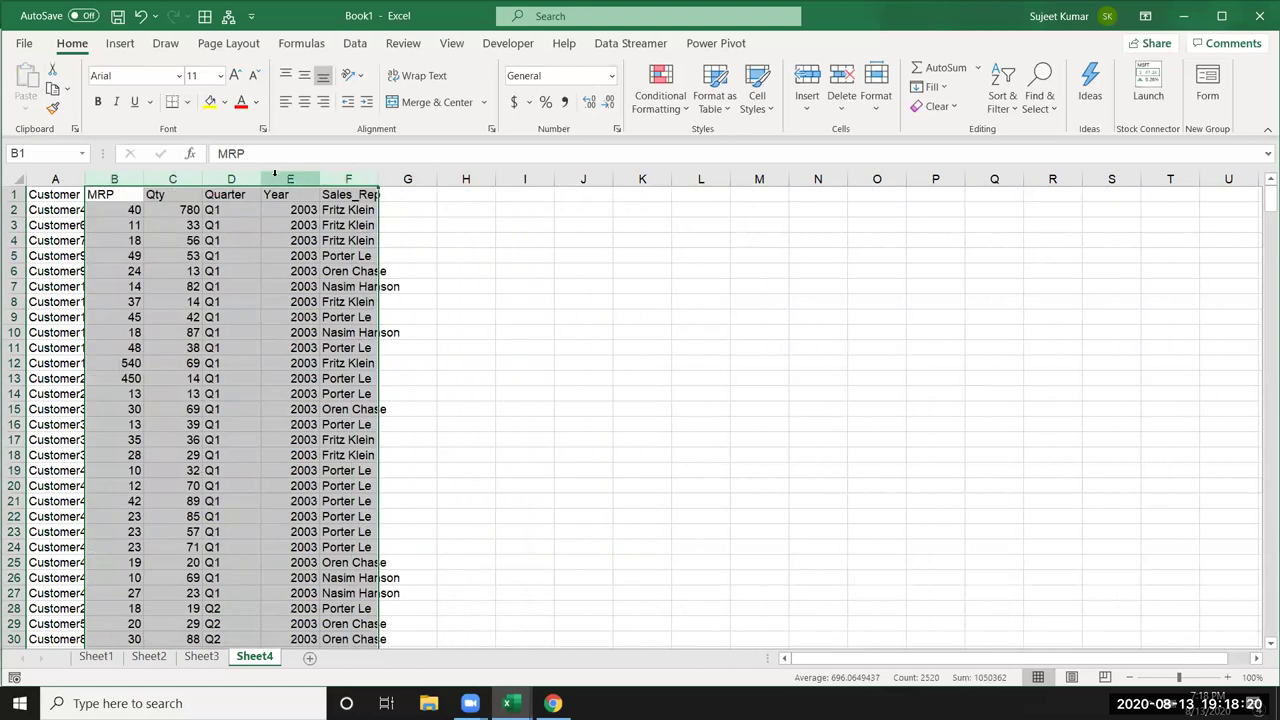
pyautogui.moveTo(260, 182); pyautogui.dragTo(495, 182)
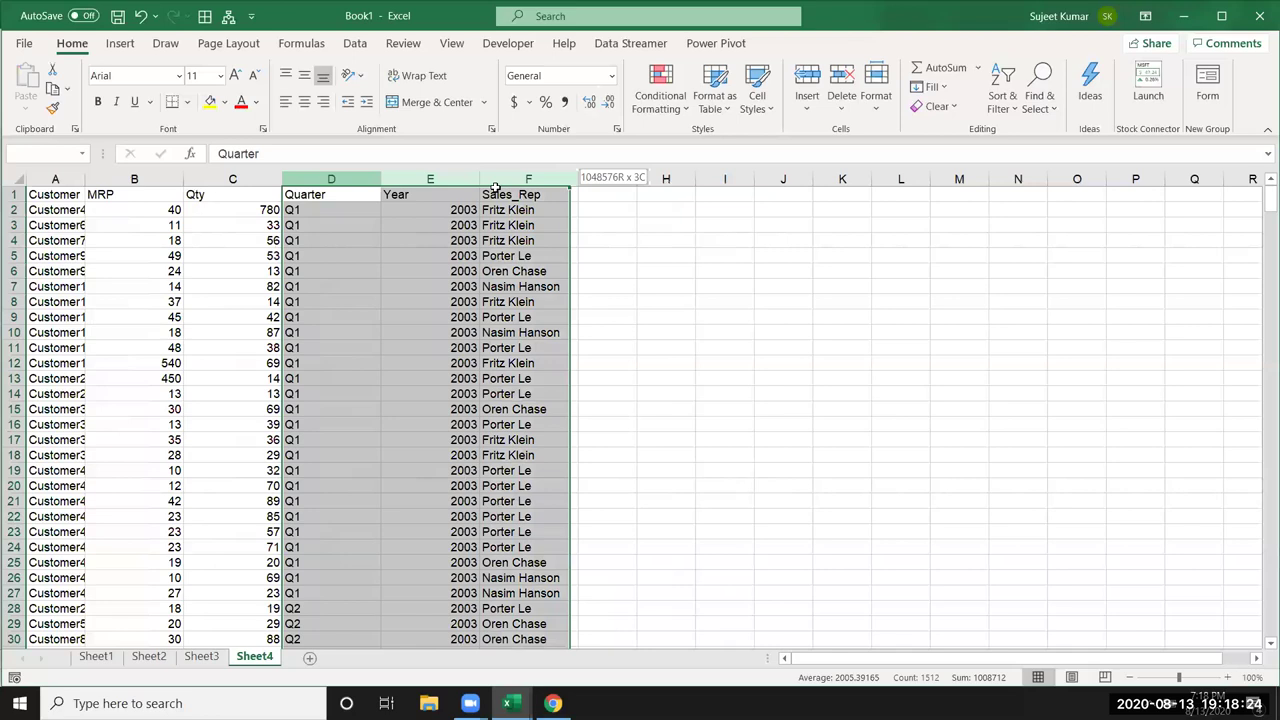
pyautogui.hotkey('ctrl', '-')
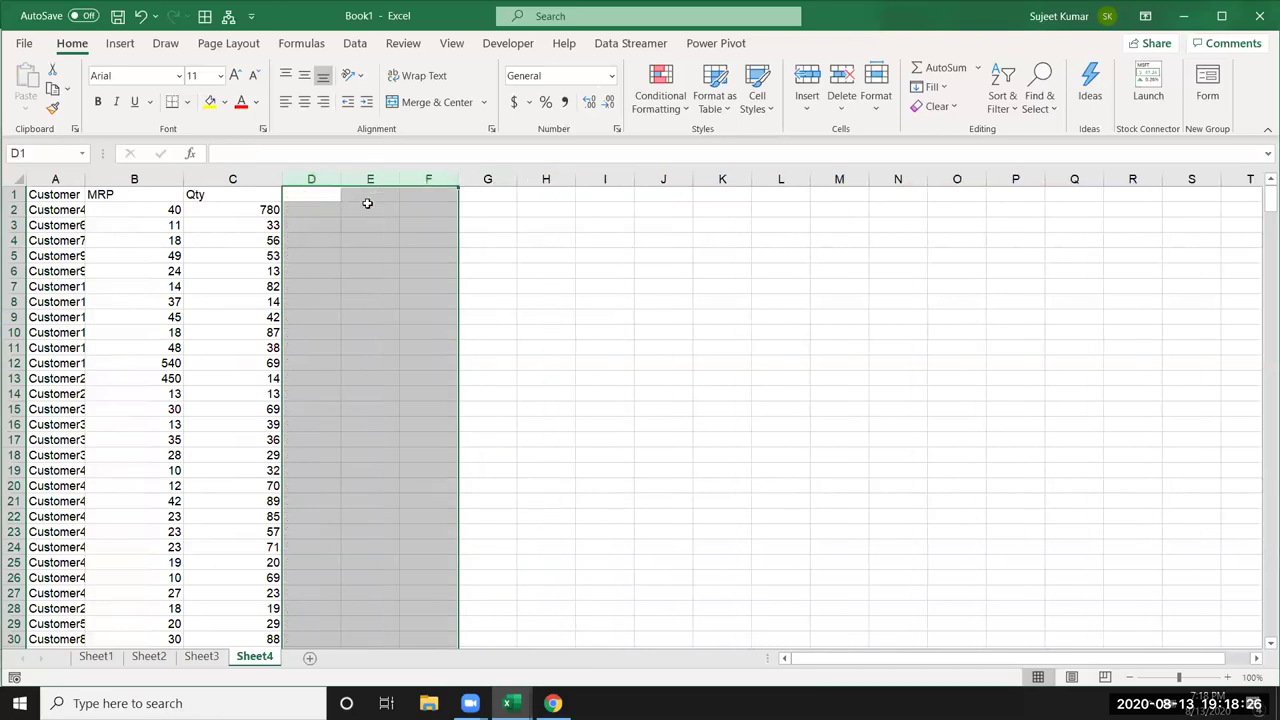
pyautogui.click(368, 207)
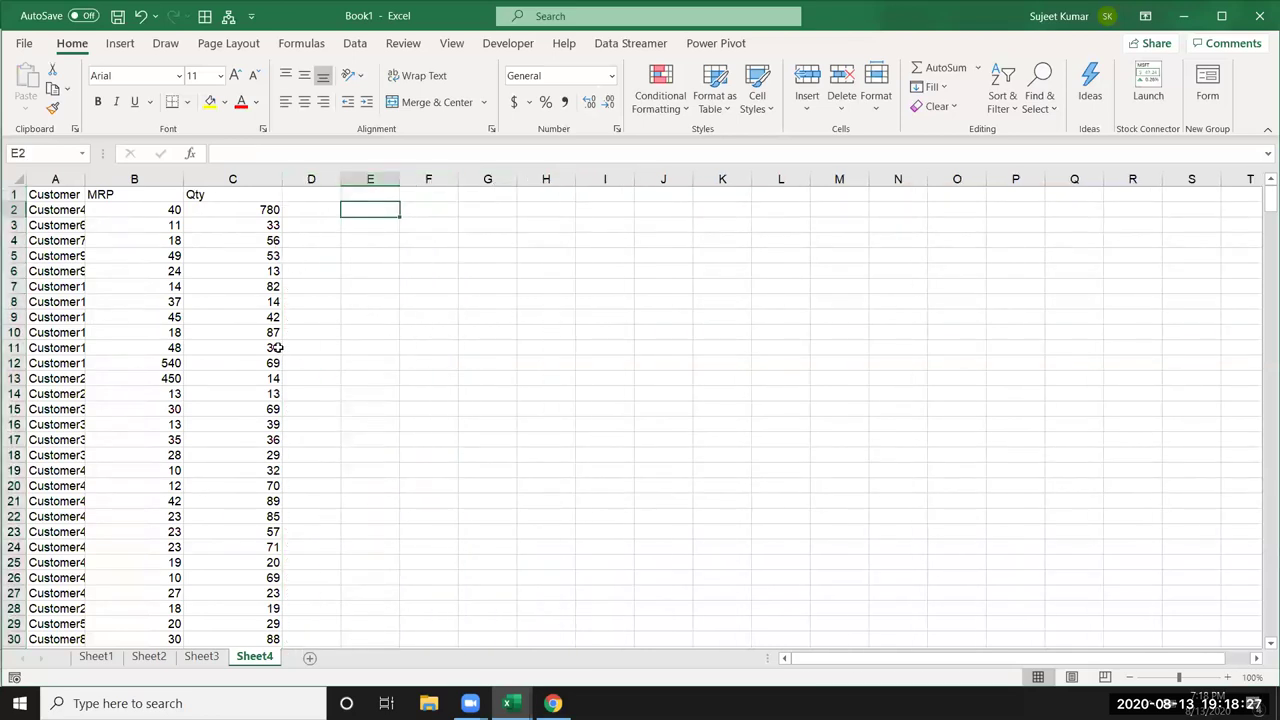
pyautogui.click(196, 659)
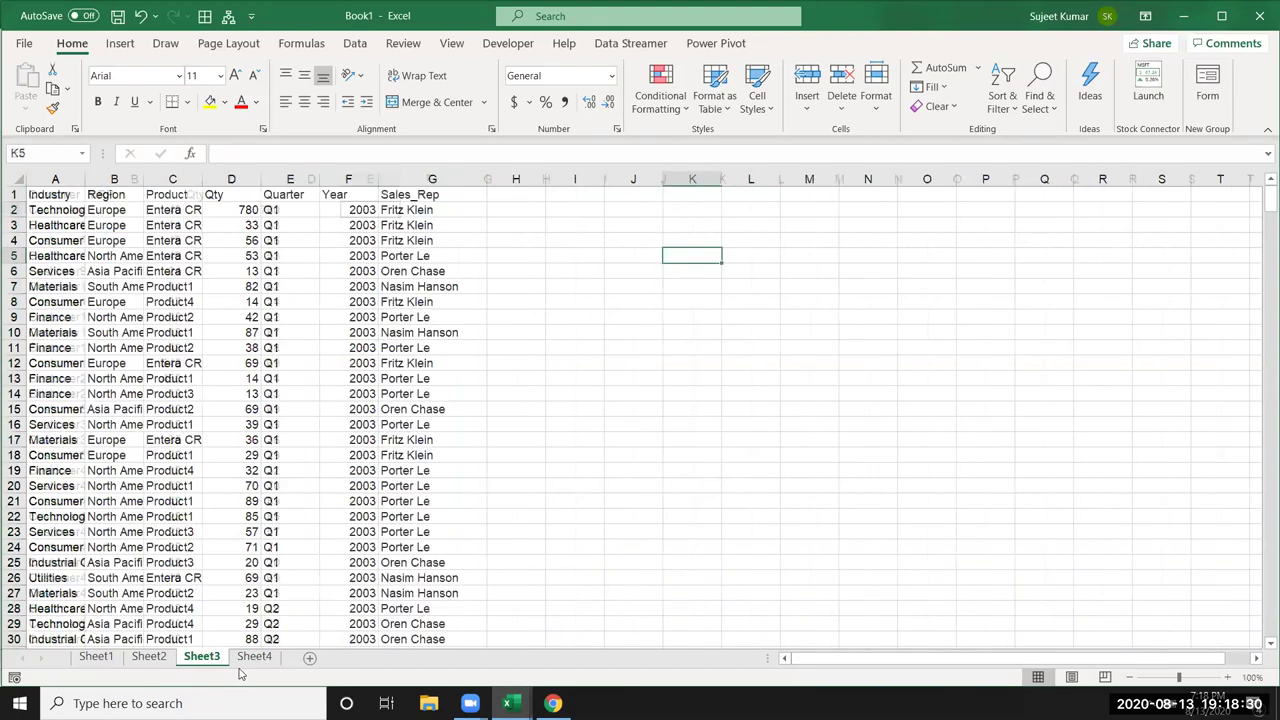
pyautogui.click(149, 657)
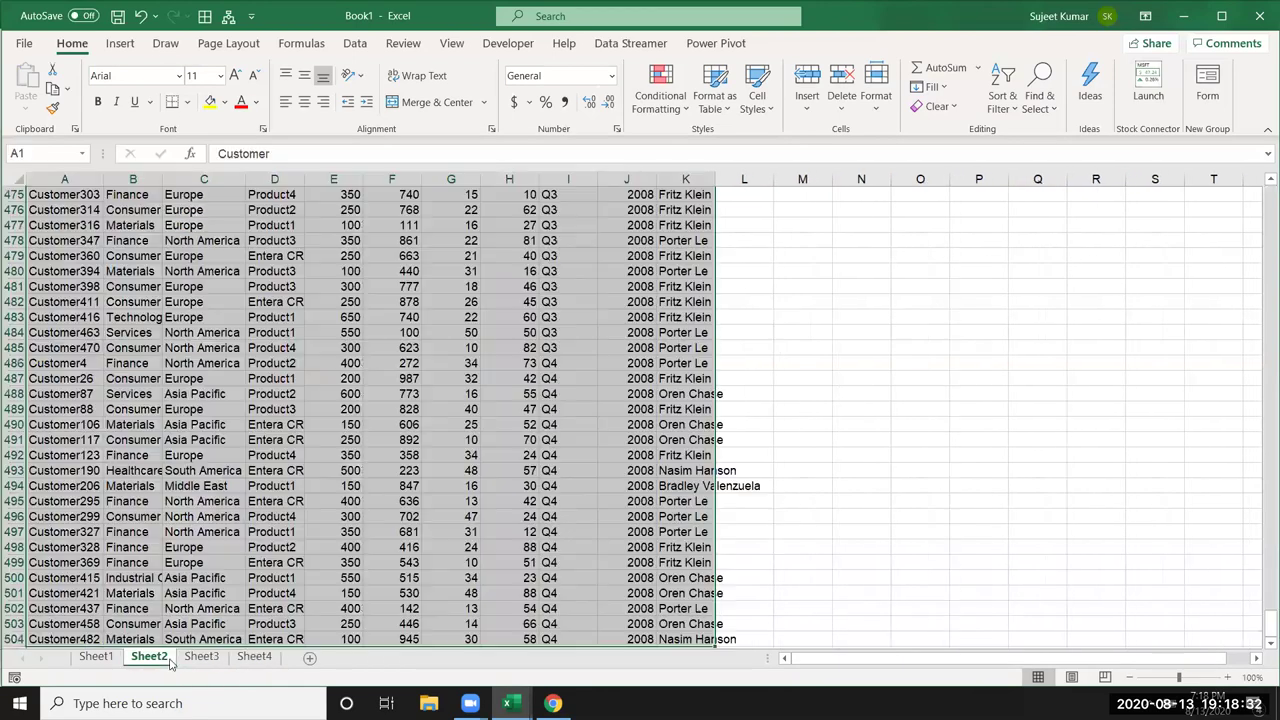
pyautogui.click(77, 213)
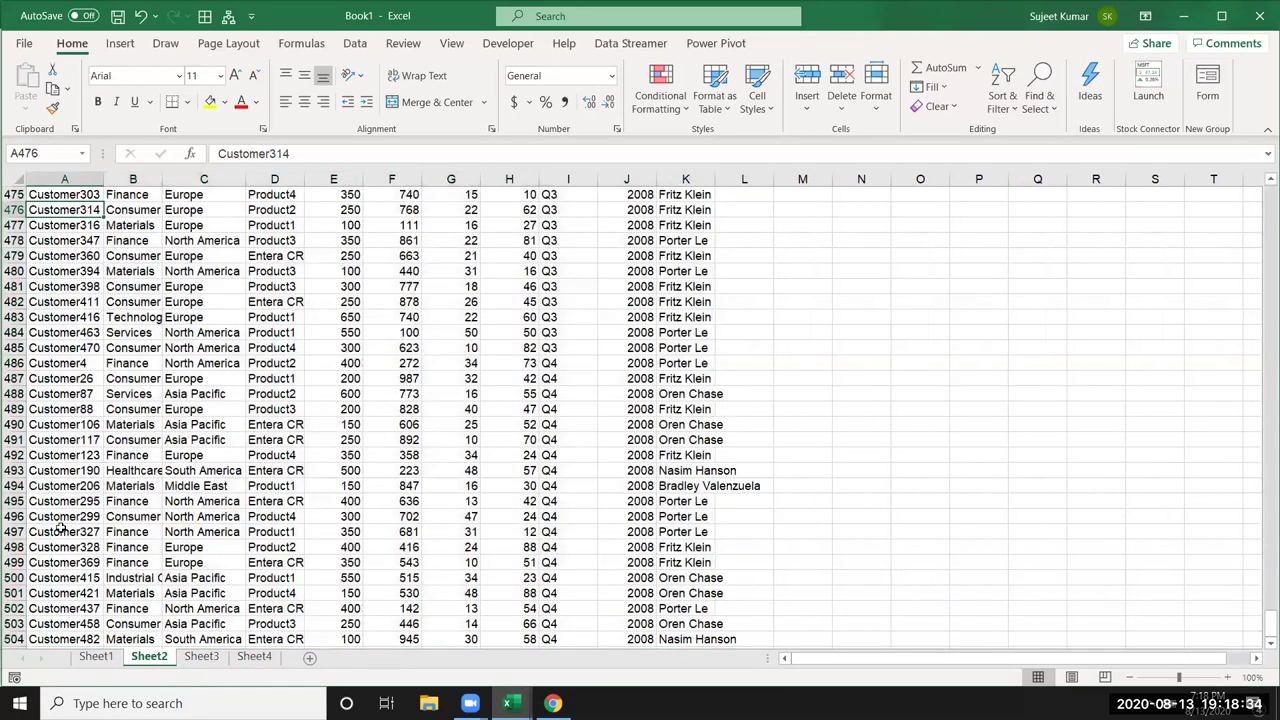
pyautogui.scroll(5, 60, 530)
pyautogui.scroll(10, 60, 528)
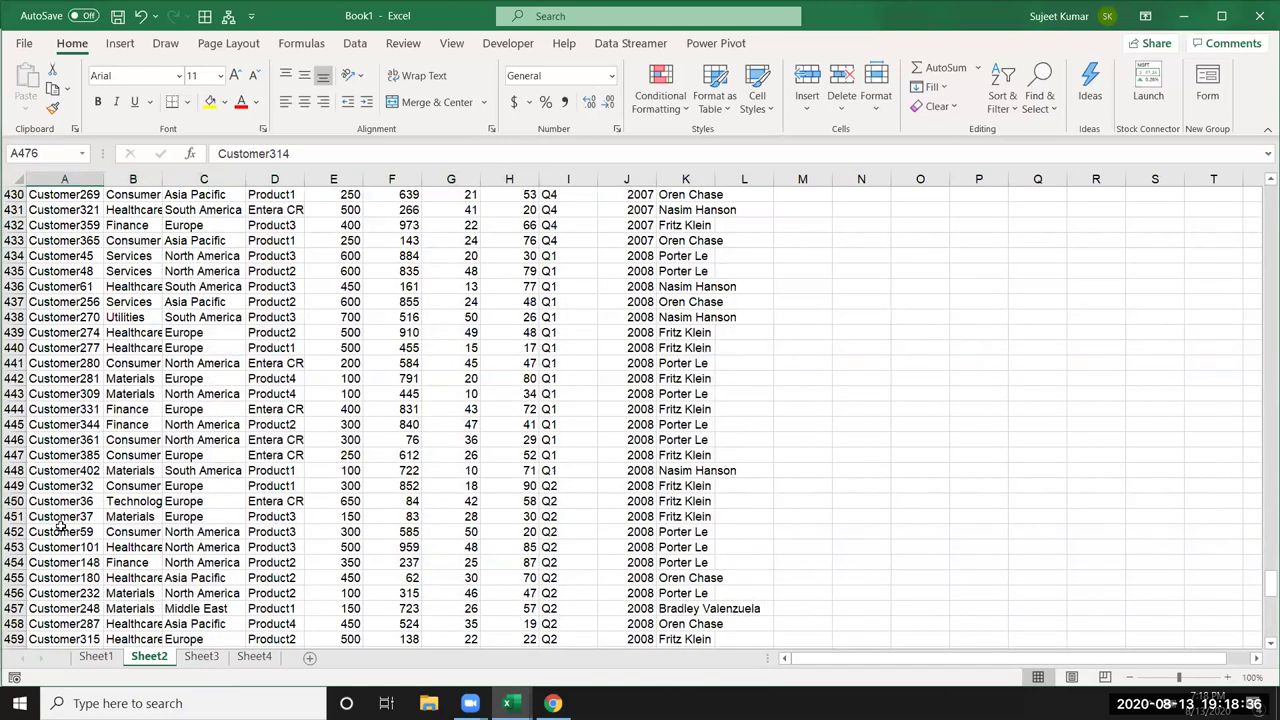
pyautogui.hotkey('ctrl', 'Home')
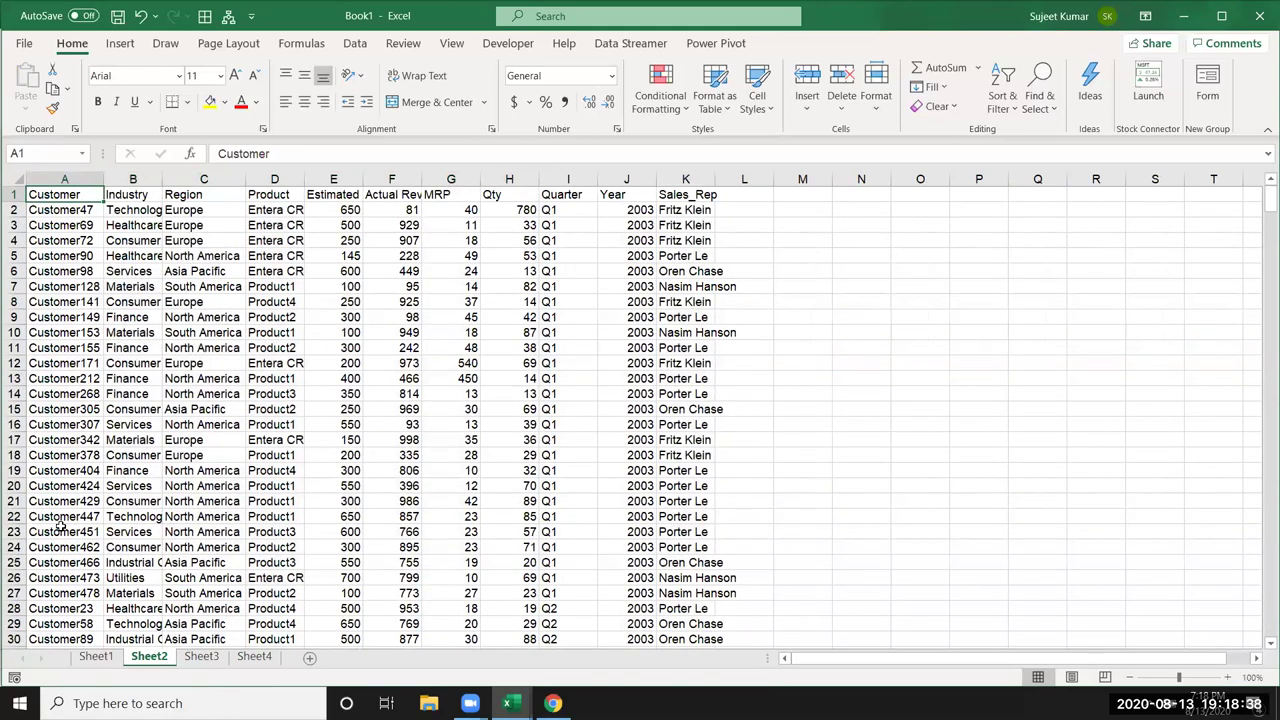
pyautogui.click(201, 657)
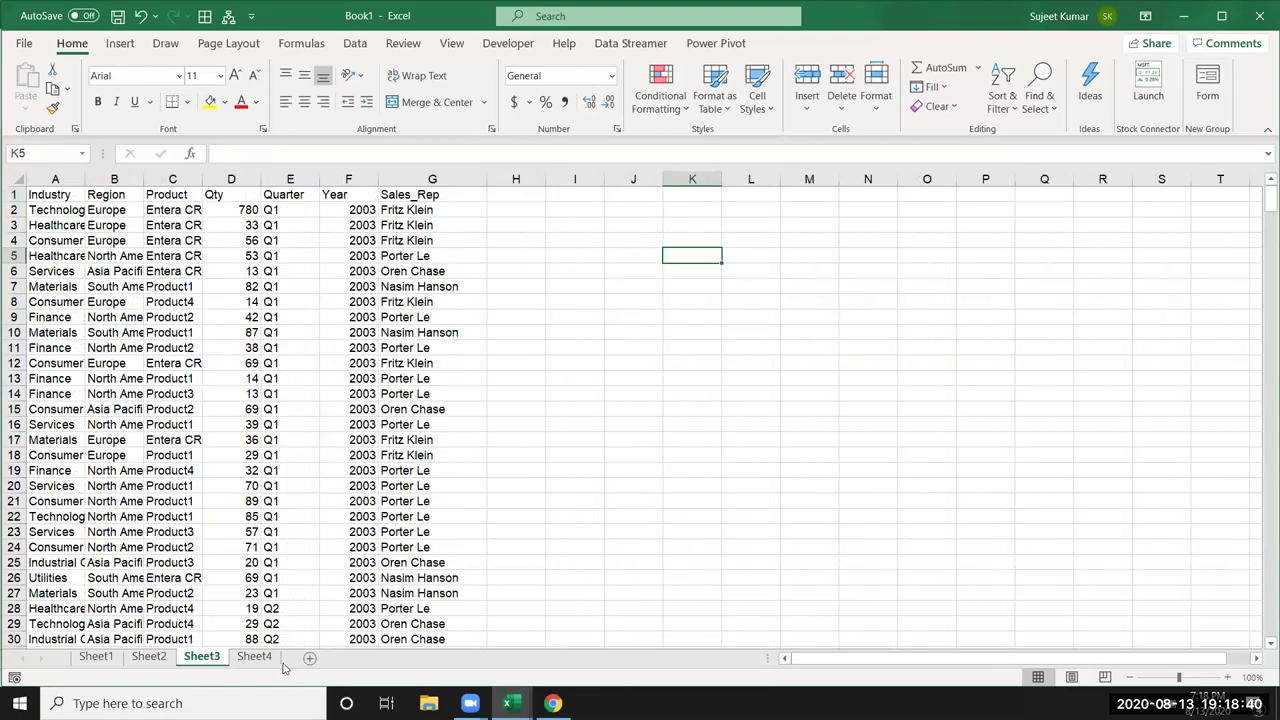
pyautogui.click(255, 657)
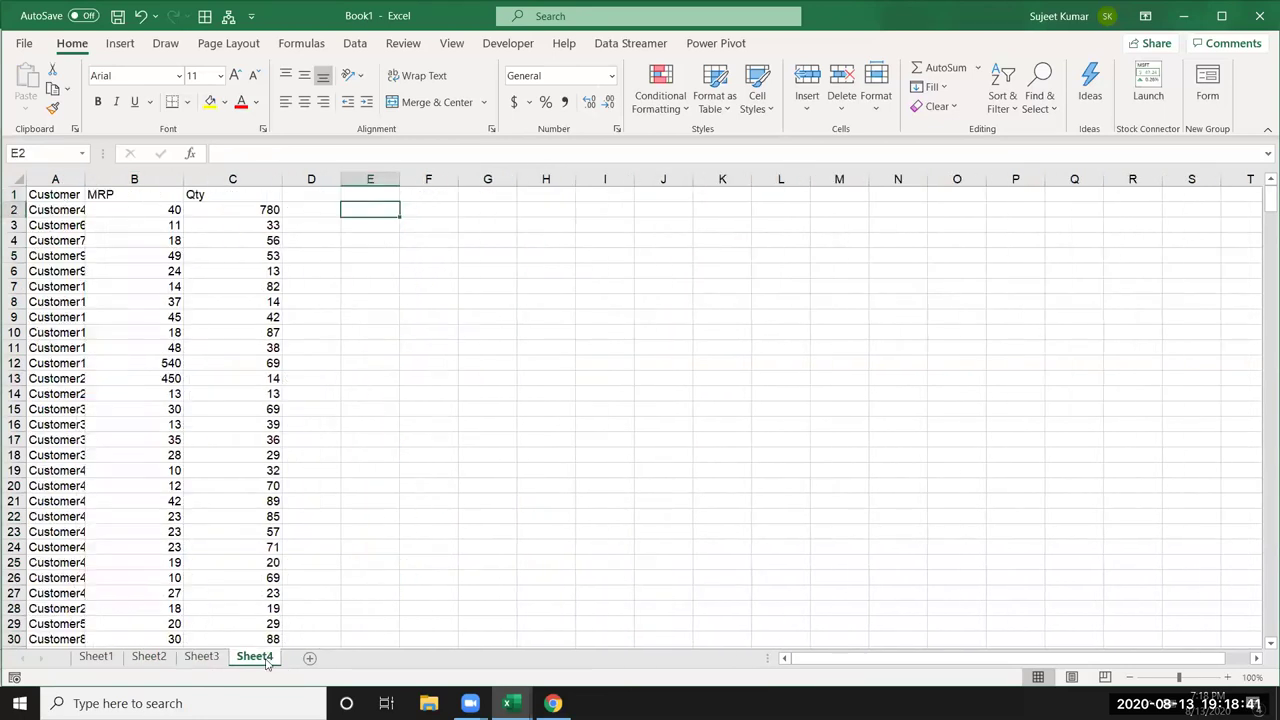
pyautogui.click(108, 528)
pyautogui.click(70, 514)
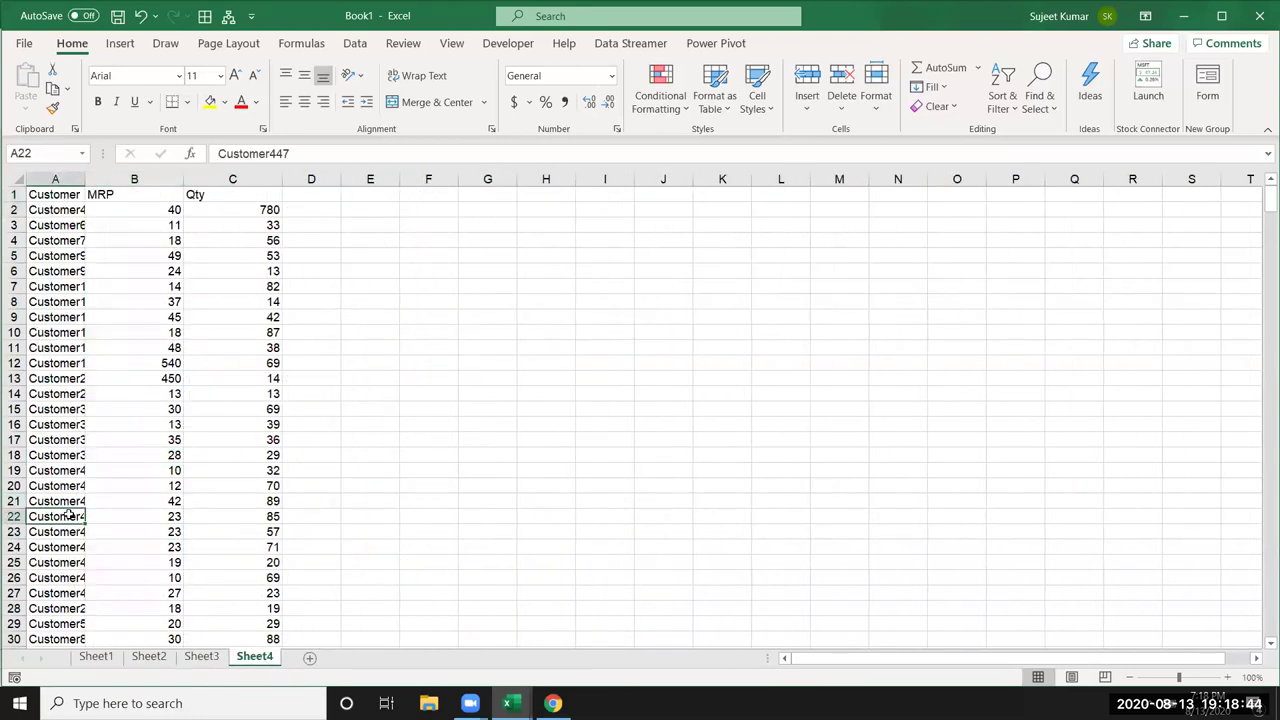
pyautogui.hotkey('ctrl', 'Down')
pyautogui.hotkey('shift', 'Right')
pyautogui.hotkey('shift', 'Right')
pyautogui.hotkey('shift', 'Right')
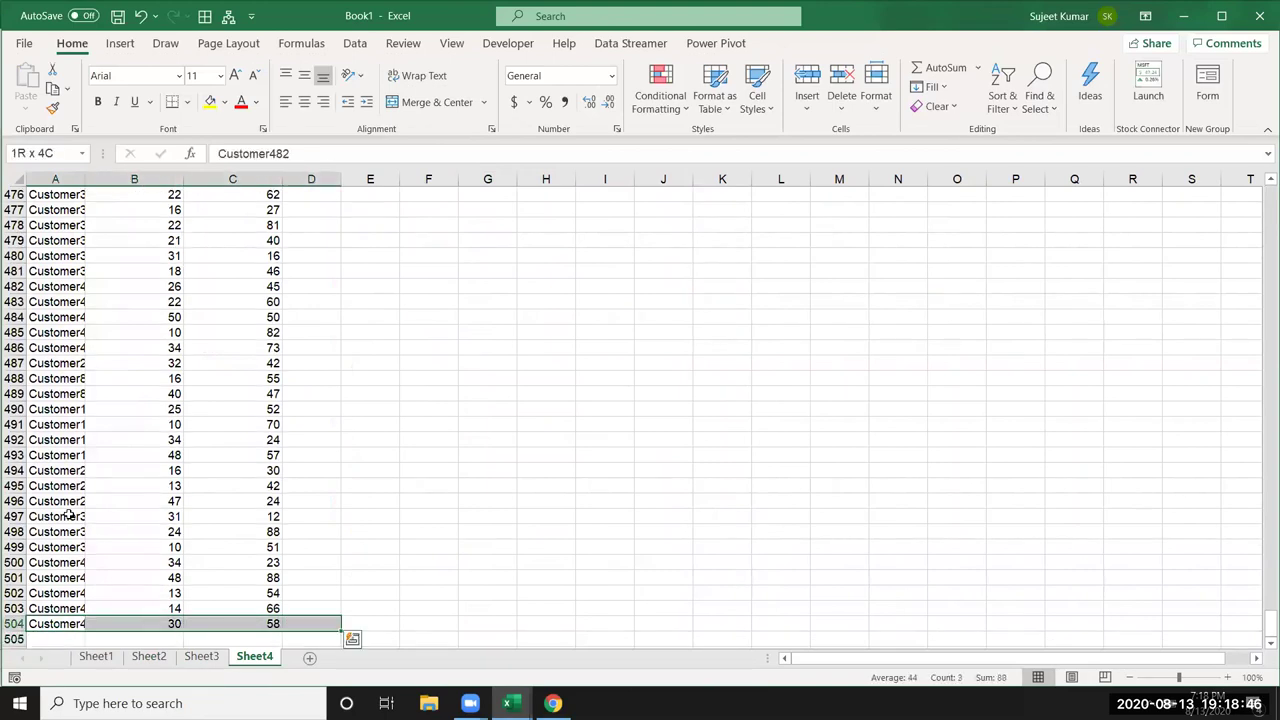
pyautogui.hotkey('shift', 'Left')
pyautogui.hotkey('shift', 'Down')
pyautogui.hotkey('shift', 'Down')
pyautogui.hotkey('shift', 'Down')
pyautogui.hotkey('shift', 'Down')
pyautogui.hotkey('shift', 'Down')
pyautogui.hotkey('ctrl', 'd')
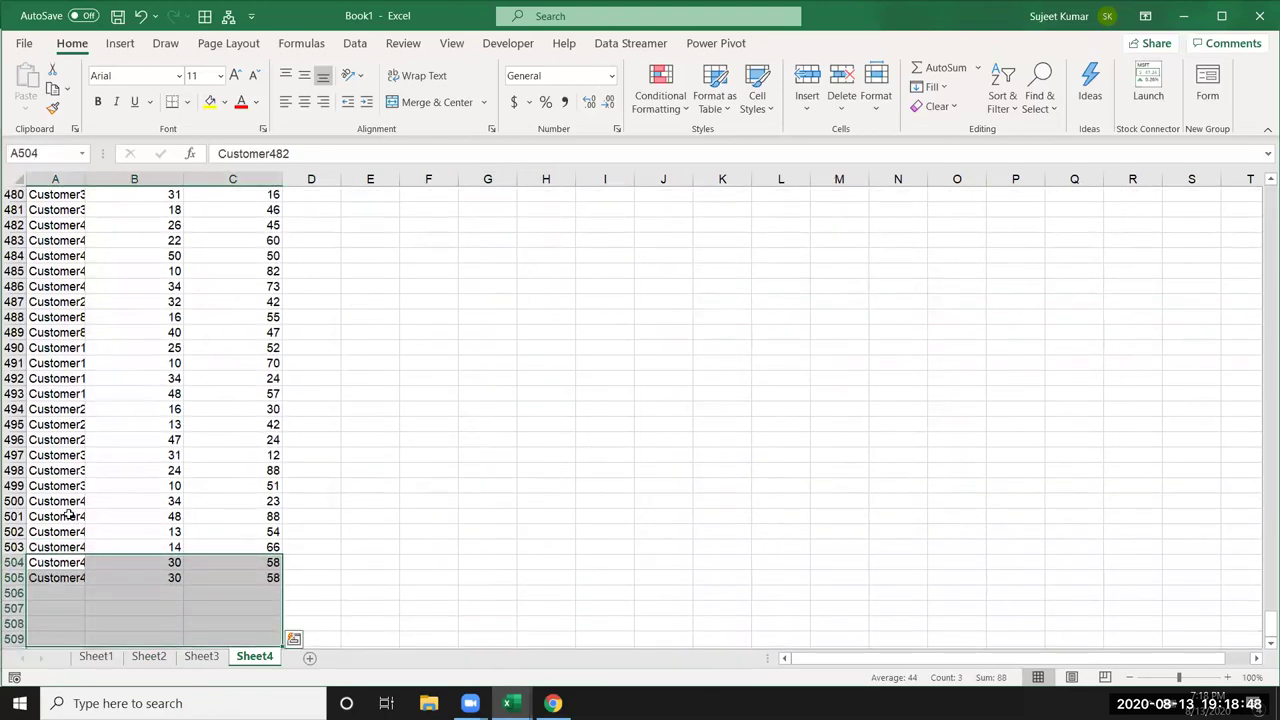
pyautogui.hotkey('ctrl', 'Down')
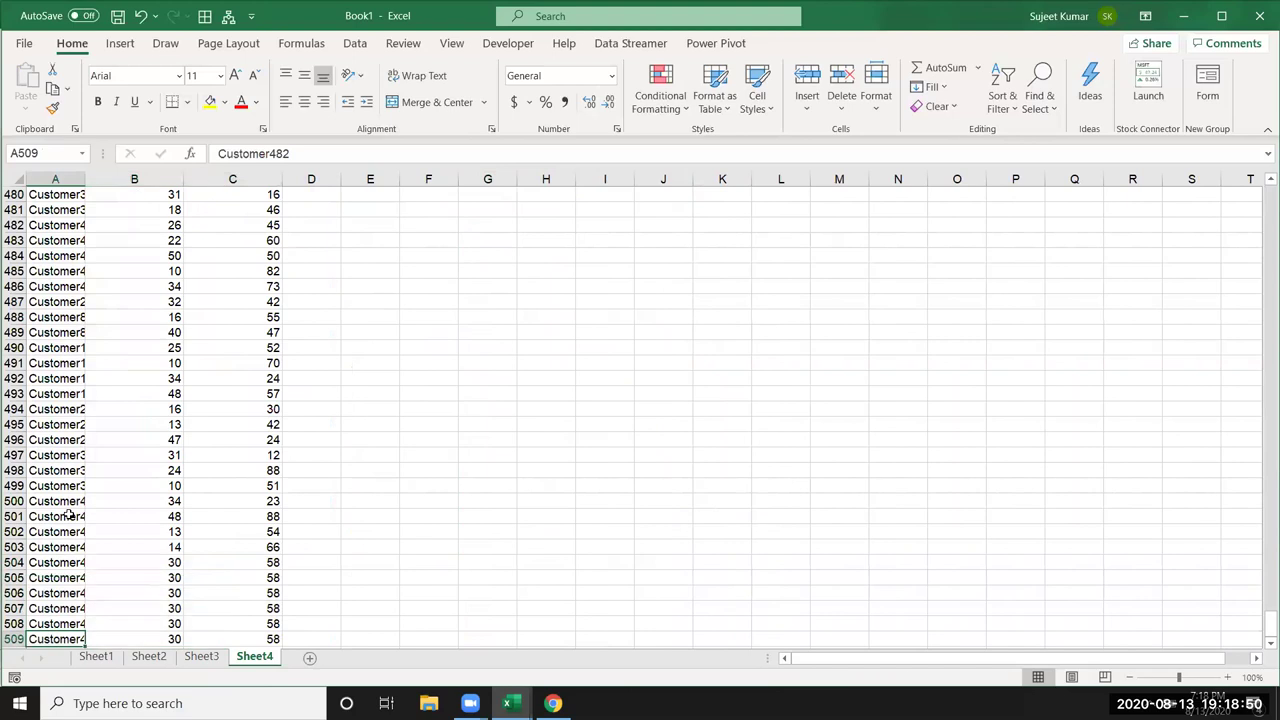
pyautogui.hotkey('ctrl', 'z')
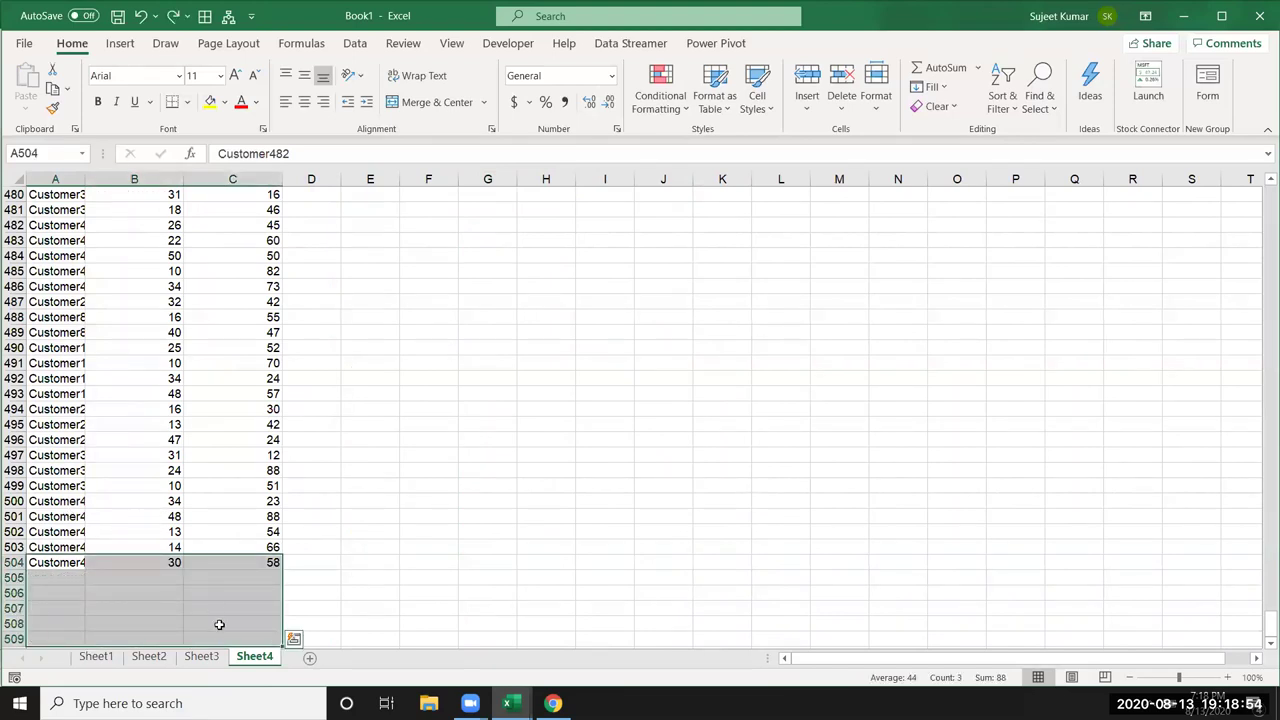
pyautogui.click(201, 656)
pyautogui.click(221, 548)
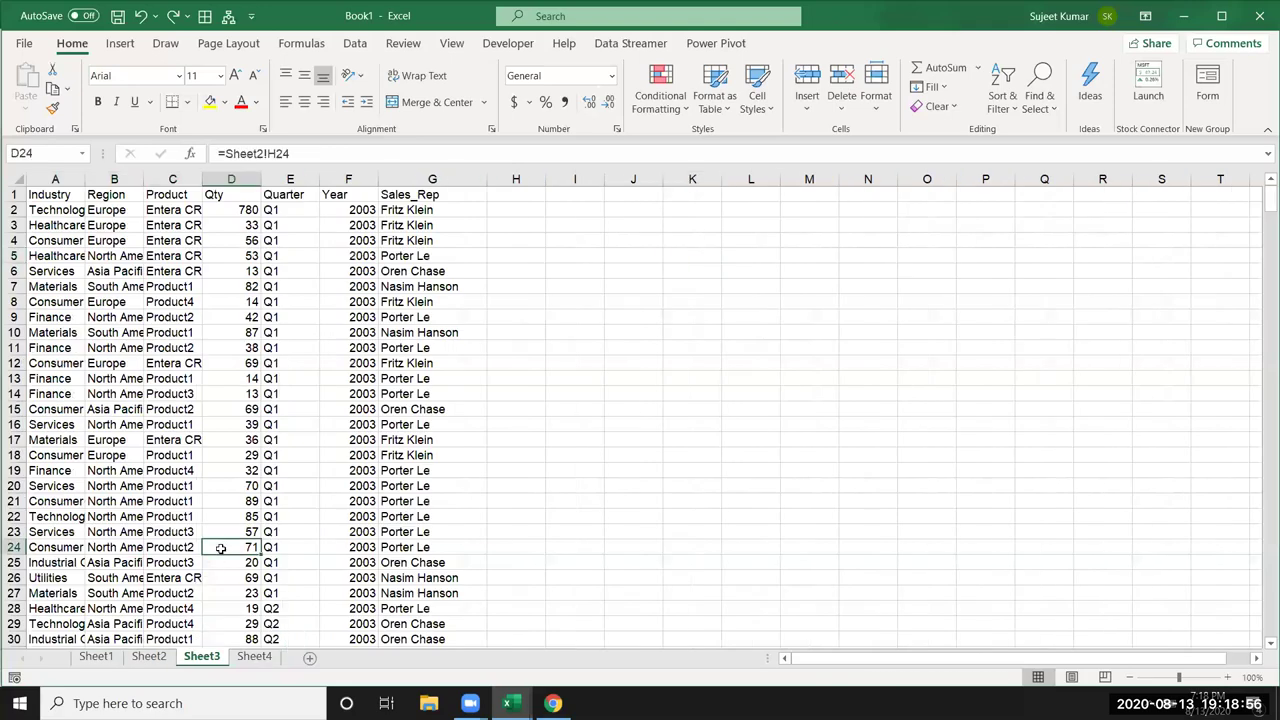
pyautogui.click(1260, 18)
pyautogui.press('Escape')
# On Sheet1, fill the A1:E10 table yellow, apply All Borders, and copy it
pyautogui.click(105, 658)
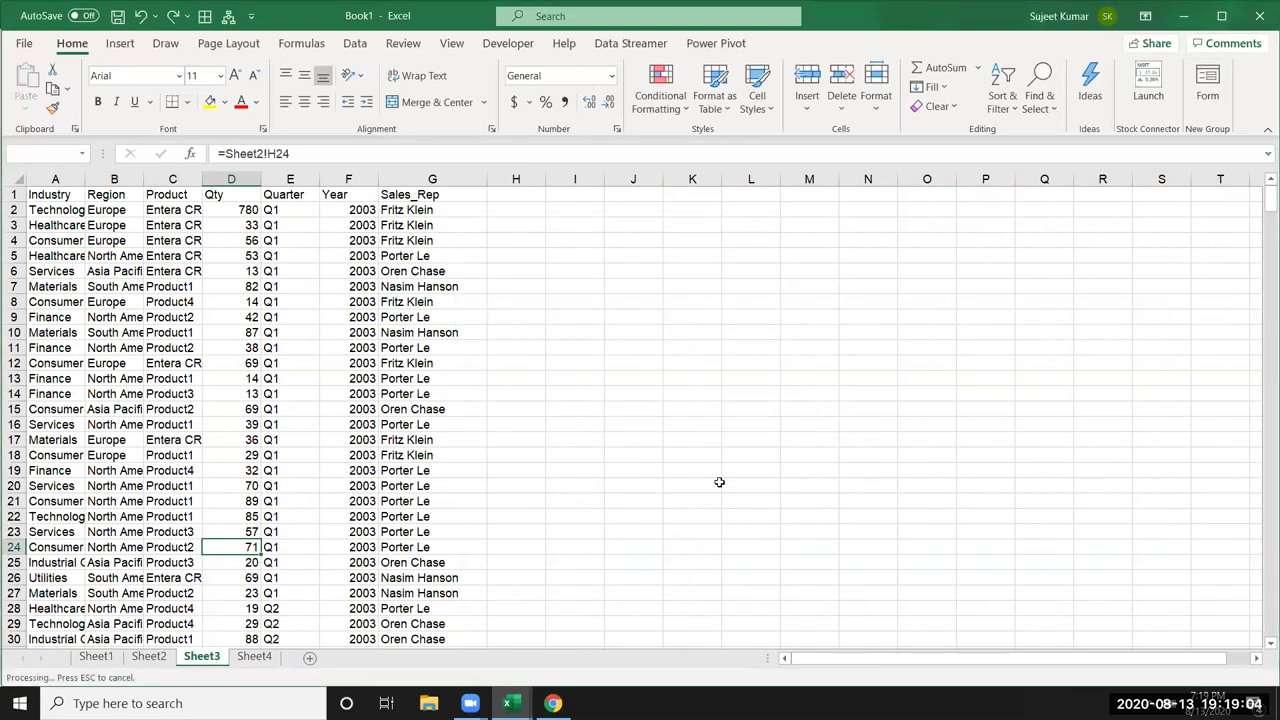
pyautogui.moveTo(50, 193)
pyautogui.mouseDown()
pyautogui.moveTo(281, 315)
pyautogui.moveTo(286, 334)
pyautogui.mouseUp()
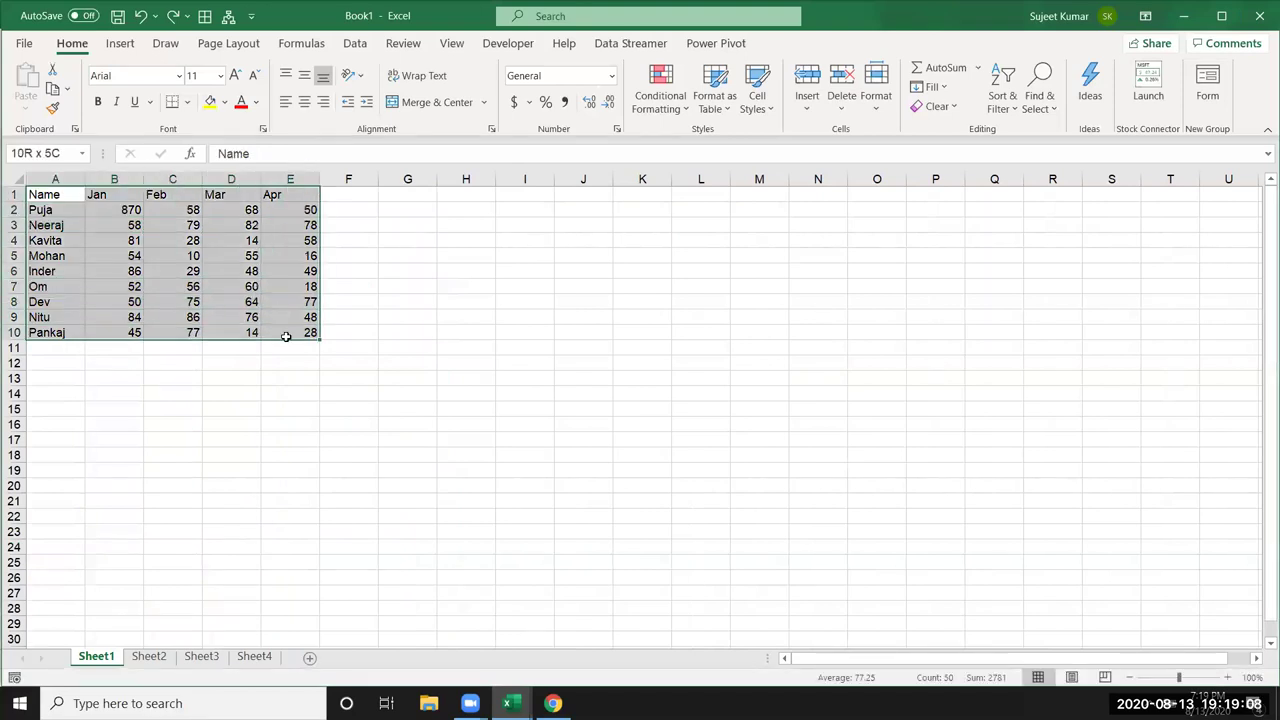
pyautogui.click(210, 101)
pyautogui.click(186, 103)
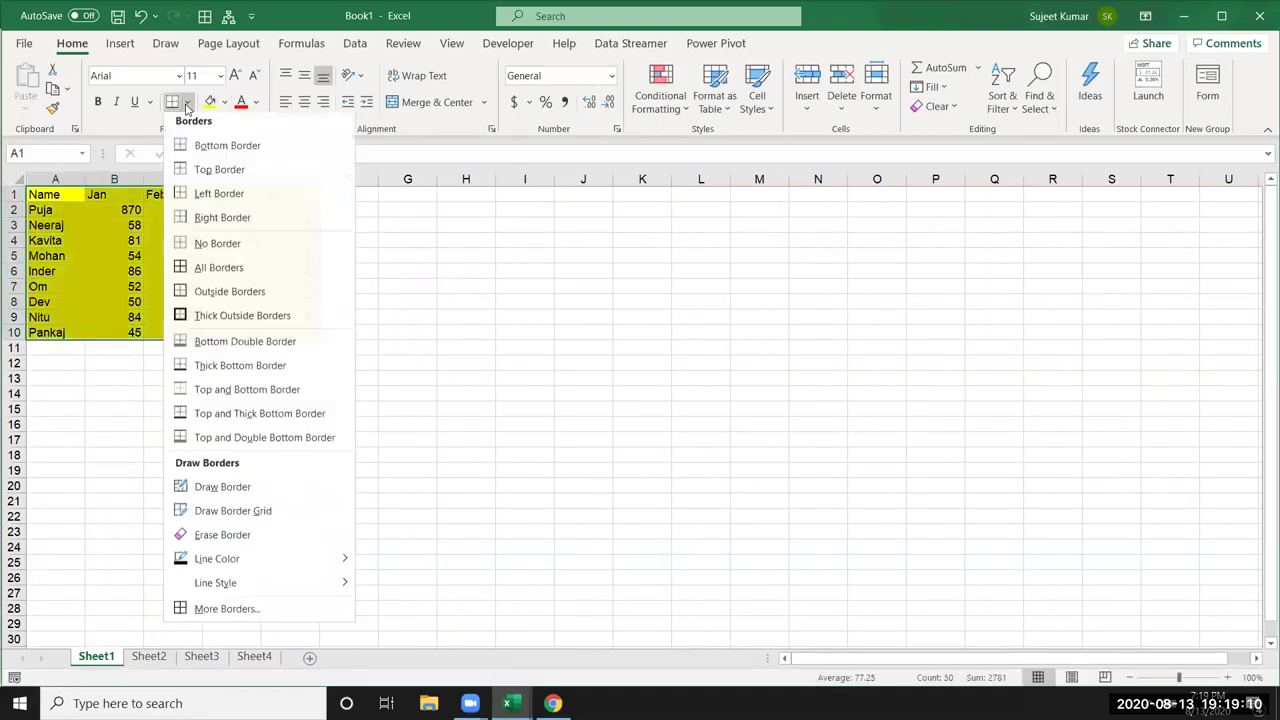
pyautogui.click(181, 276)
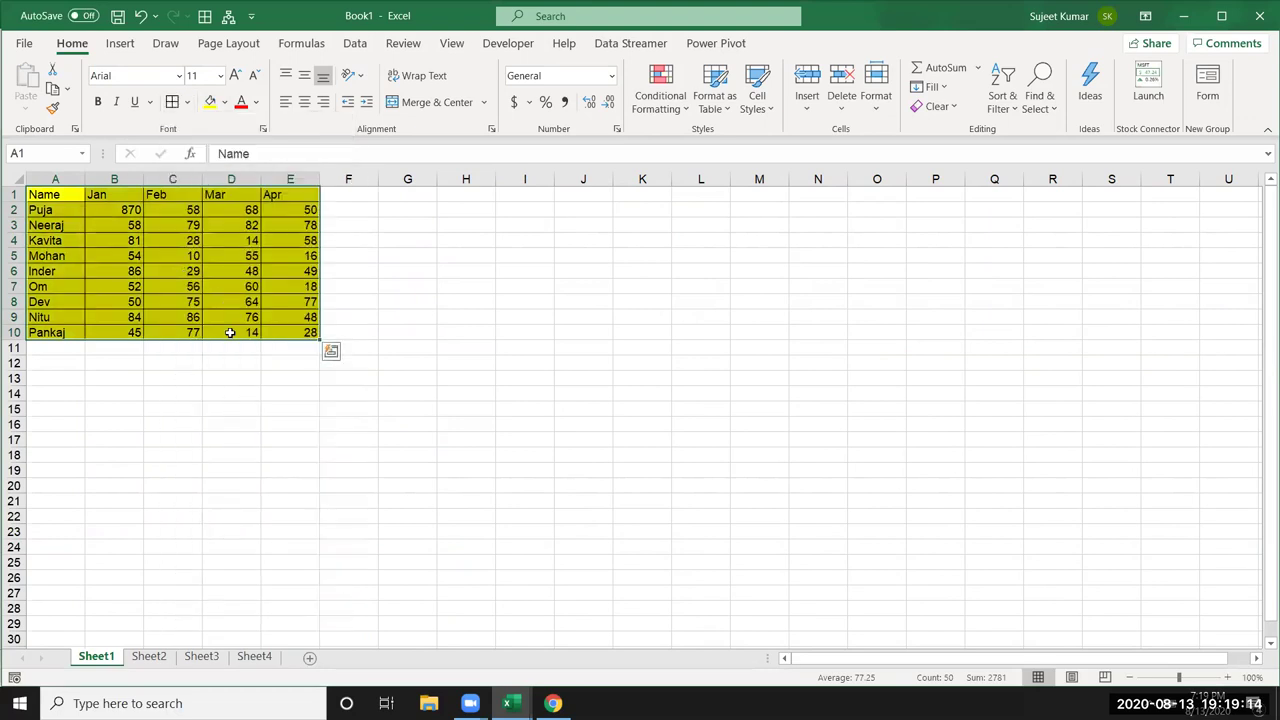
pyautogui.hotkey('ctrl', 'c')
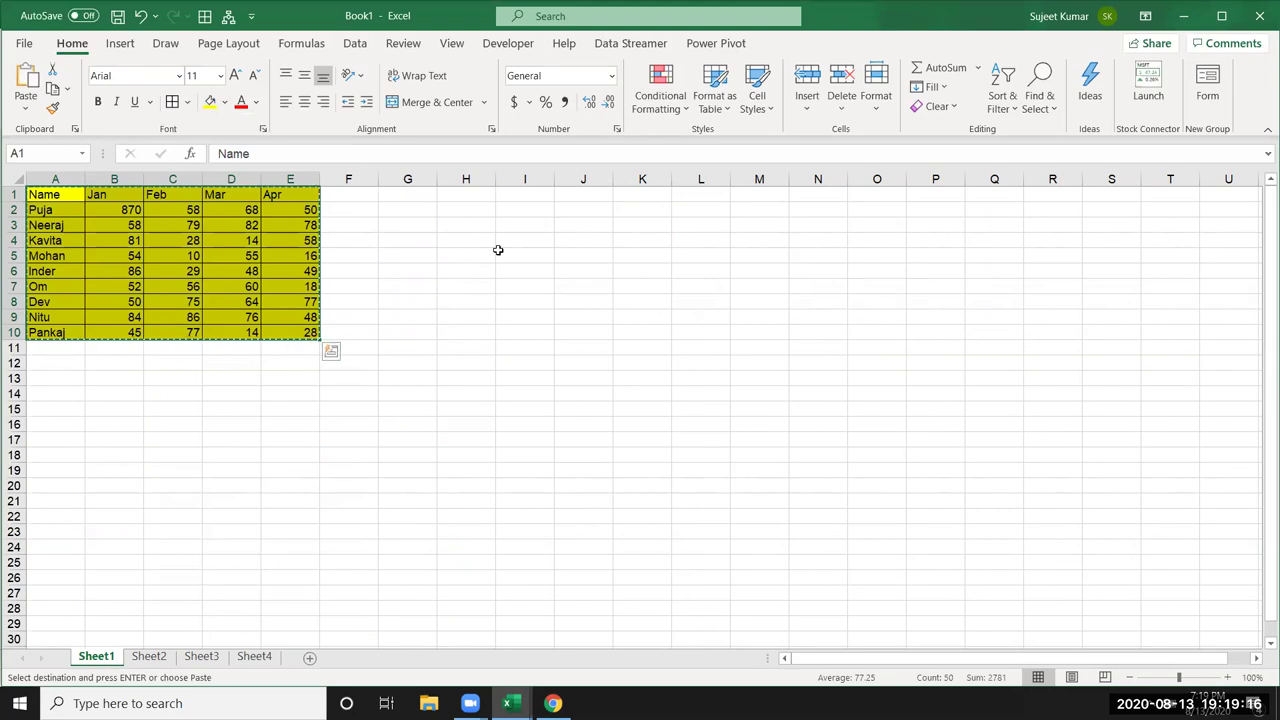
# Paste the copied A1:E10 table as a picture at cell I1 beside the data
pyautogui.click(530, 199)
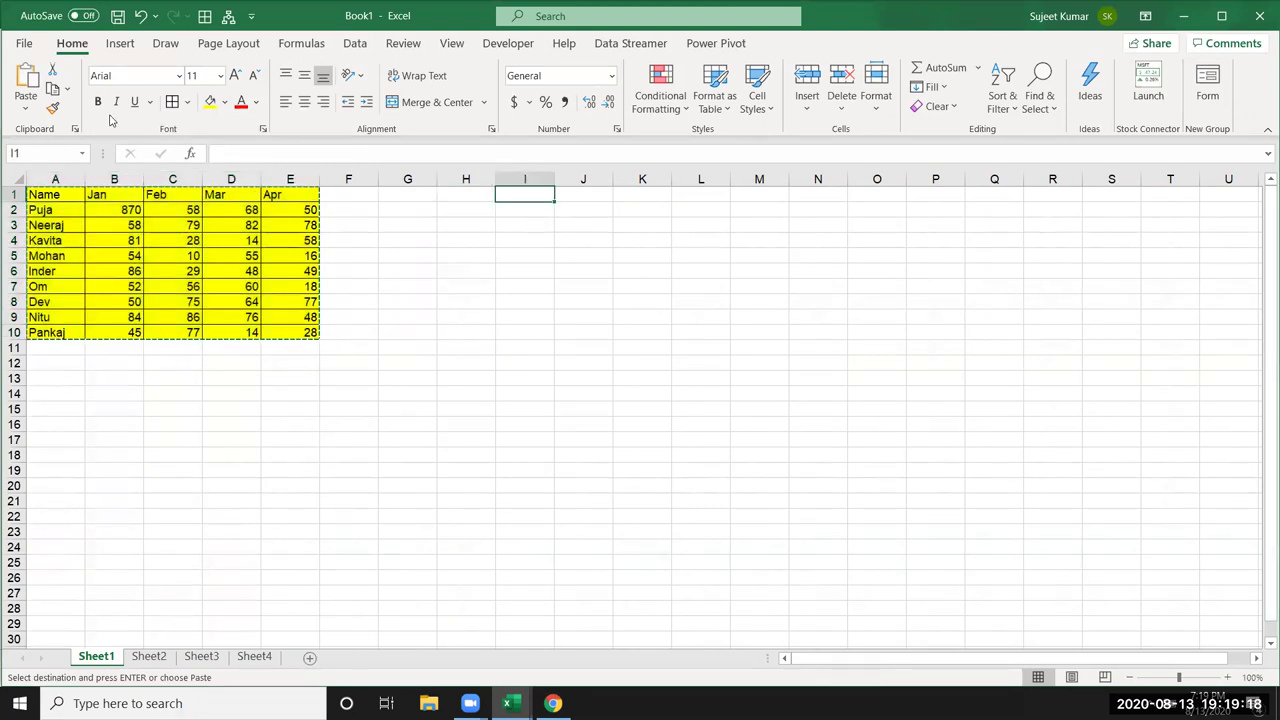
pyautogui.click(26, 108)
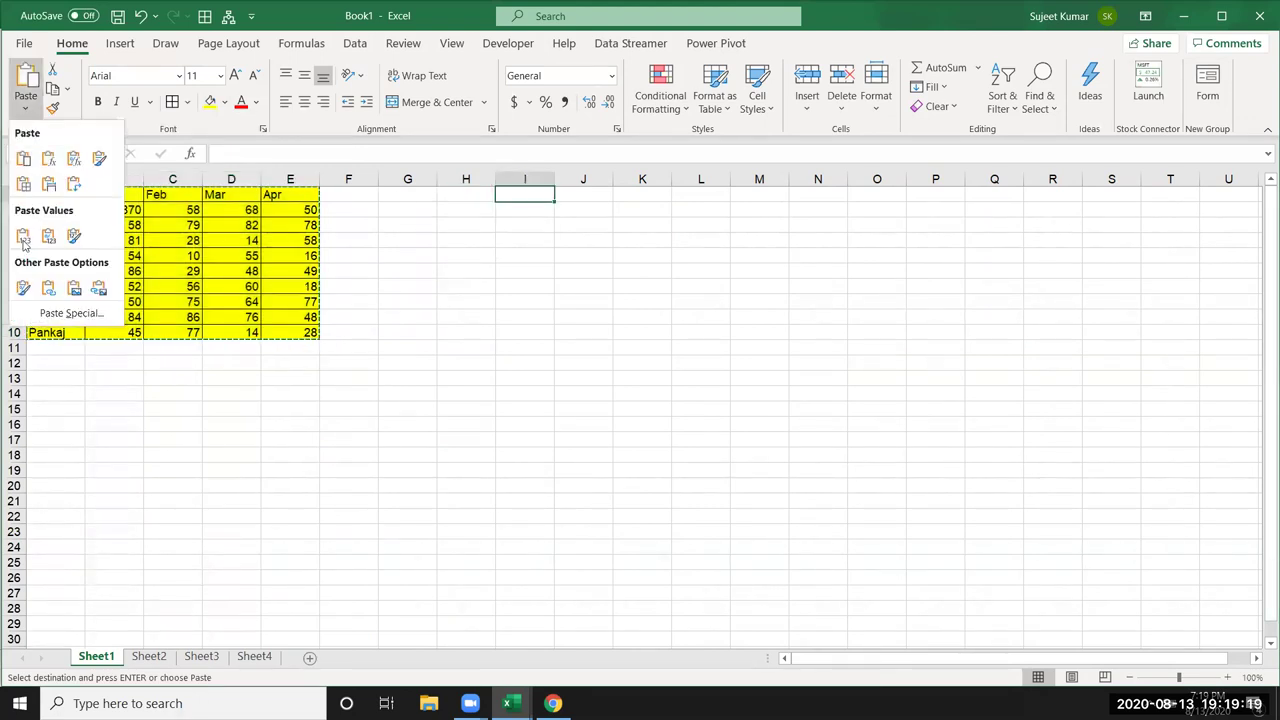
pyautogui.click(74, 288)
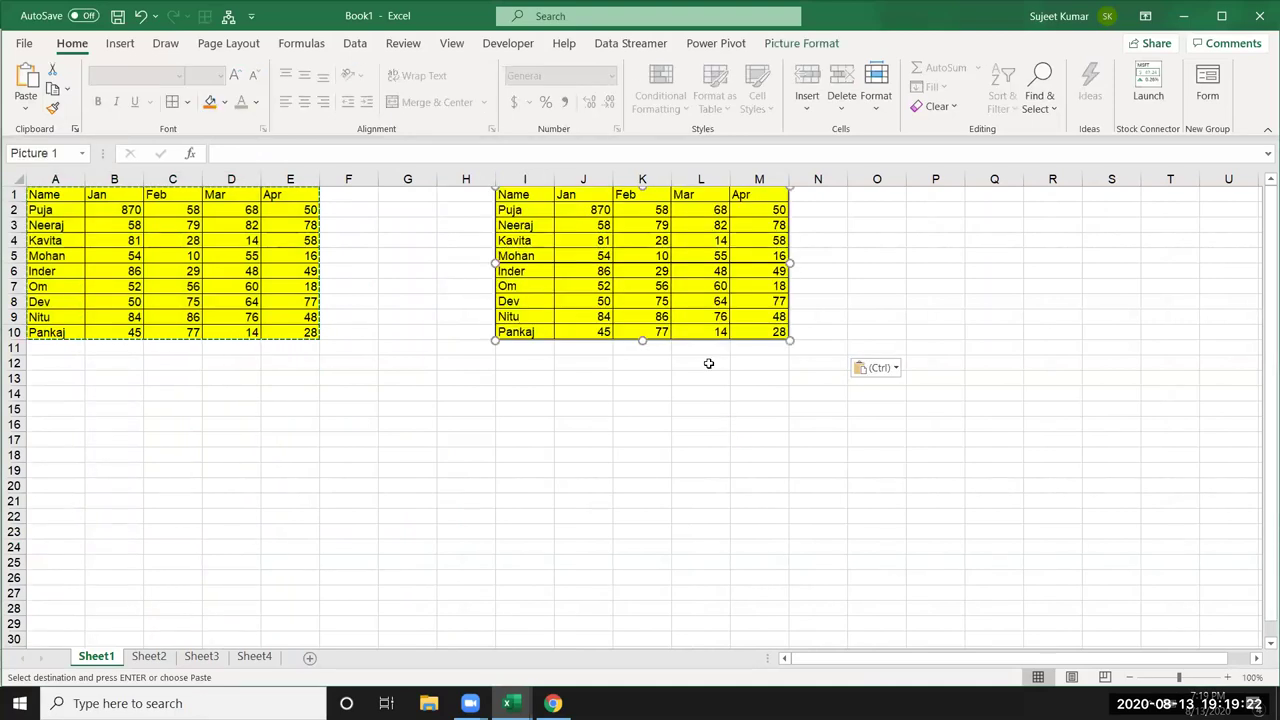
pyautogui.moveTo(704, 298); pyautogui.dragTo(695, 385)
pyautogui.press('Delete')
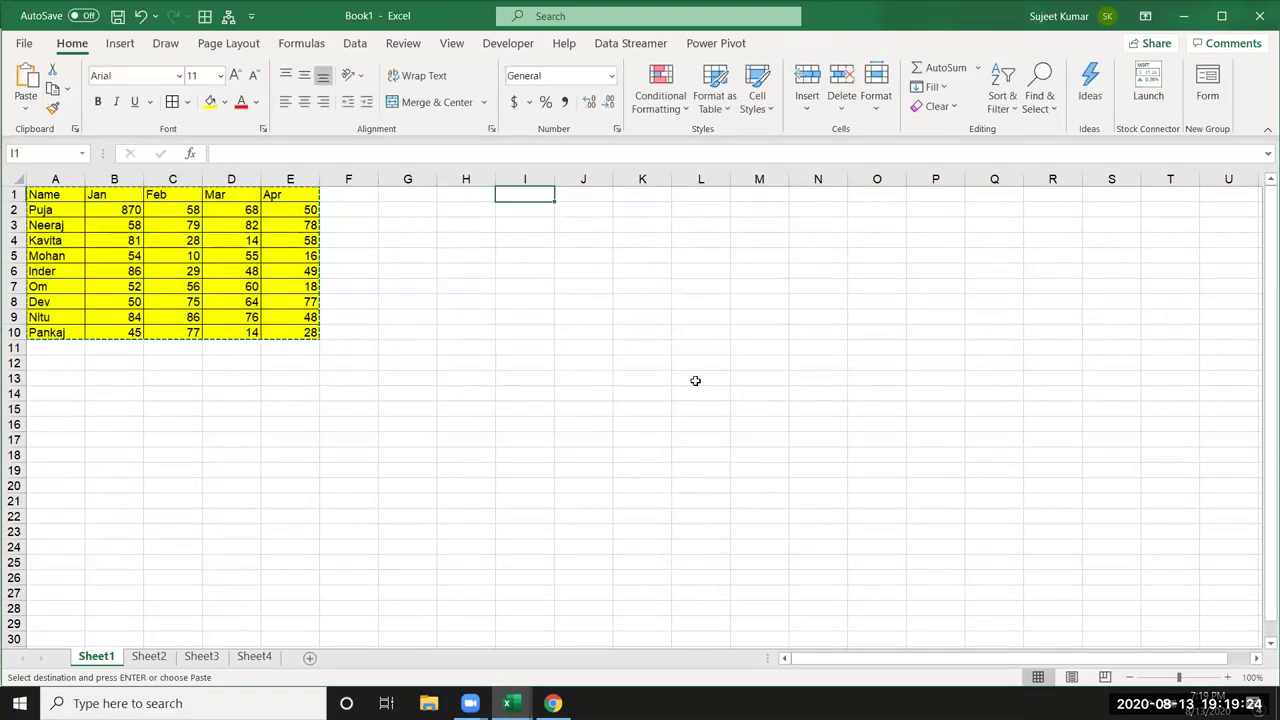
pyautogui.click(25, 112)
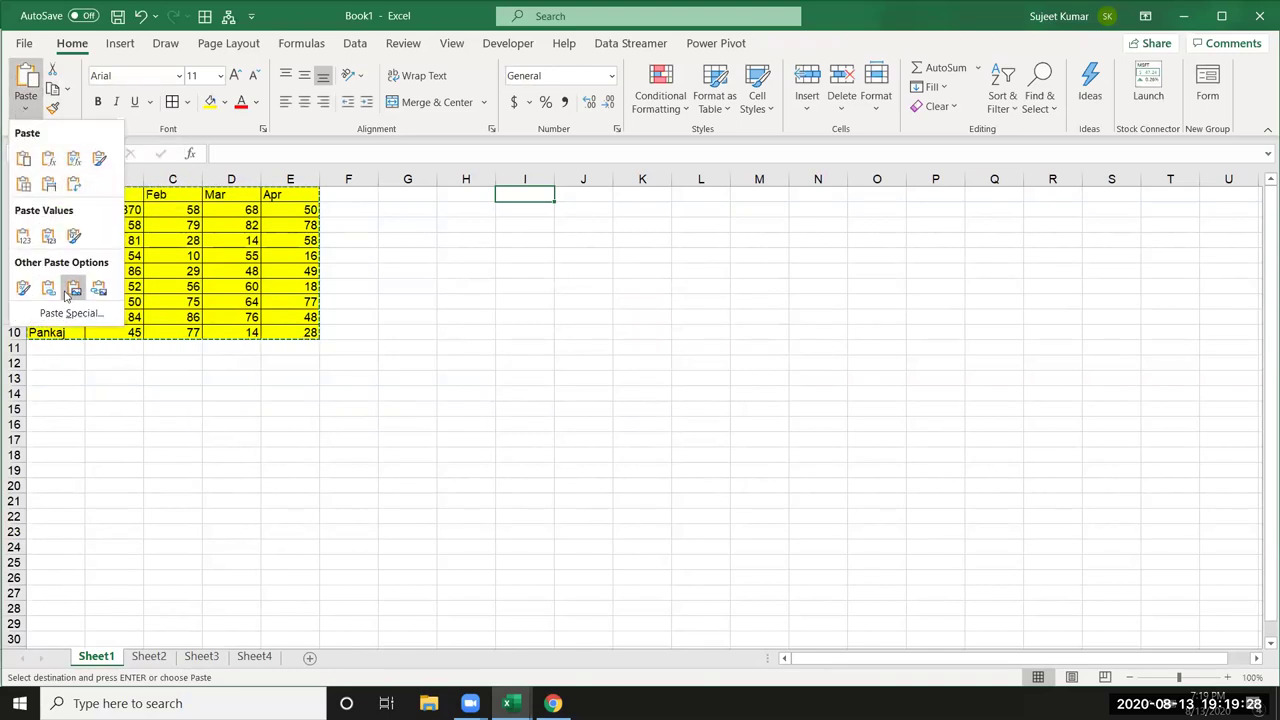
pyautogui.click(98, 289)
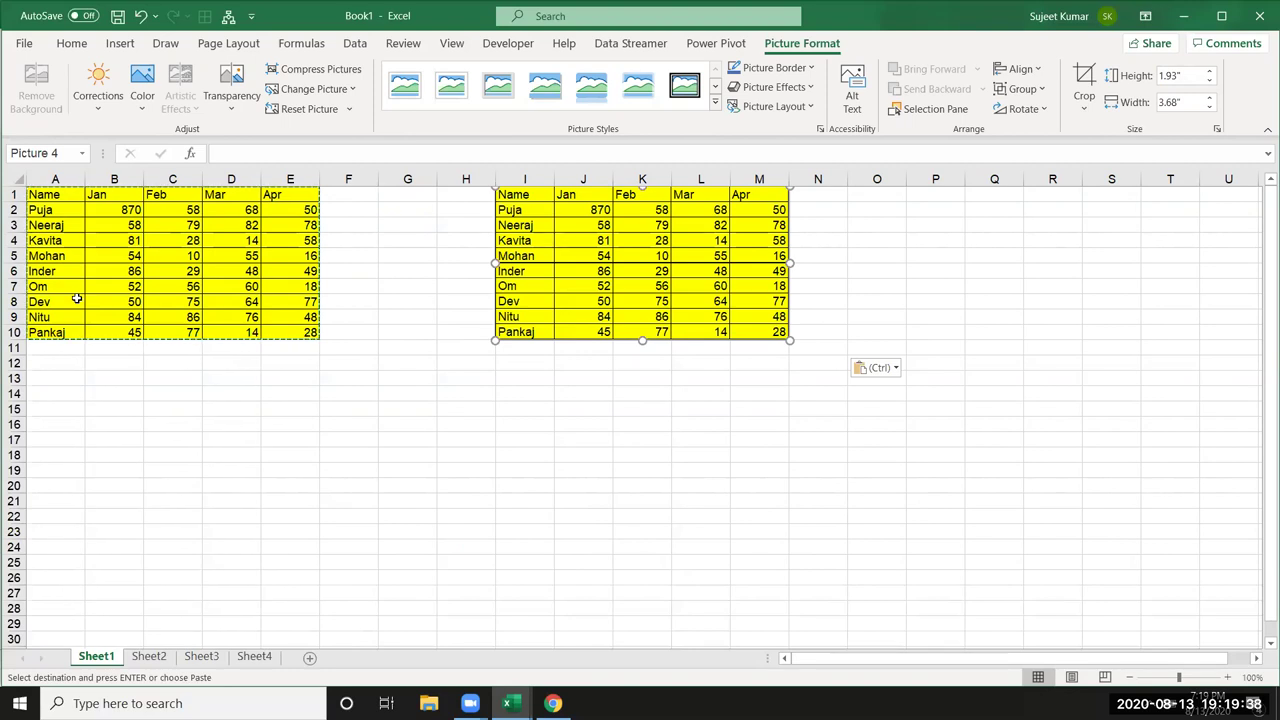
# Move and resize the table picture, finally stretching it over roughly I5:S24
pyautogui.moveTo(578, 318); pyautogui.dragTo(574, 388)
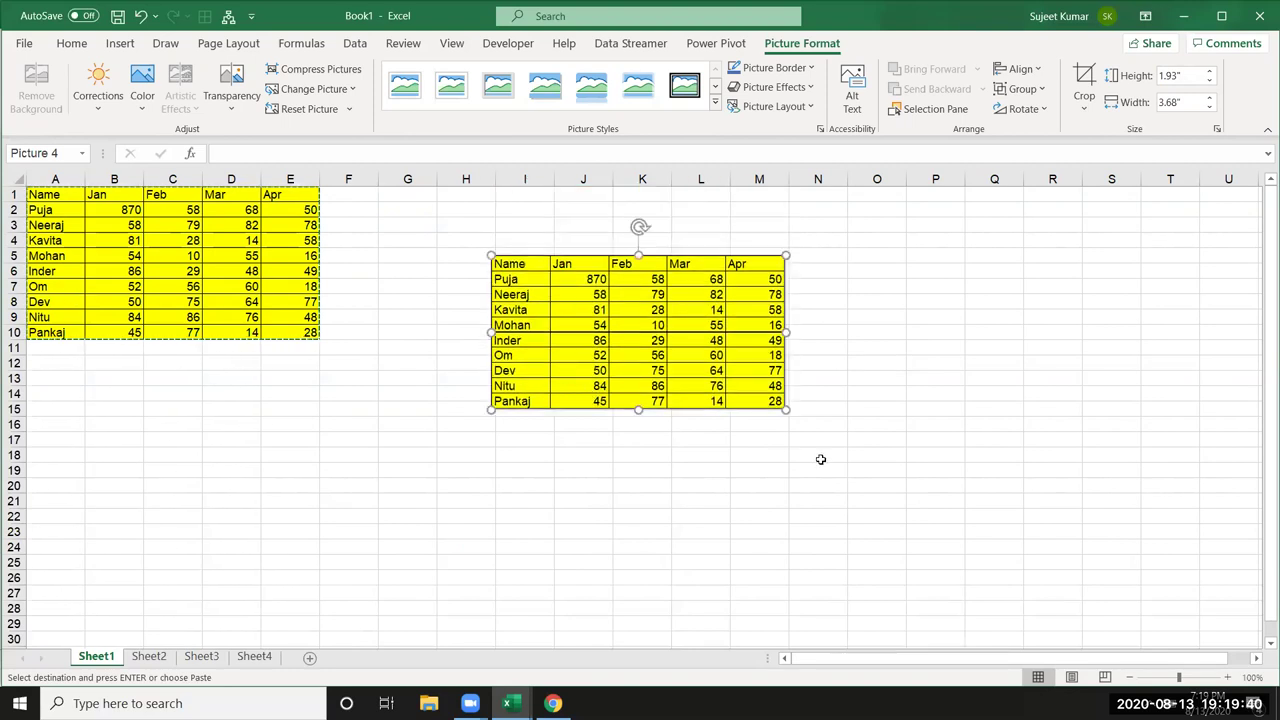
pyautogui.moveTo(786, 409); pyautogui.dragTo(920, 519)
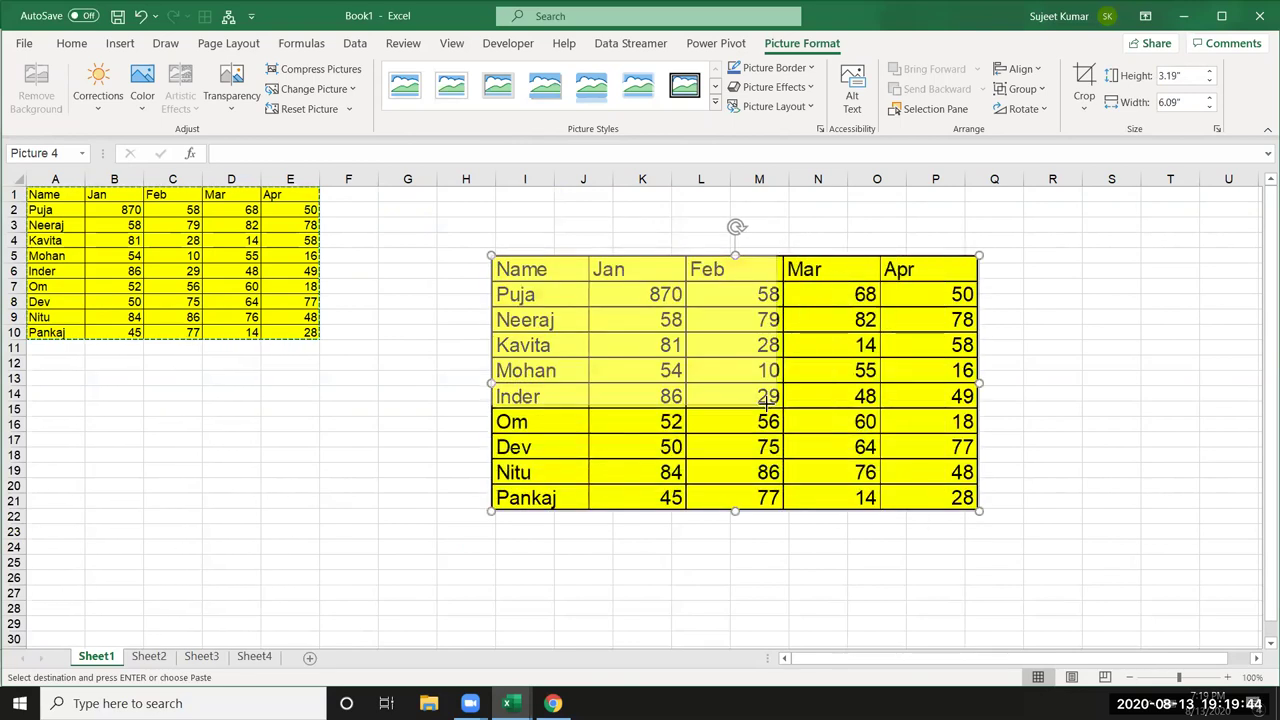
pyautogui.hotkey('ctrl', 'z')
pyautogui.moveTo(700, 368)
pyautogui.mouseDown()
pyautogui.moveTo(628, 466)
pyautogui.moveTo(644, 522)
pyautogui.mouseUp()
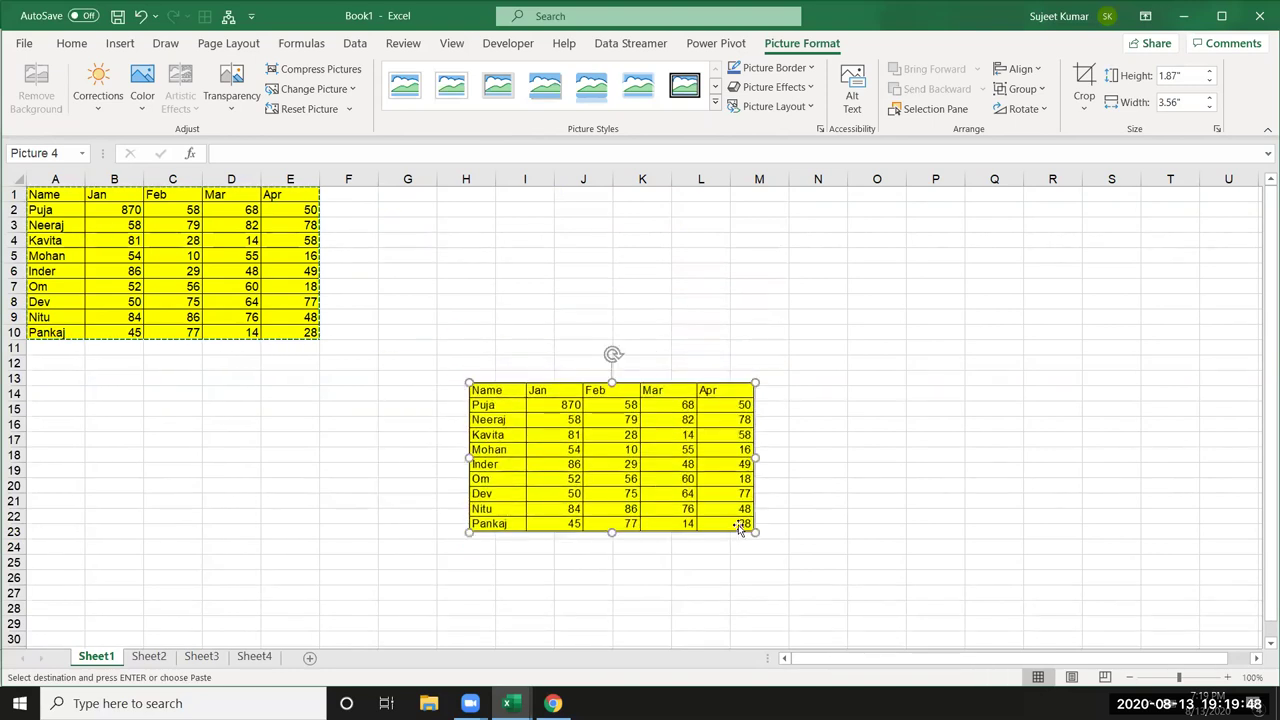
pyautogui.moveTo(754, 532); pyautogui.dragTo(690, 497)
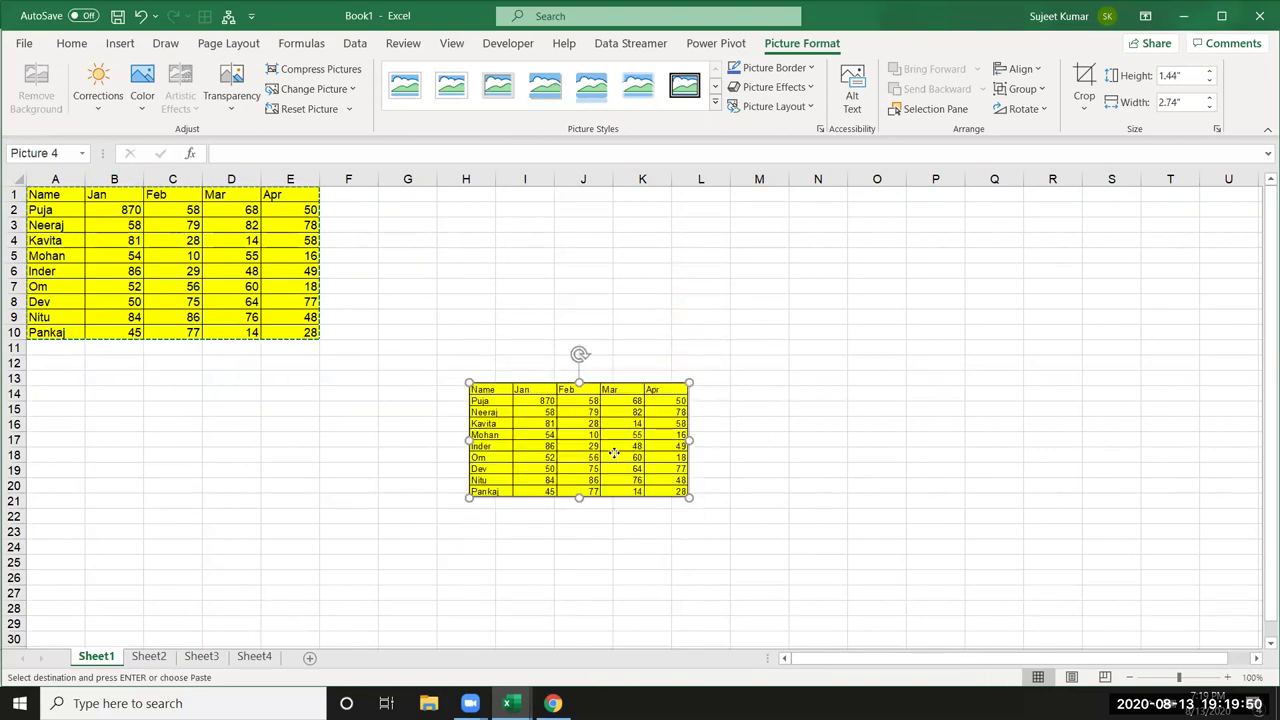
pyautogui.moveTo(614, 453); pyautogui.dragTo(696, 308)
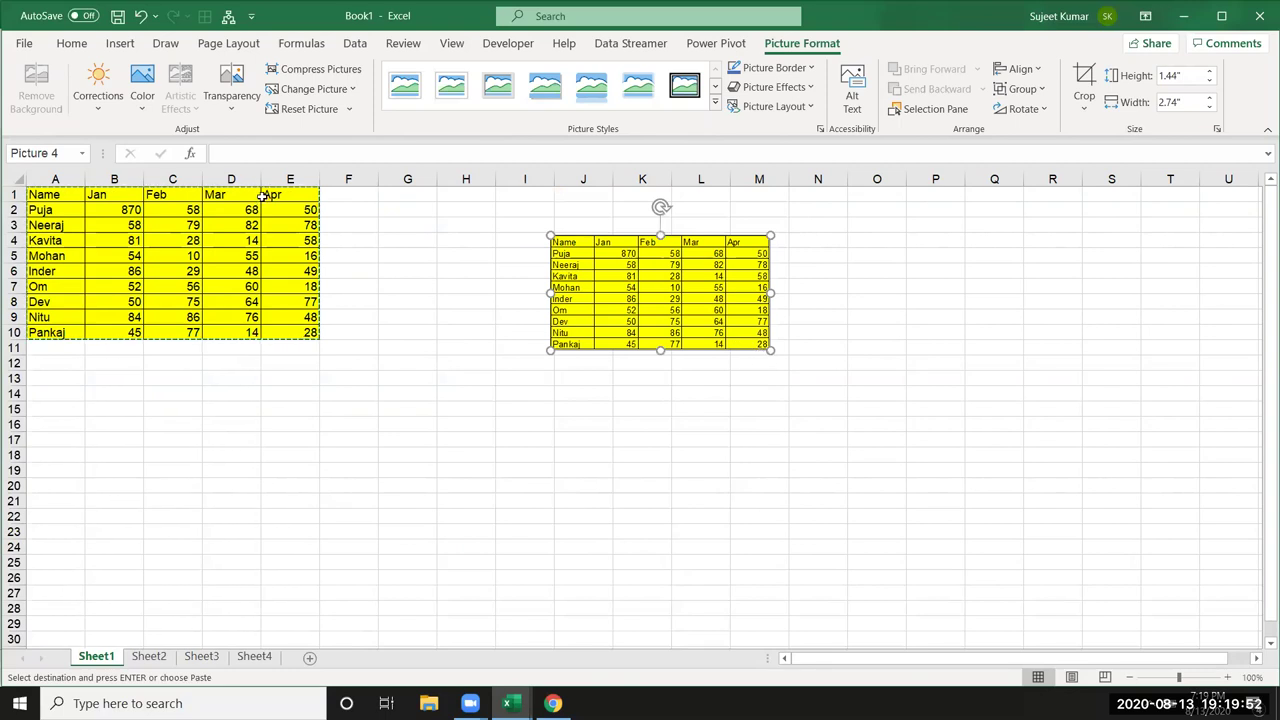
pyautogui.moveTo(45, 393)
pyautogui.mouseDown()
pyautogui.moveTo(240, 560)
pyautogui.moveTo(306, 594)
pyautogui.mouseUp()
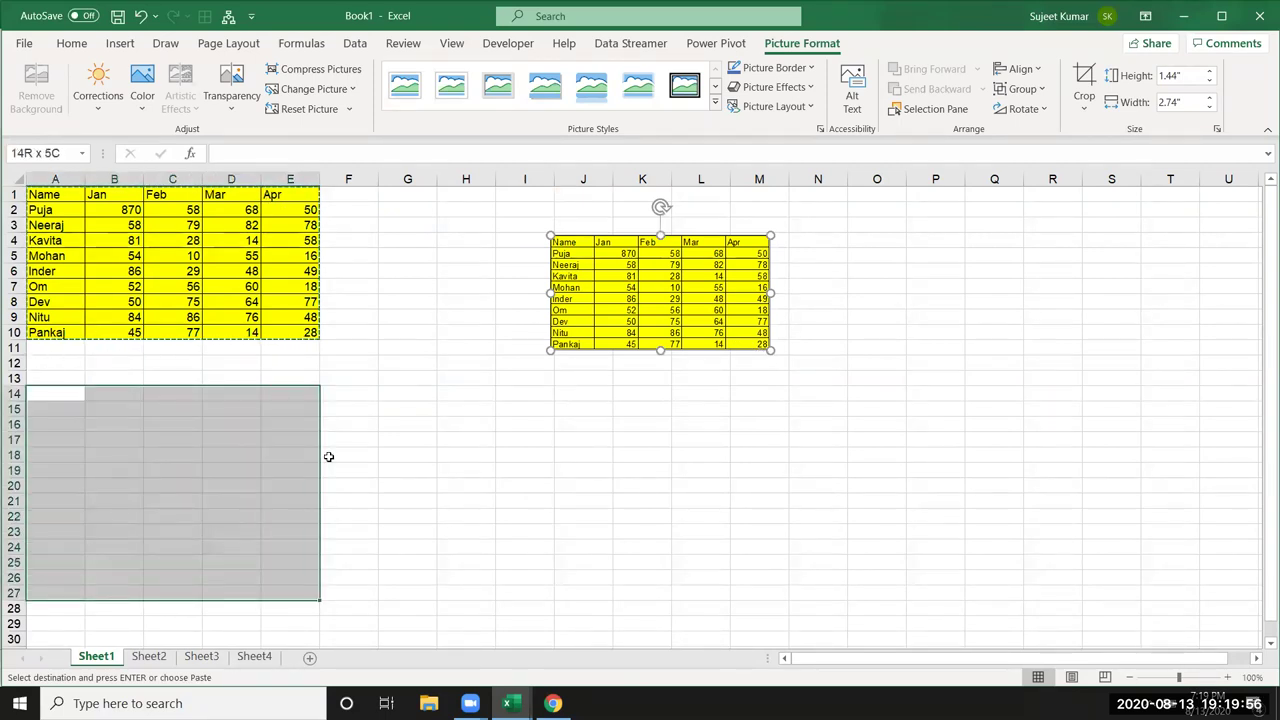
pyautogui.moveTo(324, 181); pyautogui.dragTo(325, 180)
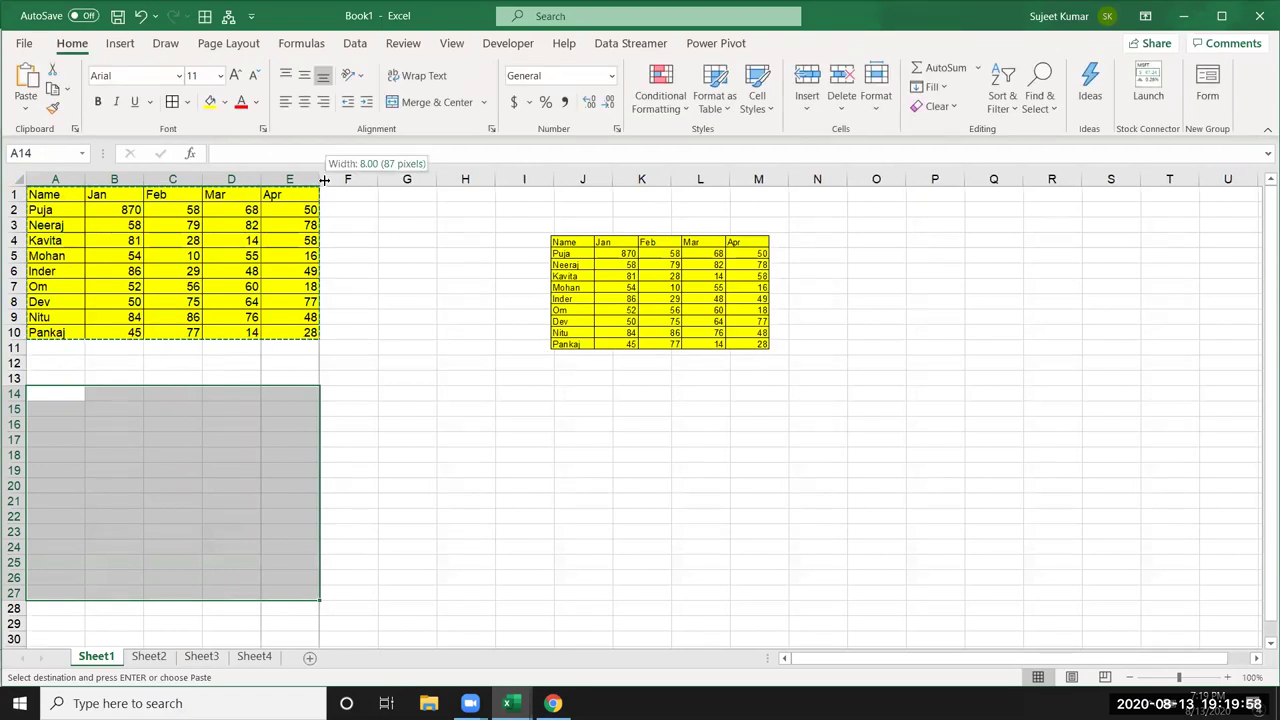
pyautogui.moveTo(686, 306); pyautogui.dragTo(672, 307)
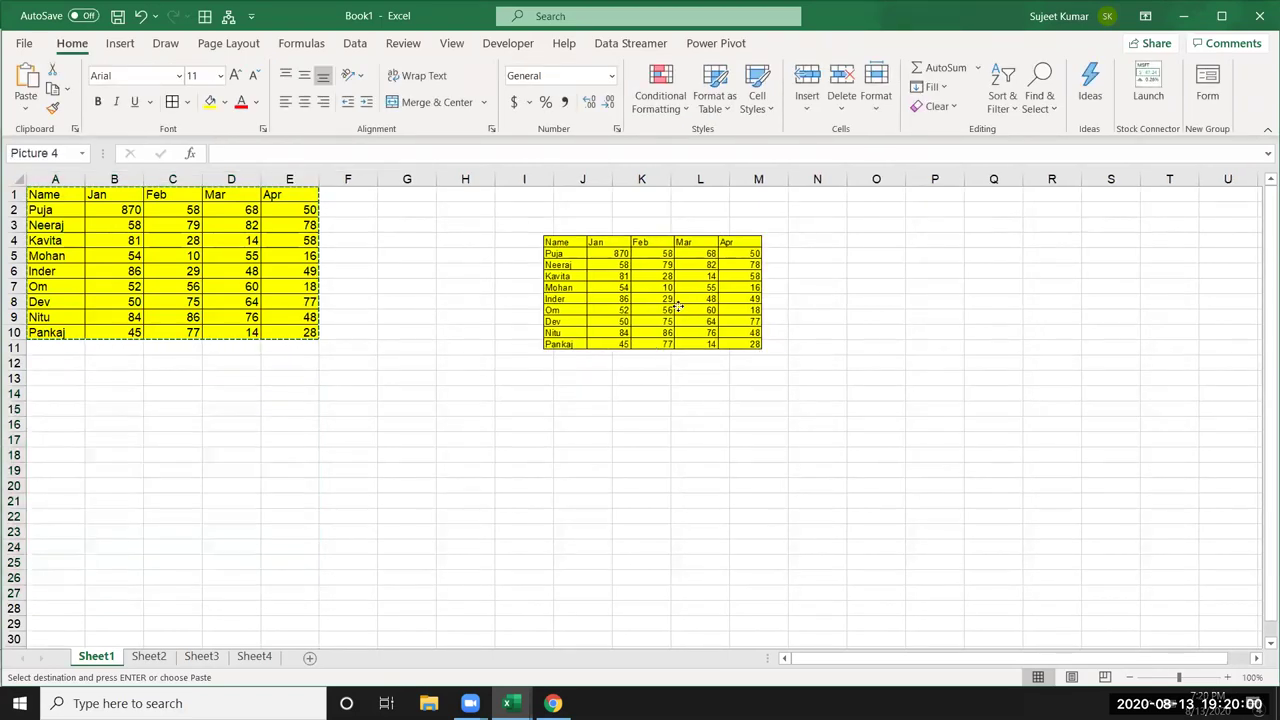
pyautogui.moveTo(765, 364); pyautogui.dragTo(753, 364)
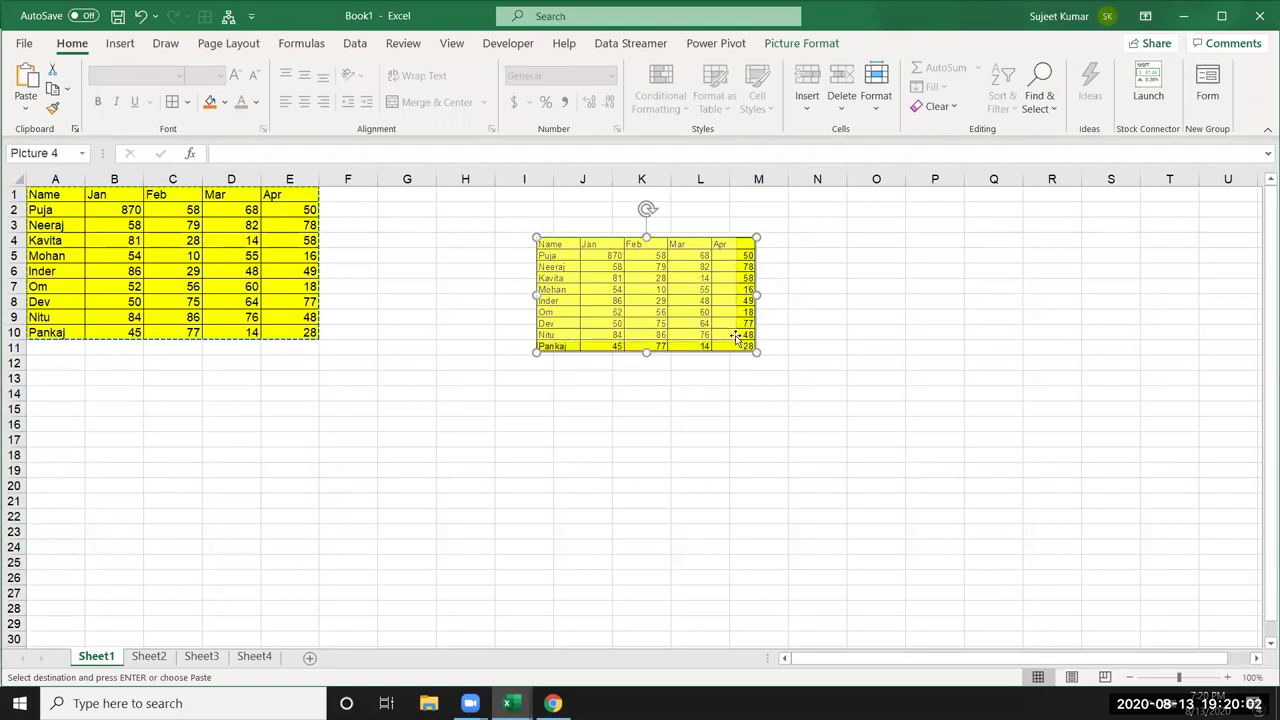
pyautogui.moveTo(734, 346); pyautogui.dragTo(953, 558)
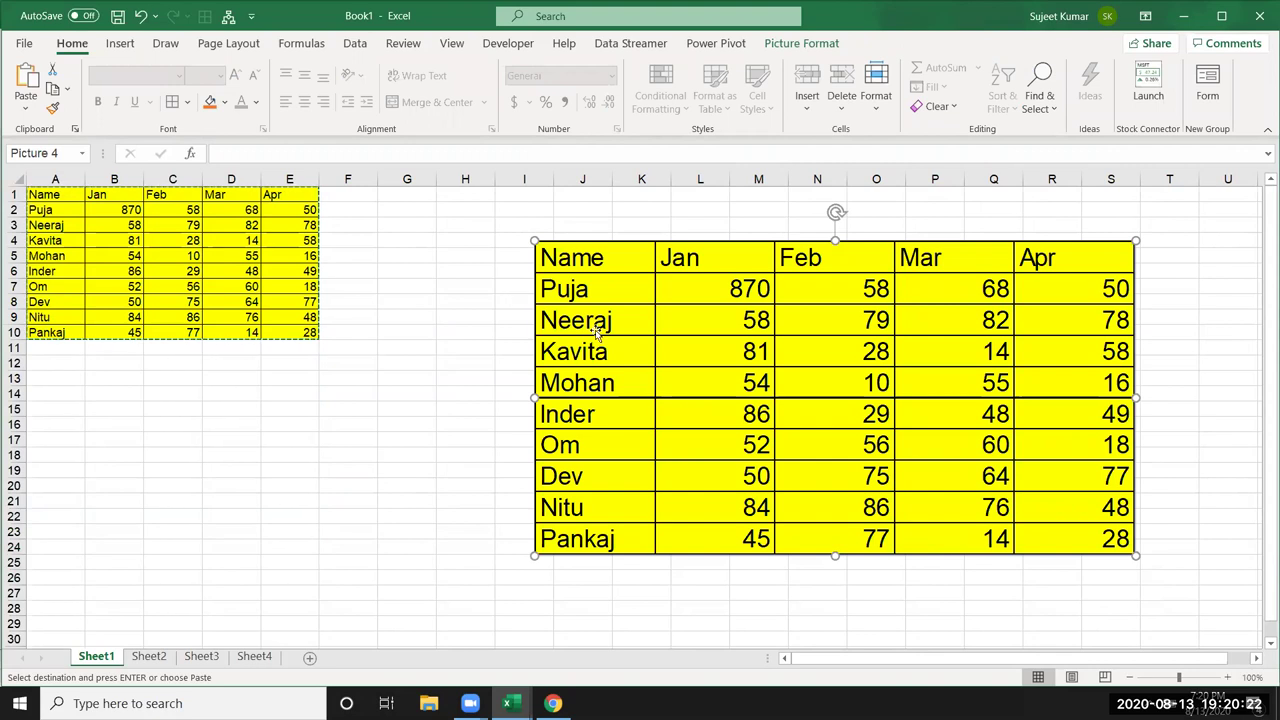
# Change cell B3 to 856
pyautogui.click(124, 226)
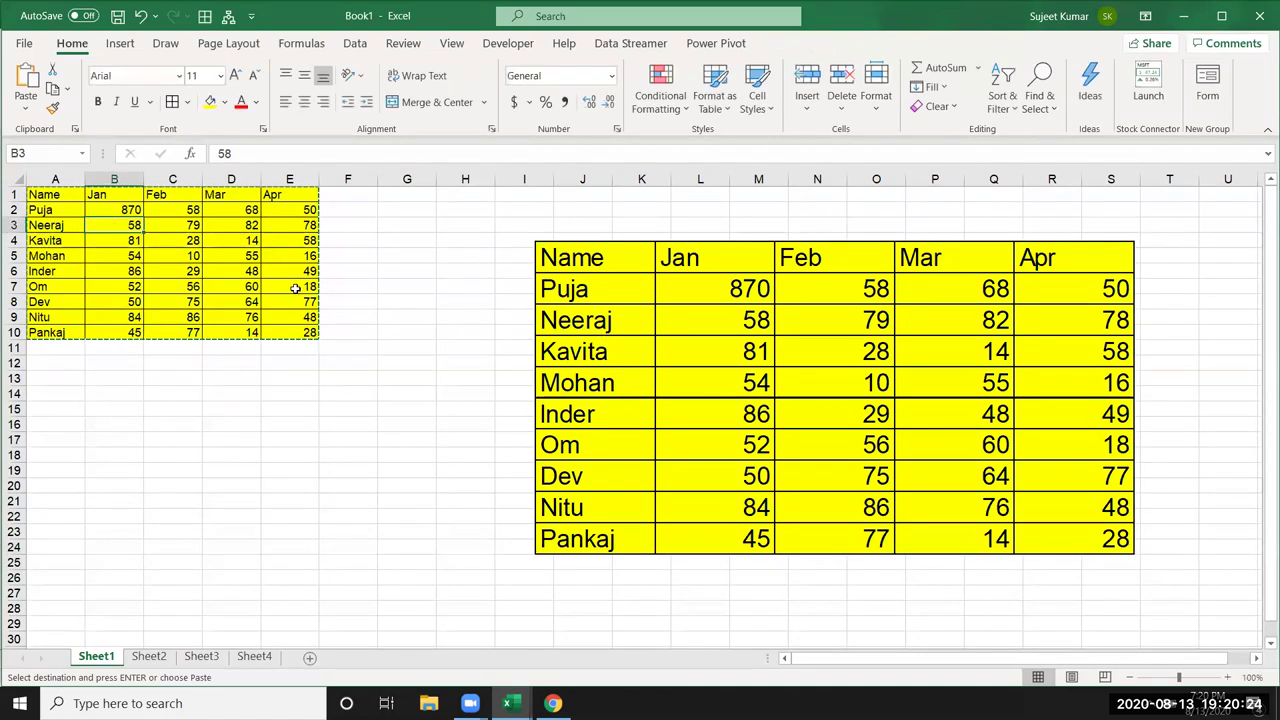
pyautogui.write('856')
pyautogui.press('Return')
# Delete the static table picture and select the range A1:E10
pyautogui.click(783, 451)
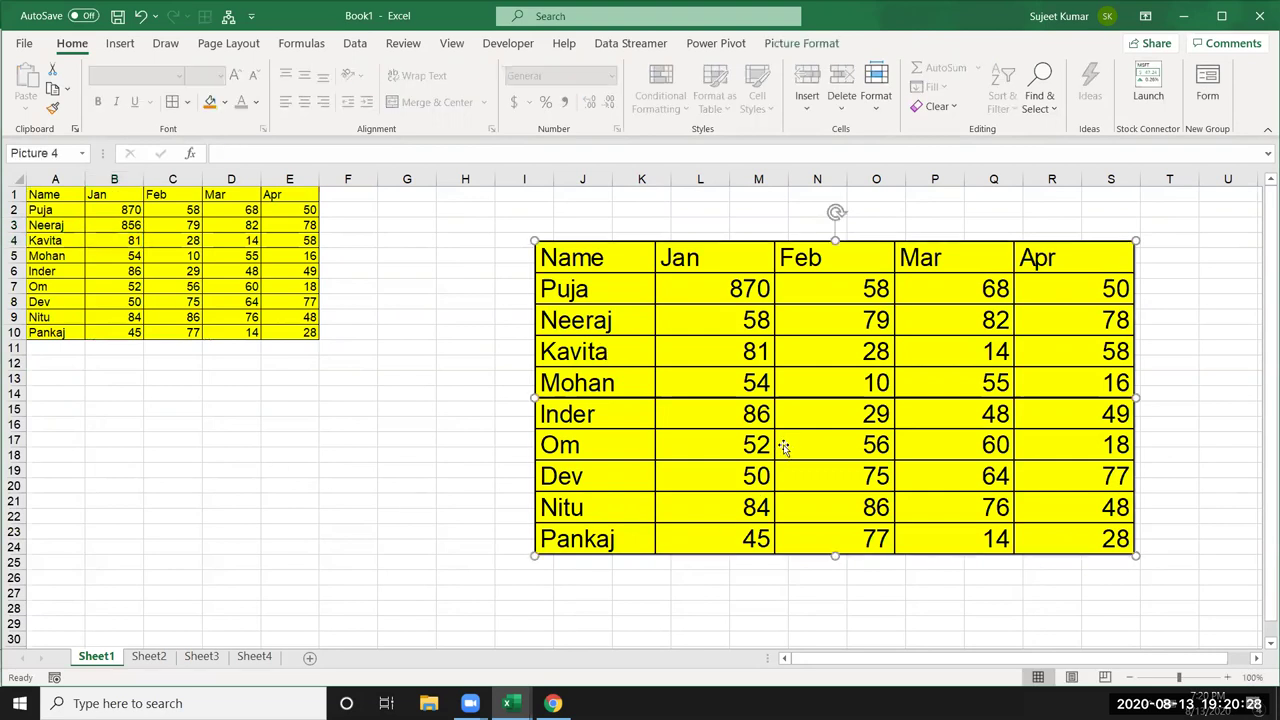
pyautogui.press('Delete')
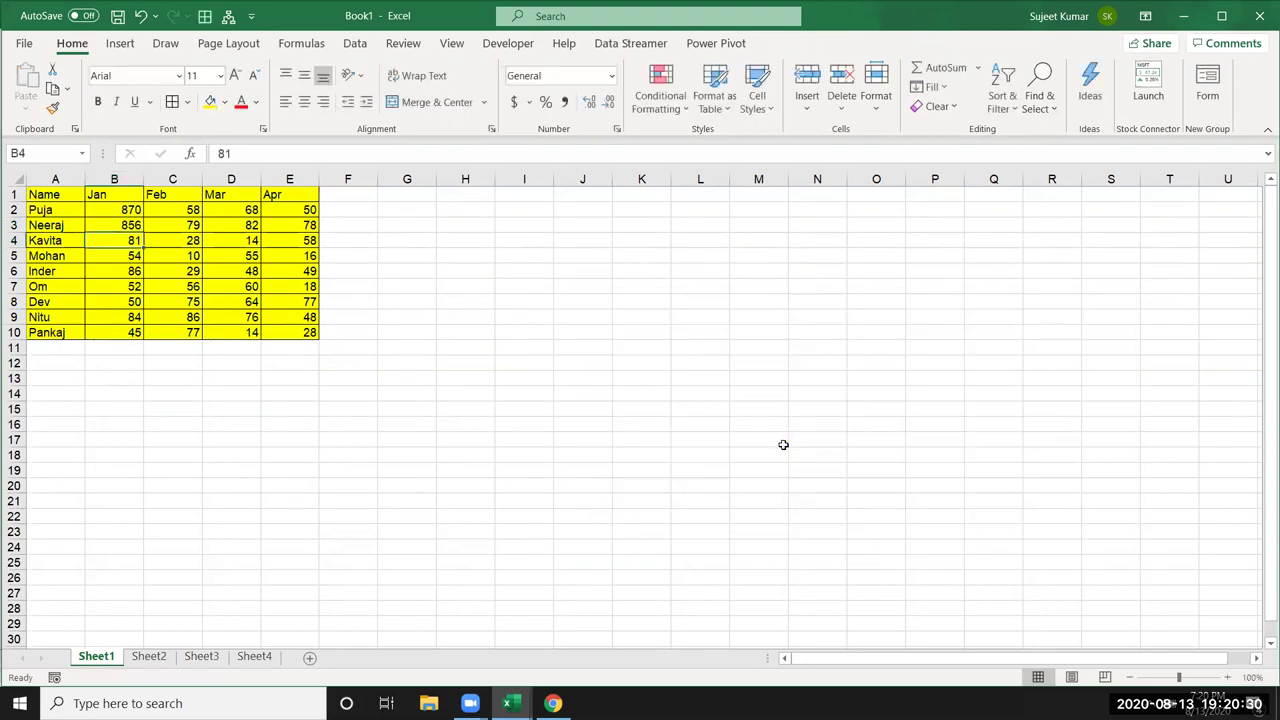
pyautogui.moveTo(57, 192); pyautogui.dragTo(302, 331)
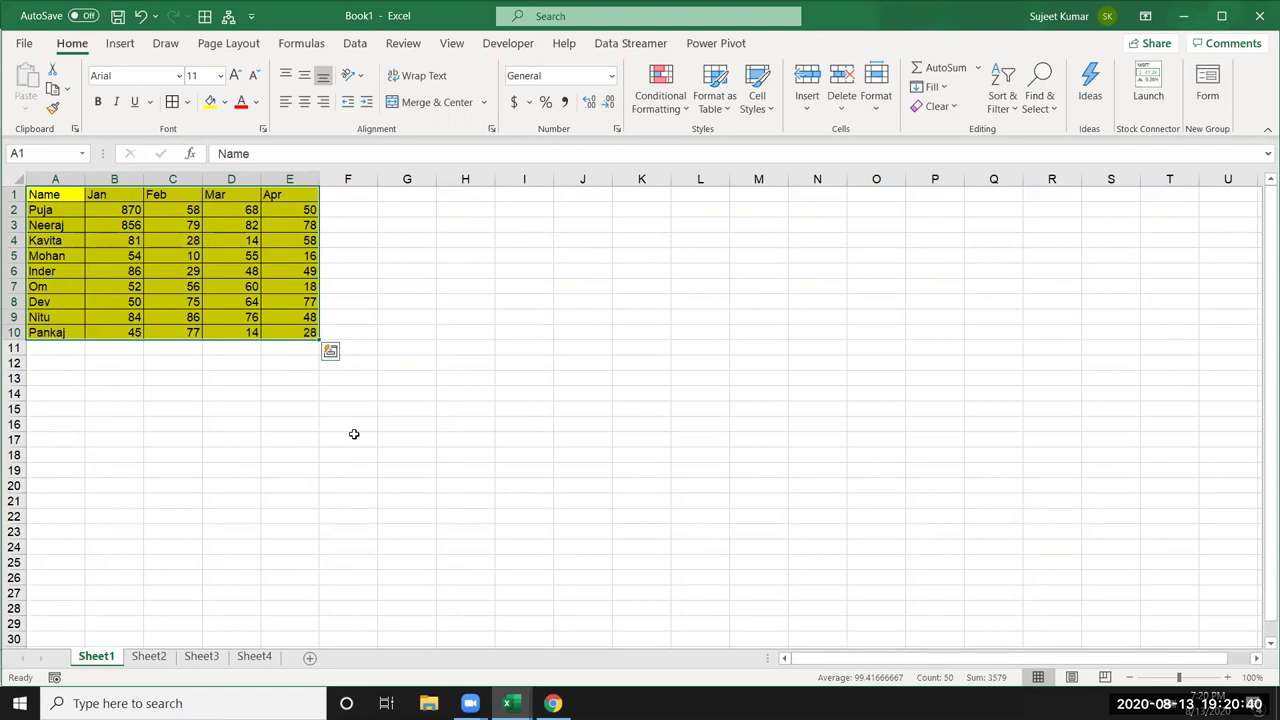
# Paste A1:E10 as a linked picture at J2 and move it down and right
pyautogui.hotkey('ctrl', 'q')
pyautogui.press('Escape')
pyautogui.press('Escape')
pyautogui.hotkey('ctrl', 'c')
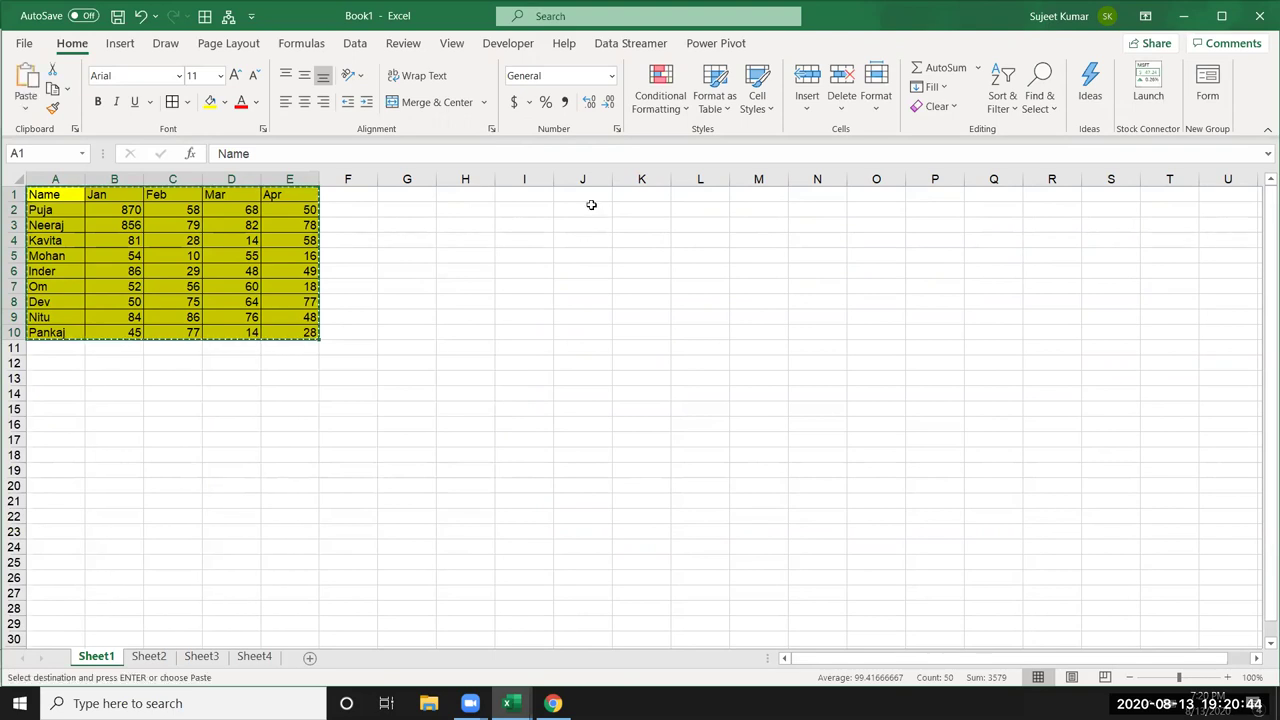
pyautogui.click(591, 208)
pyautogui.click(27, 109)
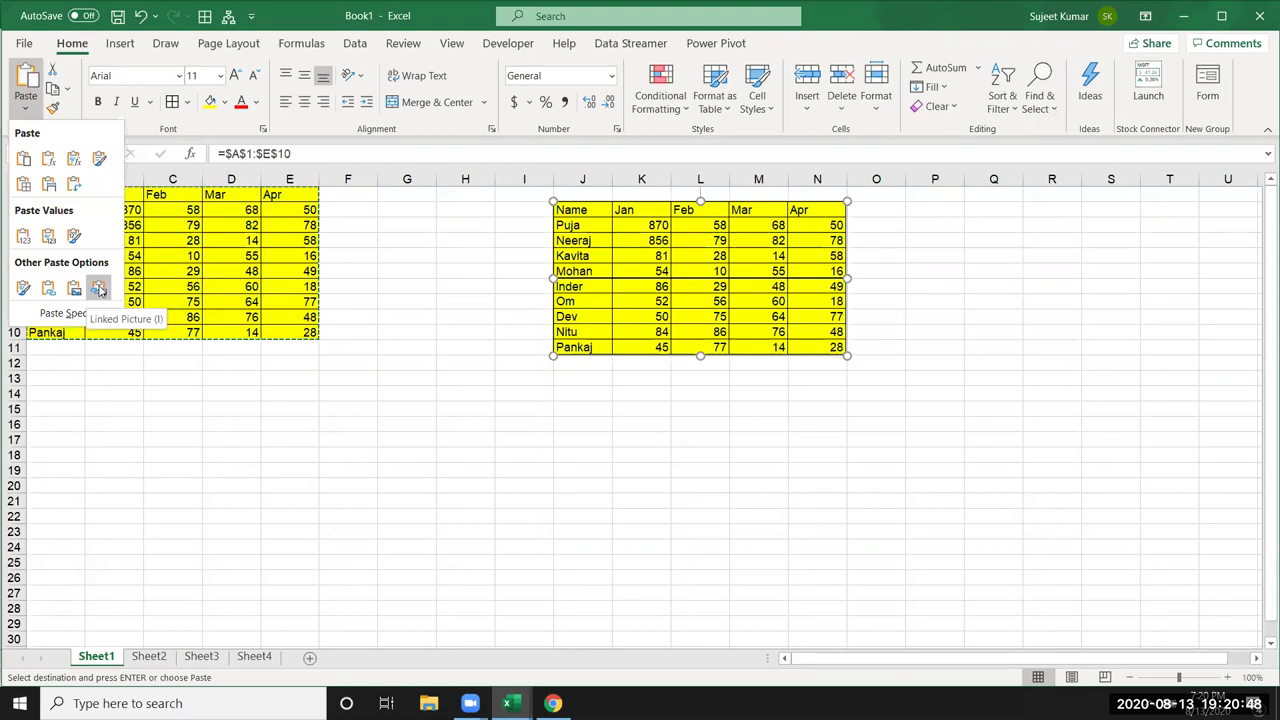
pyautogui.click(99, 288)
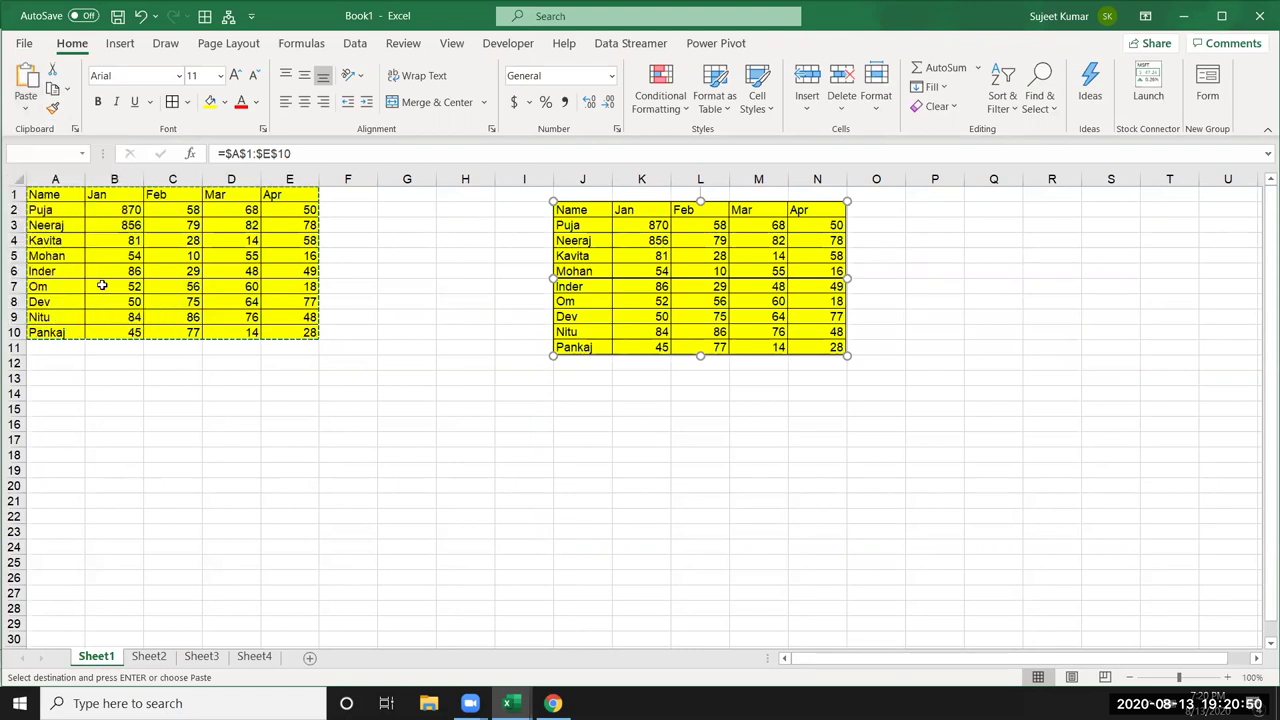
pyautogui.moveTo(674, 275); pyautogui.dragTo(699, 323)
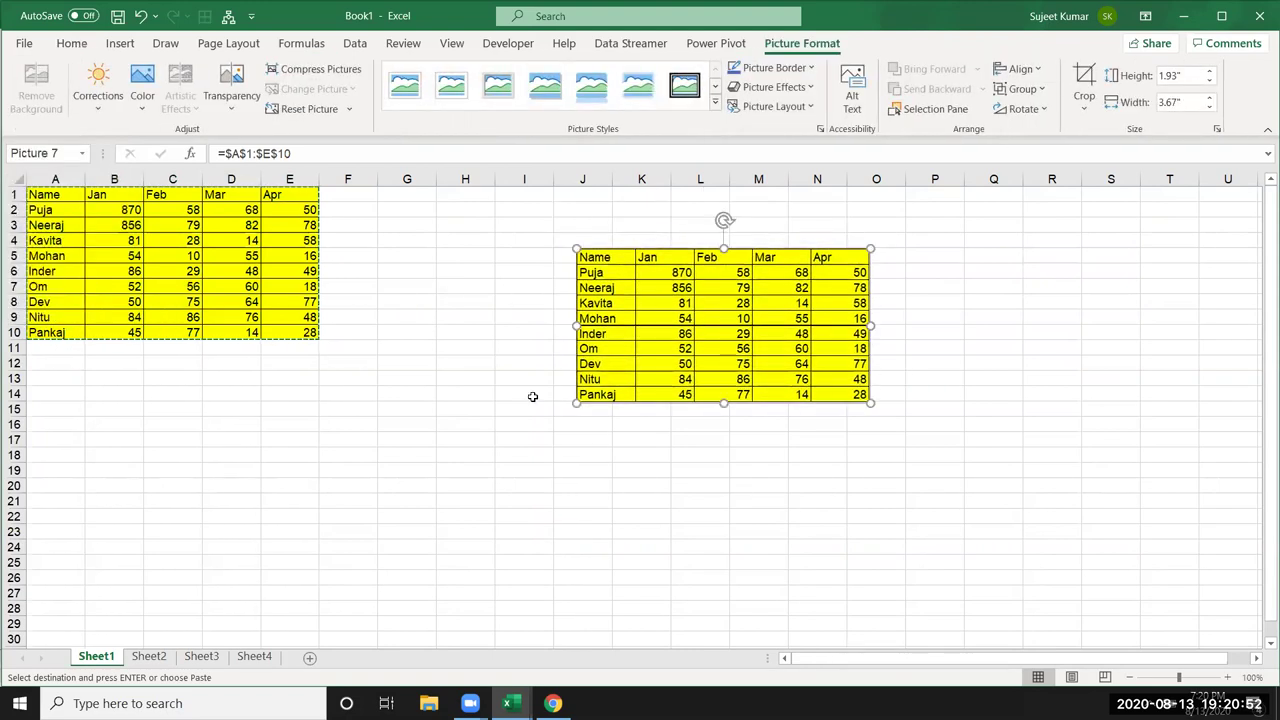
pyautogui.click(120, 222)
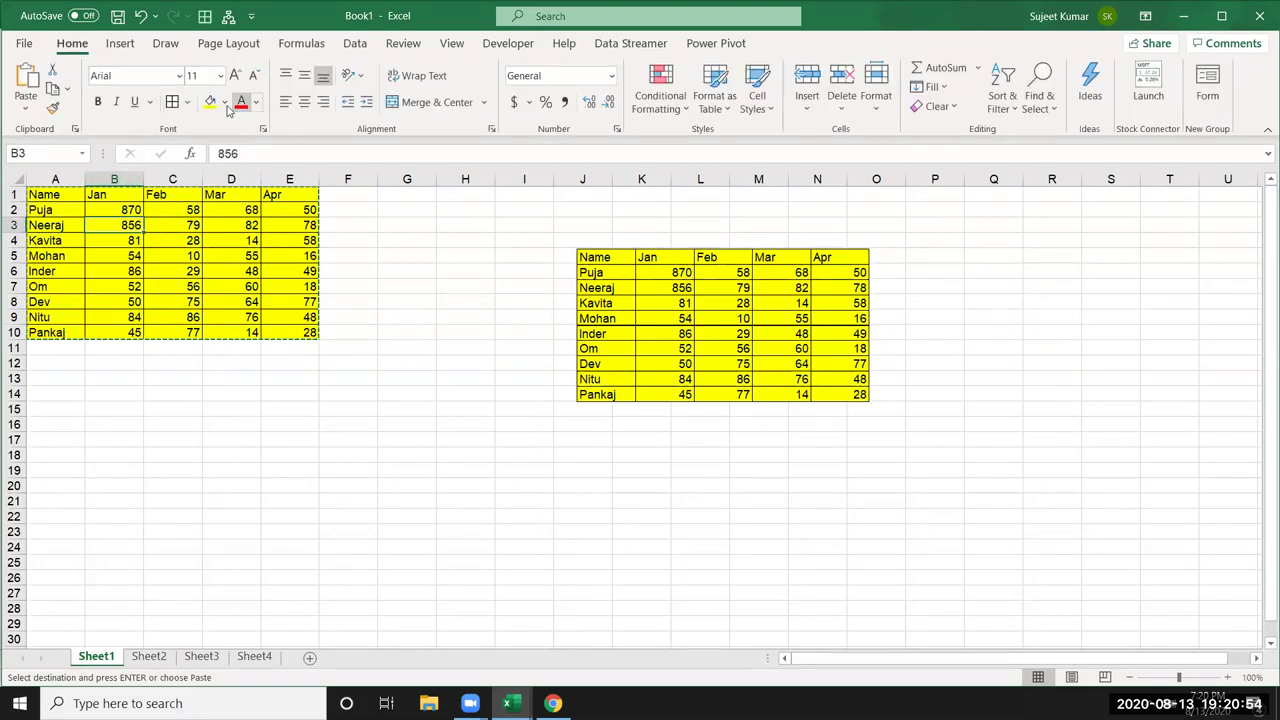
# Fill cell B3 green and change B5 to 540
pyautogui.click(225, 102)
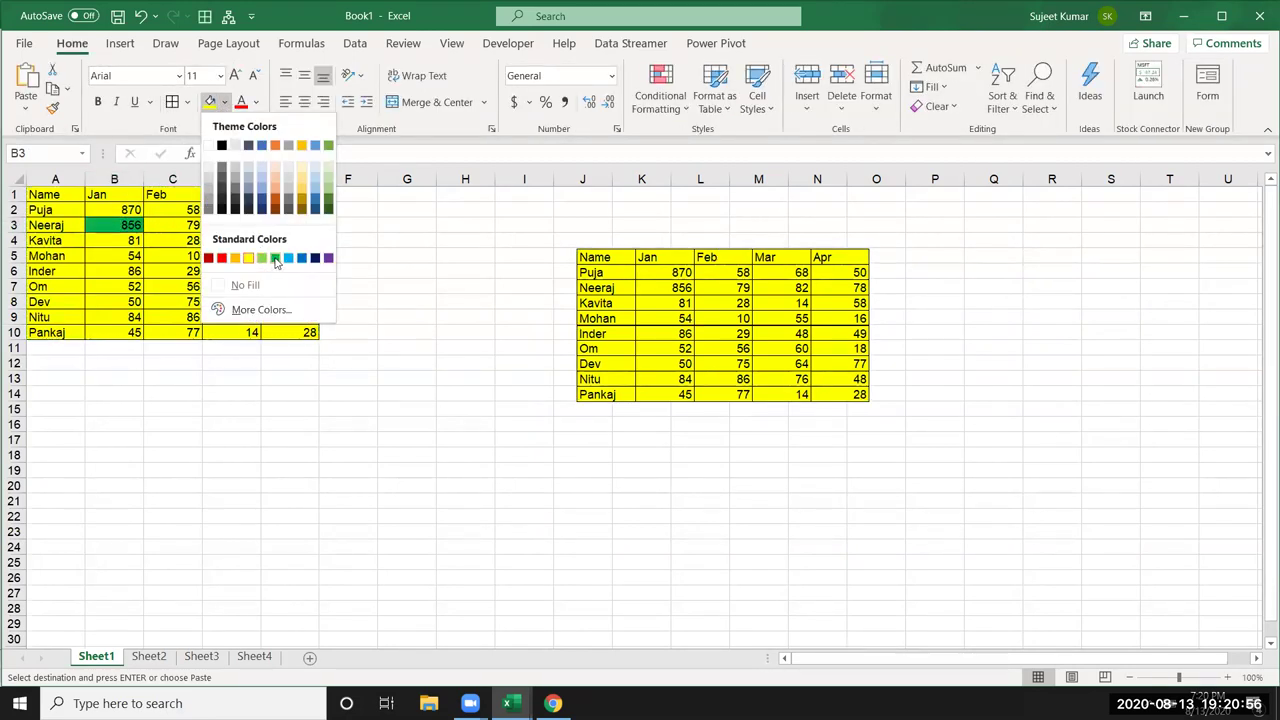
pyautogui.click(275, 258)
pyautogui.click(114, 256)
pyautogui.write('540')
pyautogui.press('Return')
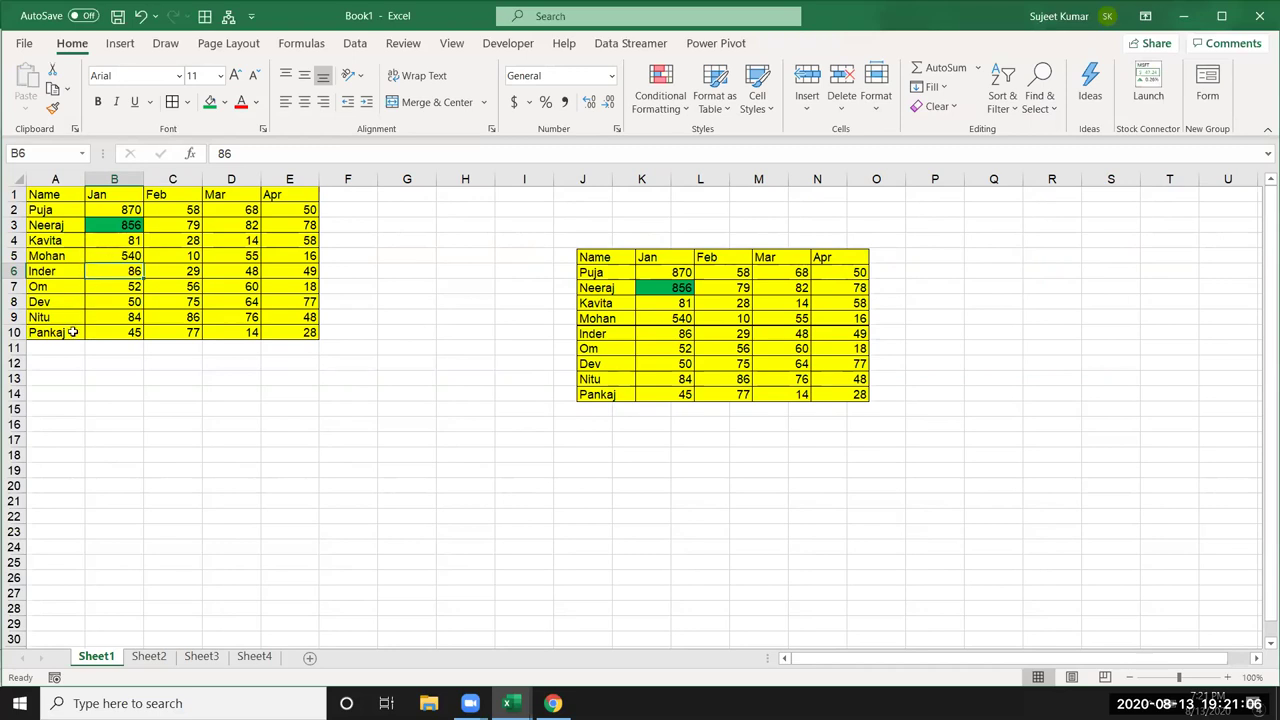
# Copy row 10's values down into rows 11 and 12 with Ctrl+D
pyautogui.moveTo(73, 332); pyautogui.dragTo(292, 366)
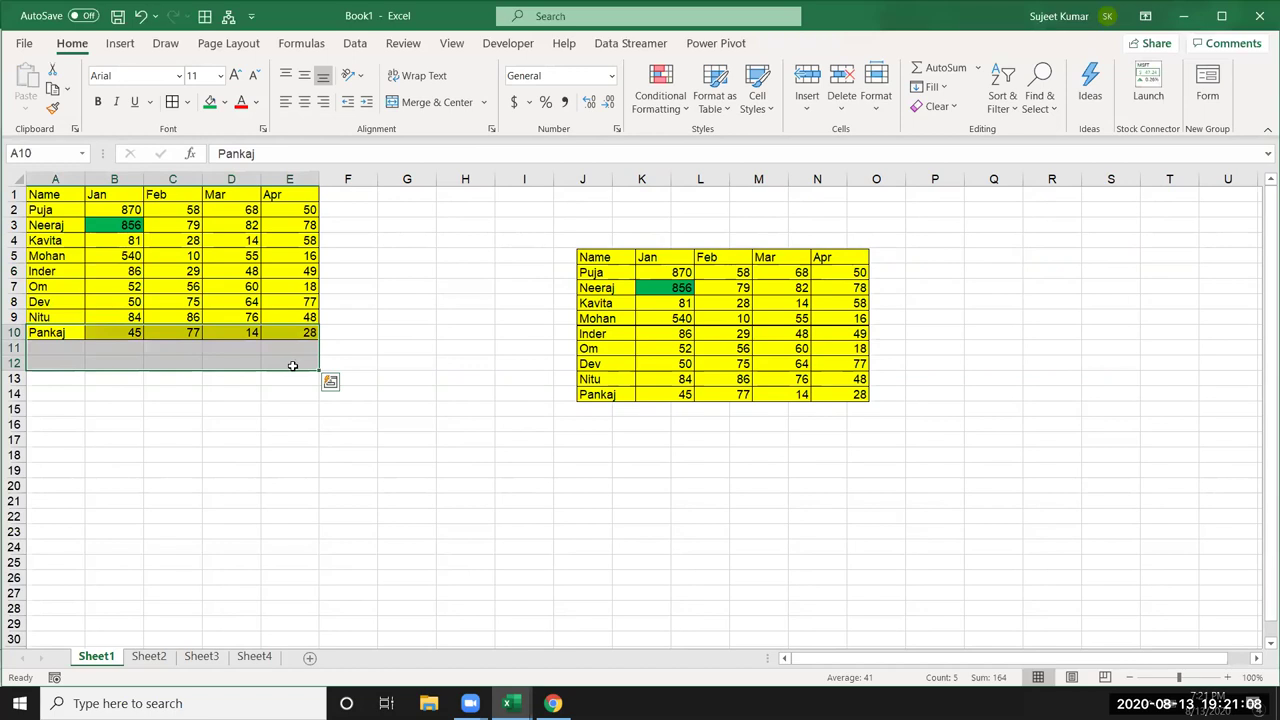
pyautogui.hotkey('ctrl', 'd')
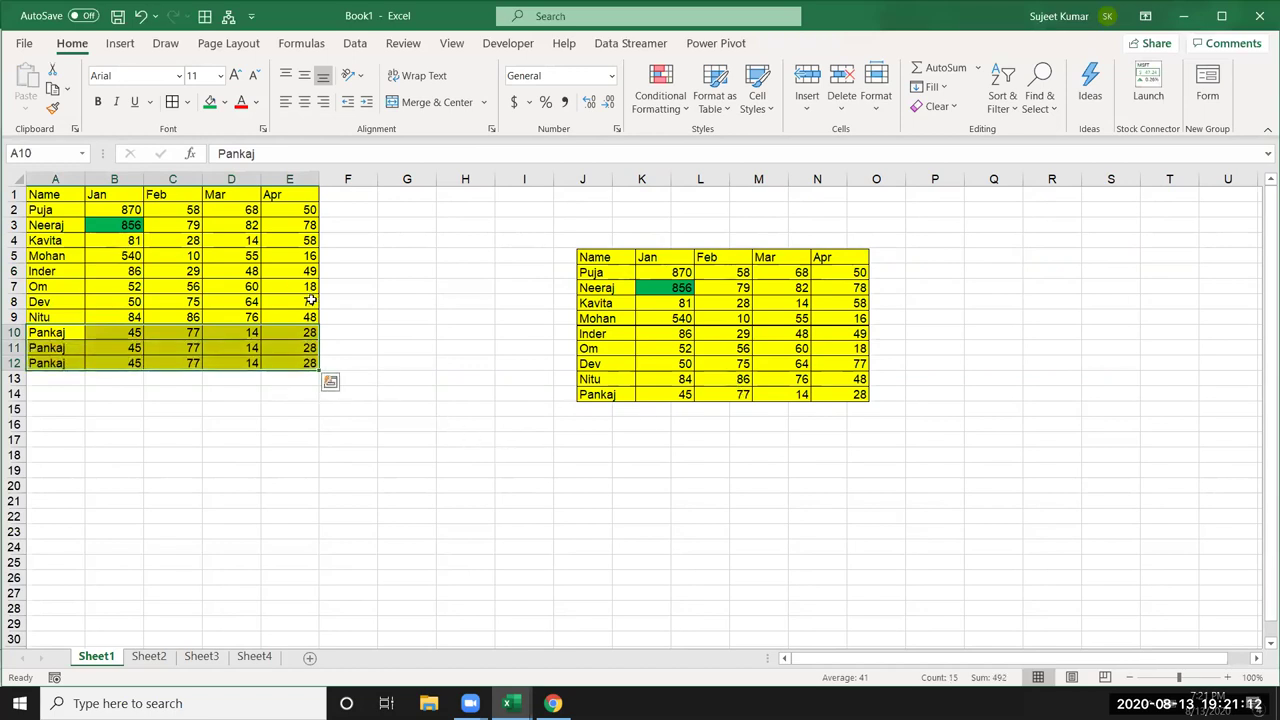
pyautogui.click(448, 420)
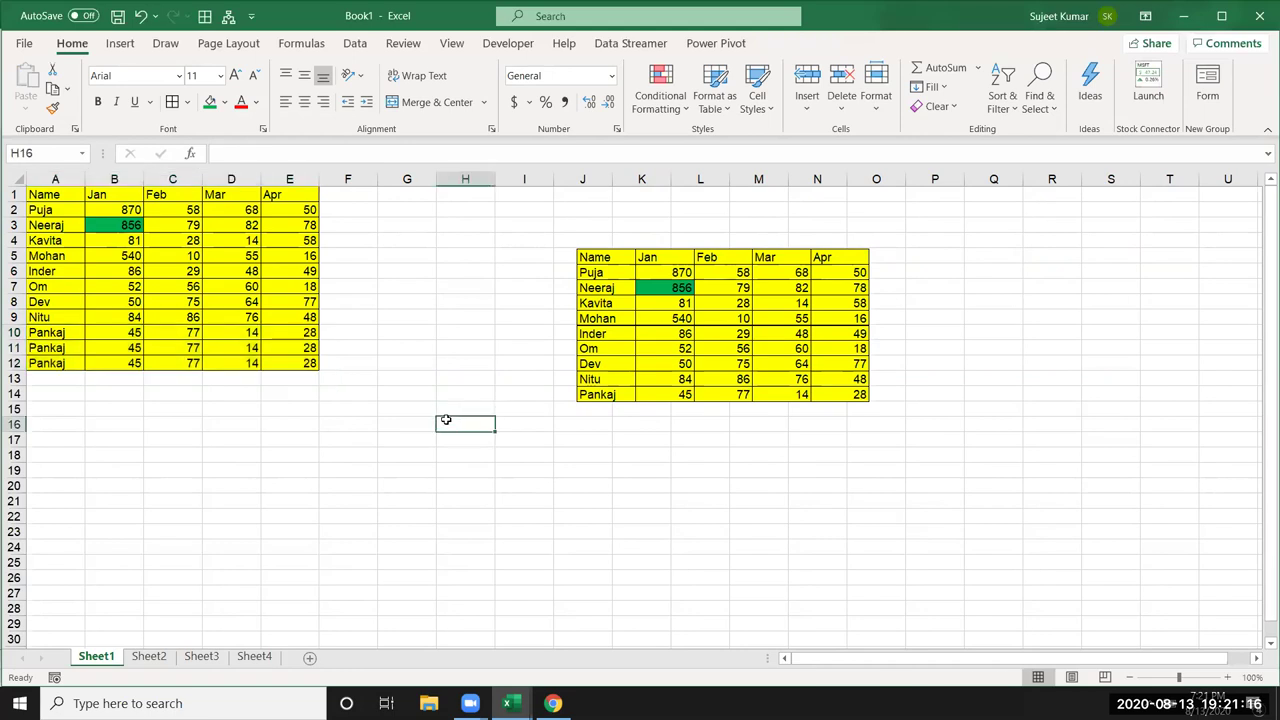
# Change the linked picture's reference to =$A$1:$E$12 so it shows all twelve rows
pyautogui.moveTo(637, 362); pyautogui.dragTo(557, 389)
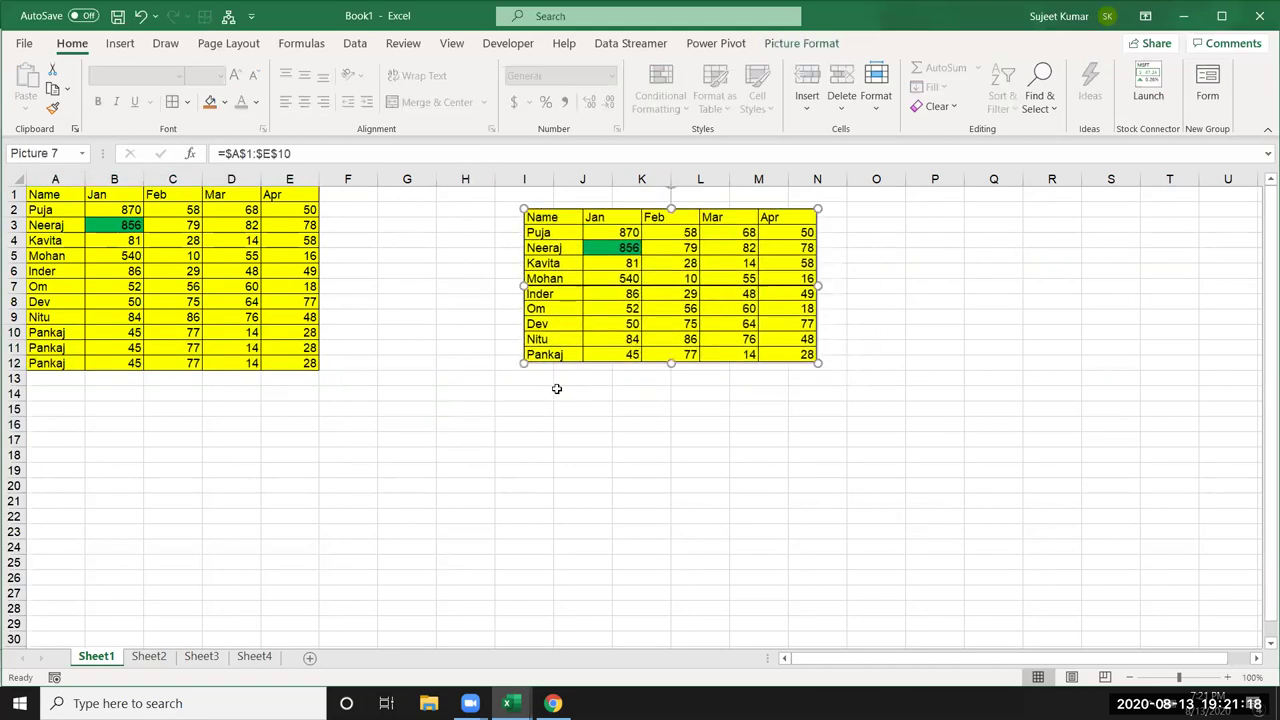
pyautogui.tripleClick(219, 153)
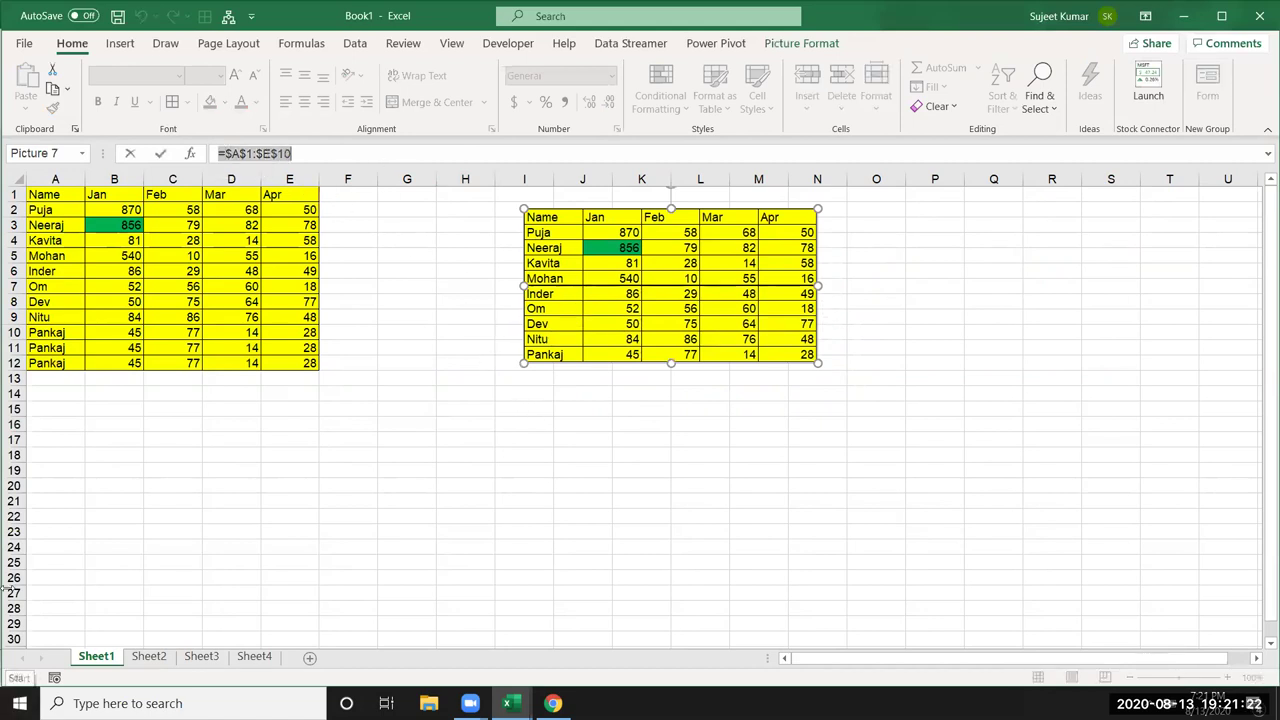
pyautogui.click(305, 158)
pyautogui.press('BackSpace')
pyautogui.write('2')
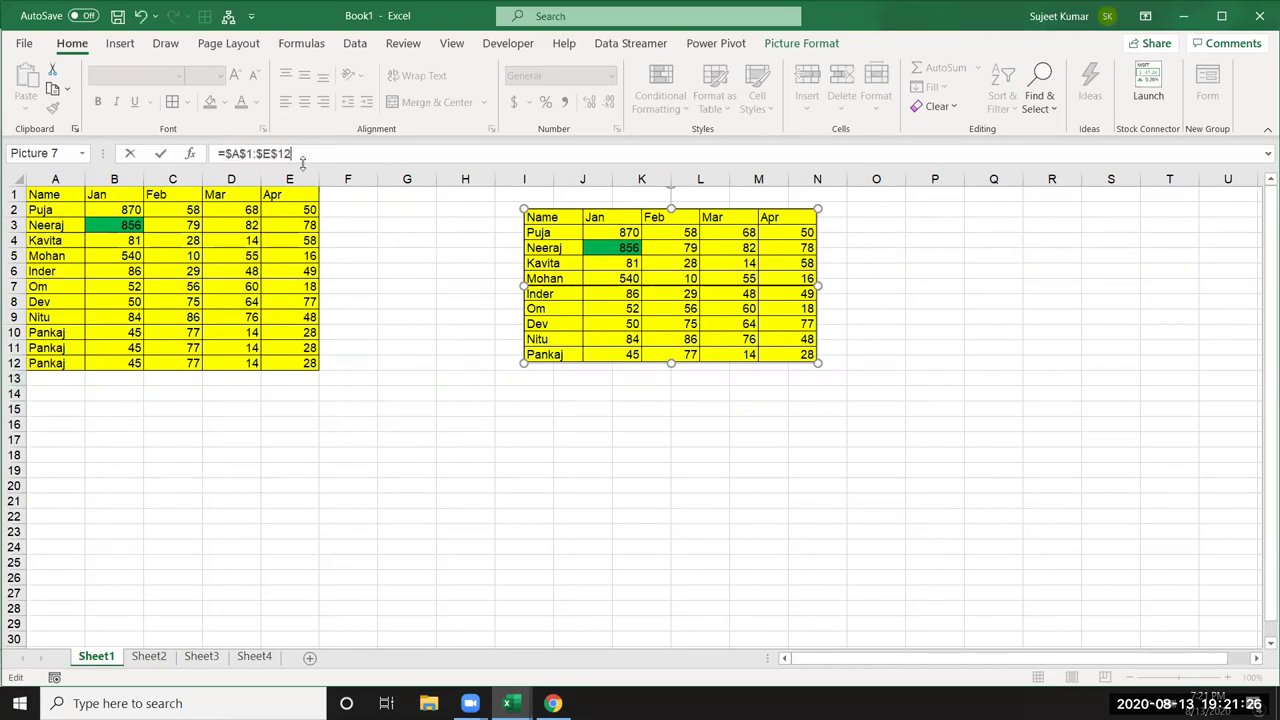
pyautogui.press('Return')
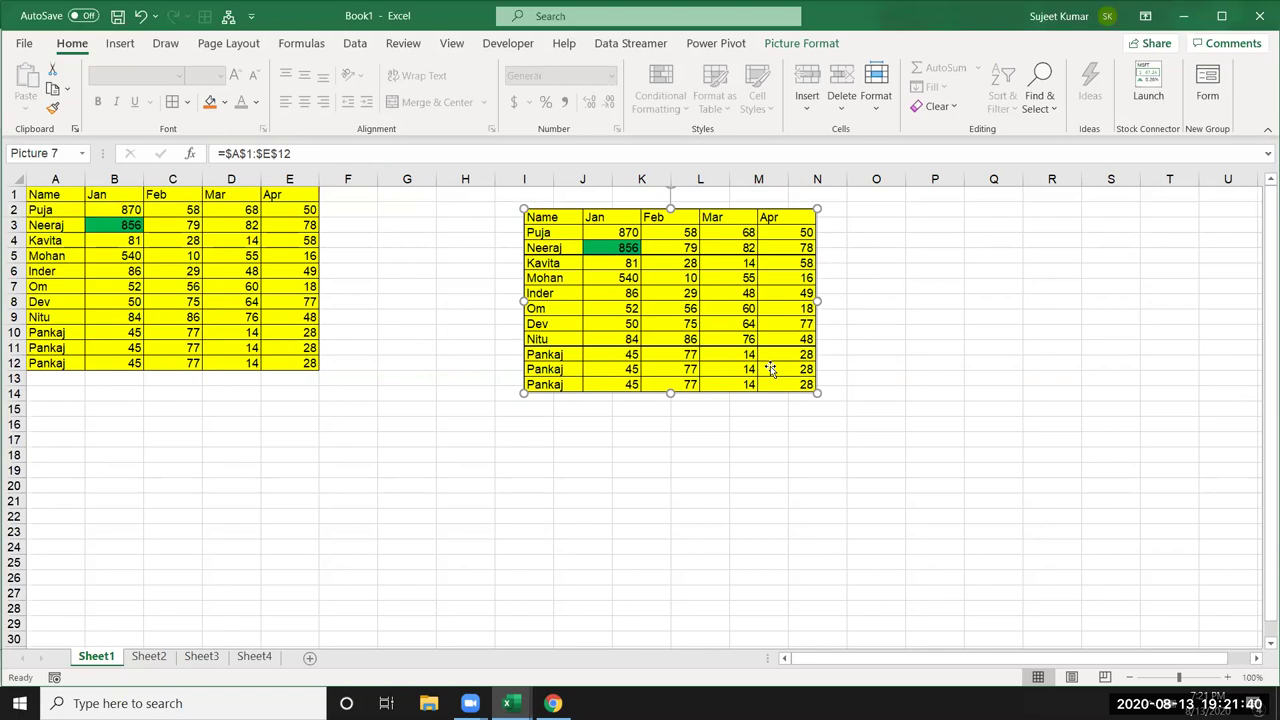
# Delete the linked picture and leave the selection on an empty cell
pyautogui.press('Delete')
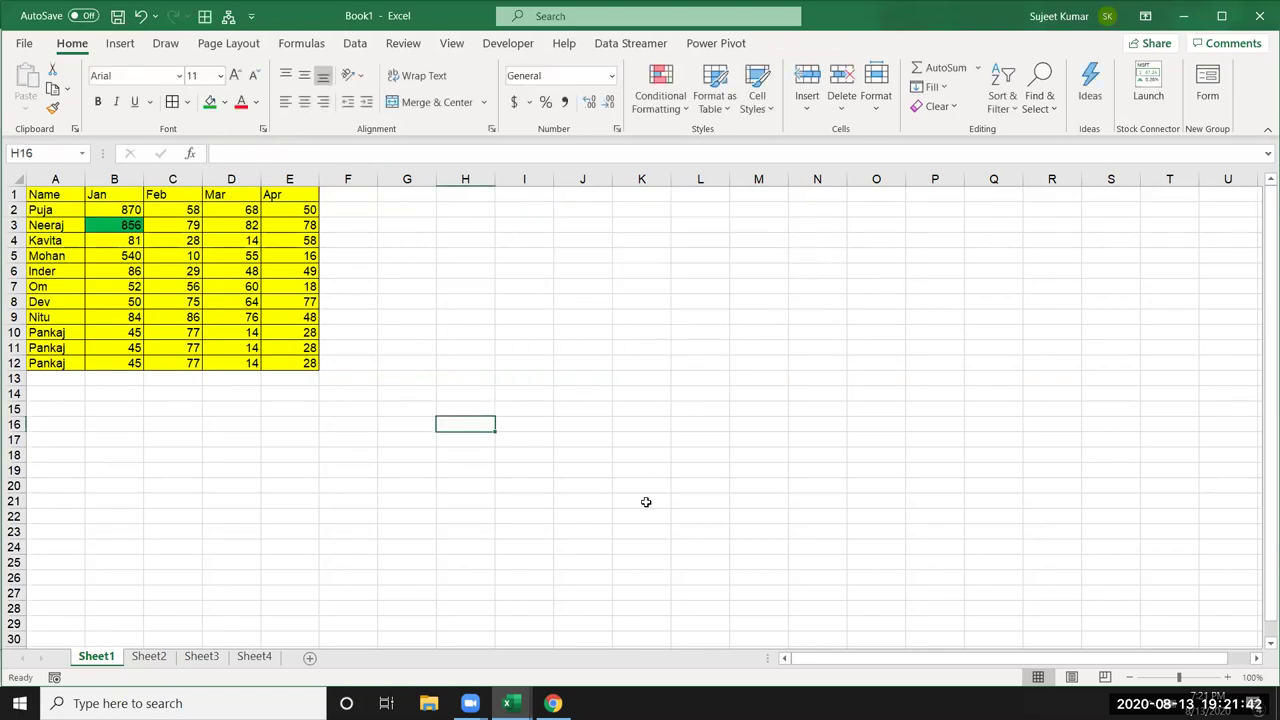
pyautogui.click(98, 329)
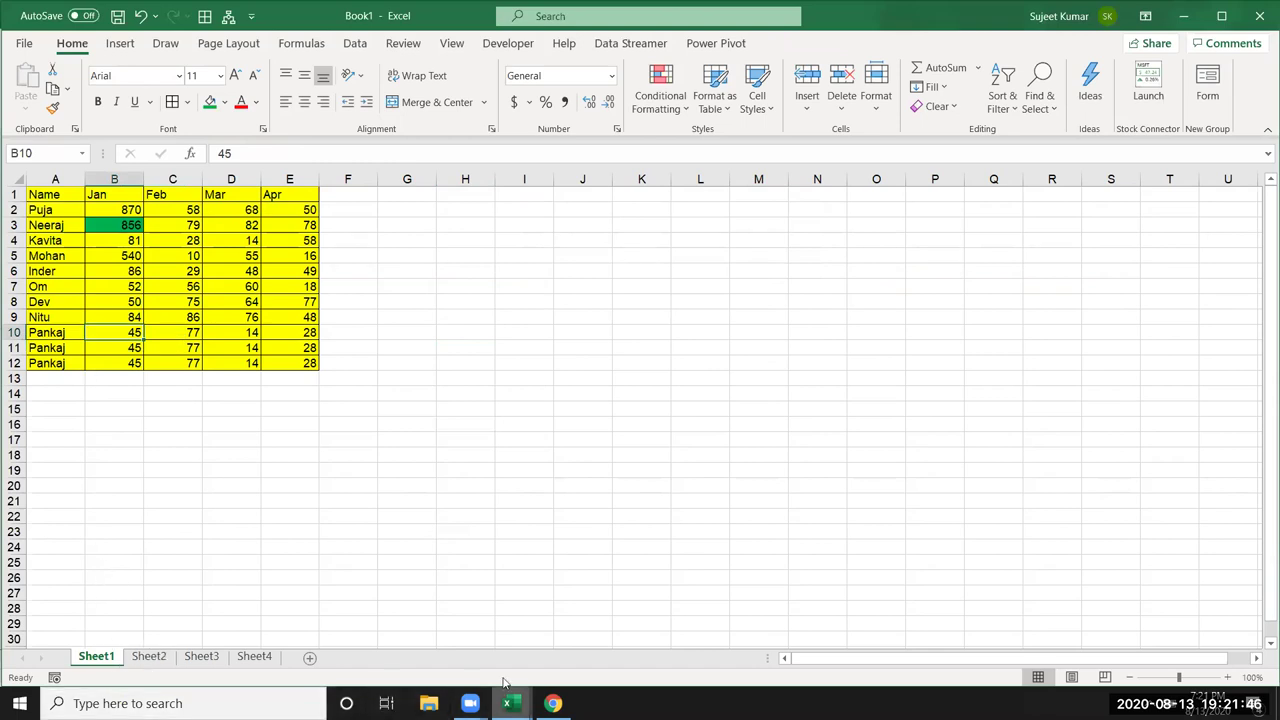
pyautogui.click(173, 449)
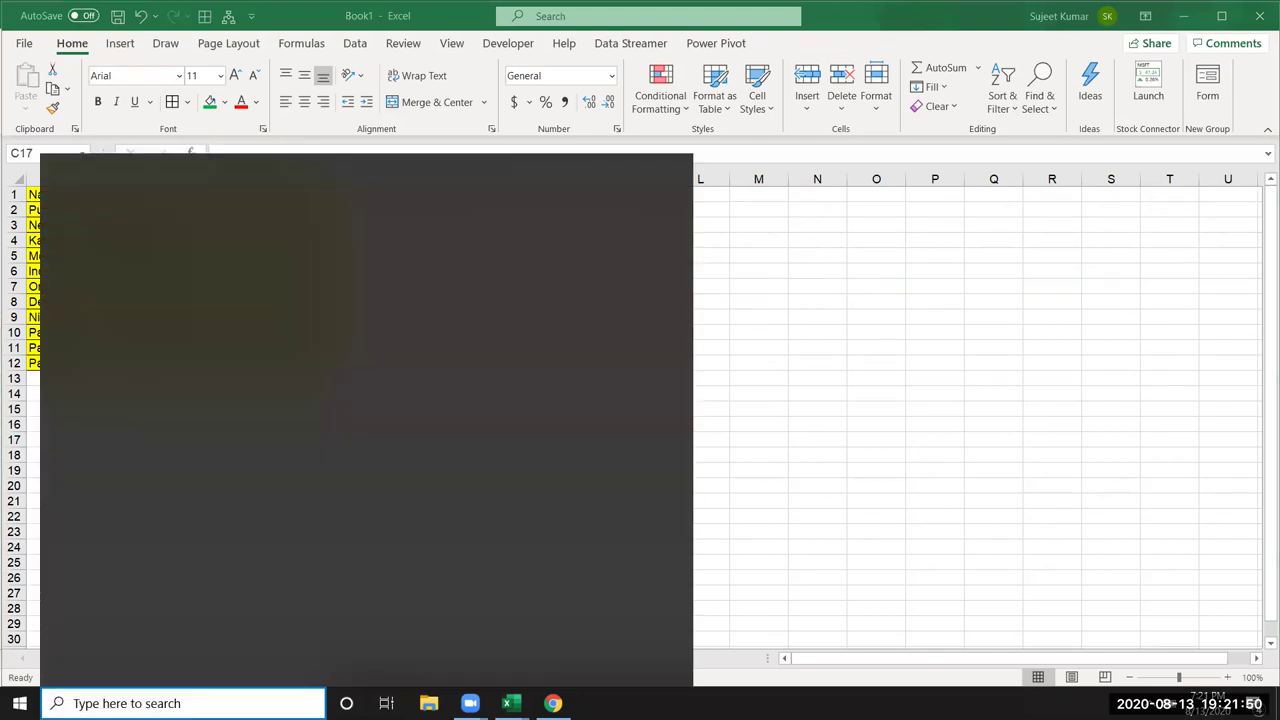
# Launch Word and PowerPoint from Windows Search
pyautogui.write('wo')
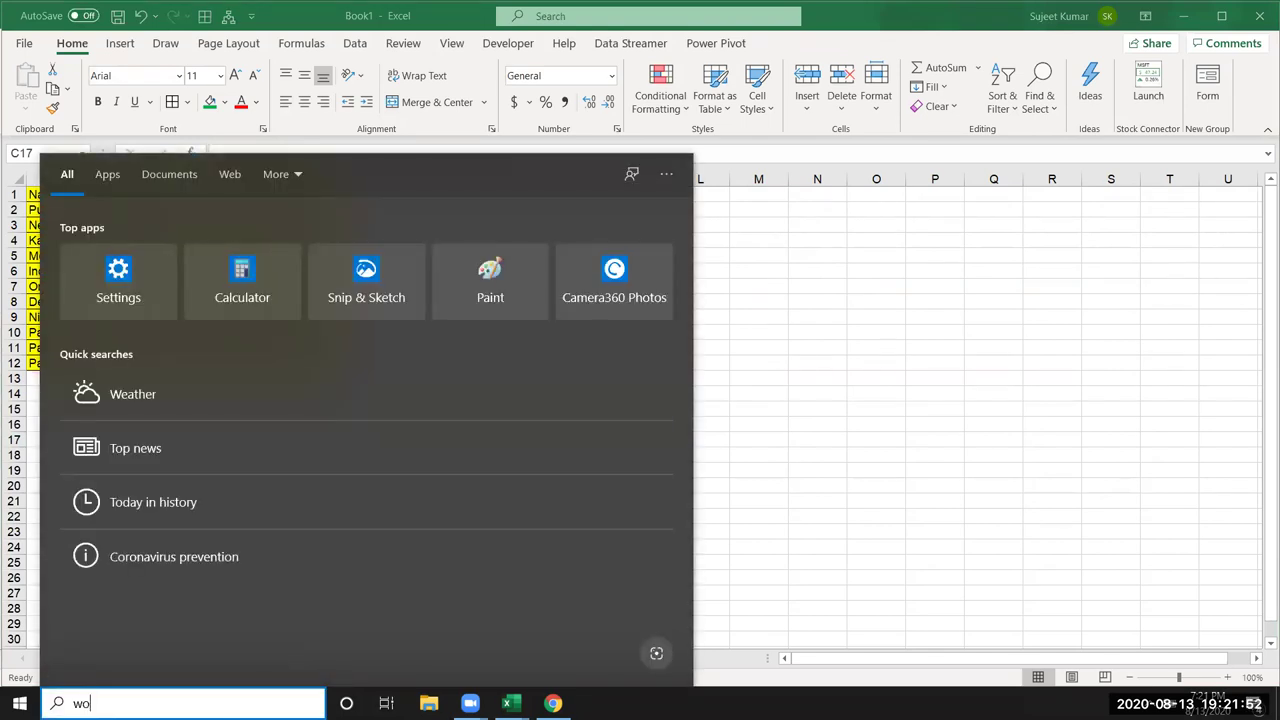
pyautogui.write('rd')
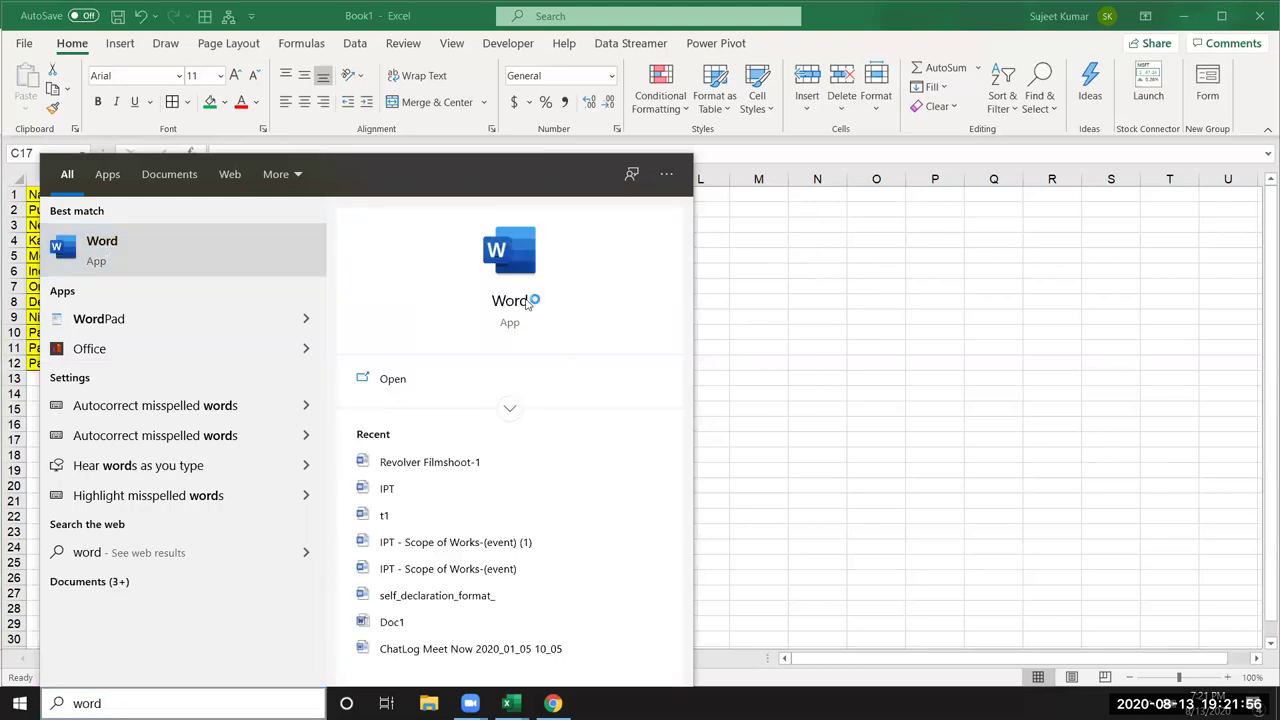
pyautogui.click(527, 305)
pyautogui.press('super+s')
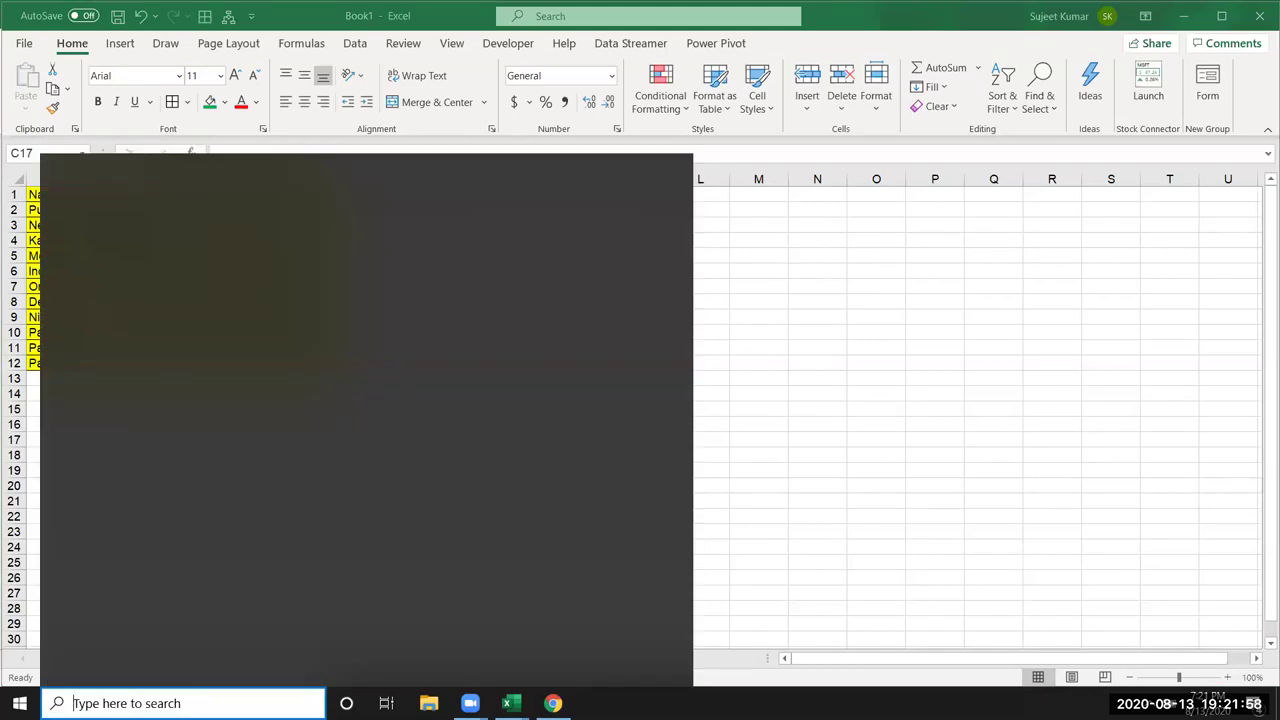
pyautogui.write('po')
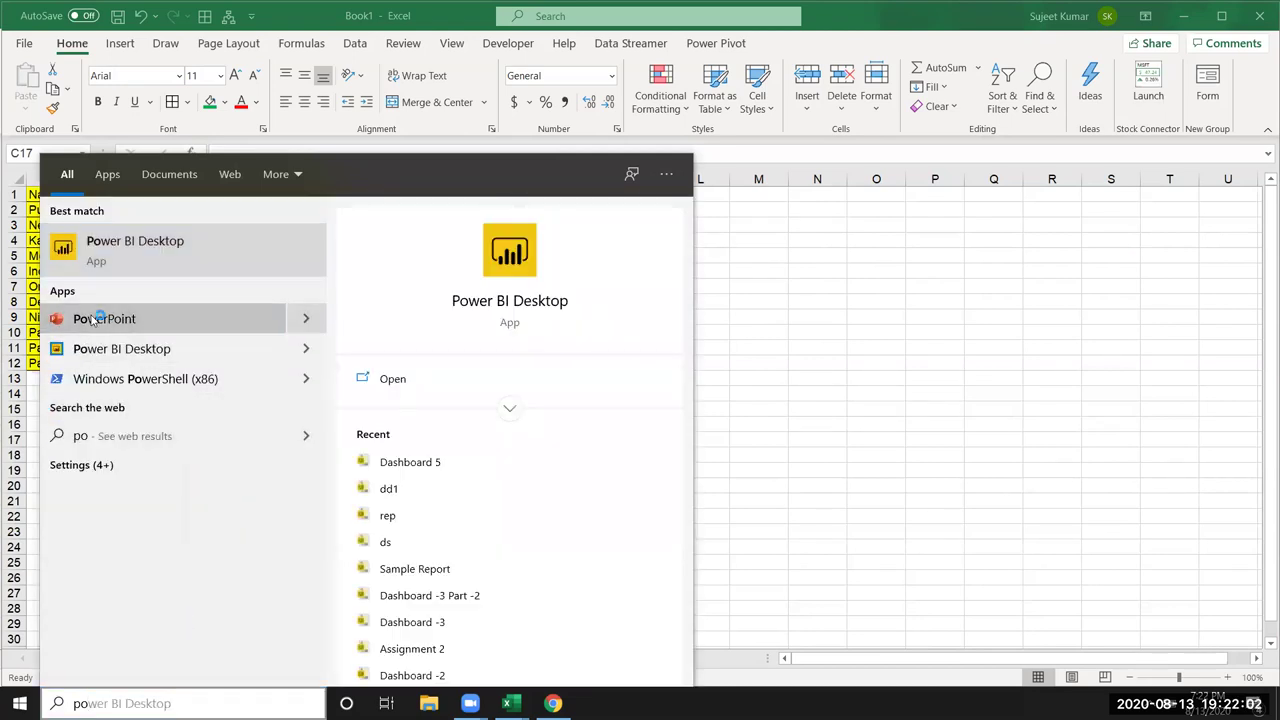
pyautogui.click(120, 703)
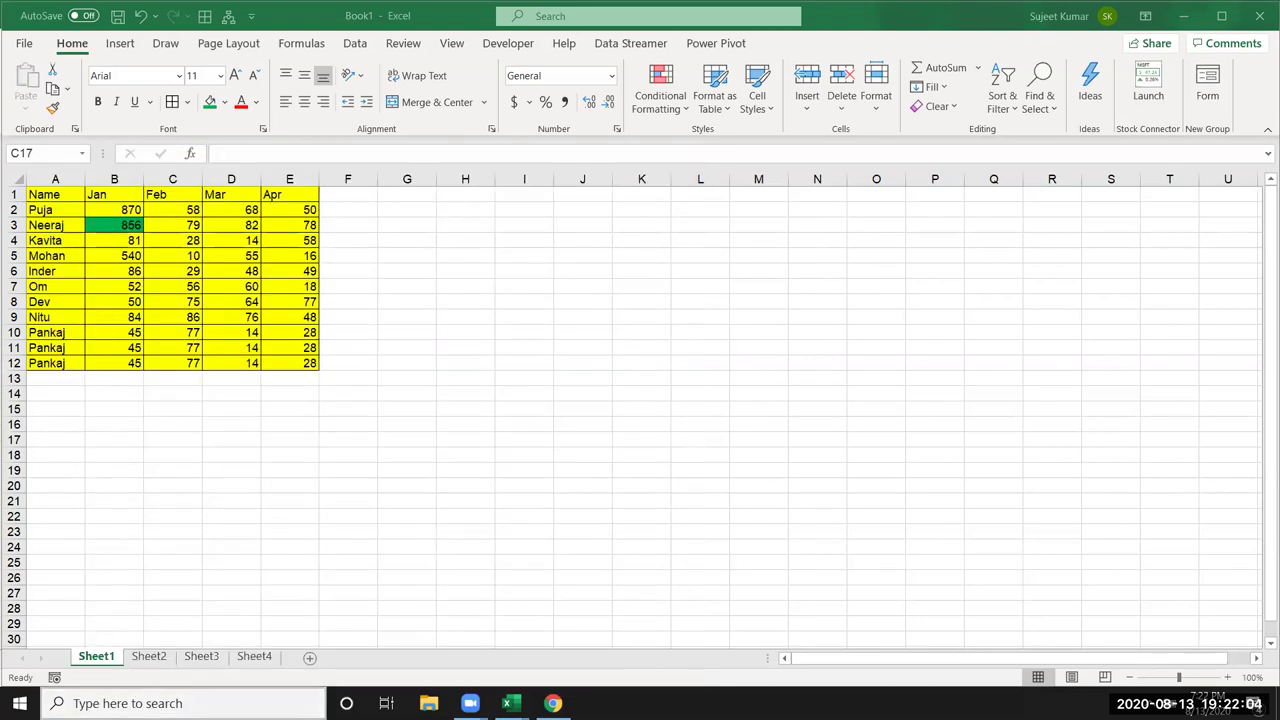
# Search for Outlook in the Windows Search box
pyautogui.write('ppt')
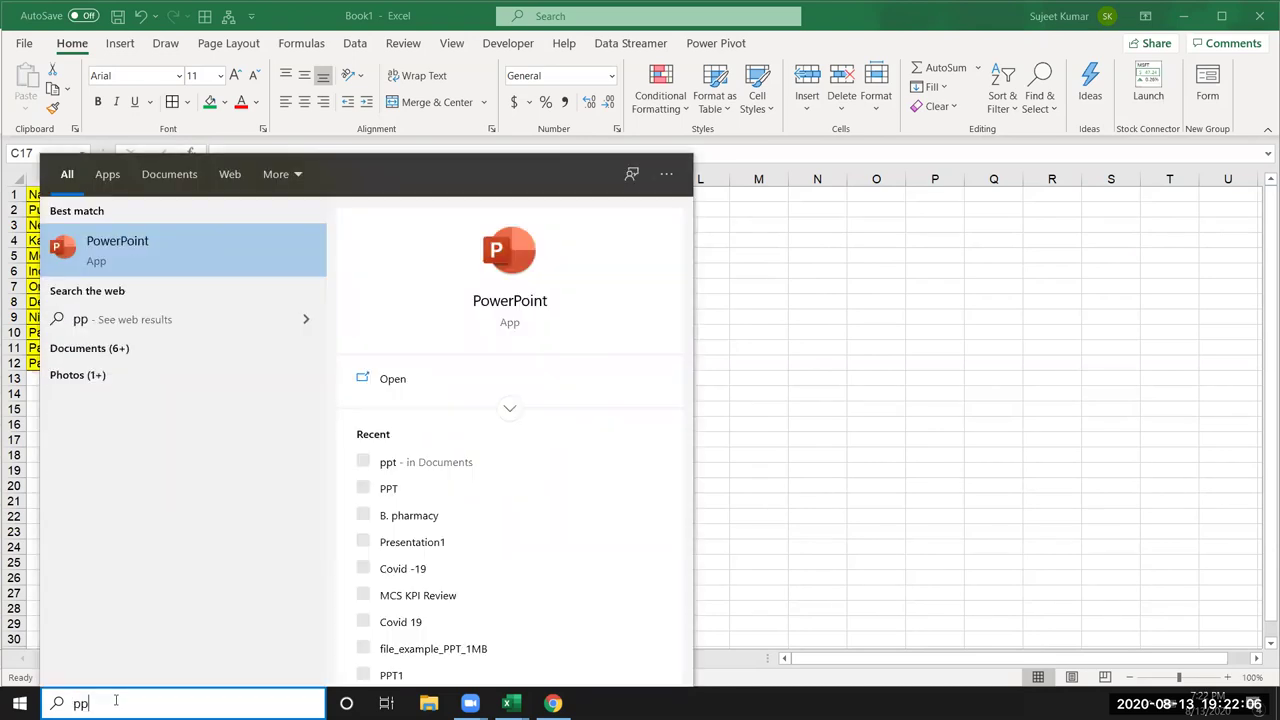
pyautogui.press('BackSpace')
pyautogui.press('BackSpace')
pyautogui.press('BackSpace')
pyautogui.write('out')
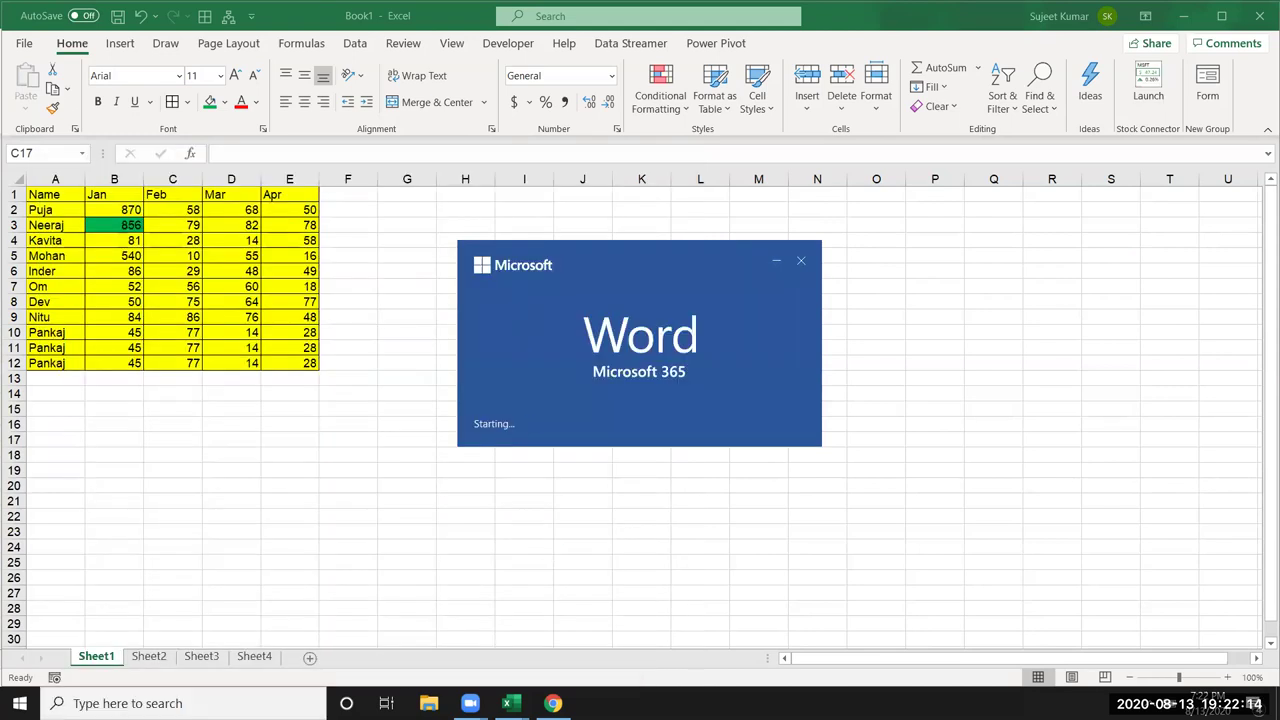
# Copy the twelve-row score table A1:E12 and switch to PowerPoint
pyautogui.click(50, 193)
pyautogui.moveTo(64, 217); pyautogui.dragTo(300, 362)
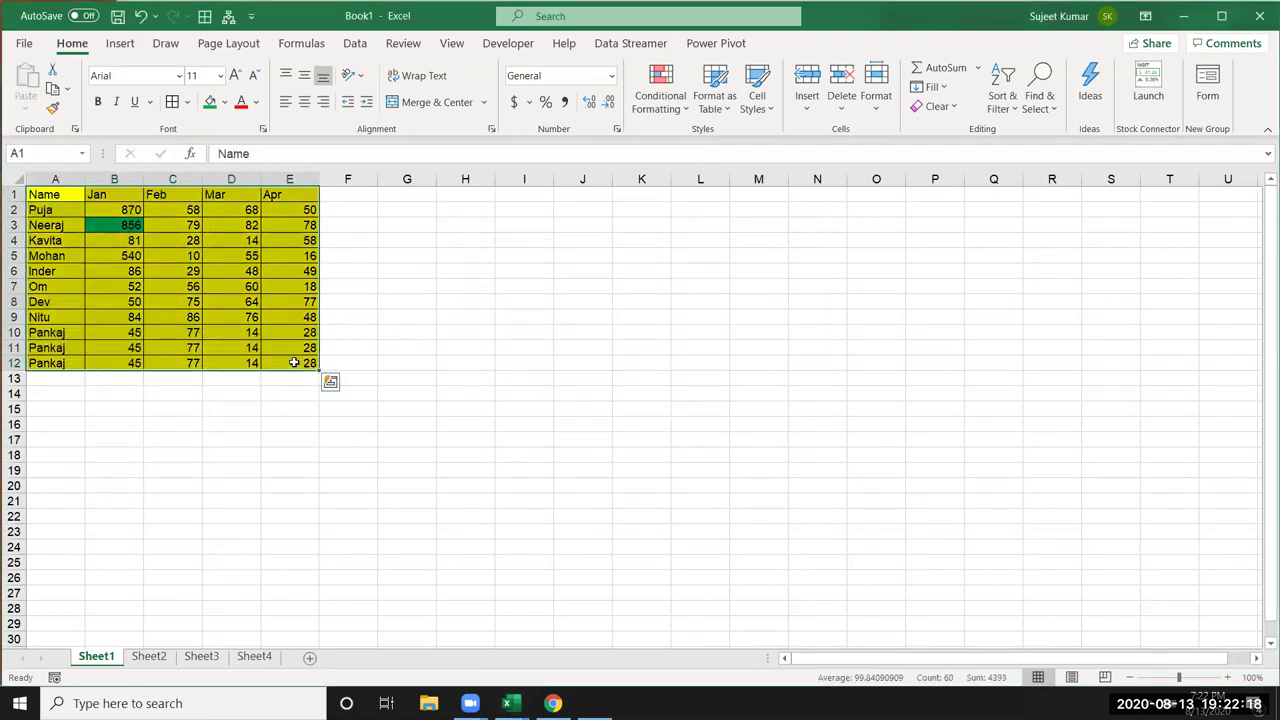
pyautogui.hotkey('ctrl', 'c')
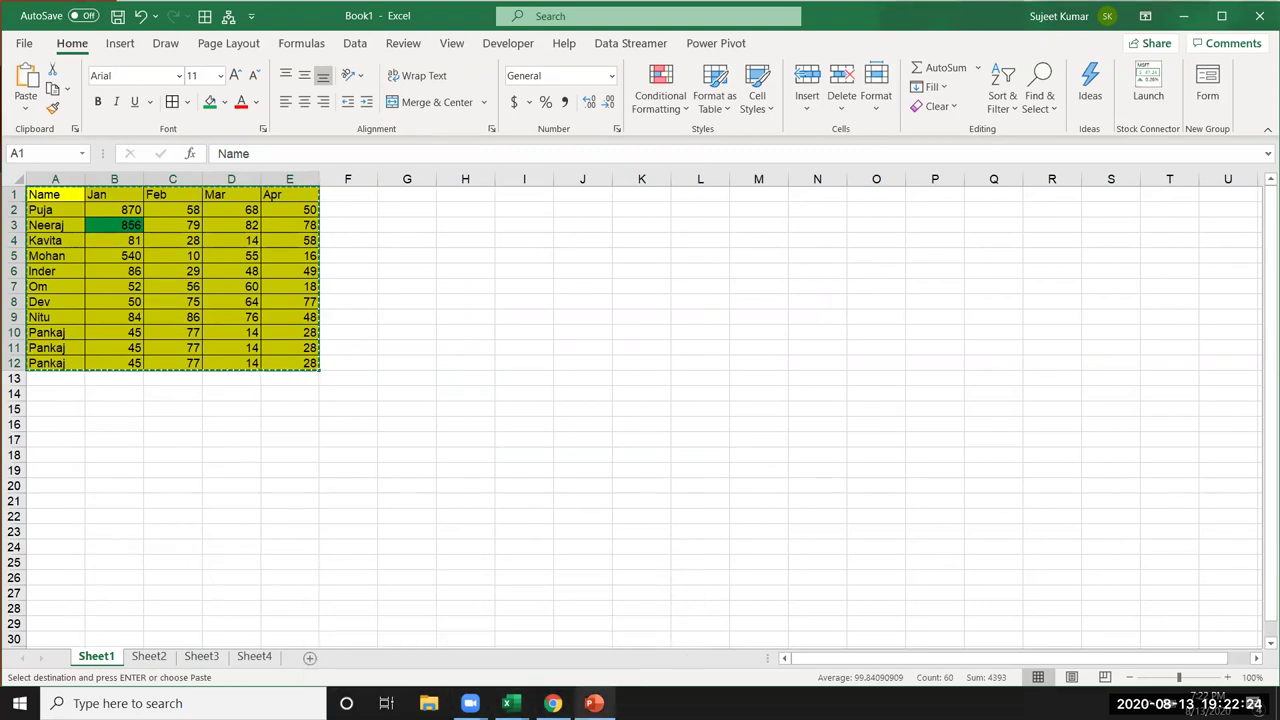
pyautogui.click(594, 703)
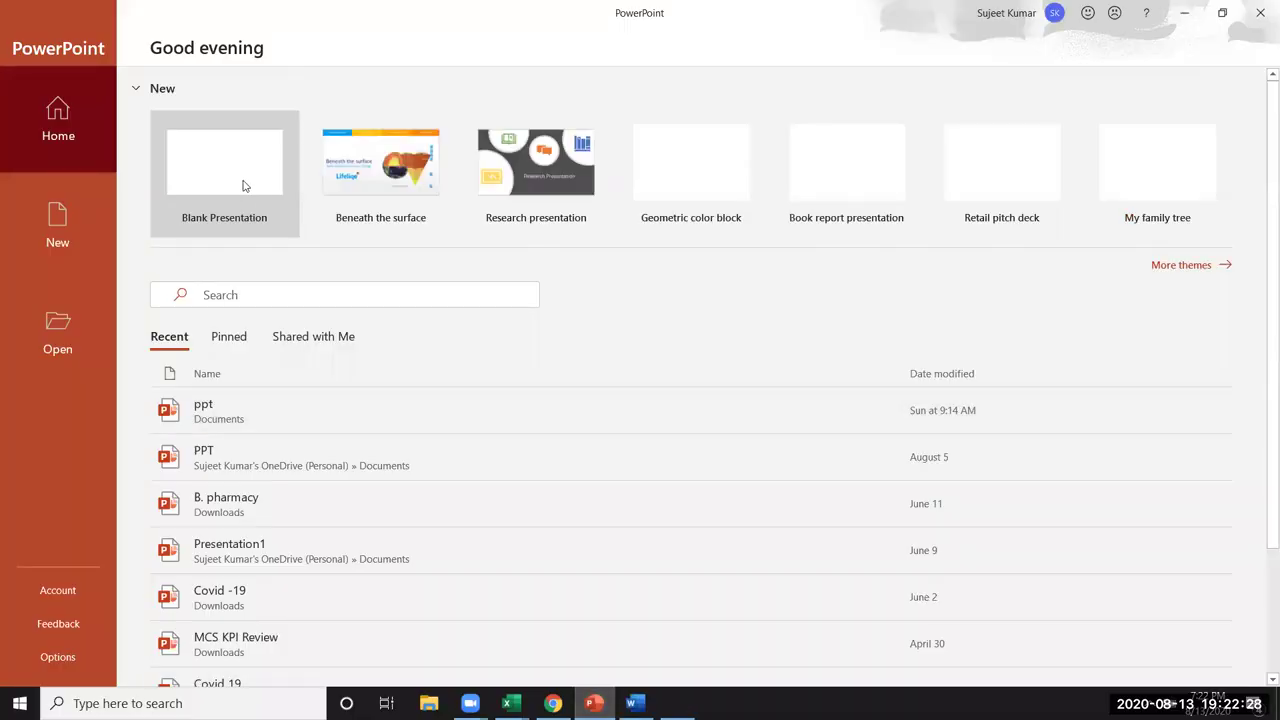
# Create a new blank PowerPoint presentation
pyautogui.click(632, 703)
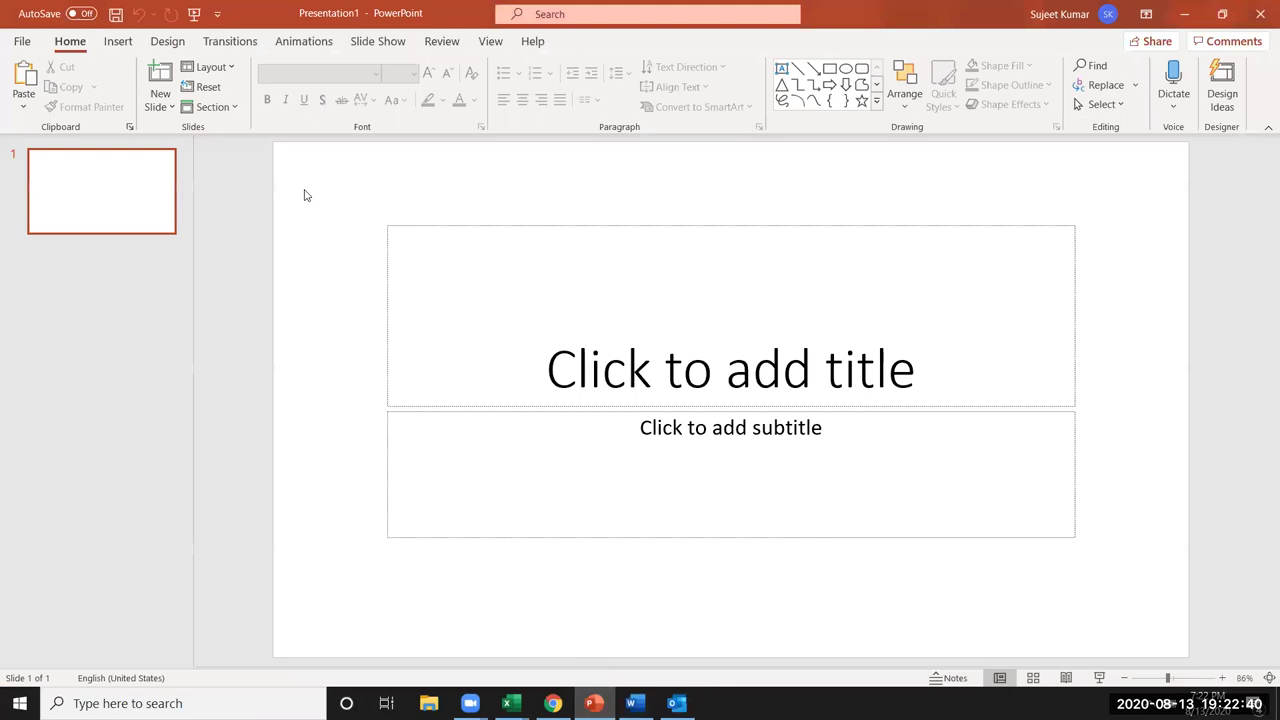
pyautogui.click(14, 116)
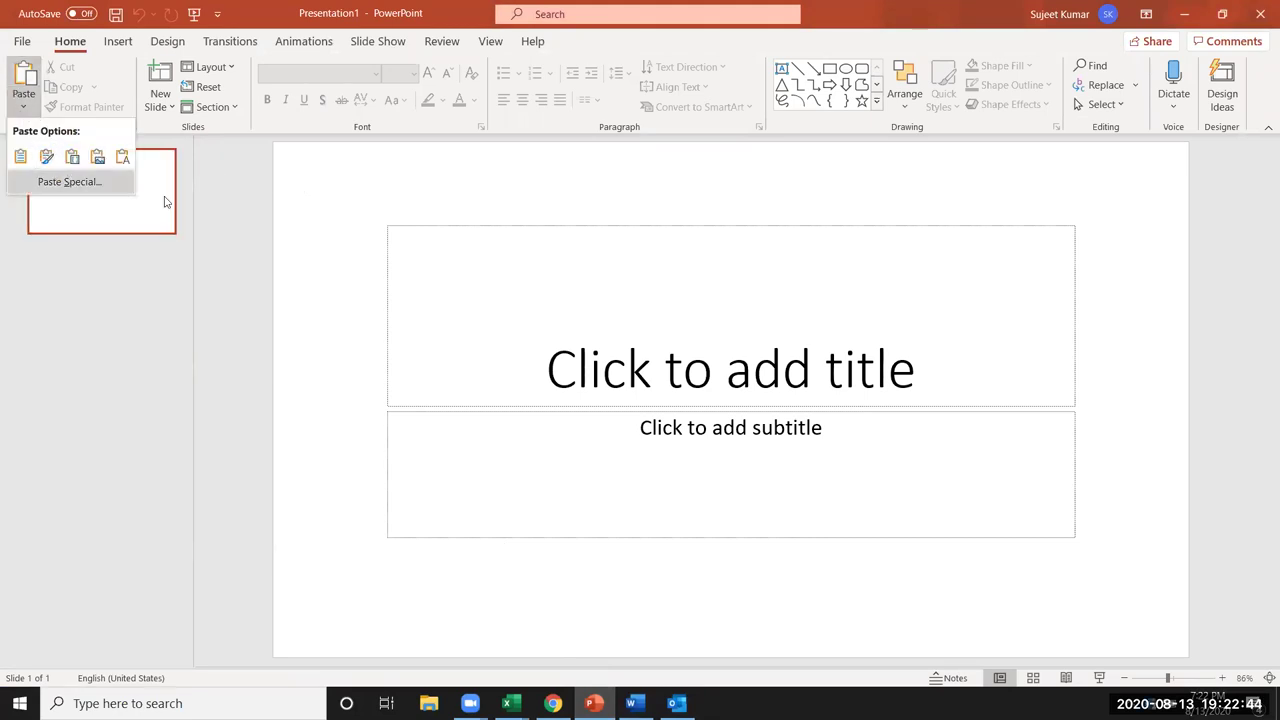
pyautogui.click(614, 229)
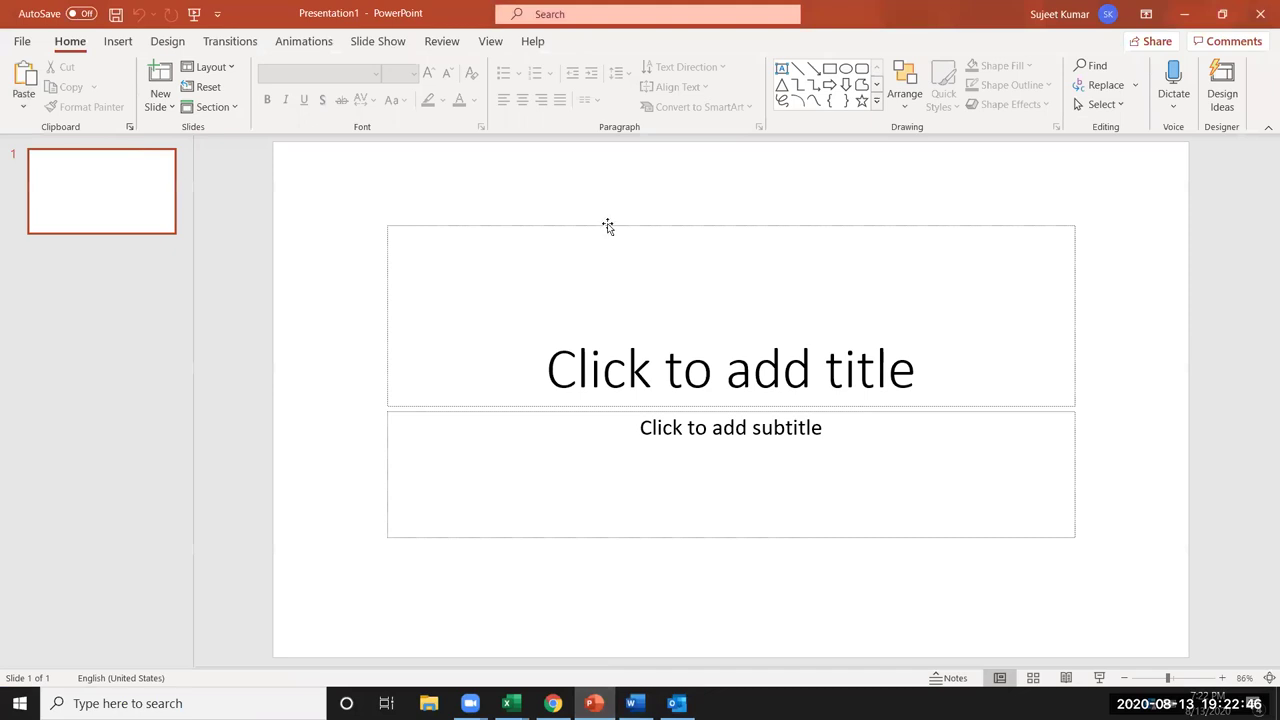
# Delete the title and subtitle placeholders so the slide is empty
pyautogui.click(643, 357)
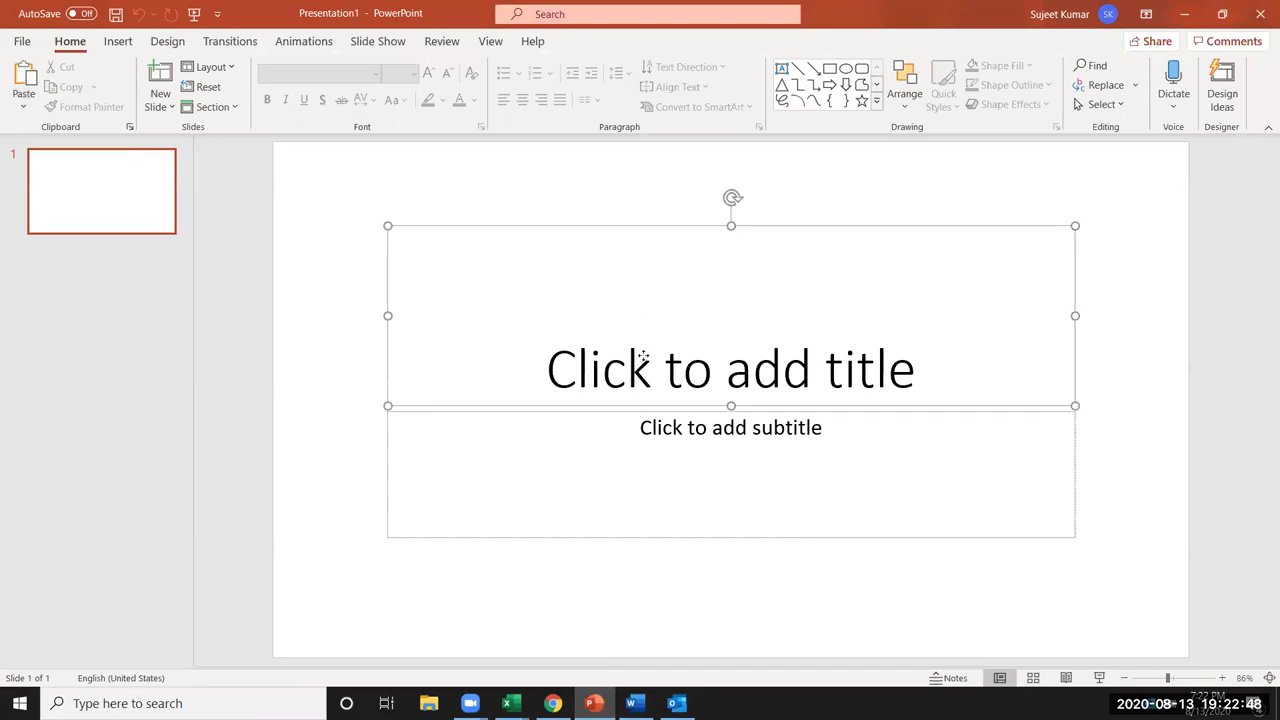
pyautogui.press('Delete')
pyautogui.click(548, 410)
pyautogui.press('Delete')
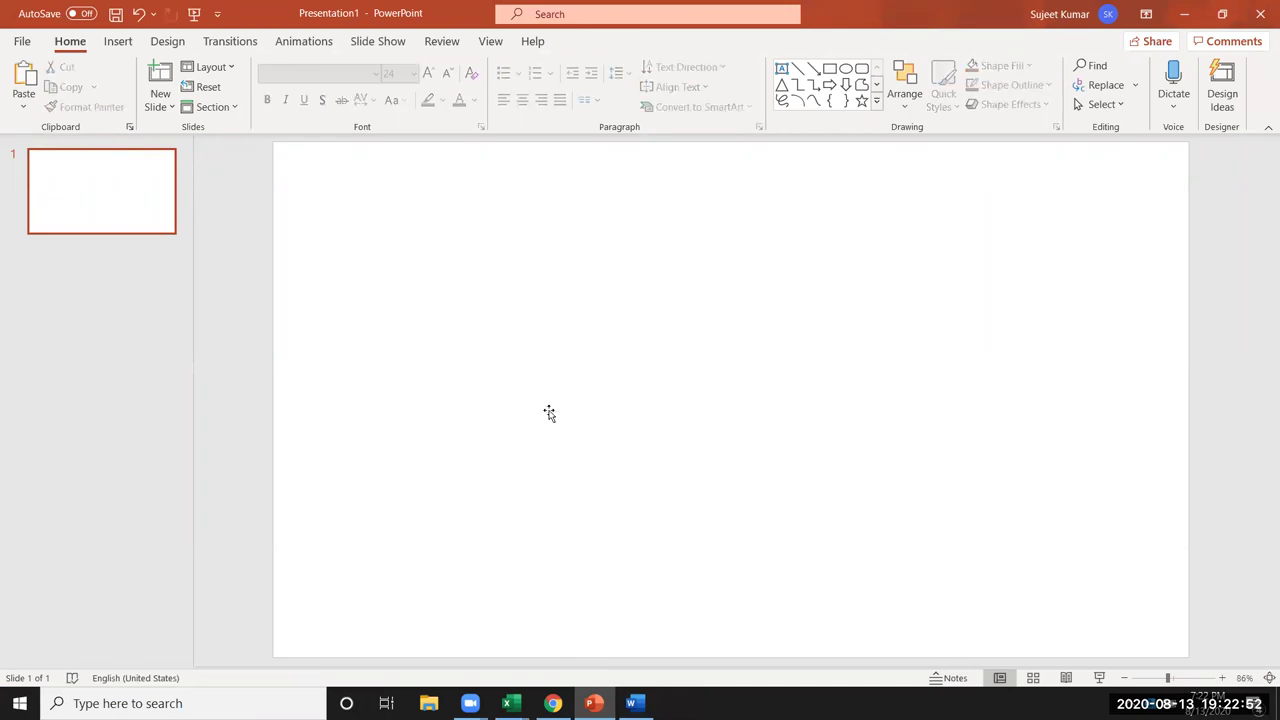
# Paste the copied table onto the slide as a linked Excel Worksheet Object via Paste Special
pyautogui.click(28, 110)
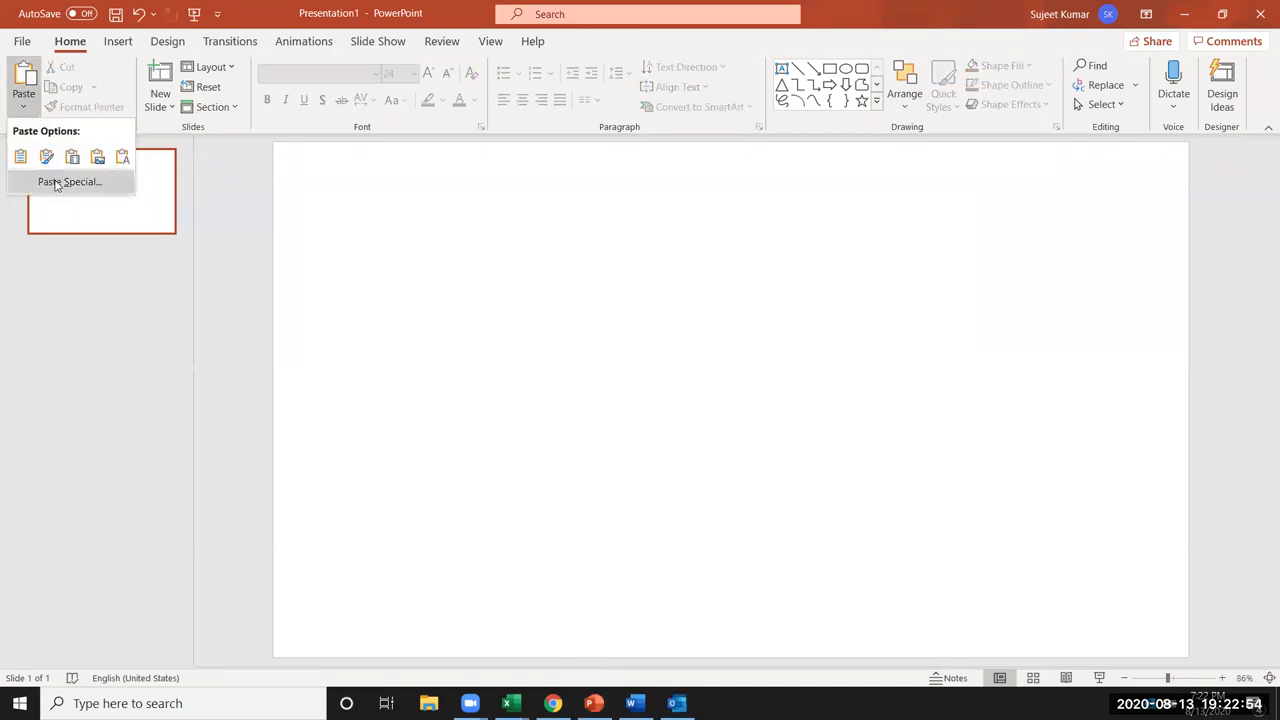
pyautogui.click(54, 180)
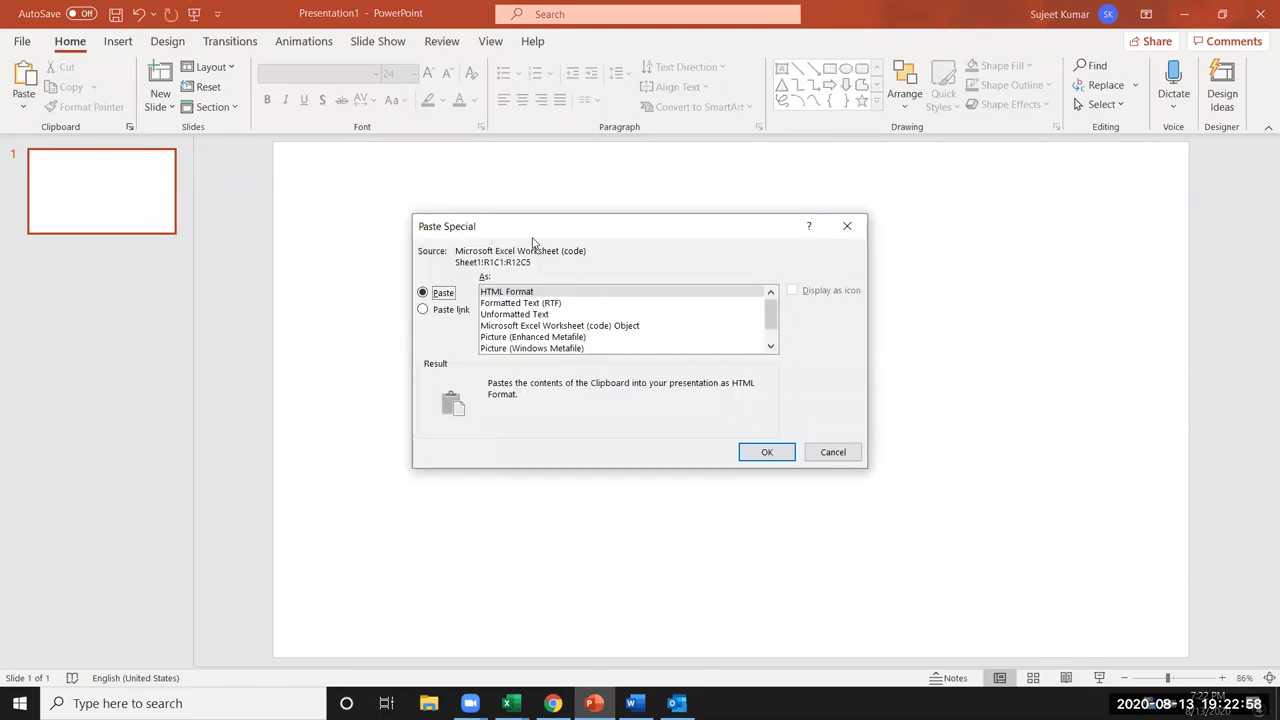
pyautogui.moveTo(531, 233); pyautogui.dragTo(438, 162)
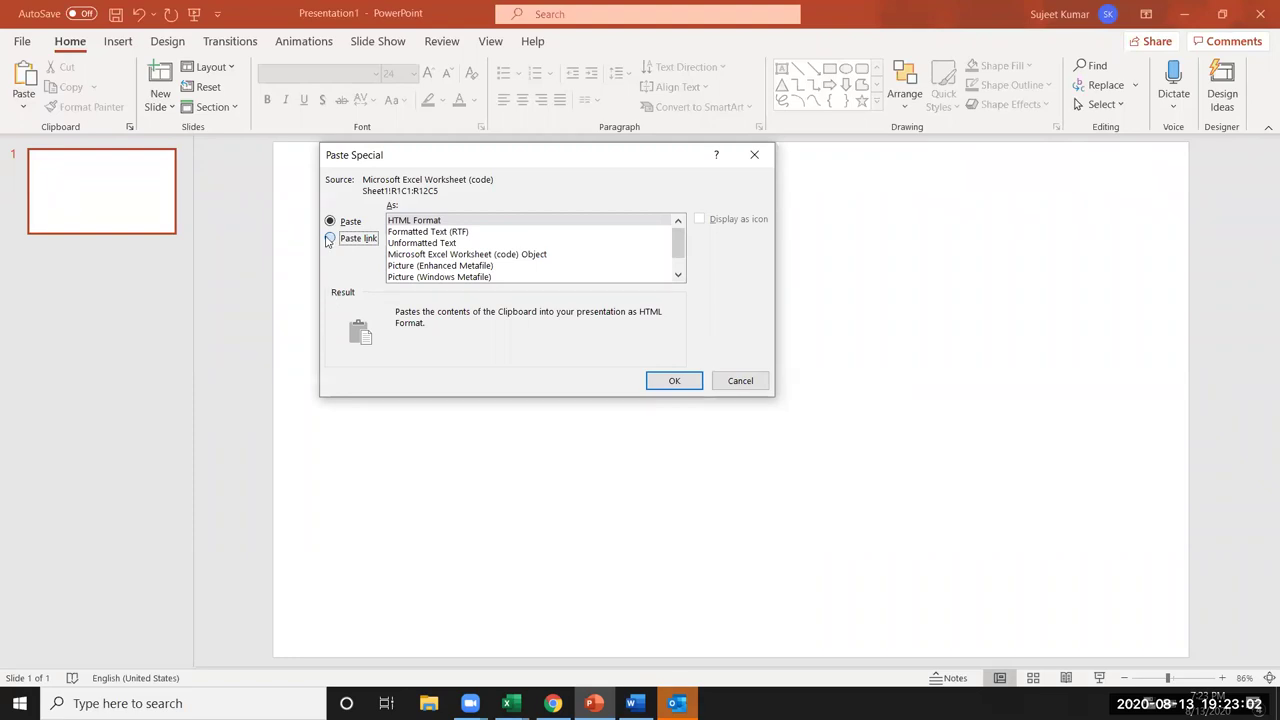
pyautogui.click(329, 239)
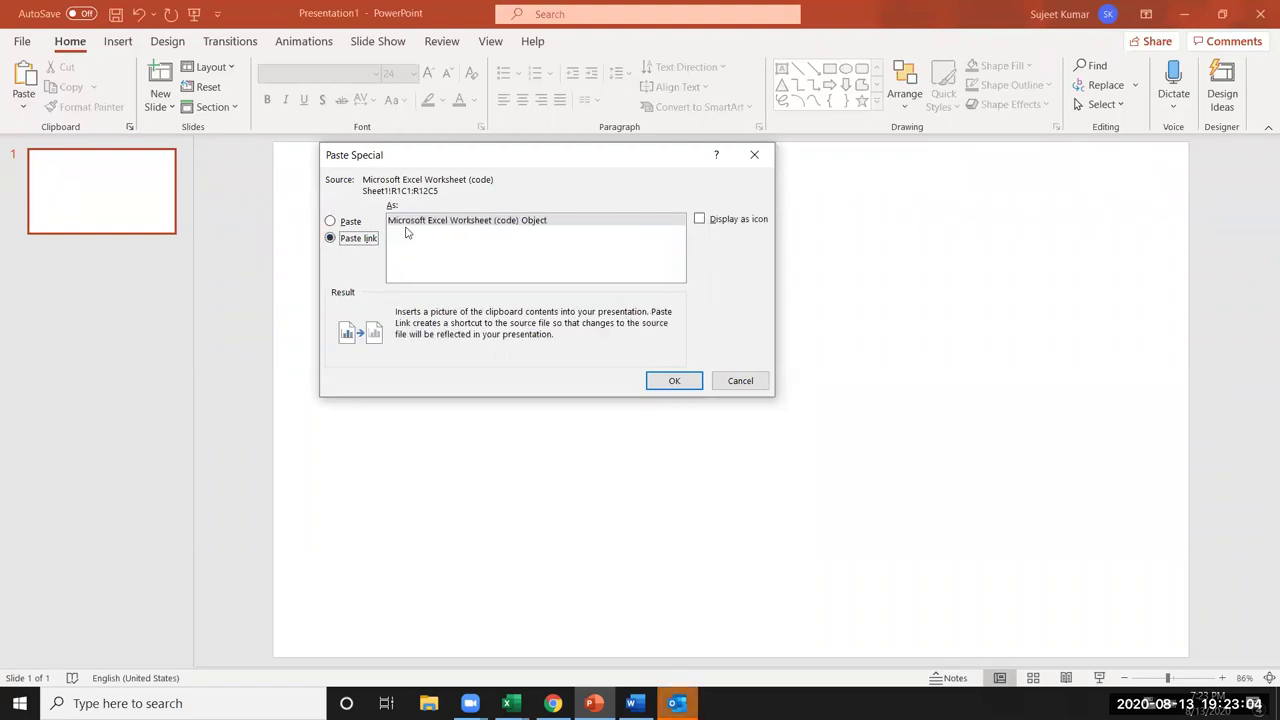
pyautogui.click(674, 383)
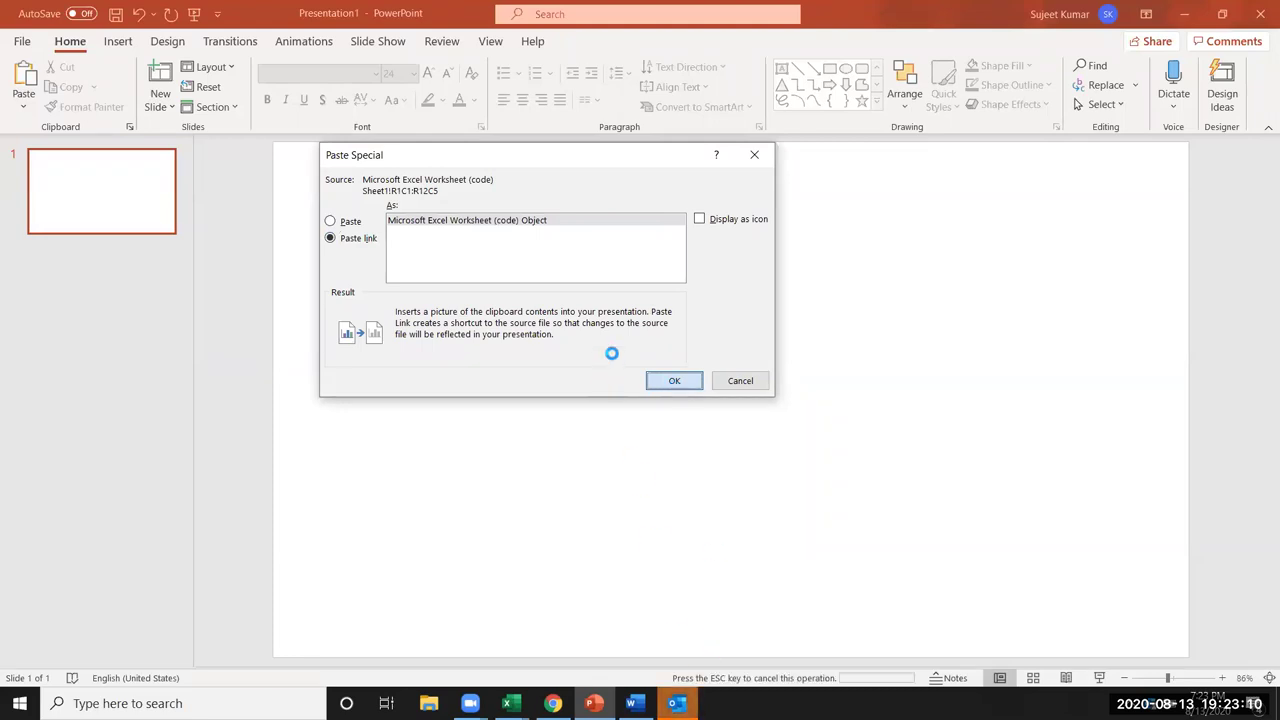
pyautogui.moveTo(676, 703)
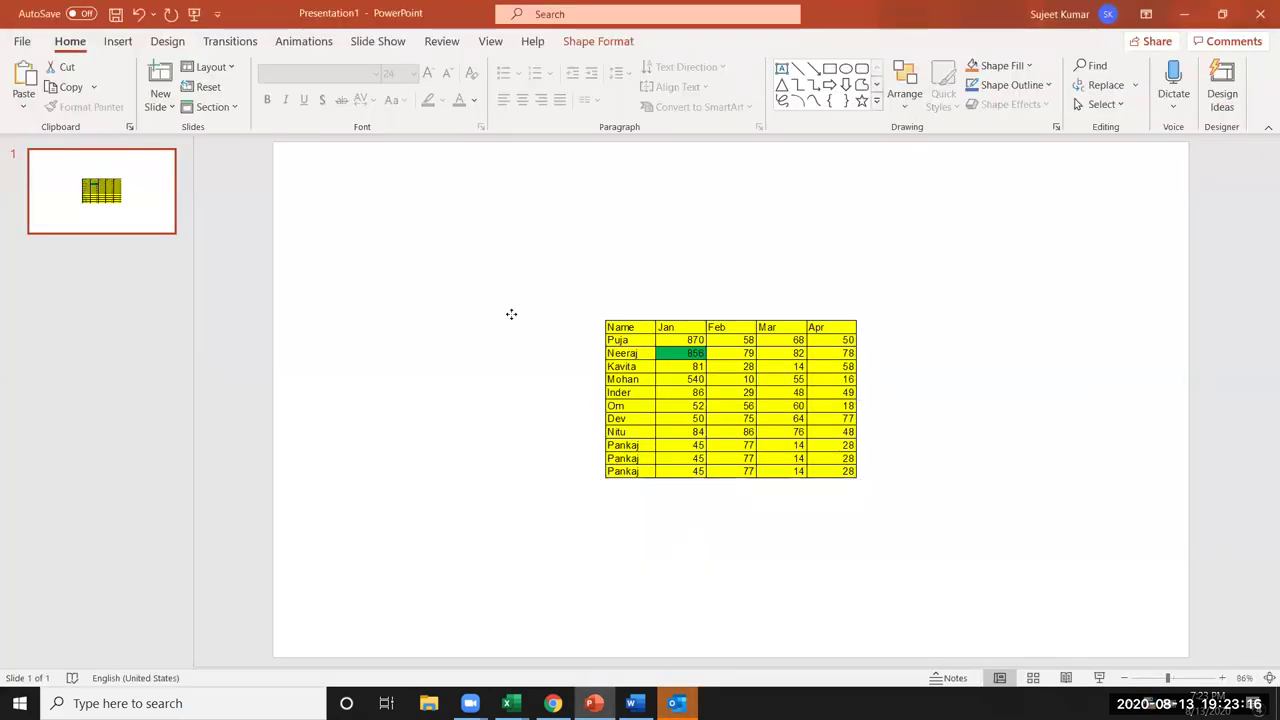
# Move the linked table toward the slide's upper left, then switch to the blank Word document
pyautogui.moveTo(628, 408); pyautogui.dragTo(475, 329)
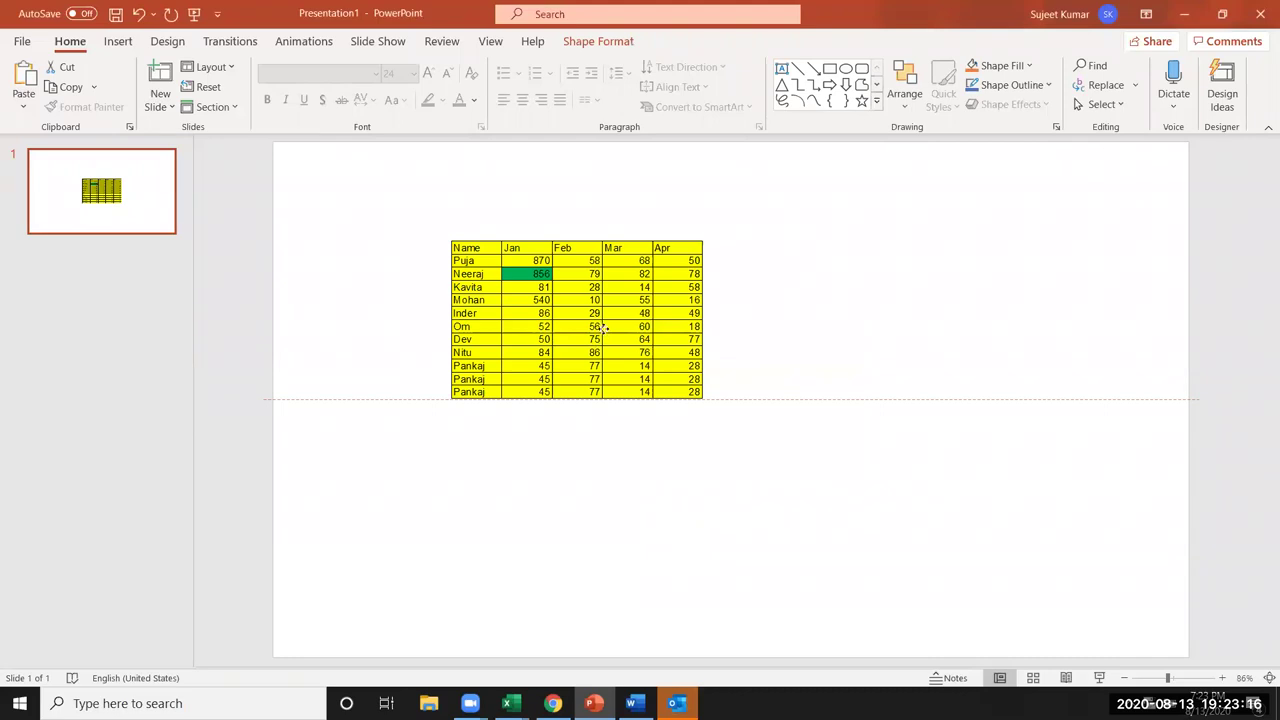
pyautogui.moveTo(532, 283); pyautogui.dragTo(489, 243)
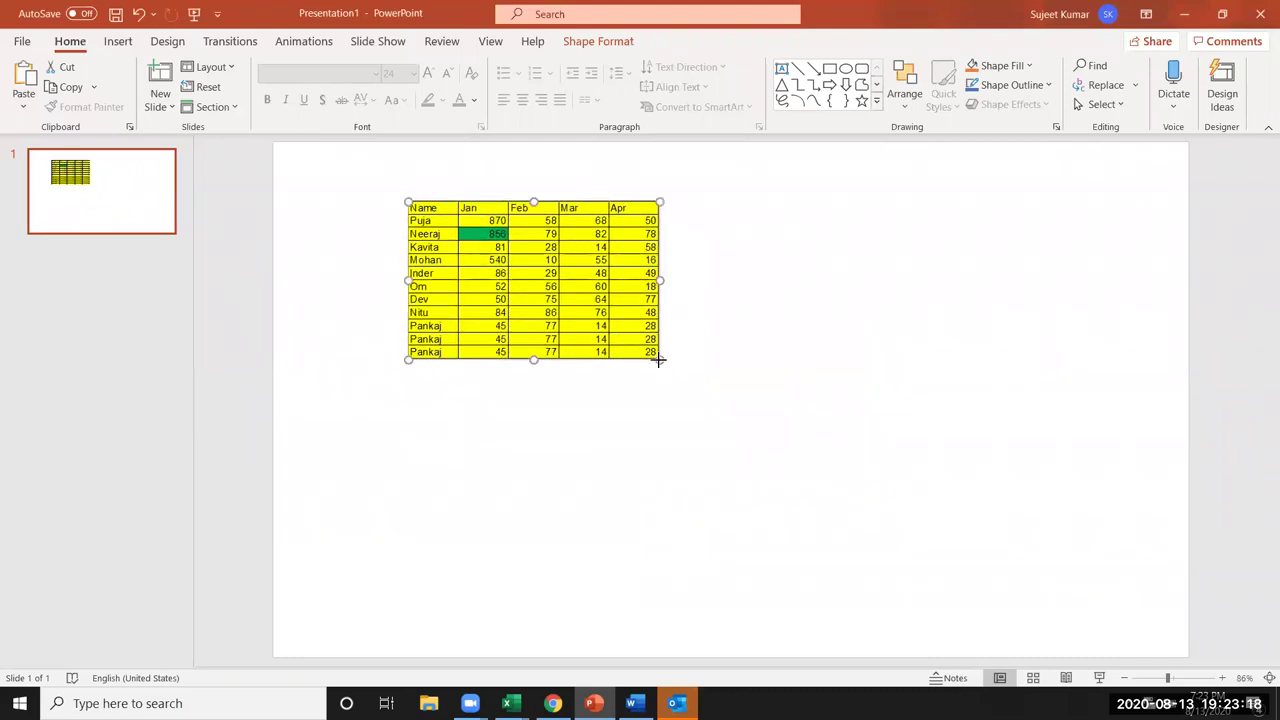
pyautogui.click(632, 703)
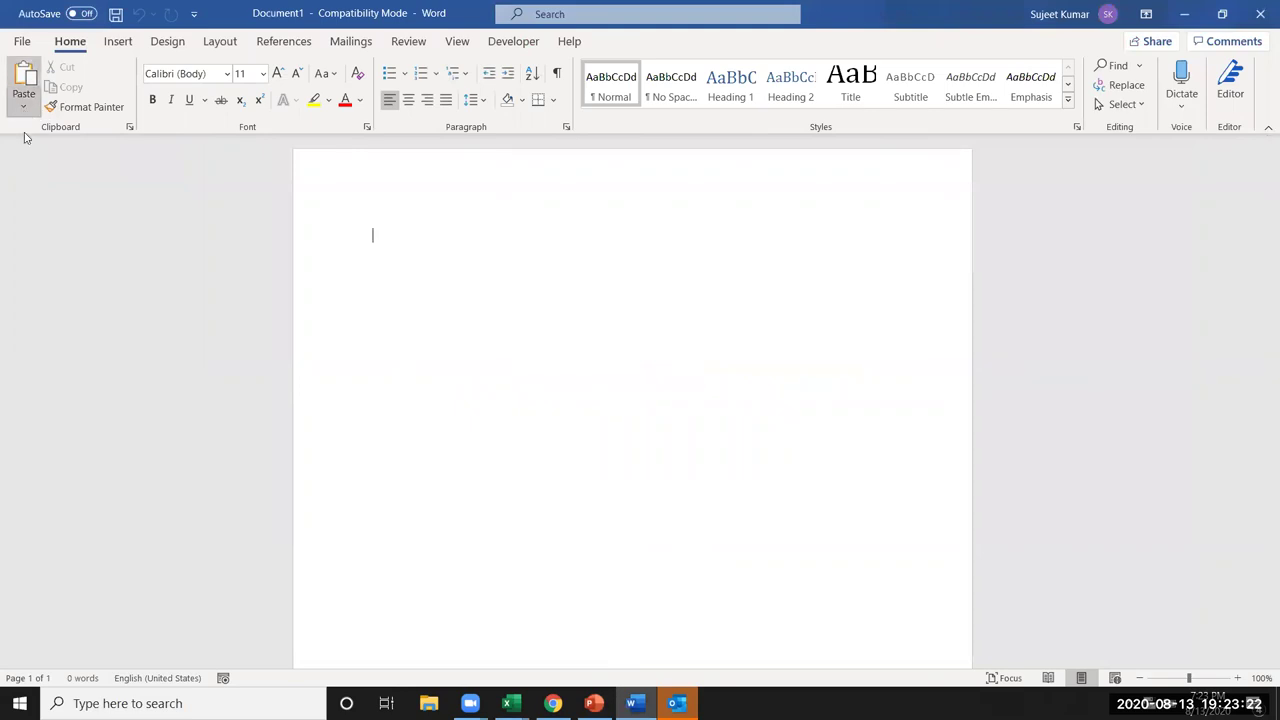
# Paste-link the score table into Document1 as an Excel Worksheet Object and enlarge it slightly
pyautogui.click(23, 106)
pyautogui.click(58, 182)
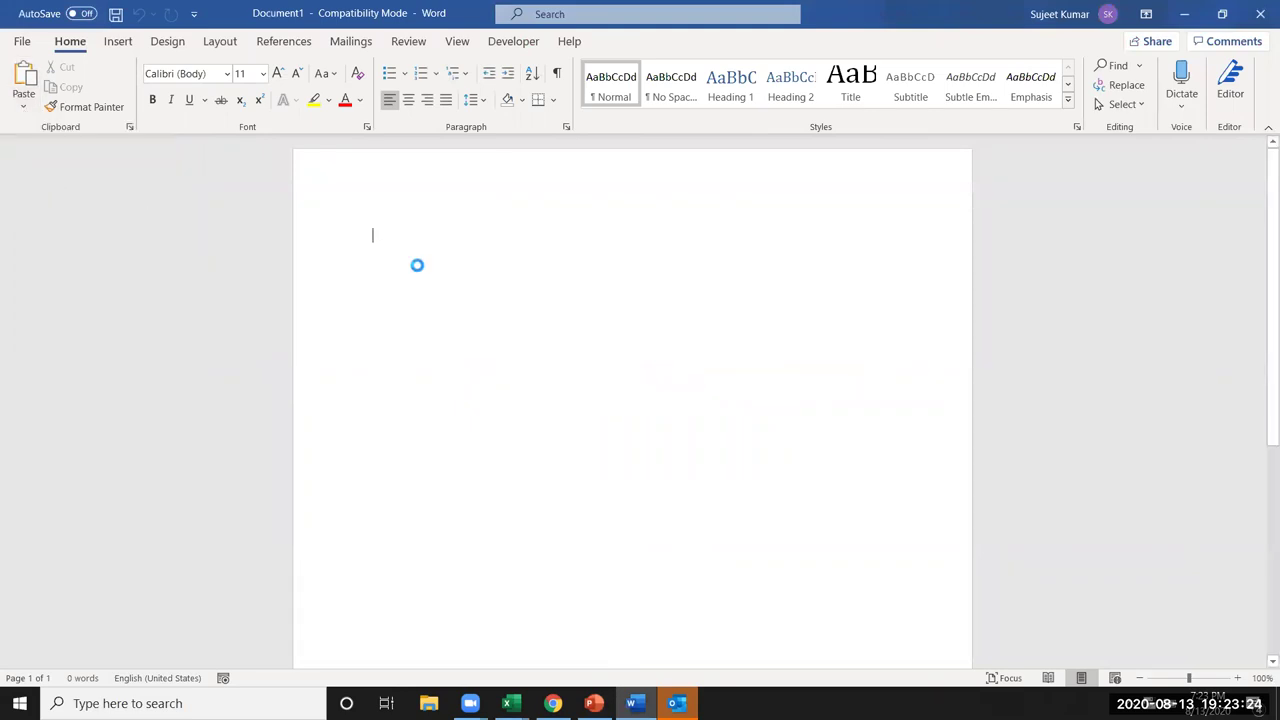
pyautogui.click(418, 284)
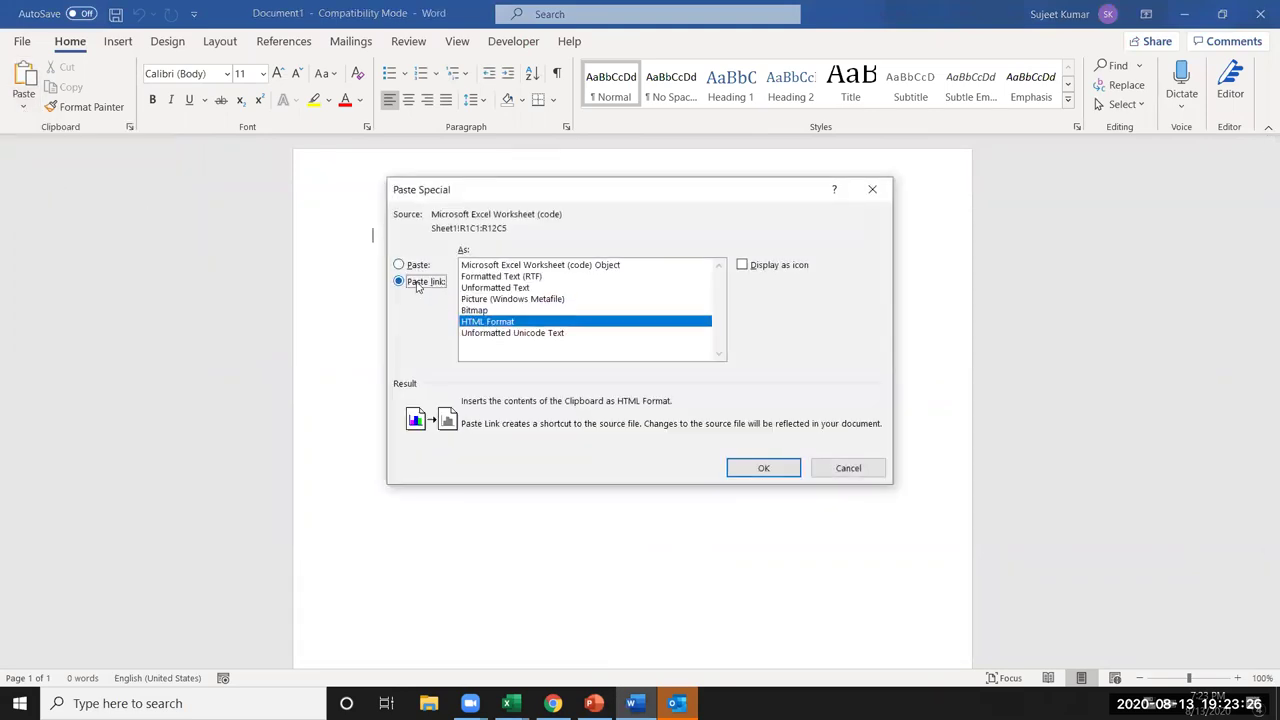
pyautogui.click(522, 266)
pyautogui.click(765, 467)
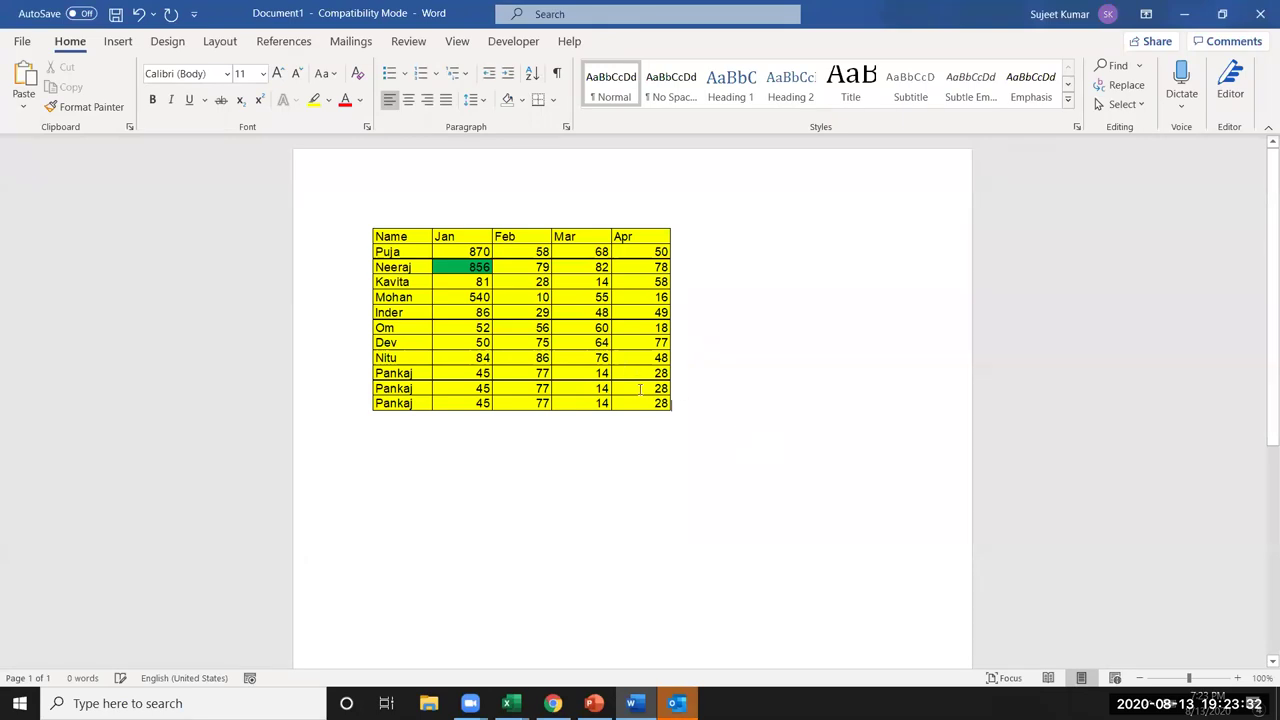
pyautogui.moveTo(673, 410); pyautogui.dragTo(687, 419)
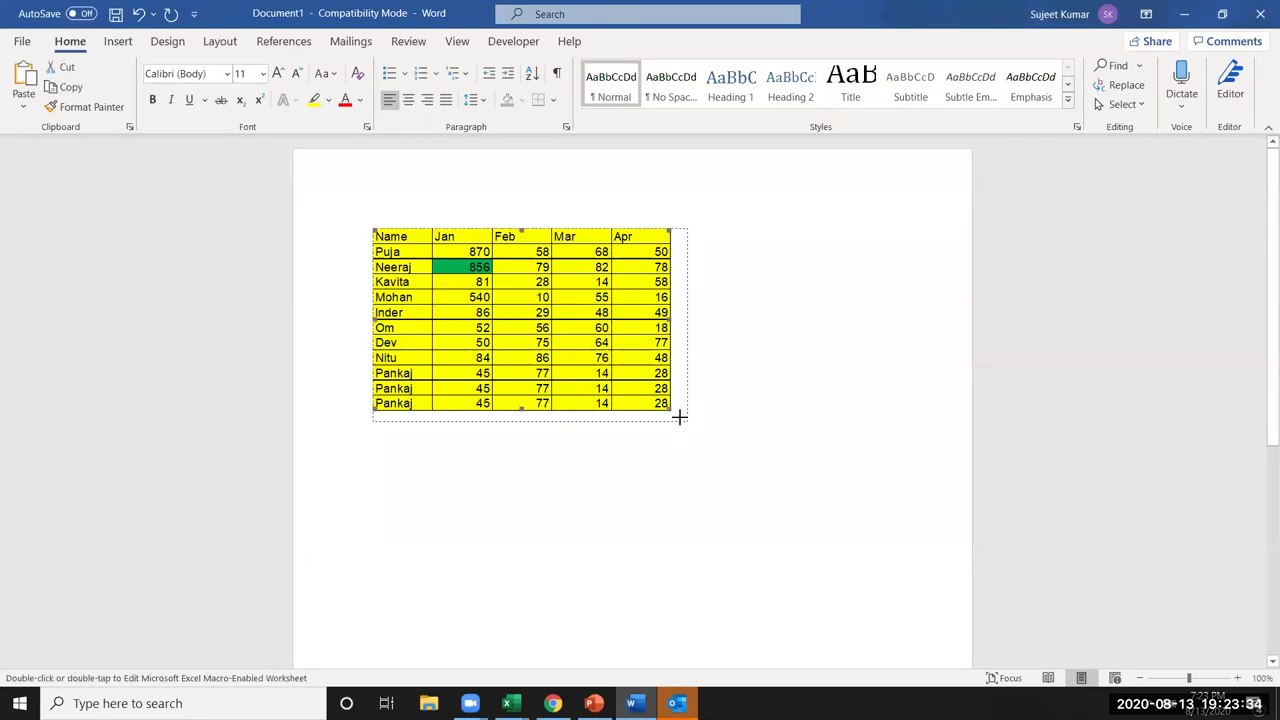
pyautogui.moveTo(508, 703)
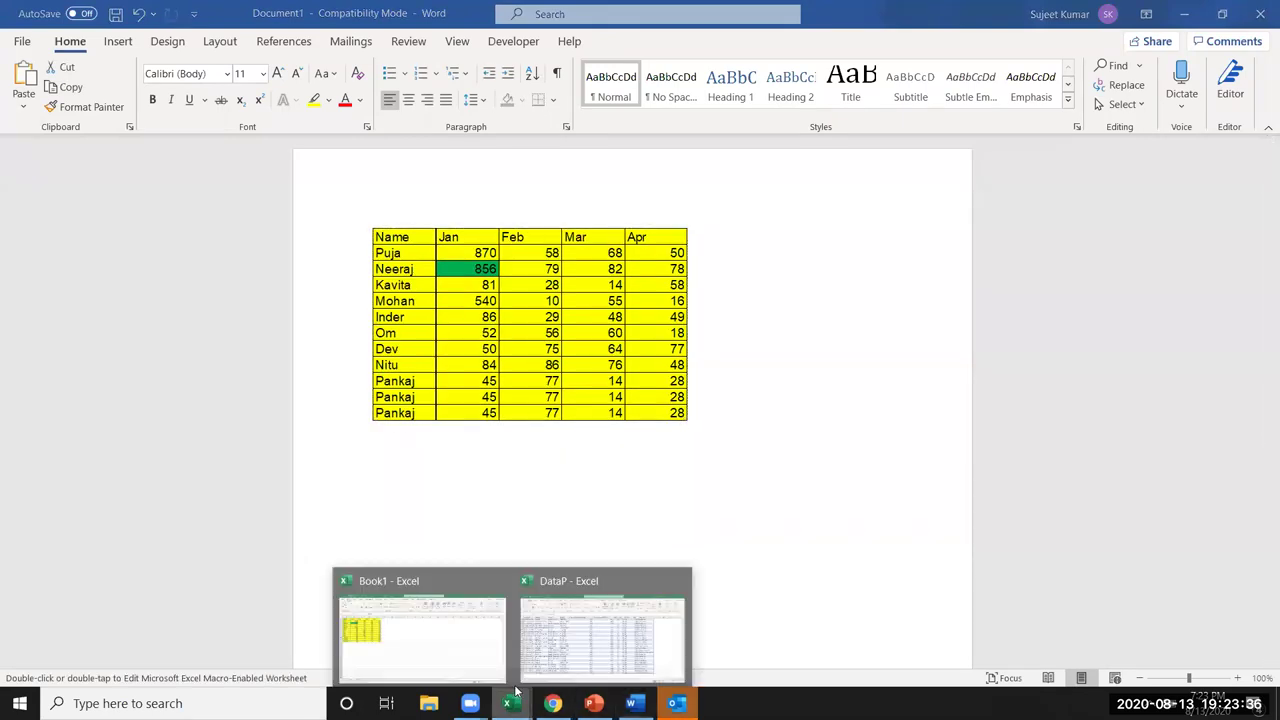
# In Book1, change the Jan value in B2 from 870 to 70, then switch to PowerPoint
pyautogui.click(430, 640)
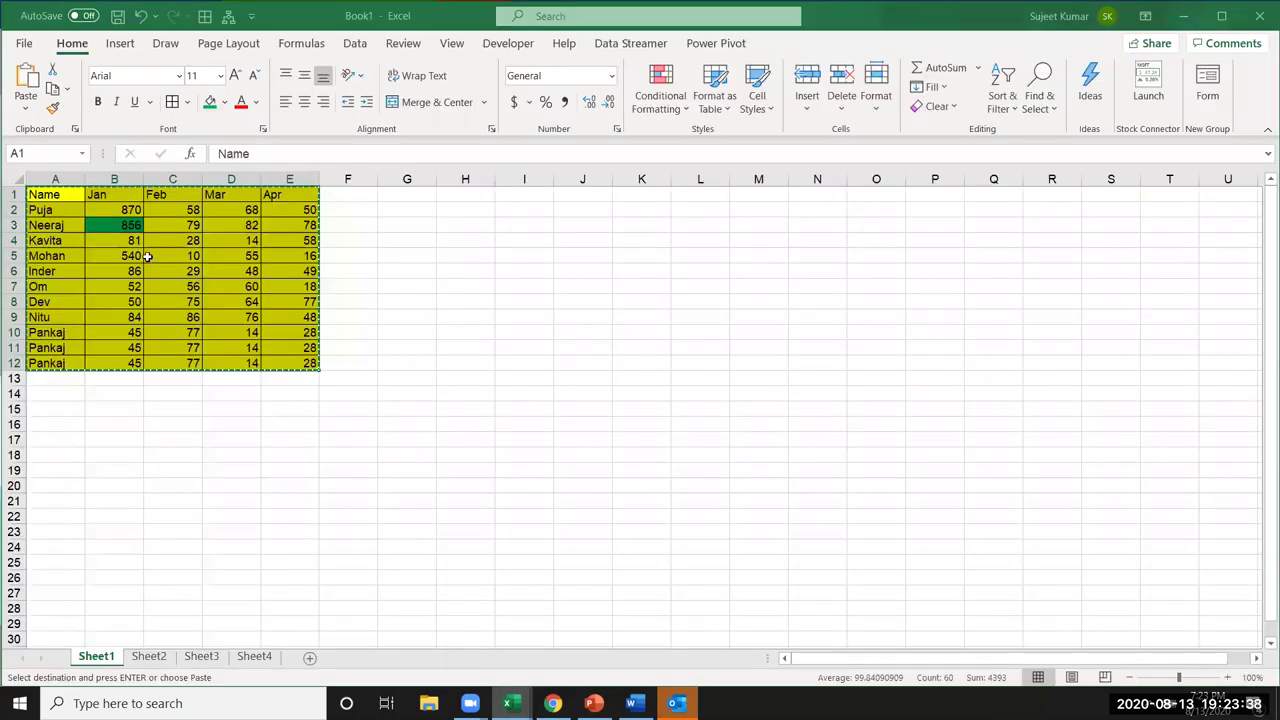
pyautogui.doubleClick(120, 210)
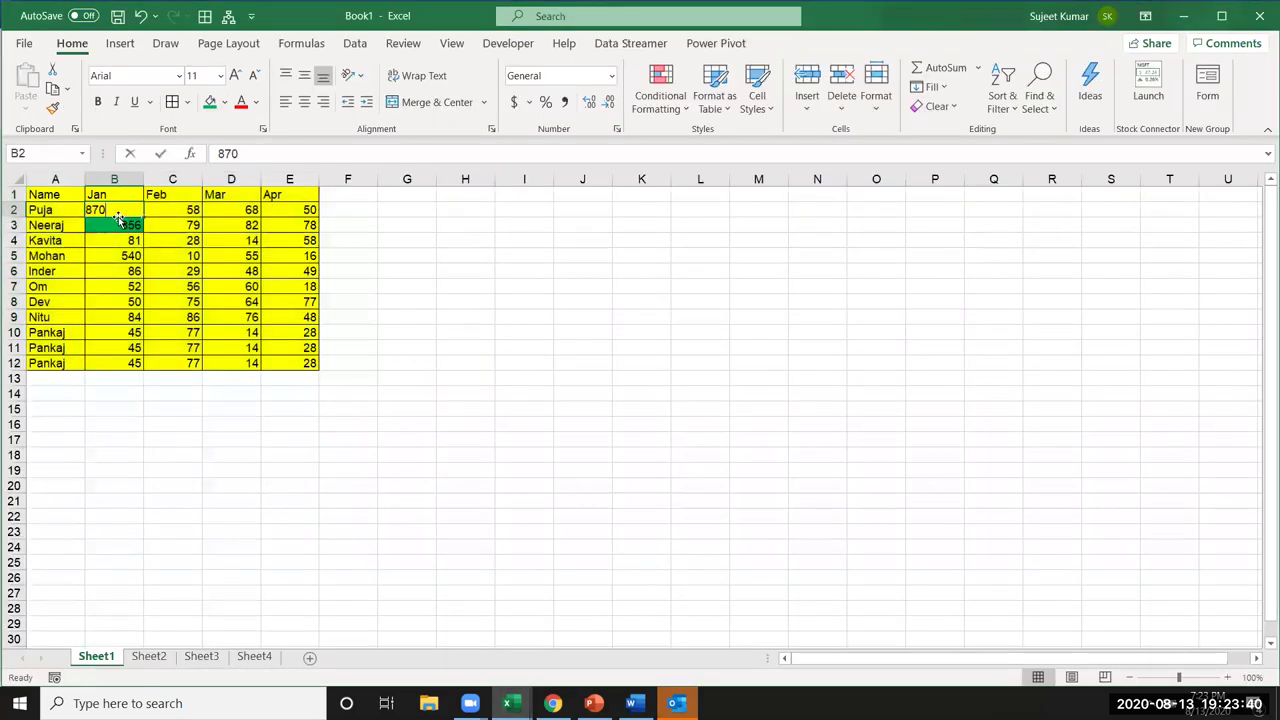
pyautogui.press('BackSpace')
pyautogui.press('Return')
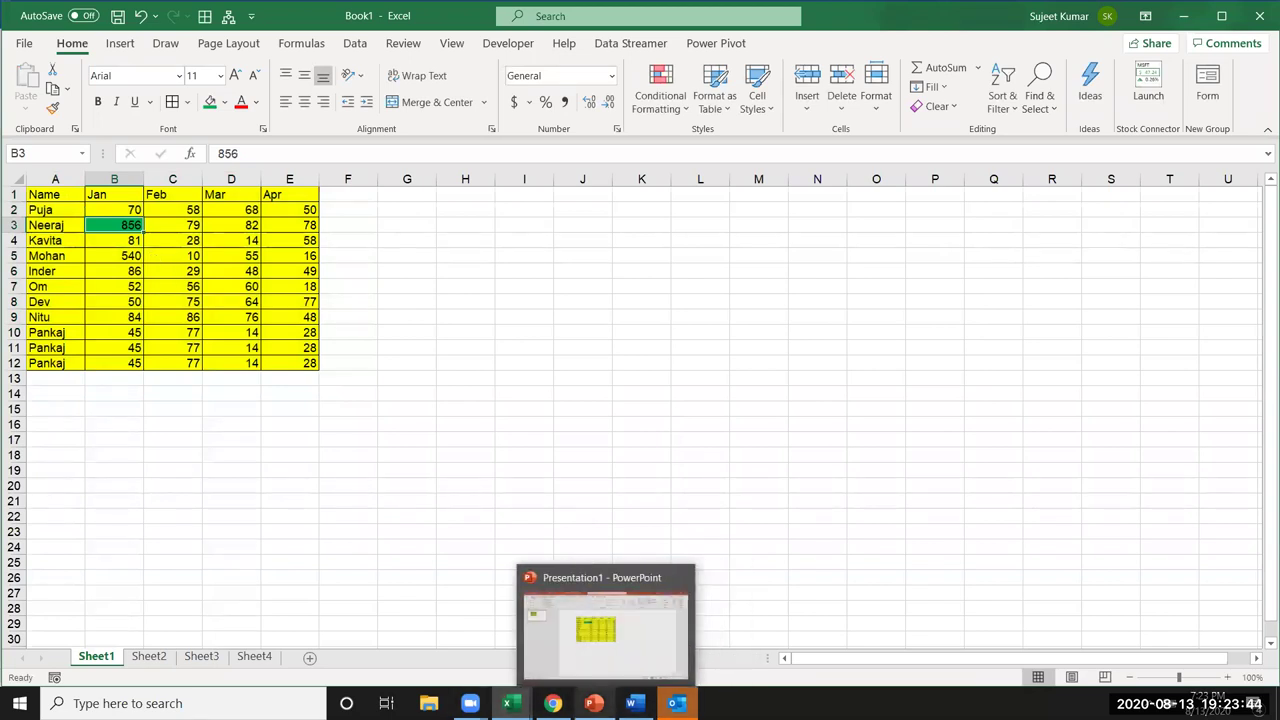
pyautogui.moveTo(593, 703)
pyautogui.click(563, 660)
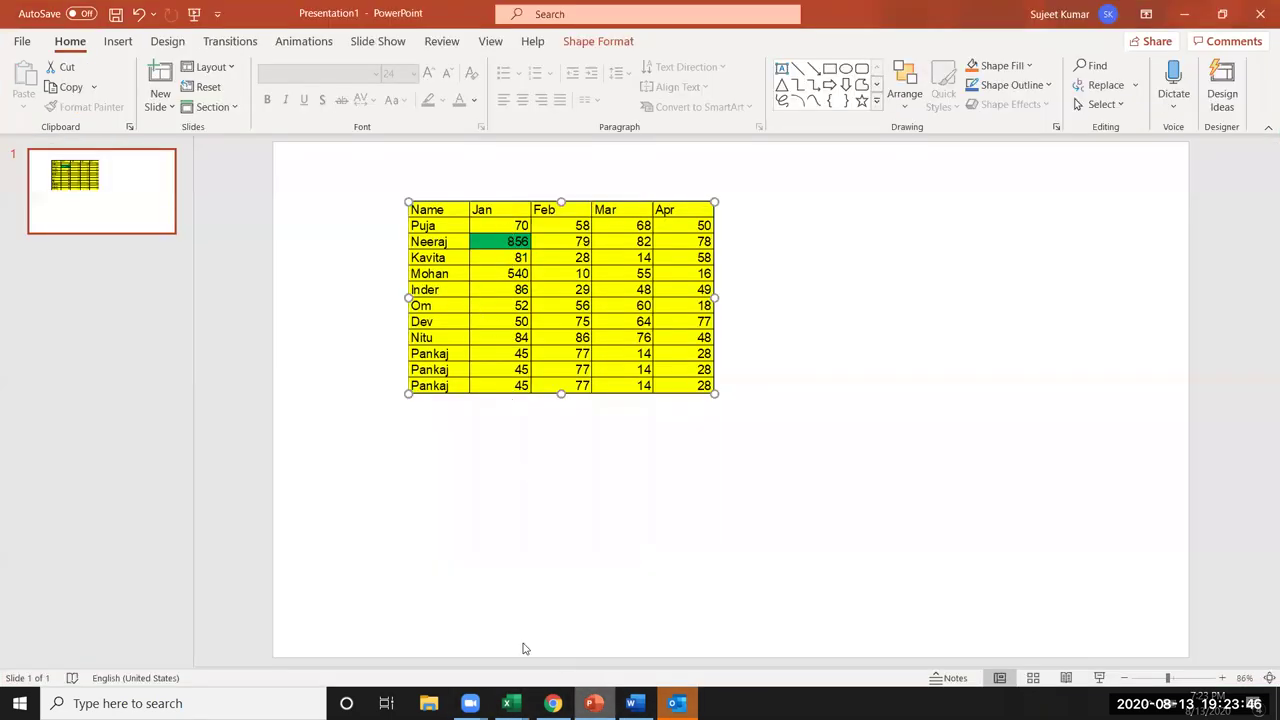
# Verify the slide's linked table shows 70 in the first Jan row, then switch to Word
pyautogui.hotkey('alt', 'Tab')
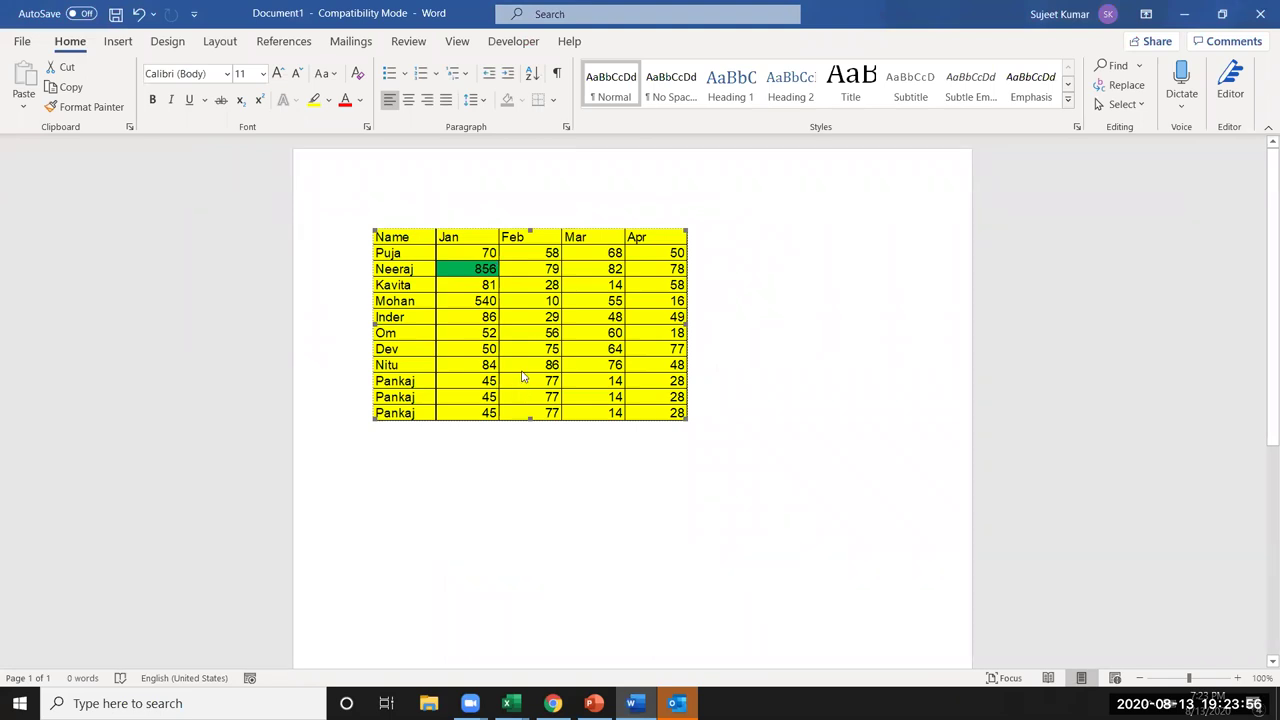
# Close Document1 without saving and quit Word
pyautogui.rightClick(522, 376)
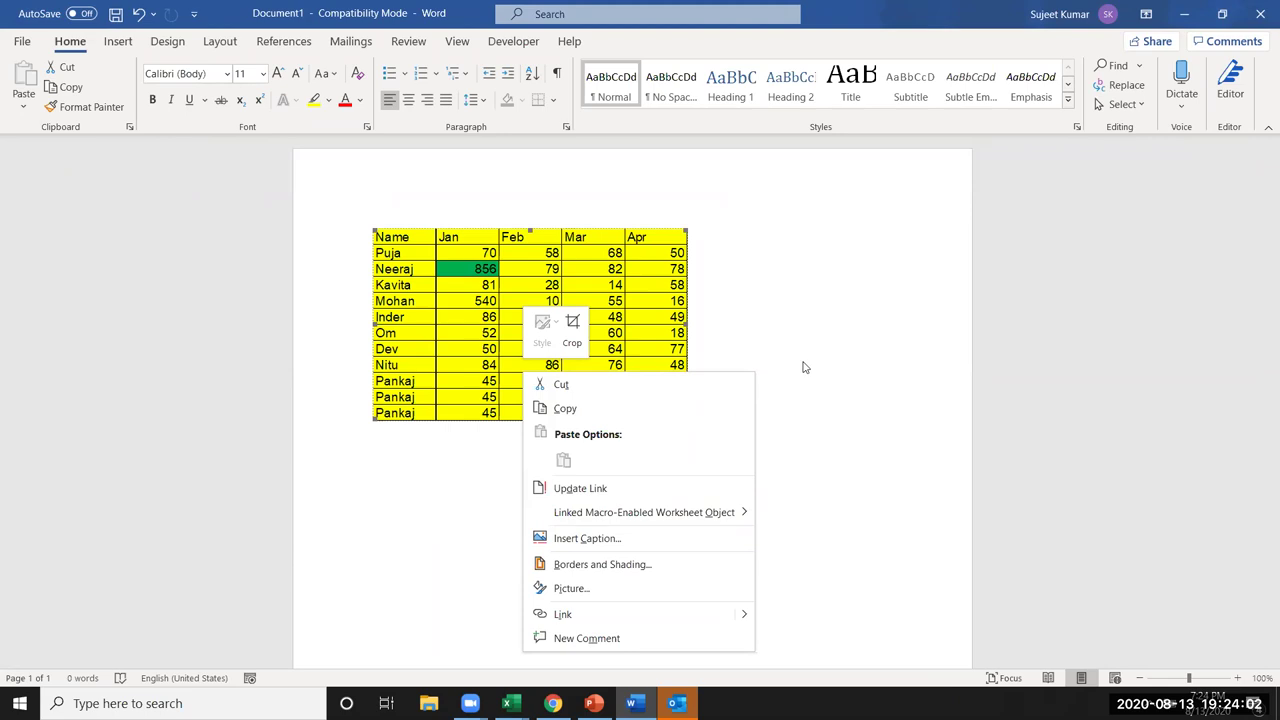
pyautogui.press('Escape')
pyautogui.click(1260, 14)
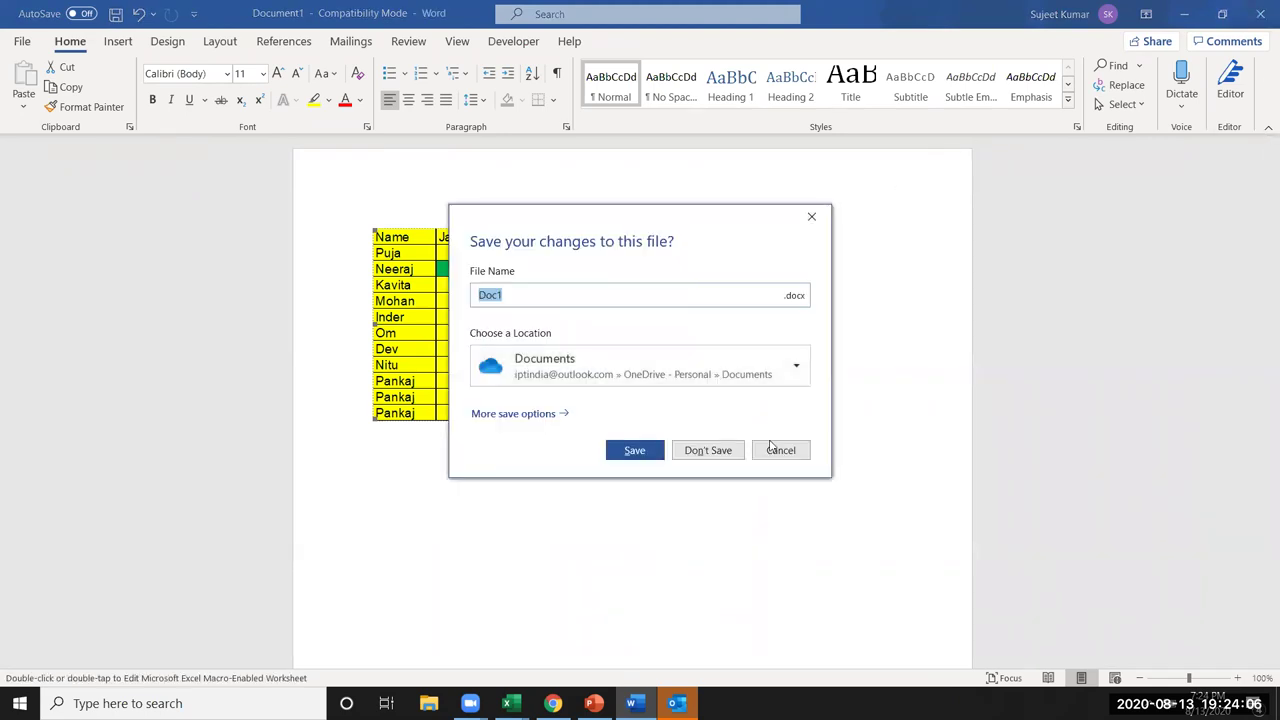
pyautogui.click(706, 452)
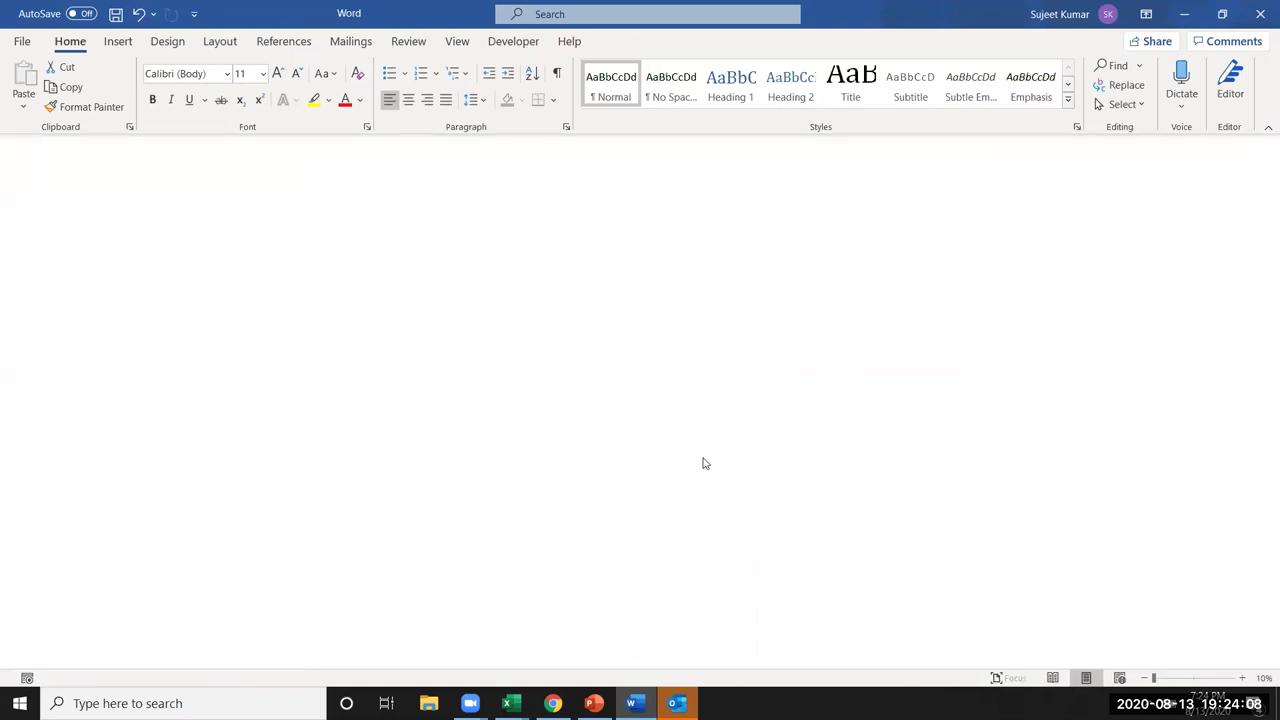
pyautogui.click(1260, 16)
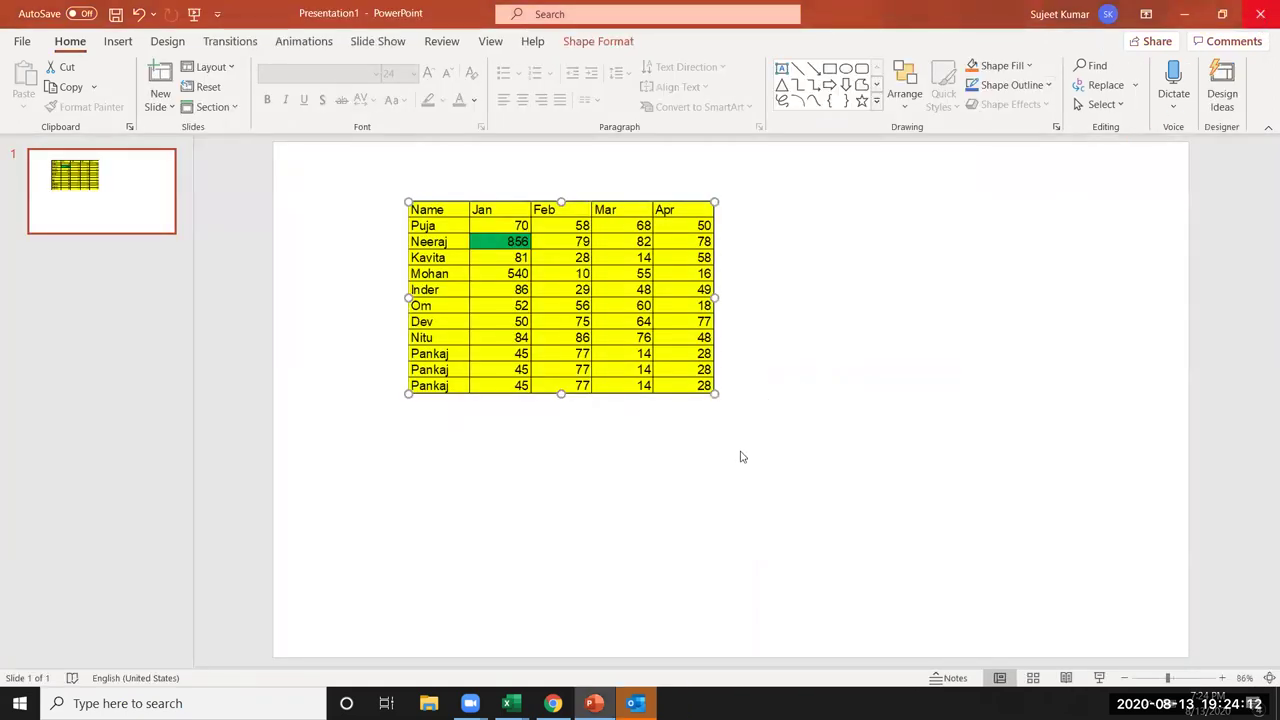
# Return to the Book1 workbook and launch File Explorer
pyautogui.hotkey('alt', 'Tab')
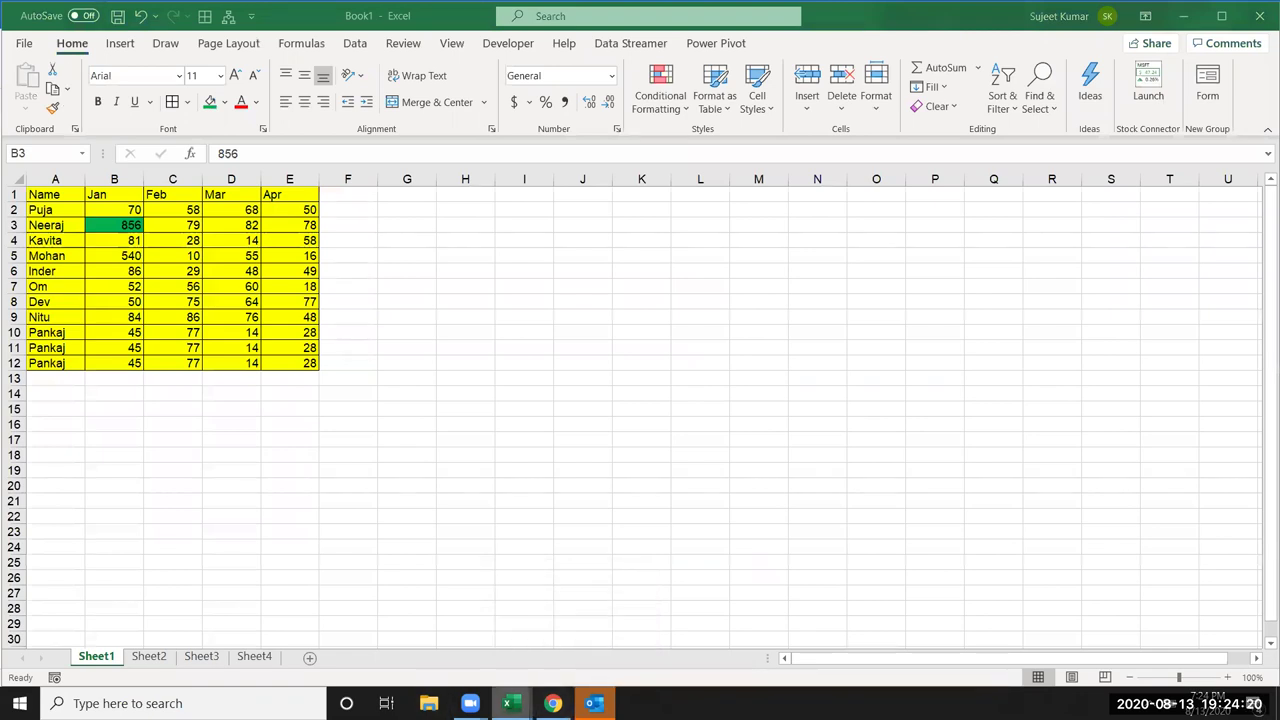
pyautogui.click(428, 703)
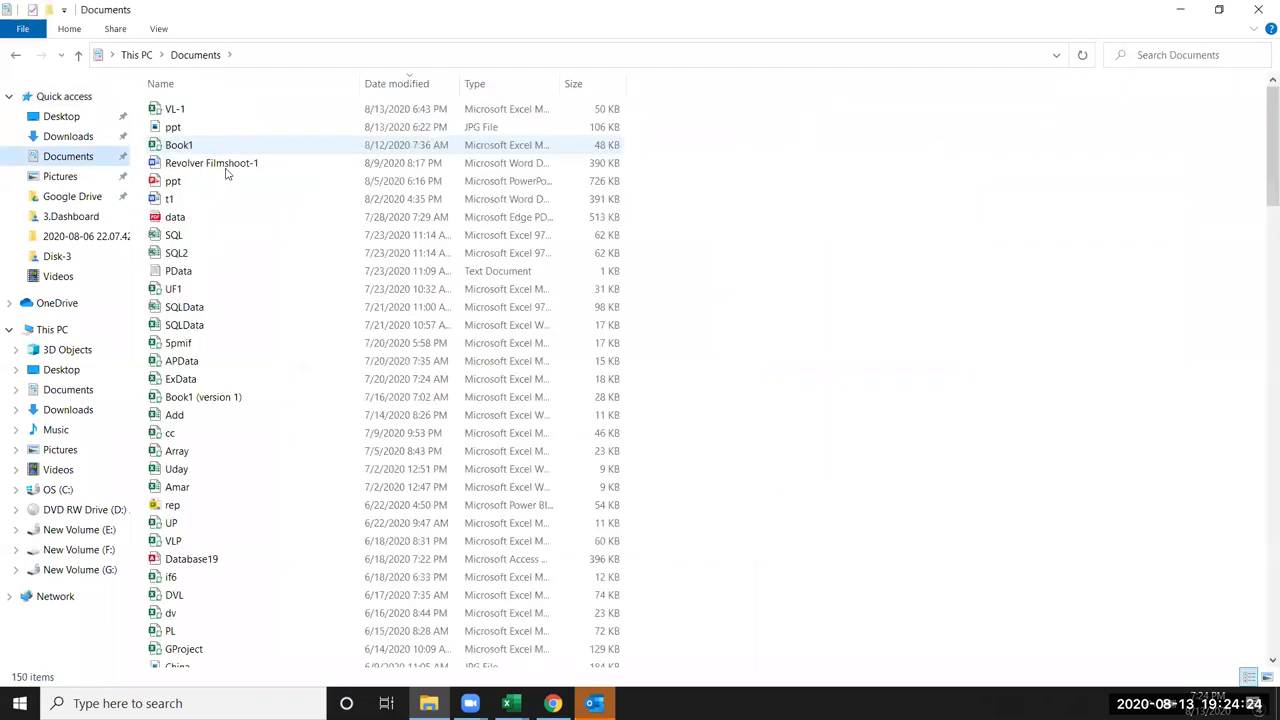
# Open the Revolver Filmshoot-1 document from the Documents folder
pyautogui.doubleClick(229, 163)
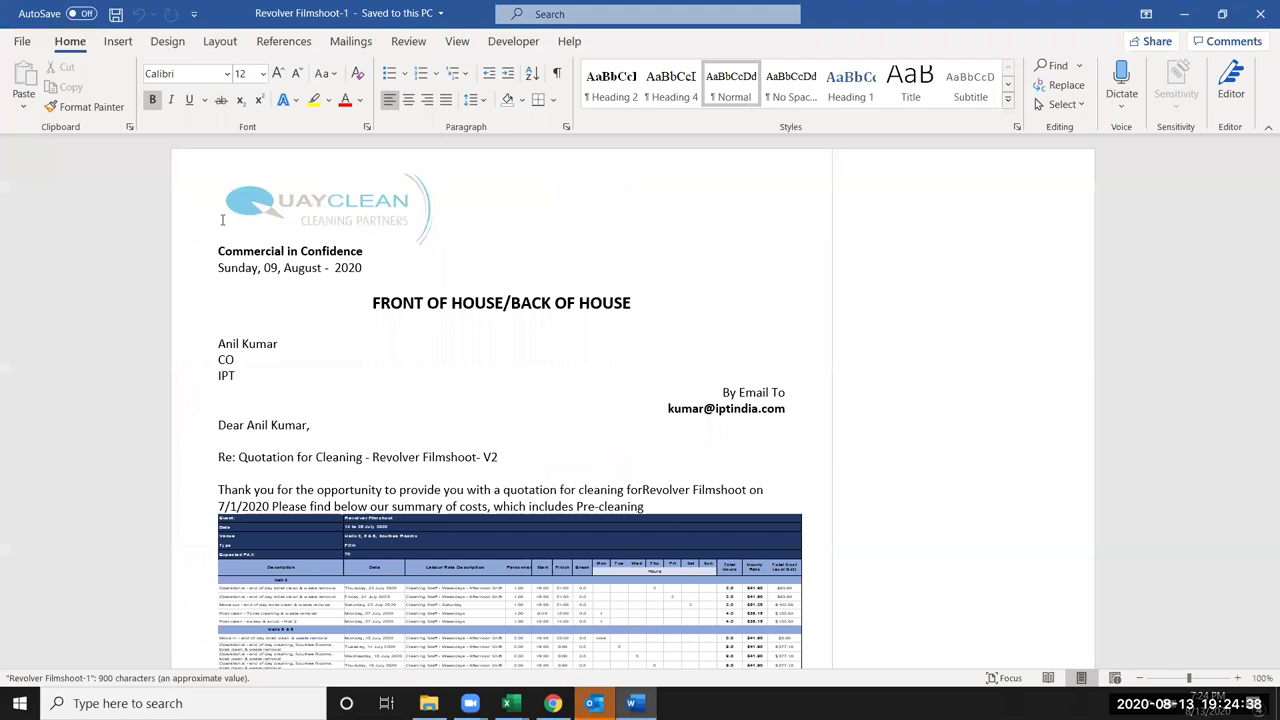
# Review the quotation letter and its cost table, then close Word and File Explorer
pyautogui.click(249, 343)
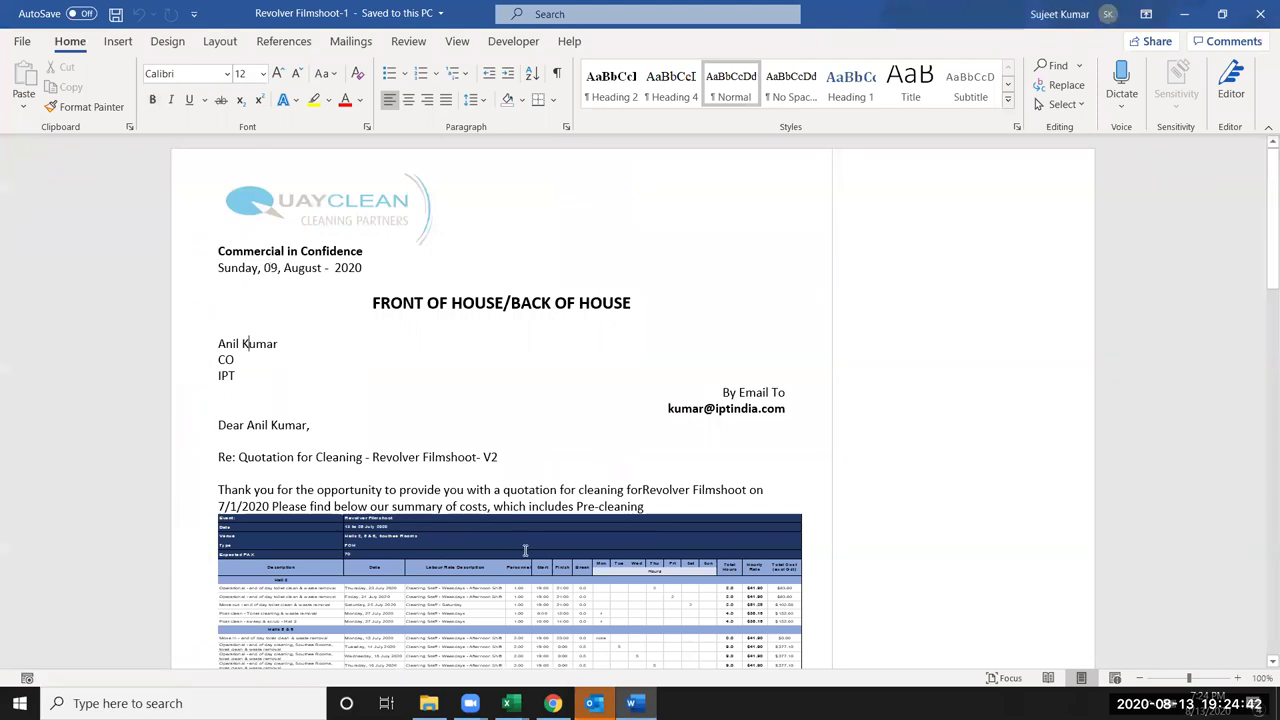
pyautogui.scroll(-3, 384, 571)
pyautogui.scroll(-1, 370, 480)
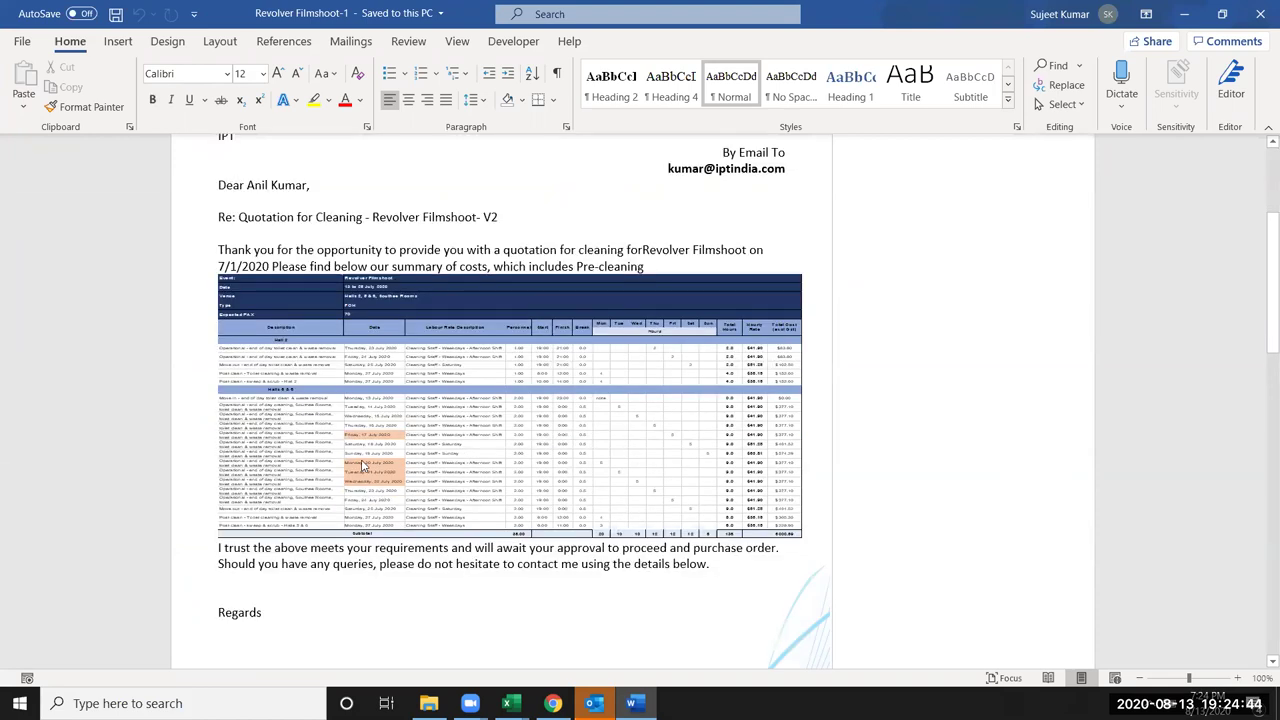
pyautogui.click(363, 465)
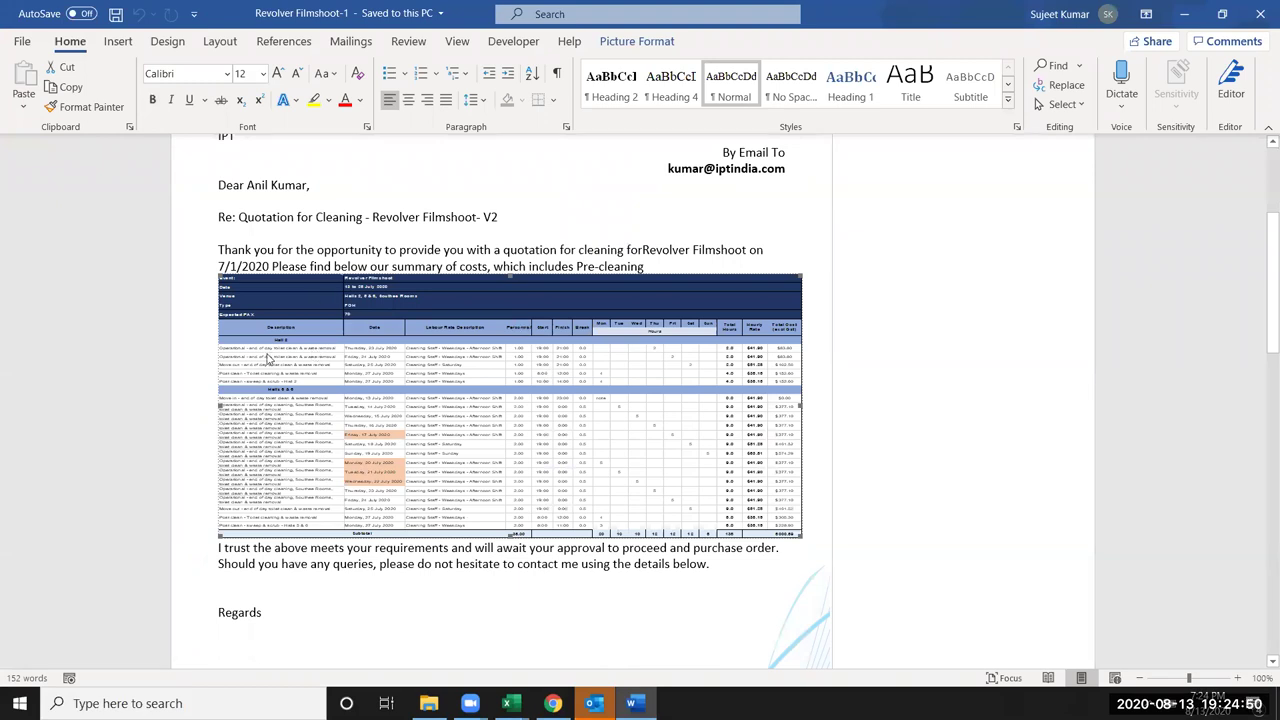
pyautogui.click(1260, 14)
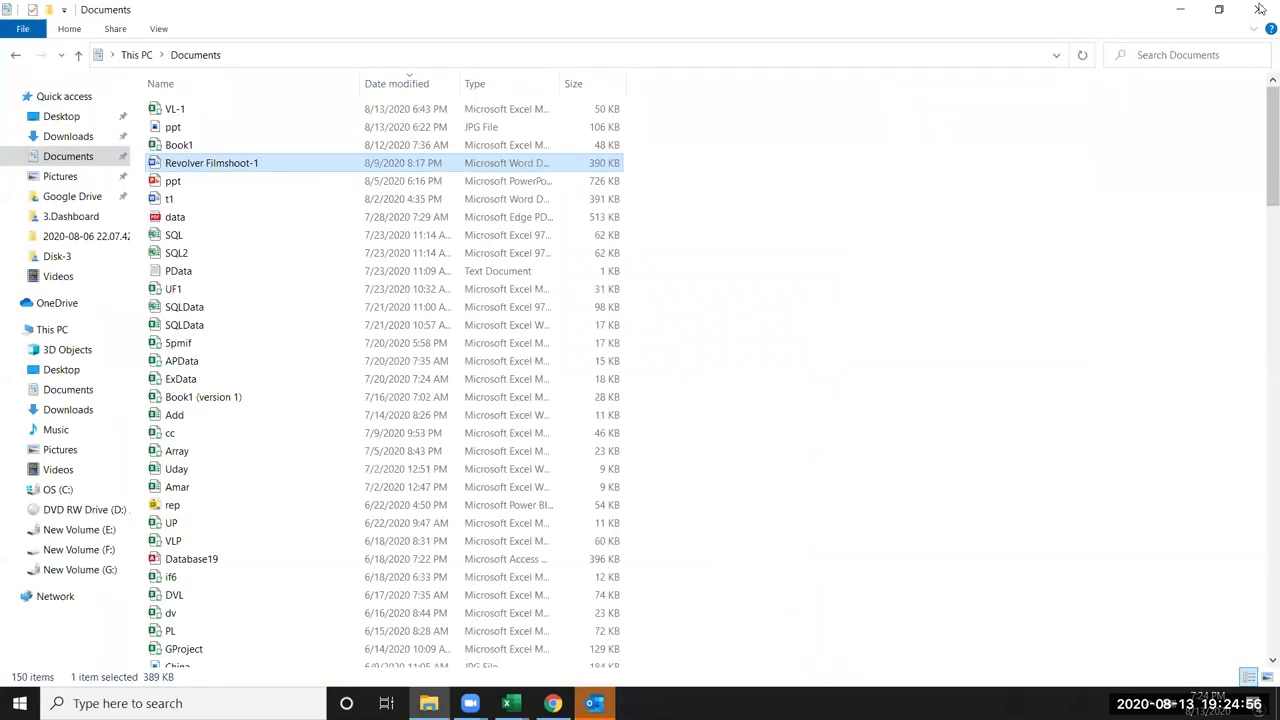
pyautogui.click(1260, 9)
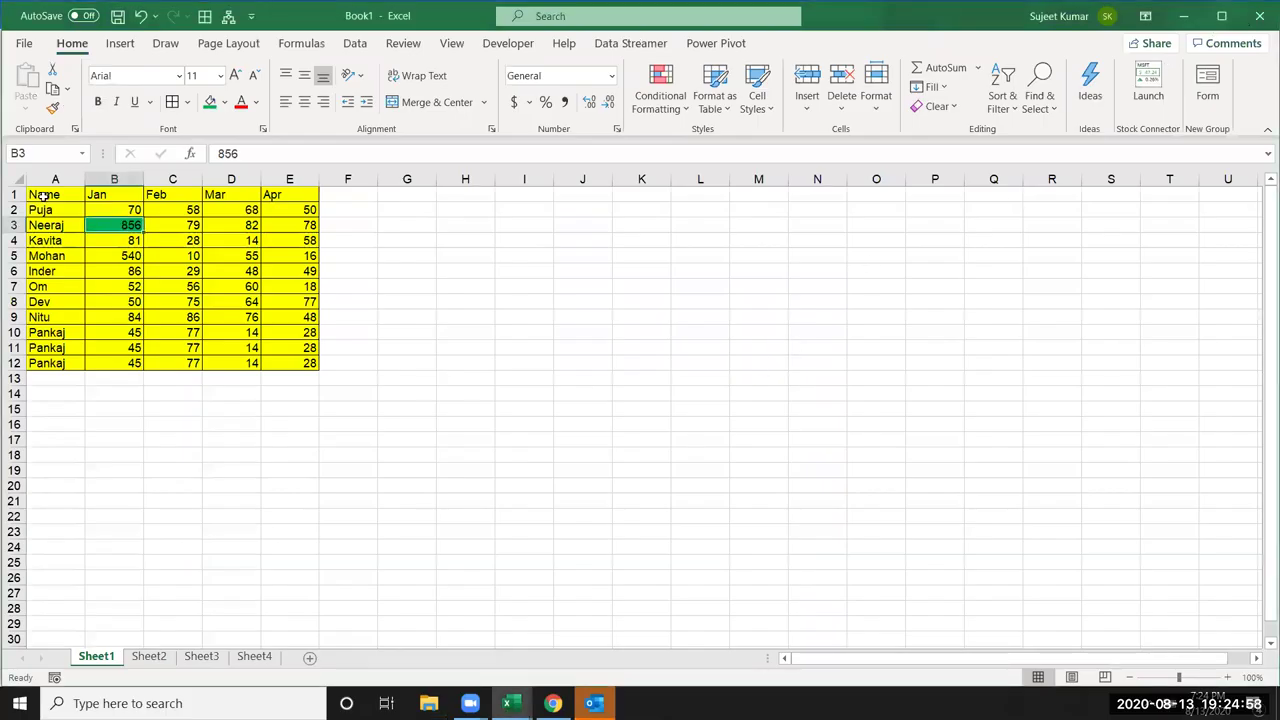
# Select the table A1:E12 in Book1, then switch to the Outlook inbox
pyautogui.moveTo(44, 197); pyautogui.dragTo(286, 360)
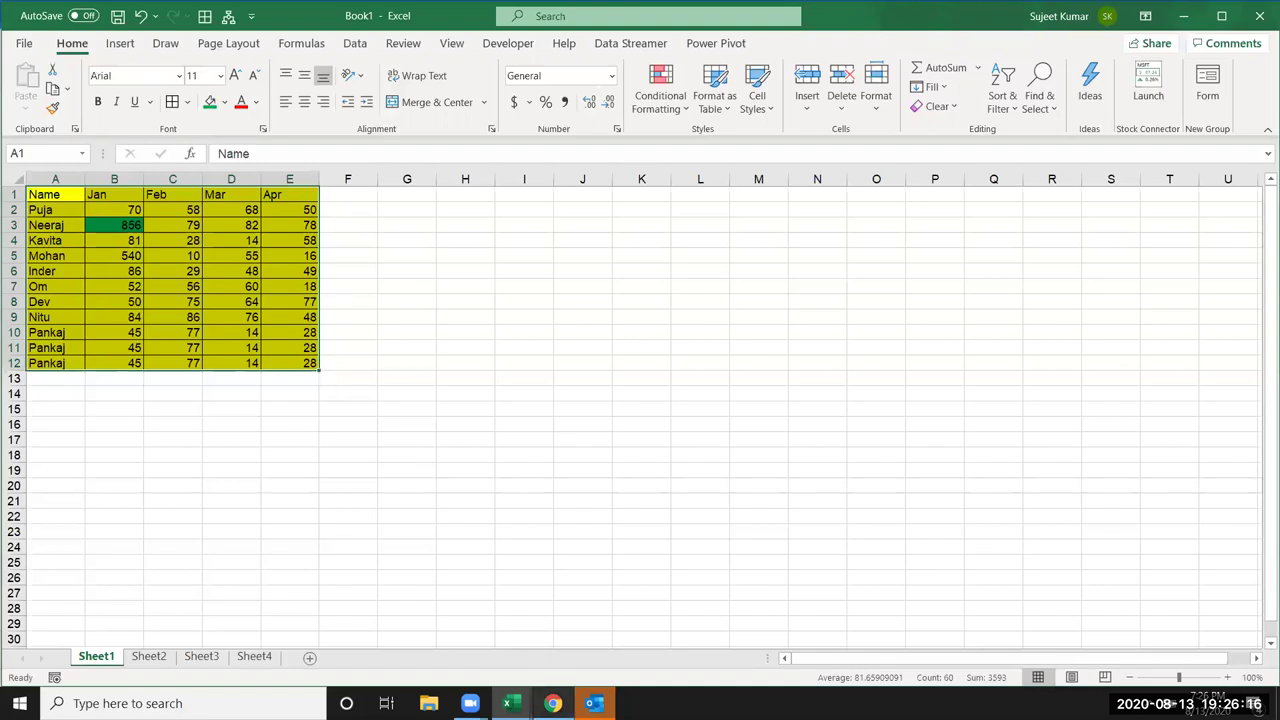
pyautogui.click(594, 703)
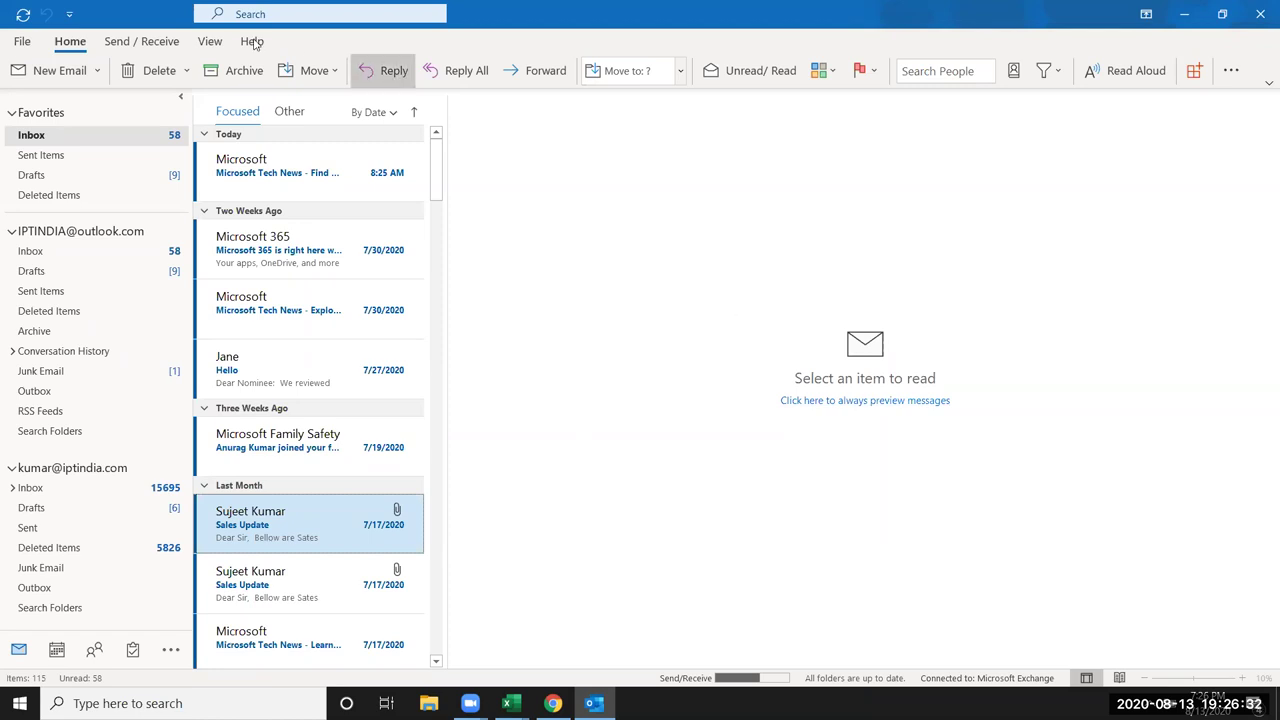
# Start a new email, then copy the table A1:E12 from the Book1 workbook
pyautogui.click(44, 63)
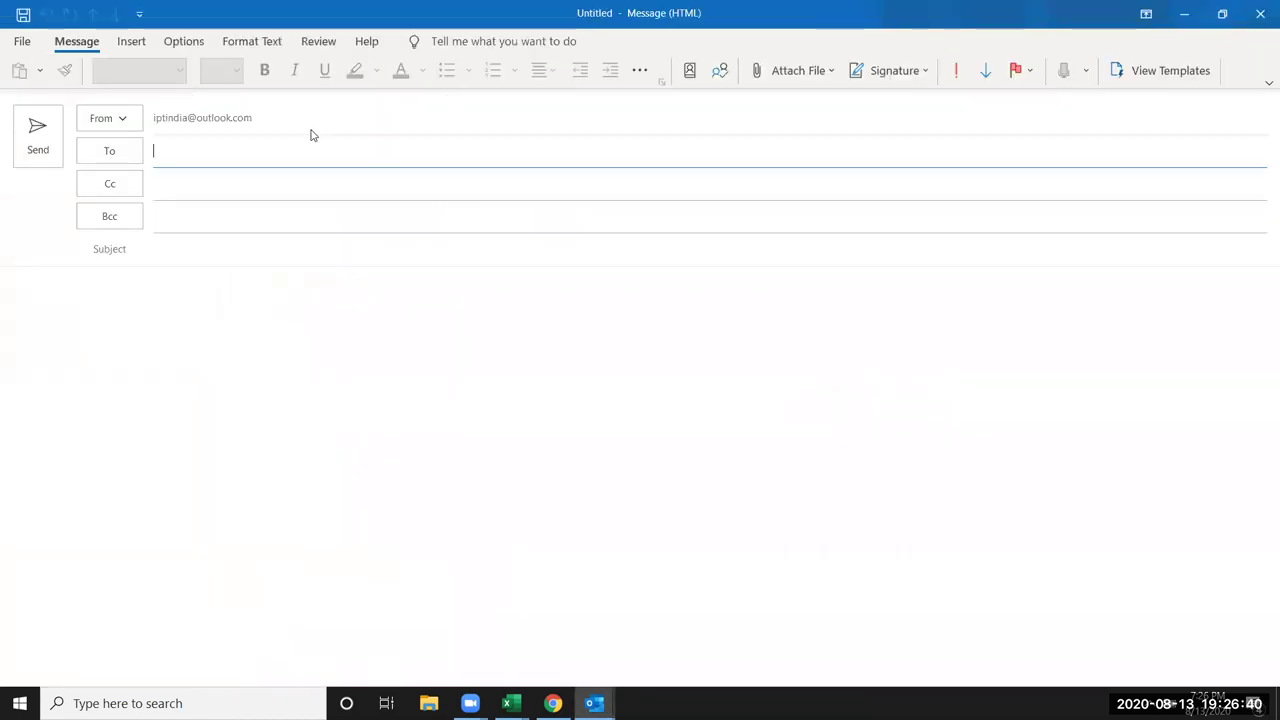
pyautogui.moveTo(508, 703)
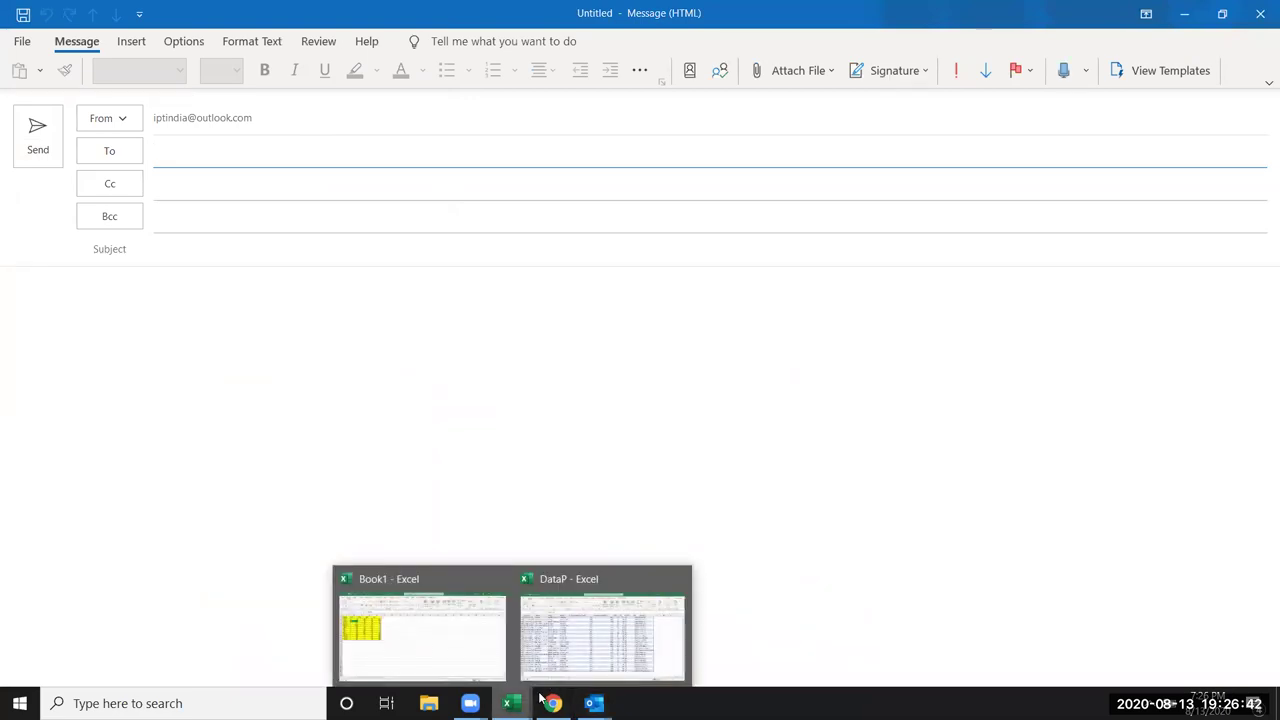
pyautogui.click(437, 631)
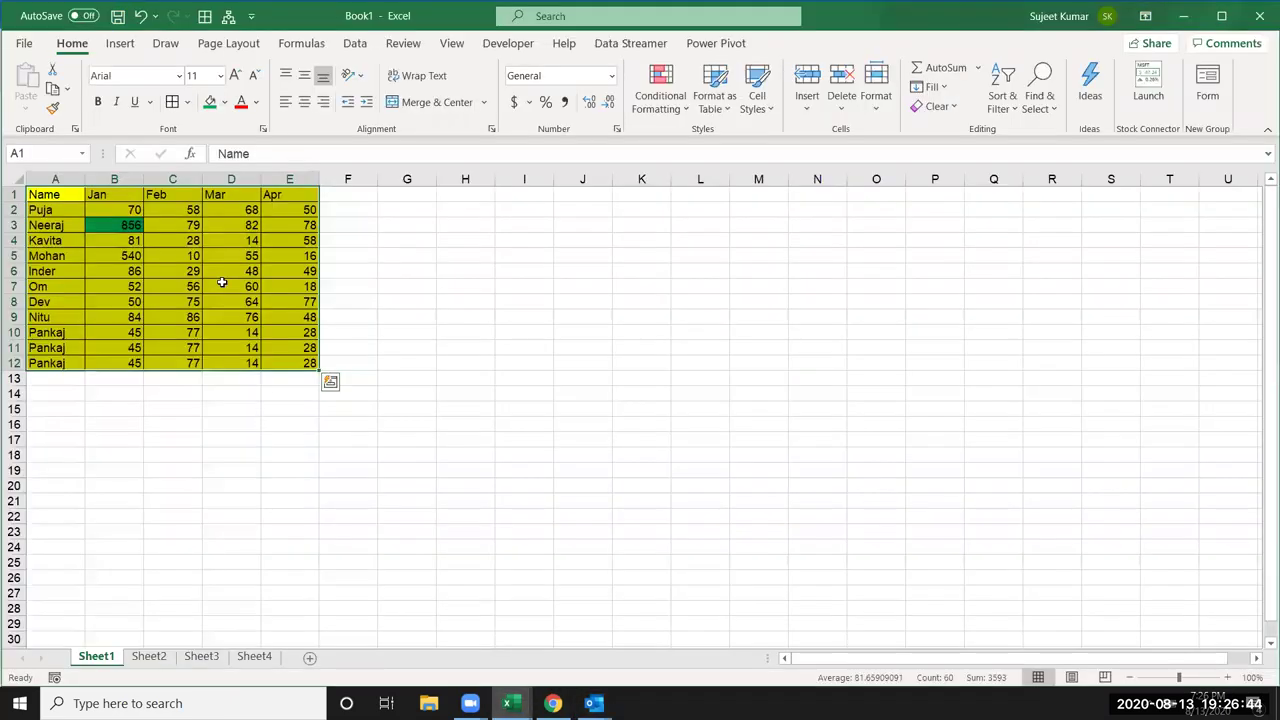
pyautogui.hotkey('ctrl', 'c')
pyautogui.click(552, 703)
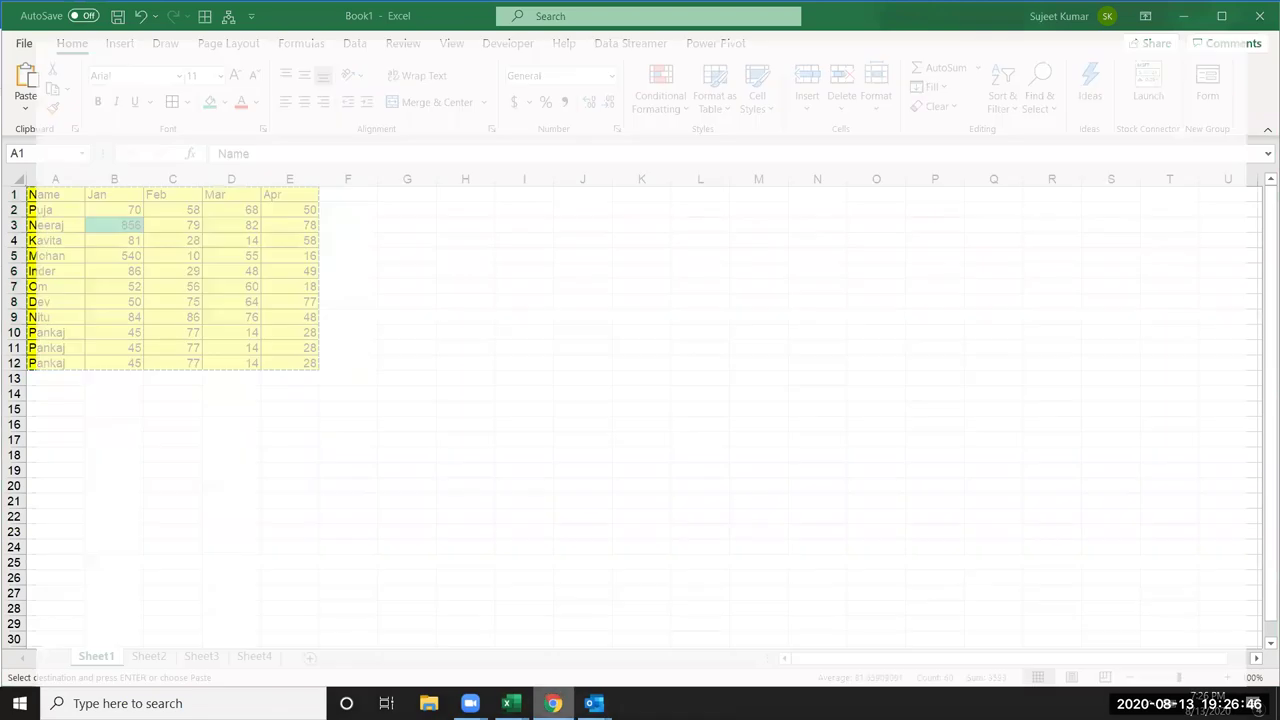
pyautogui.moveTo(594, 703)
pyautogui.click(638, 656)
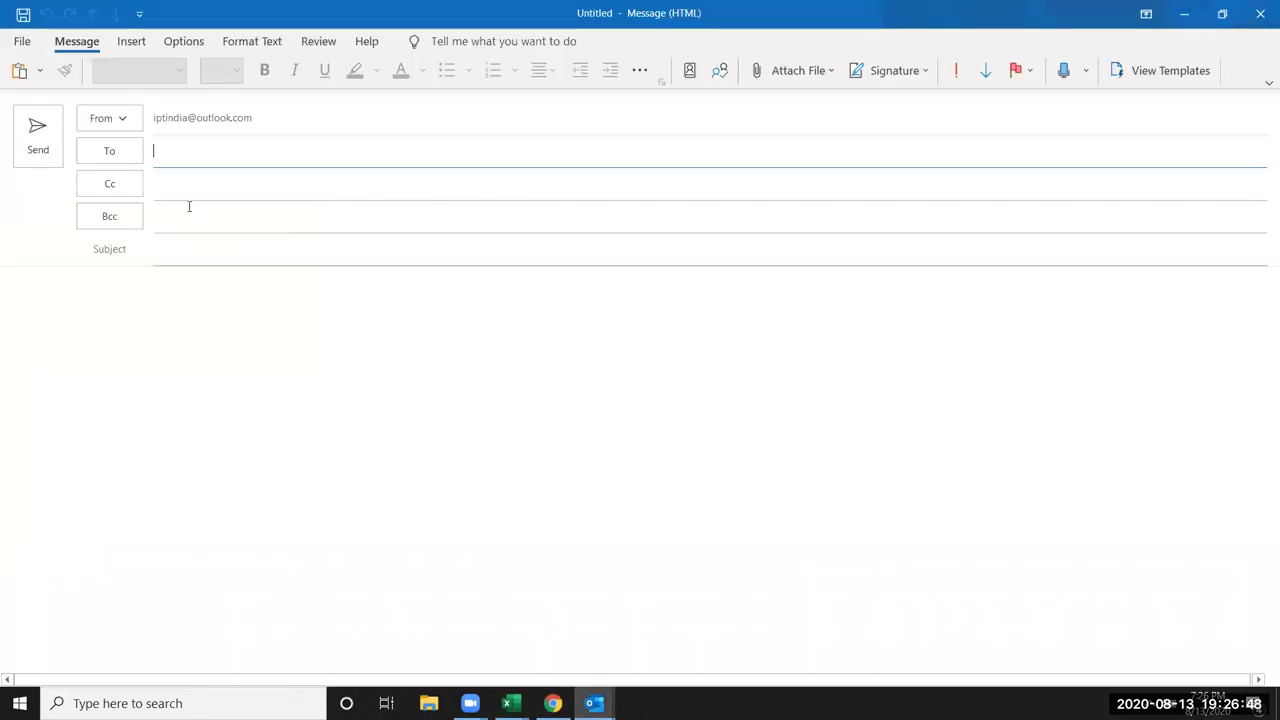
# Address the message to the recent contact and enter the subject 'Salaes Update'
pyautogui.click(234, 151)
pyautogui.write('i')
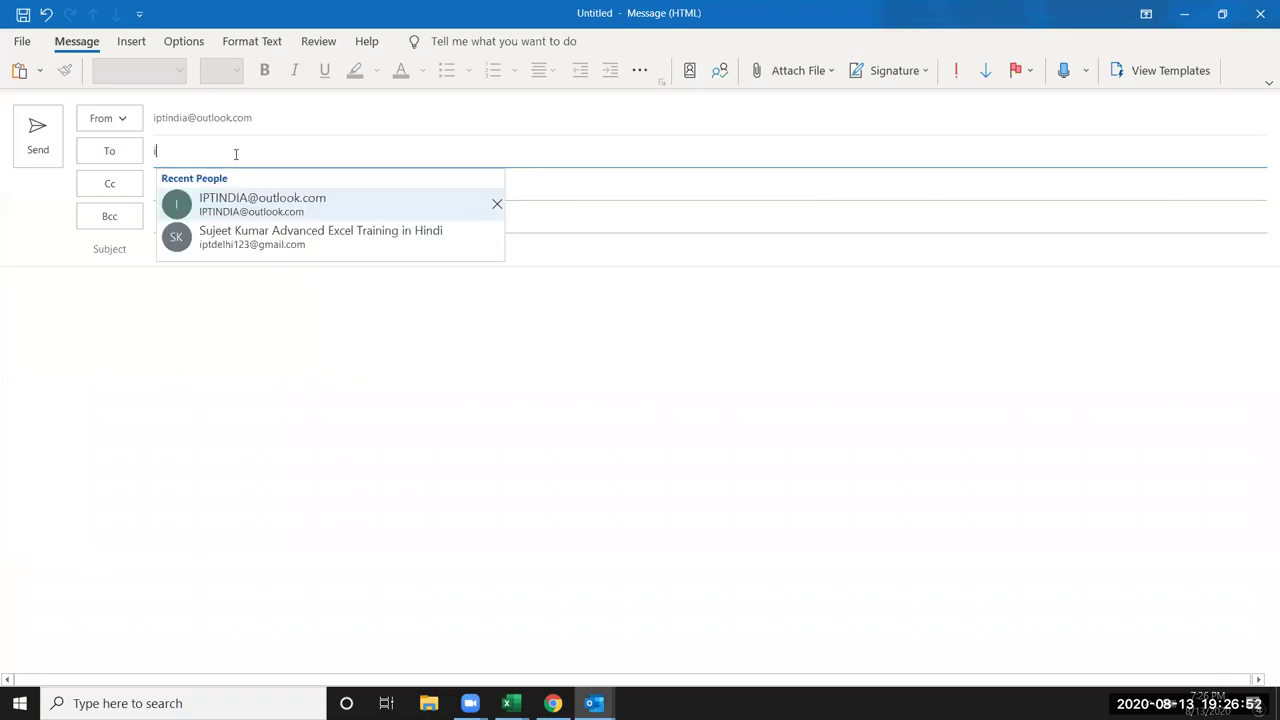
pyautogui.click(229, 201)
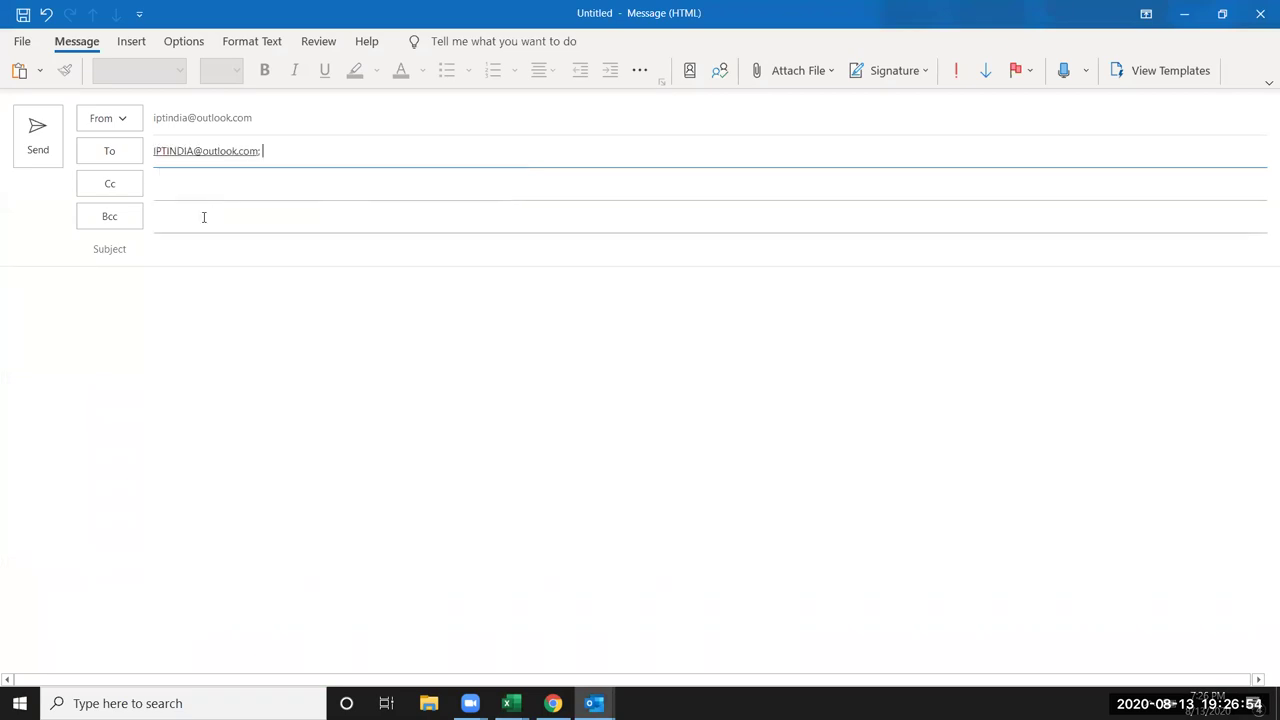
pyautogui.click(201, 214)
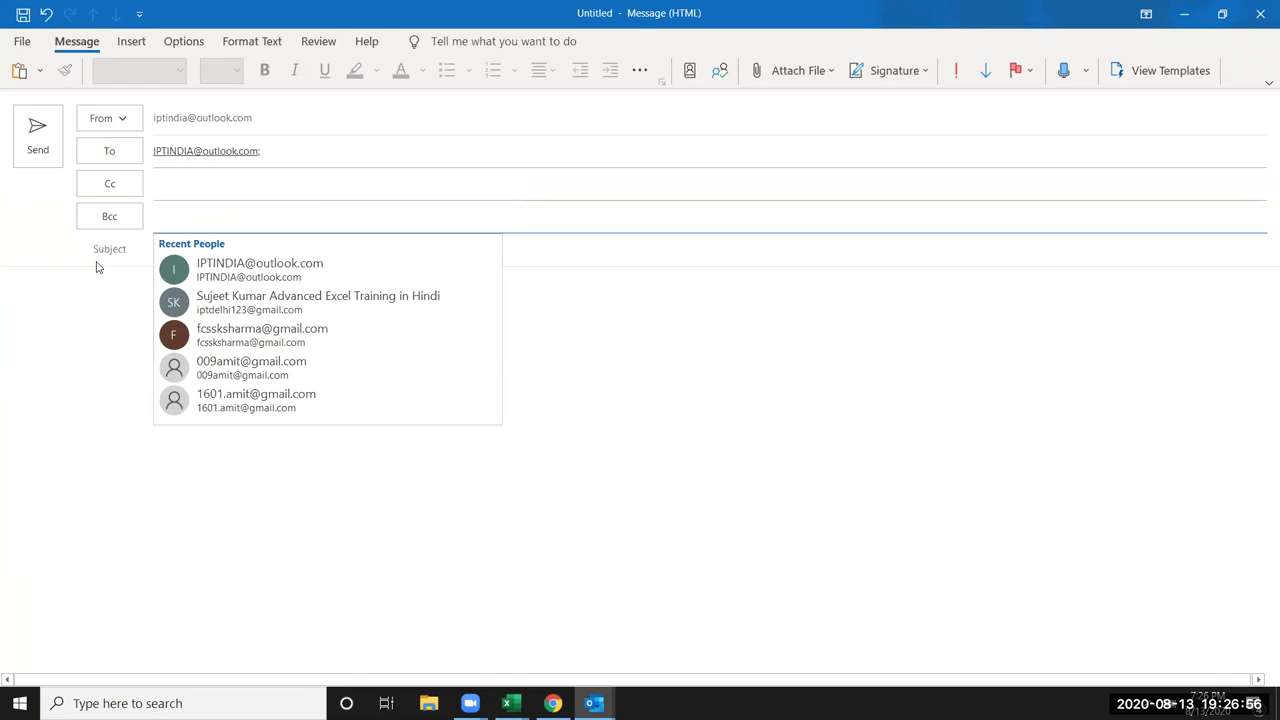
pyautogui.click(157, 257)
pyautogui.write('Sale')
pyautogui.press('BackSpace')
pyautogui.press('BackSpace')
pyautogui.write('laes Update')
# Type 'Dear Sir/', 'Bellow are Sales Update', 'Thanks' and the sender's name in the body
pyautogui.click(84, 325)
pyautogui.press('Return')
pyautogui.write('D')
pyautogui.write('Sir/')
pyautogui.press('Return')
pyautogui.write('Be')
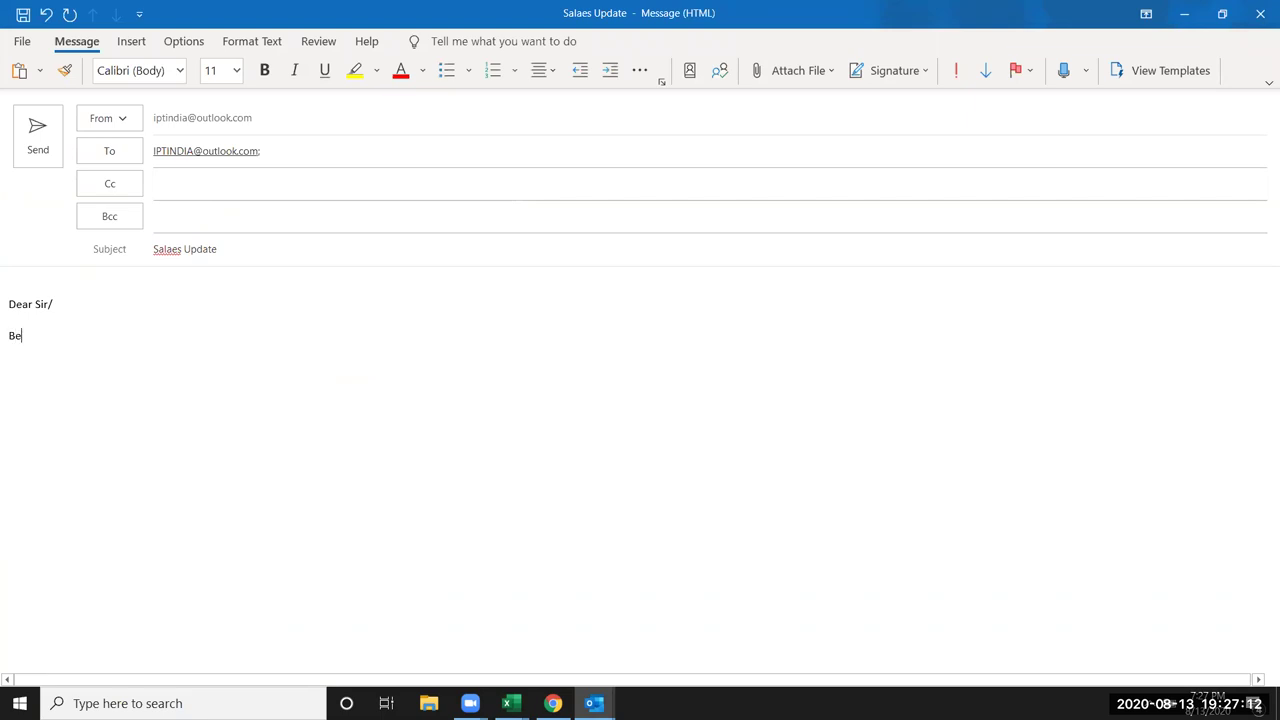
pyautogui.write('llow are ')
pyautogui.write('Sales Update')
pyautogui.press('Return')
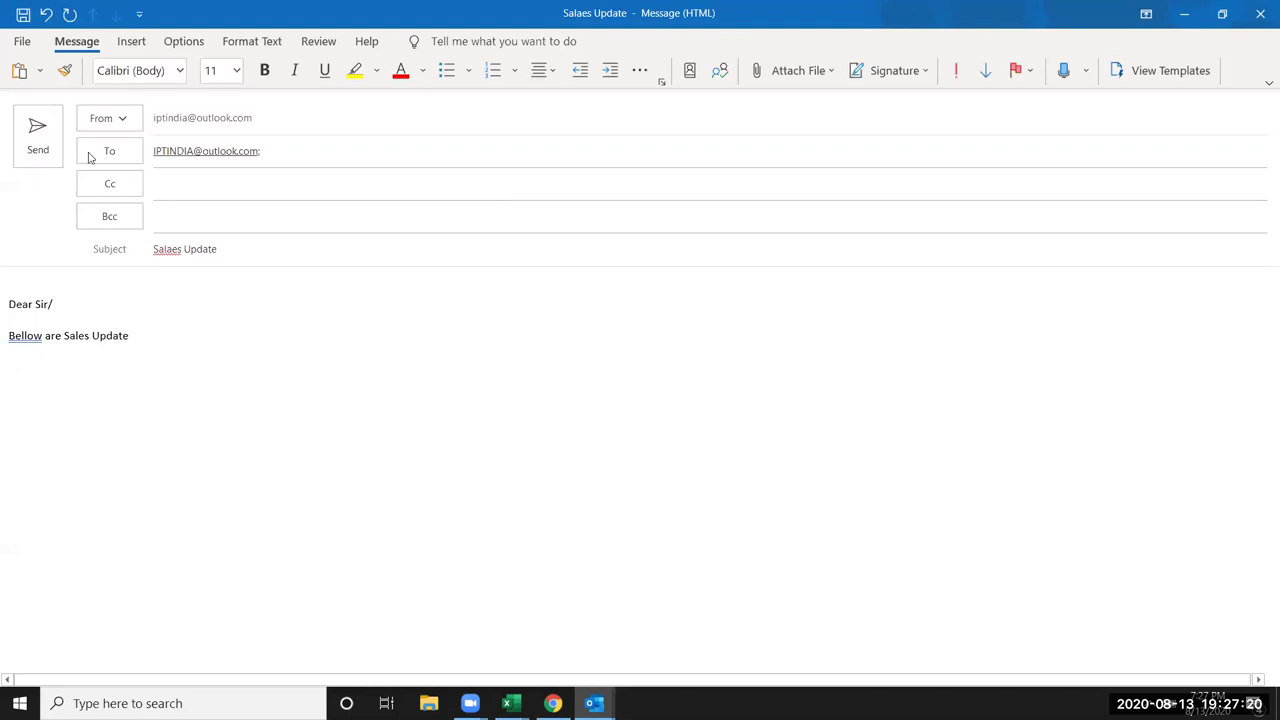
pyautogui.write('Thanks')
pyautogui.press('Return')
pyautogui.write('Sujeet')
# Correct 'Bellow' to 'Below' and add blank lines above the sign-off for the table
pyautogui.press('Up')
pyautogui.press('Up')
pyautogui.press('Up')
pyautogui.rightClick(22, 337)
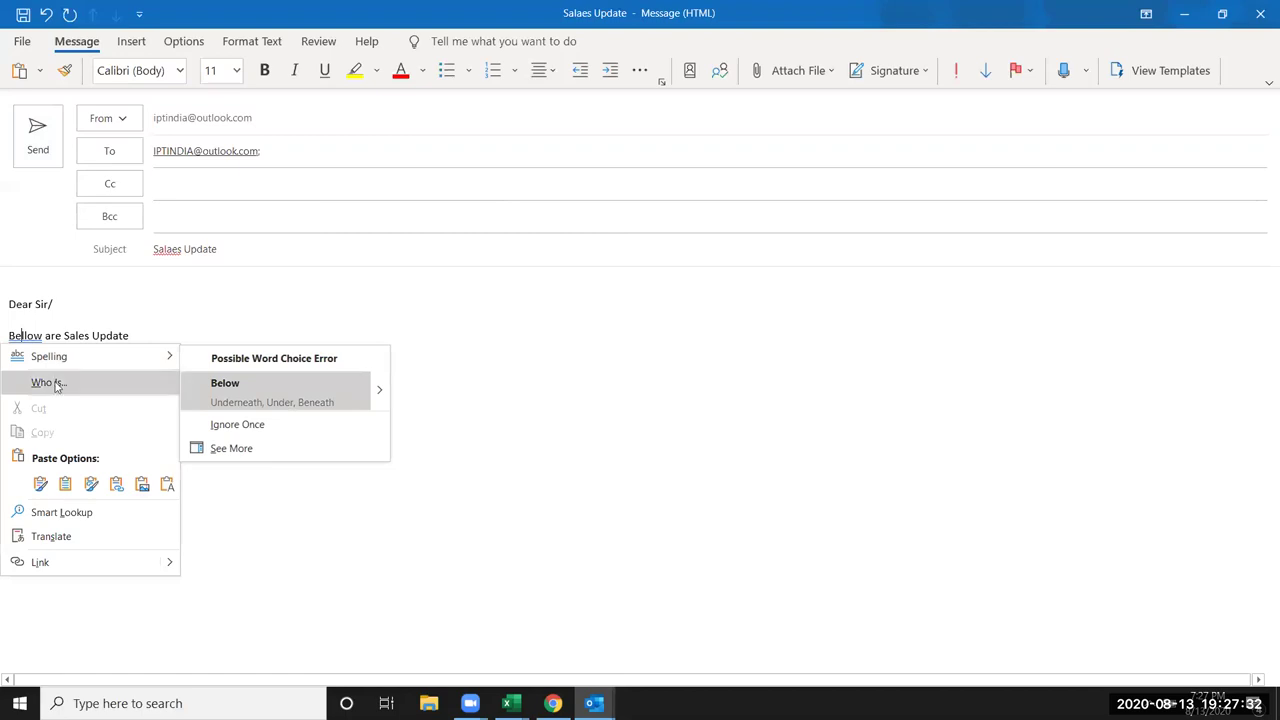
pyautogui.press('Escape')
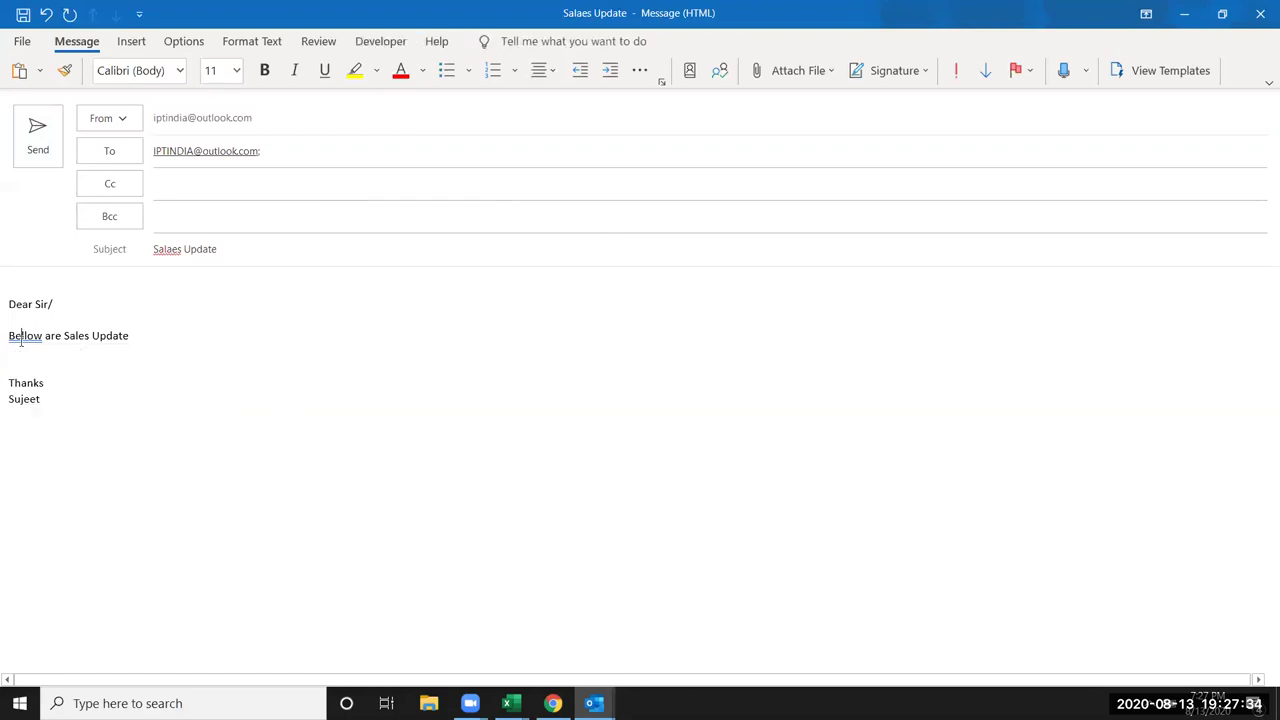
pyautogui.rightClick(21, 341)
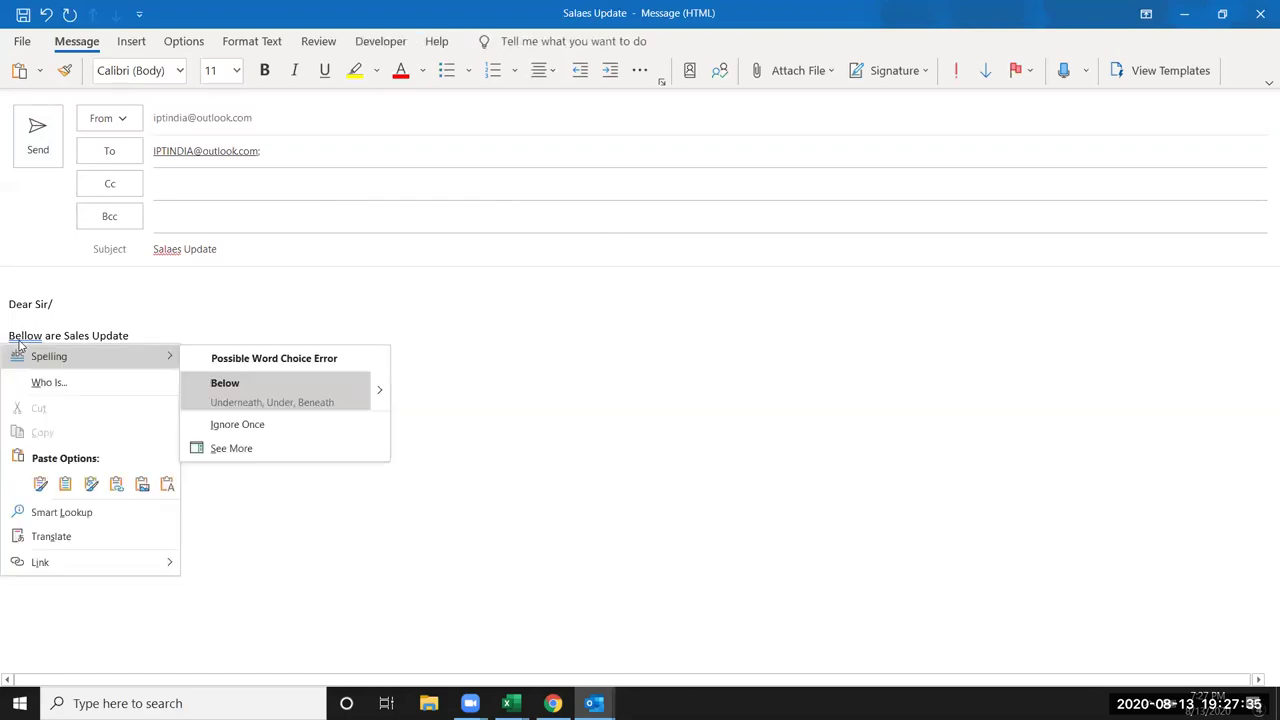
pyautogui.click(275, 393)
pyautogui.press('Return')
pyautogui.press('Return')
pyautogui.press('Return')
pyautogui.press('Return')
pyautogui.click(70, 377)
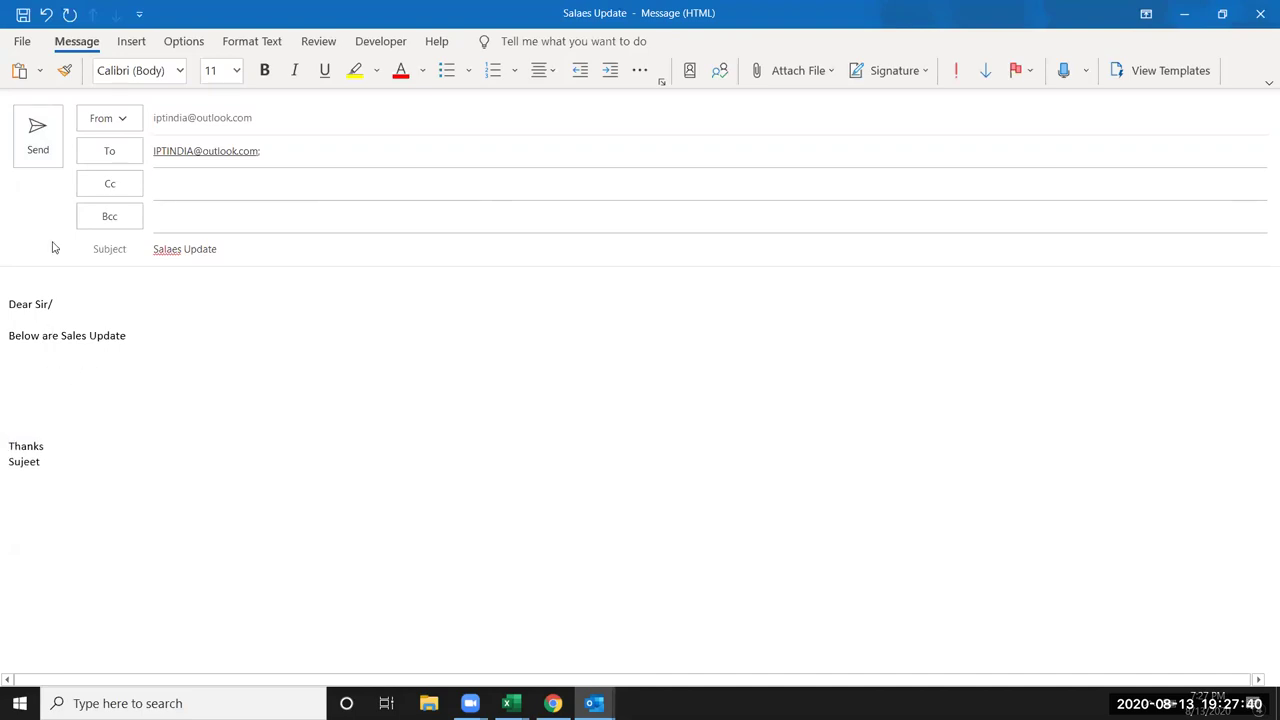
# Paste the copied table into the body as a linked Microsoft Excel Worksheet Object
pyautogui.click(35, 78)
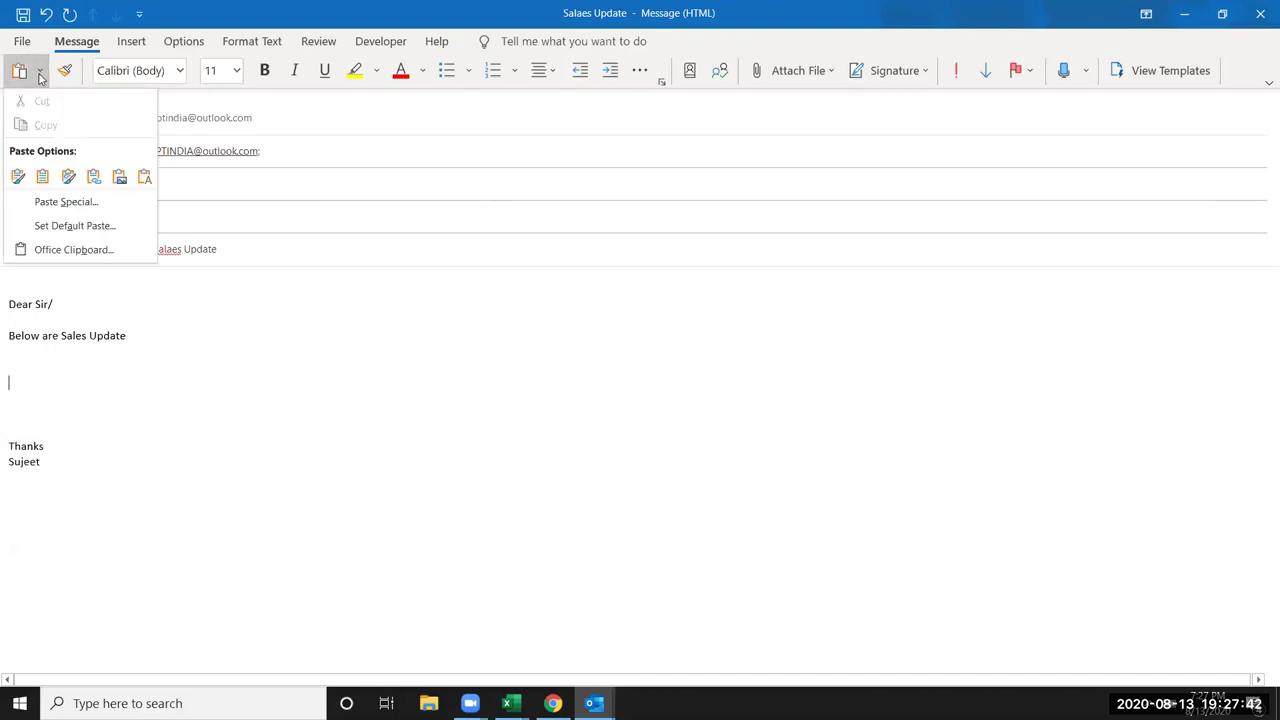
pyautogui.click(86, 207)
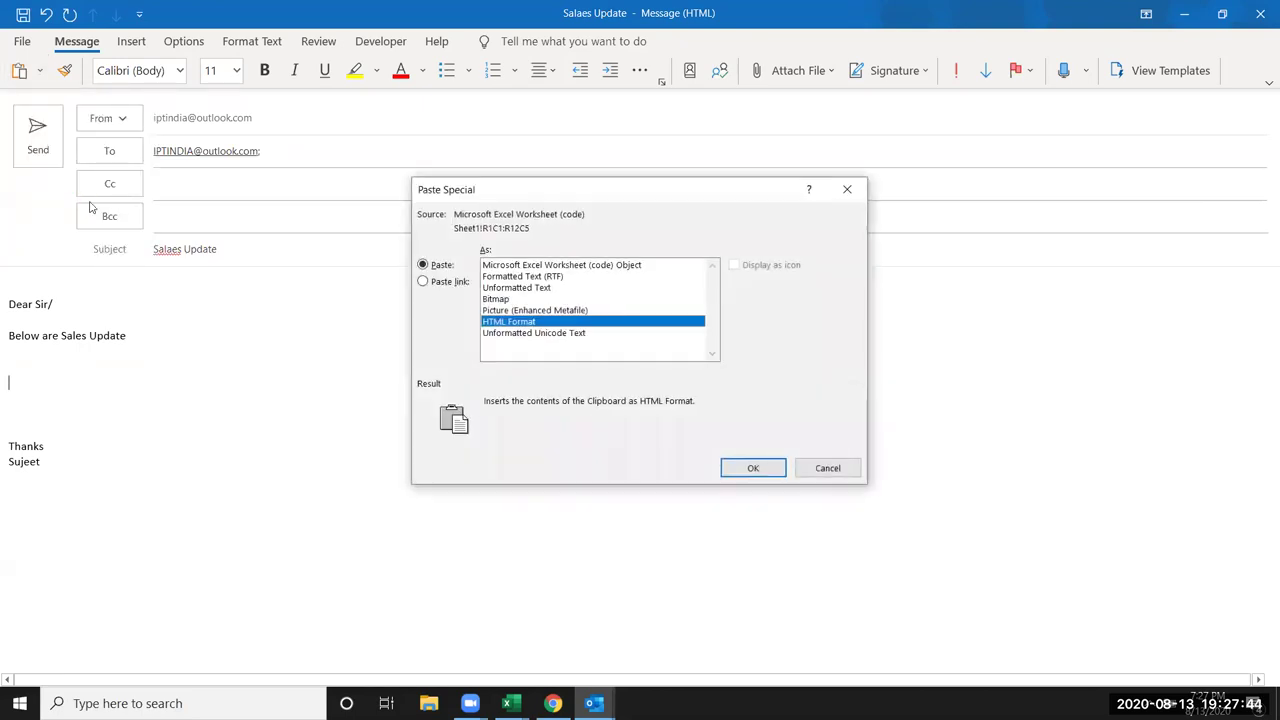
pyautogui.click(453, 283)
pyautogui.click(545, 265)
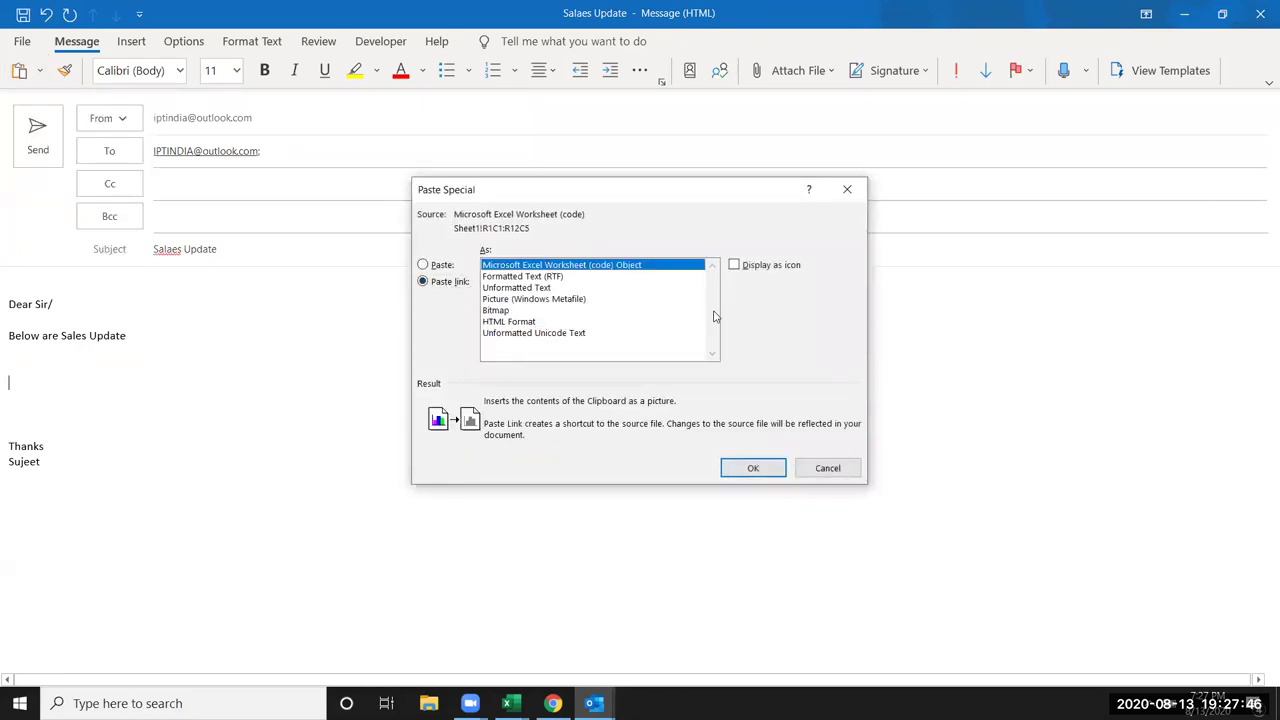
pyautogui.click(760, 468)
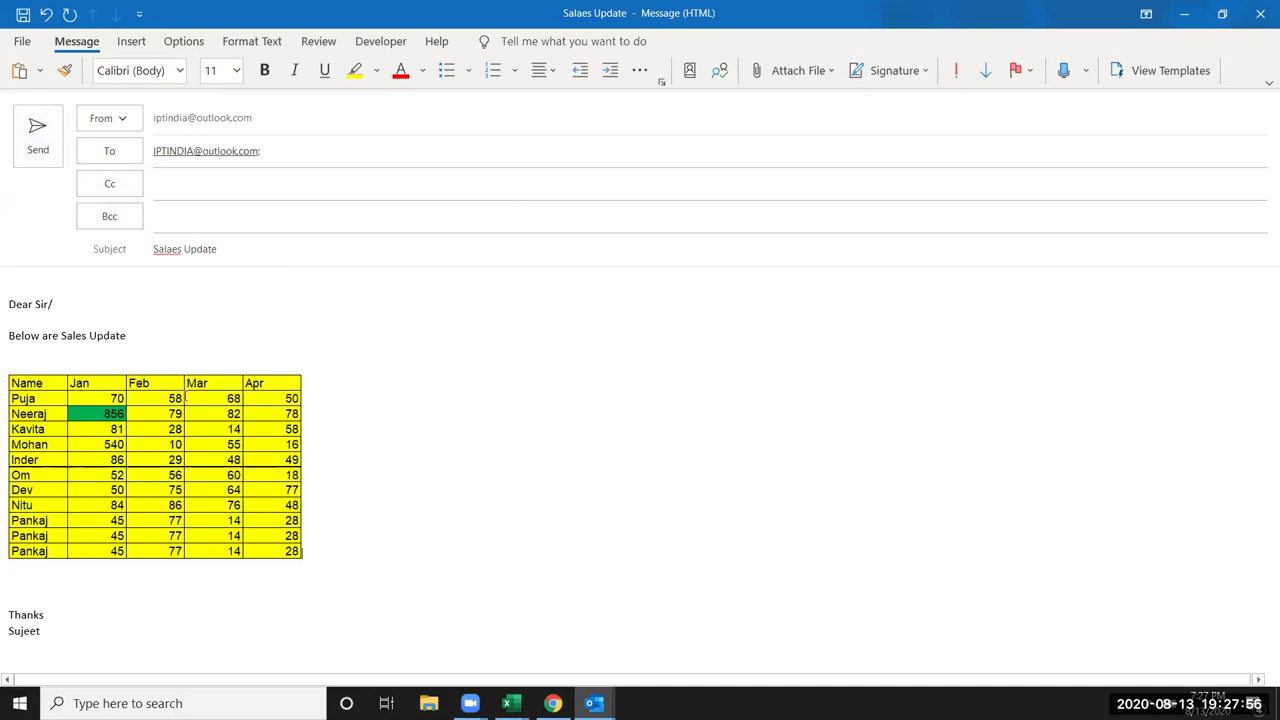
pyautogui.click(187, 400)
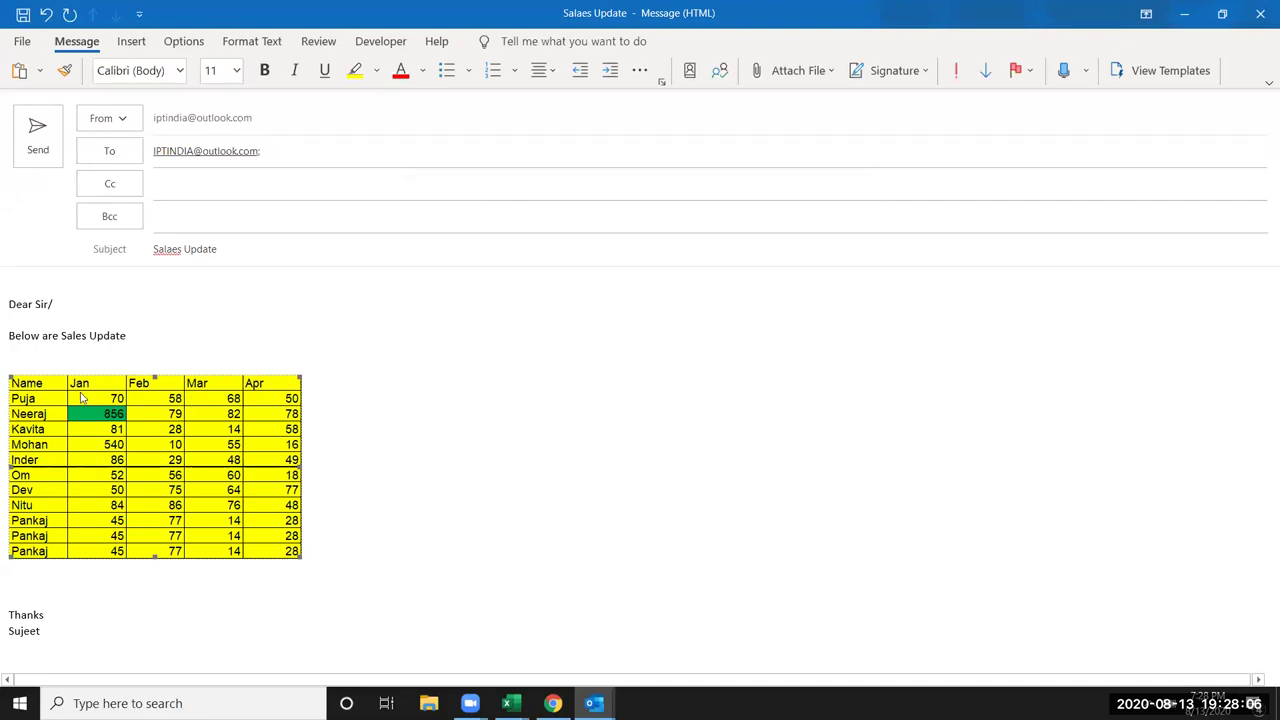
# Save the message as an Outlook Template named 'Salaes Update' on the Desktop
pyautogui.click(40, 68)
pyautogui.click(26, 44)
pyautogui.click(26, 44)
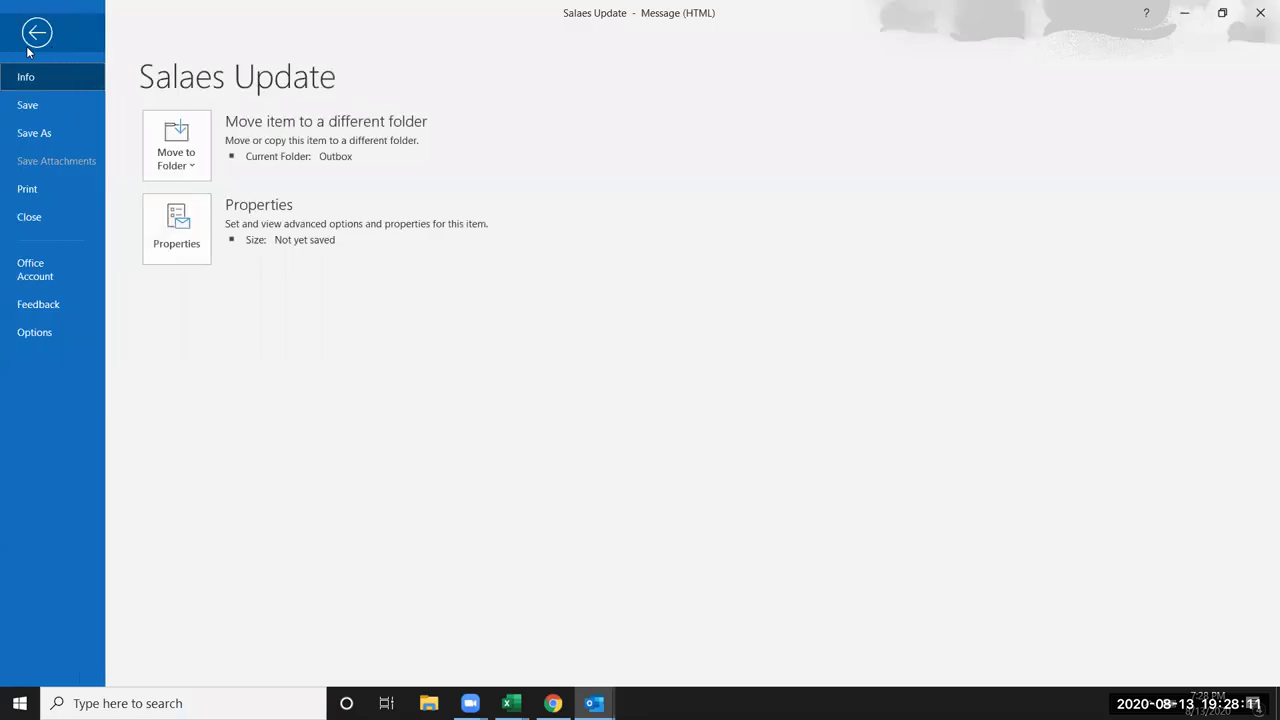
pyautogui.click(46, 139)
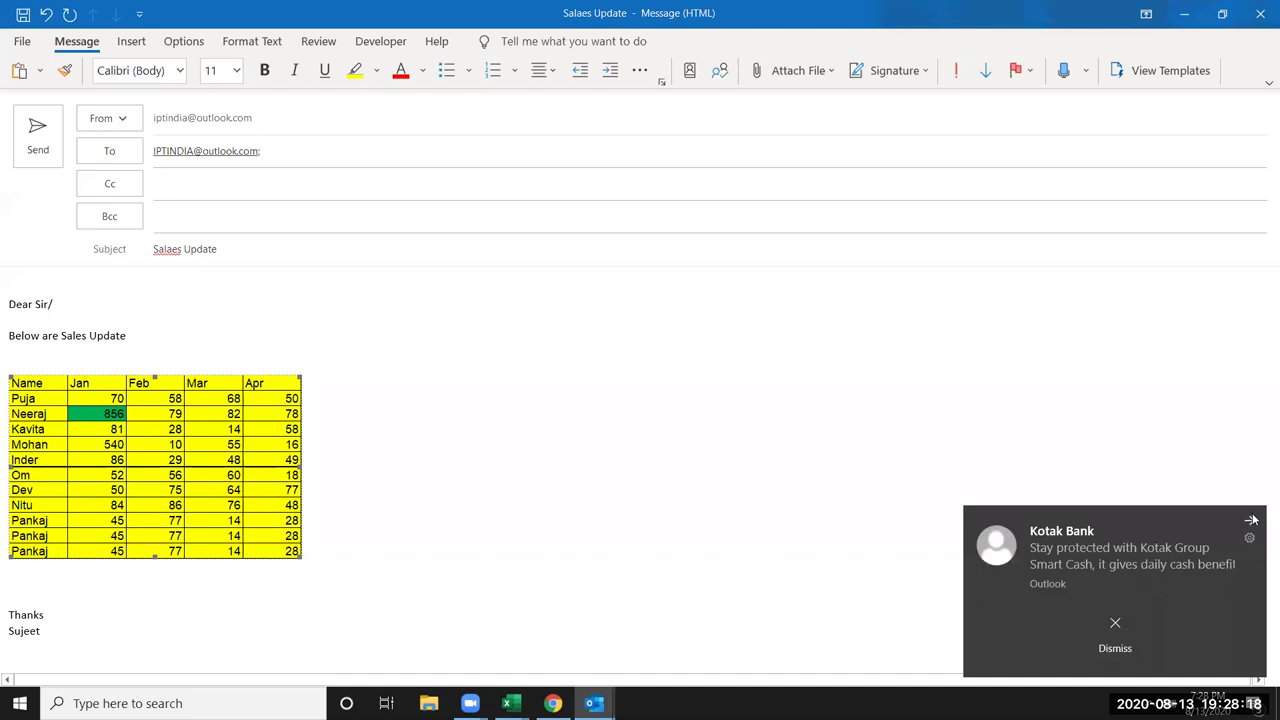
pyautogui.click(1249, 522)
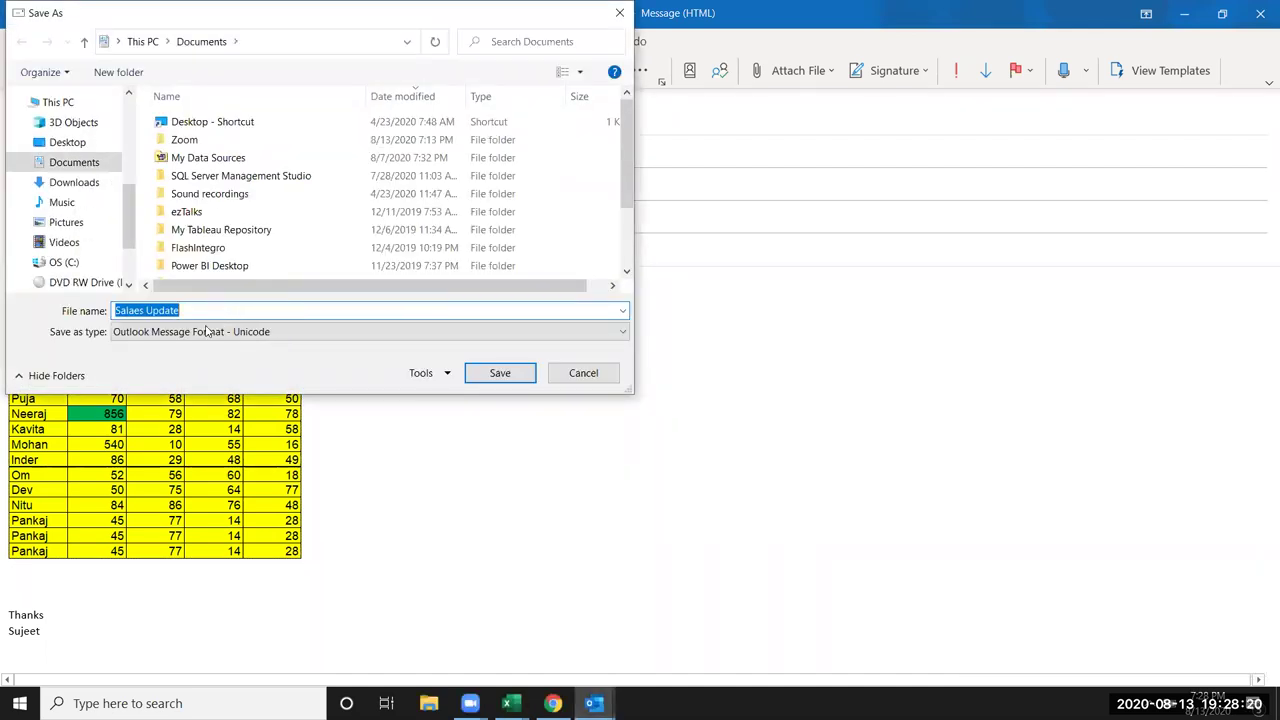
pyautogui.click(205, 332)
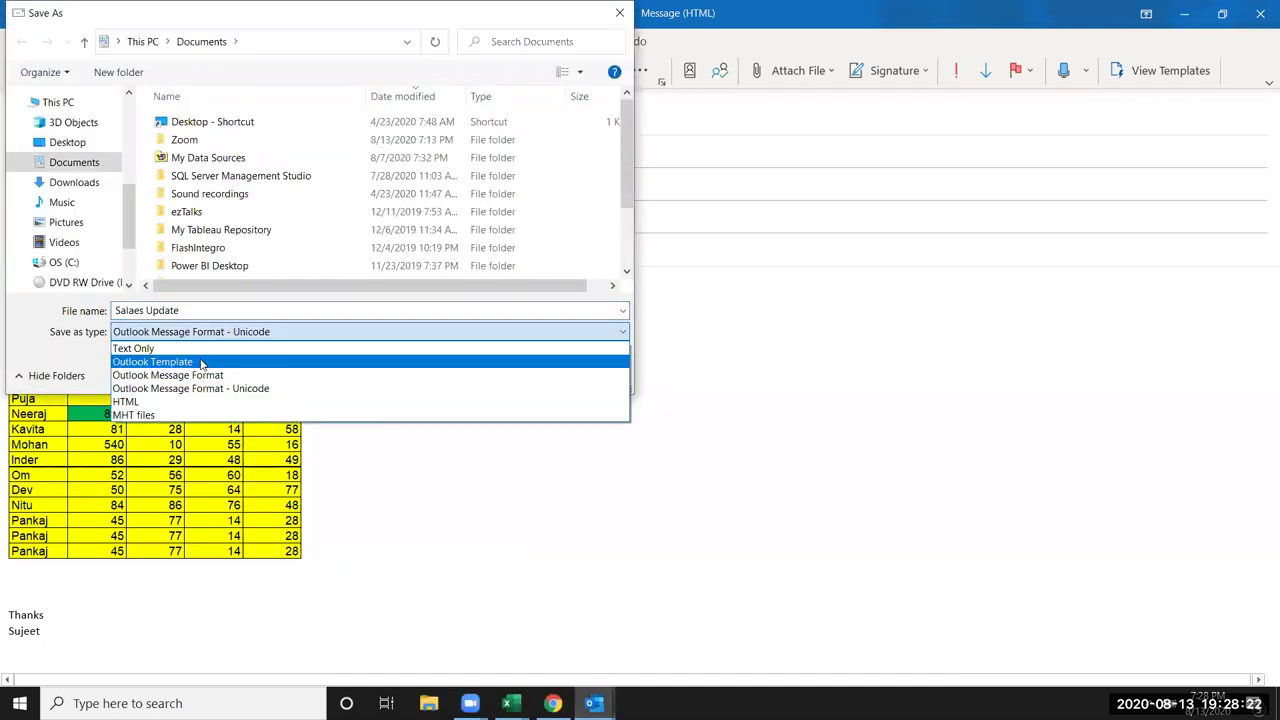
pyautogui.click(201, 361)
pyautogui.click(83, 147)
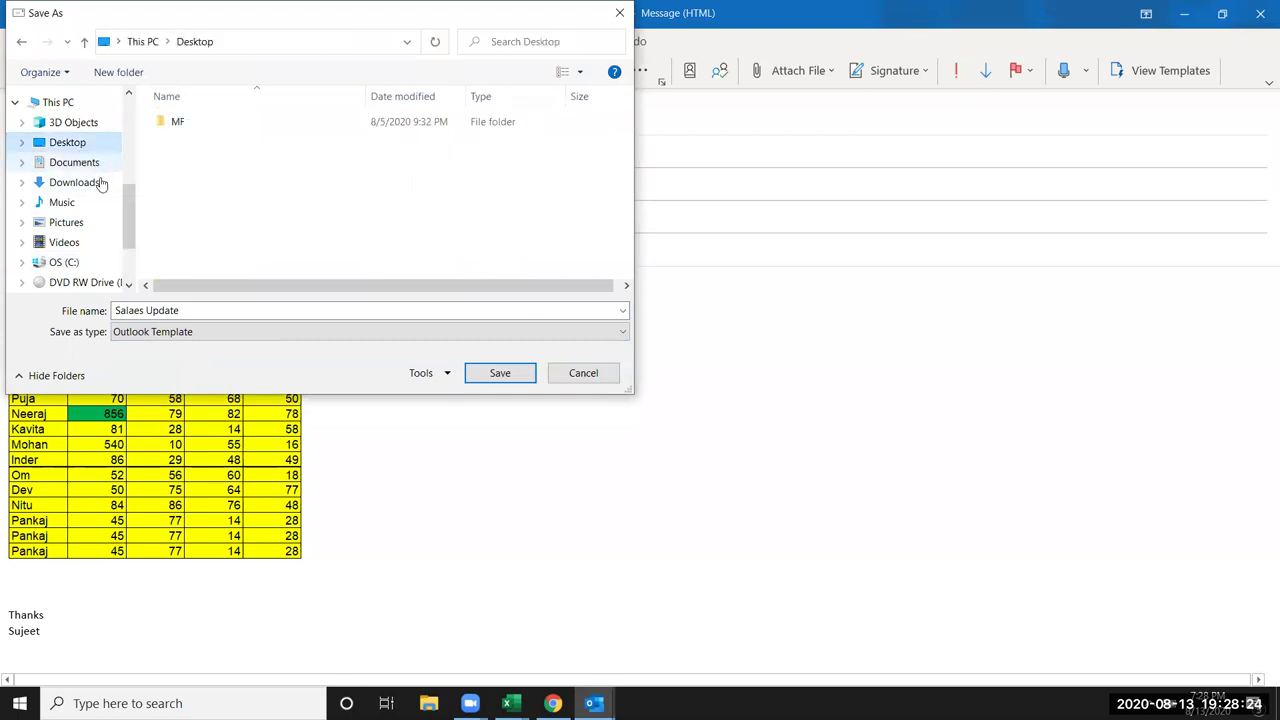
pyautogui.click(505, 374)
# Close the message without saving changes and show the desktop
pyautogui.click(1260, 13)
pyautogui.click(645, 398)
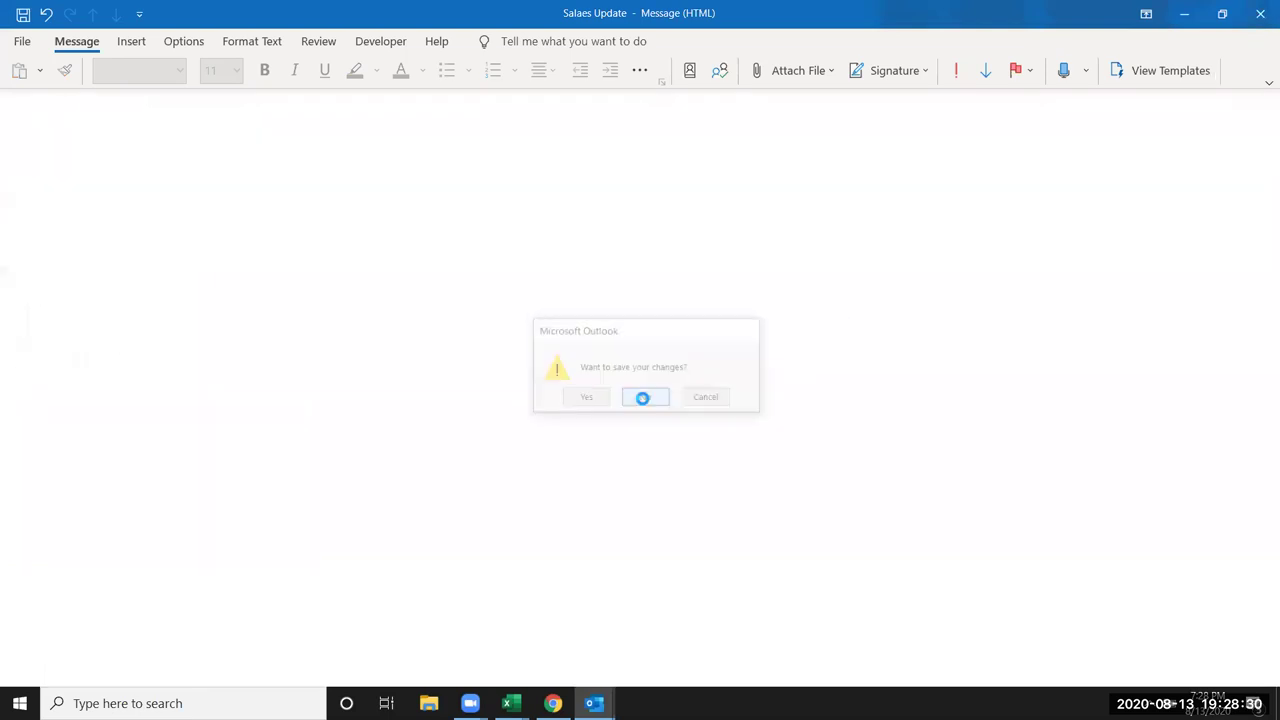
pyautogui.press('super+d')
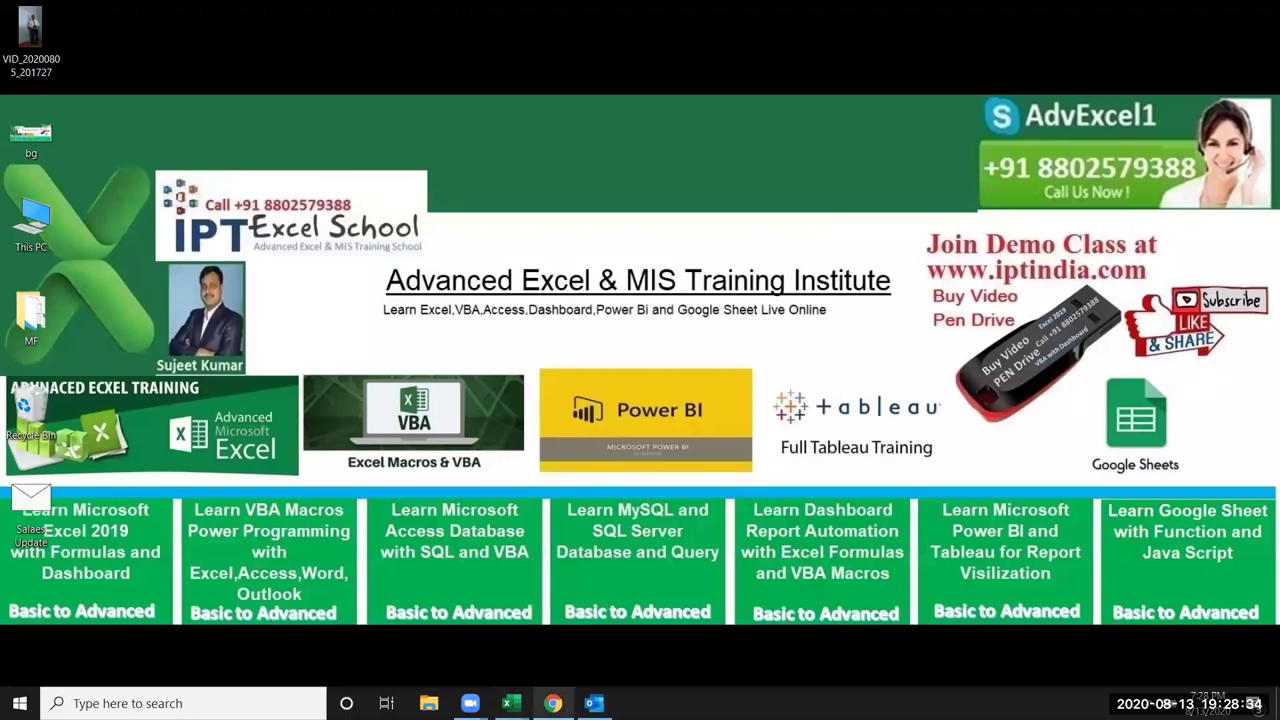
# In Book1, fill the table A1:E12 light green
pyautogui.click(511, 703)
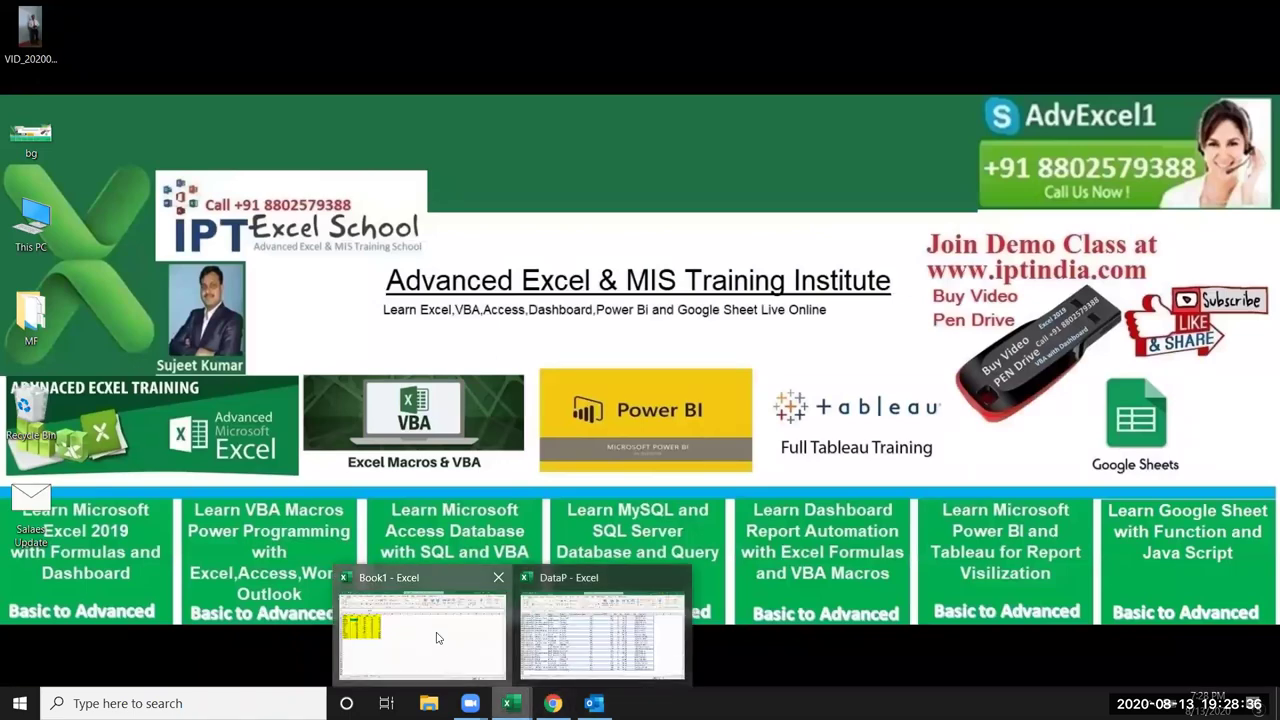
pyautogui.moveTo(510, 703)
pyautogui.click(437, 636)
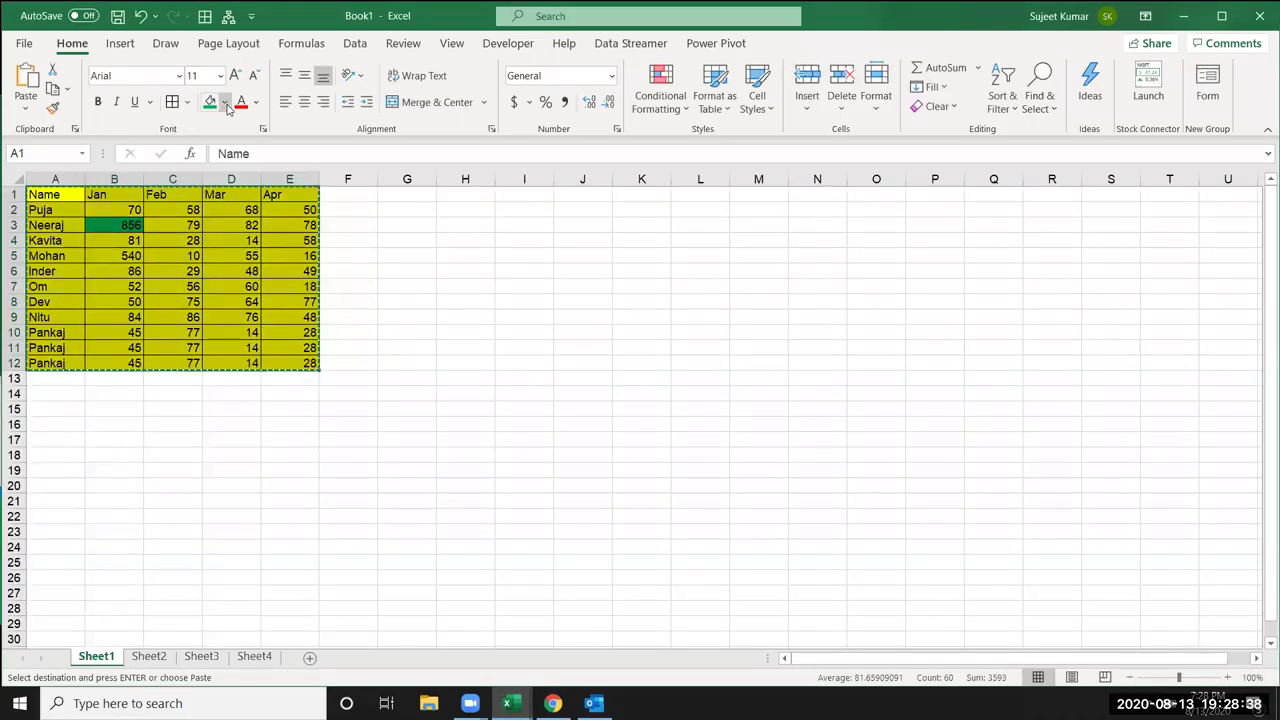
pyautogui.click(225, 103)
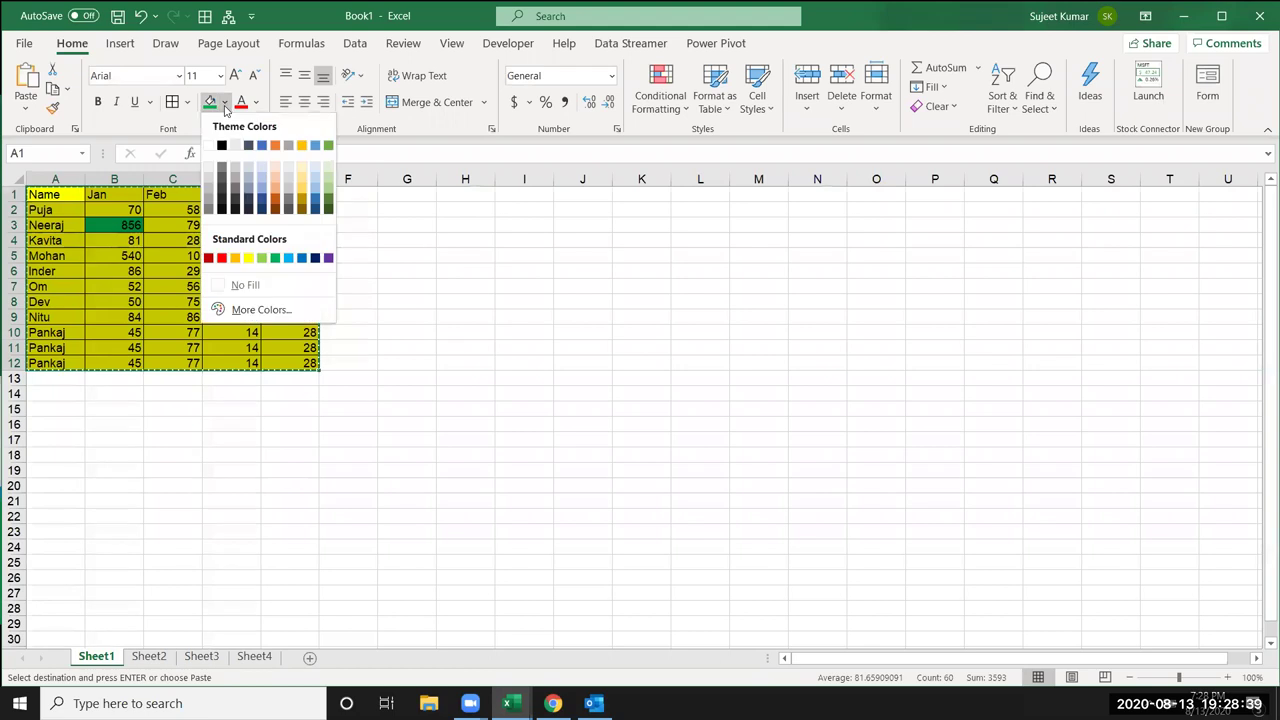
pyautogui.click(261, 257)
pyautogui.click(230, 300)
pyautogui.click(503, 337)
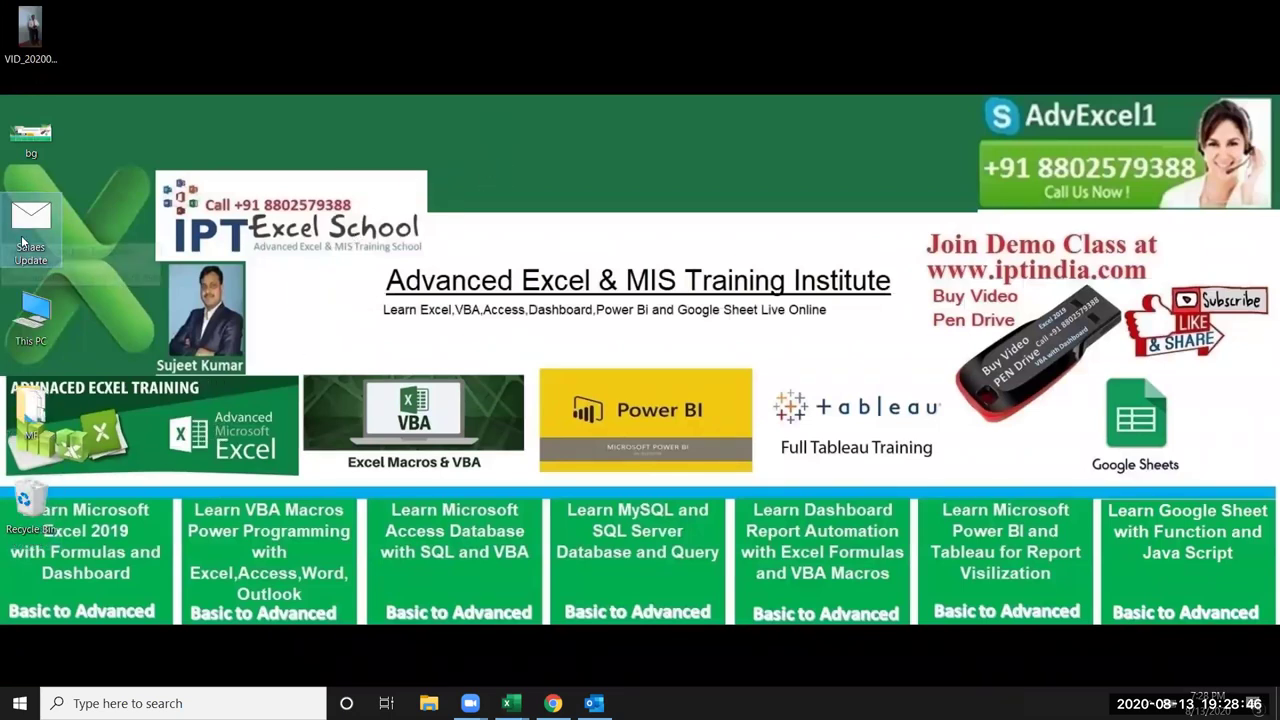
# Reopen the 'Salaes Update' template, update its links, and send the email
pyautogui.click(37, 216)
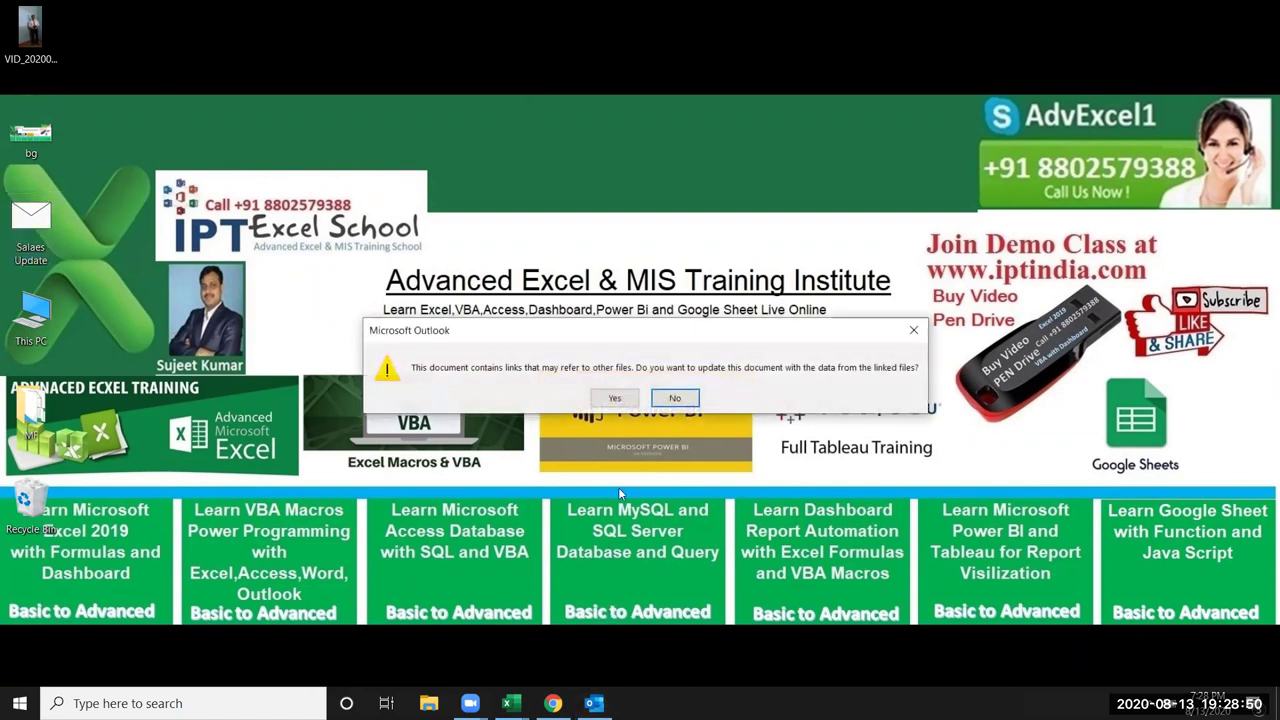
pyautogui.click(615, 399)
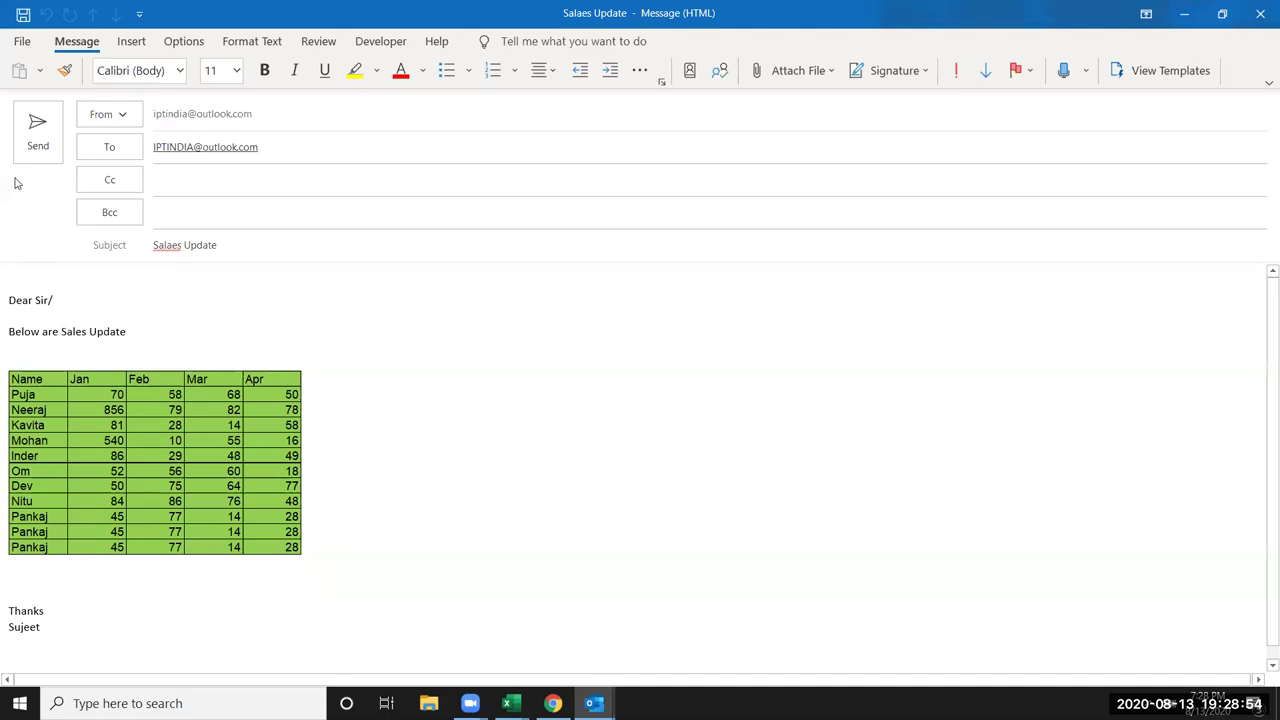
pyautogui.click(17, 140)
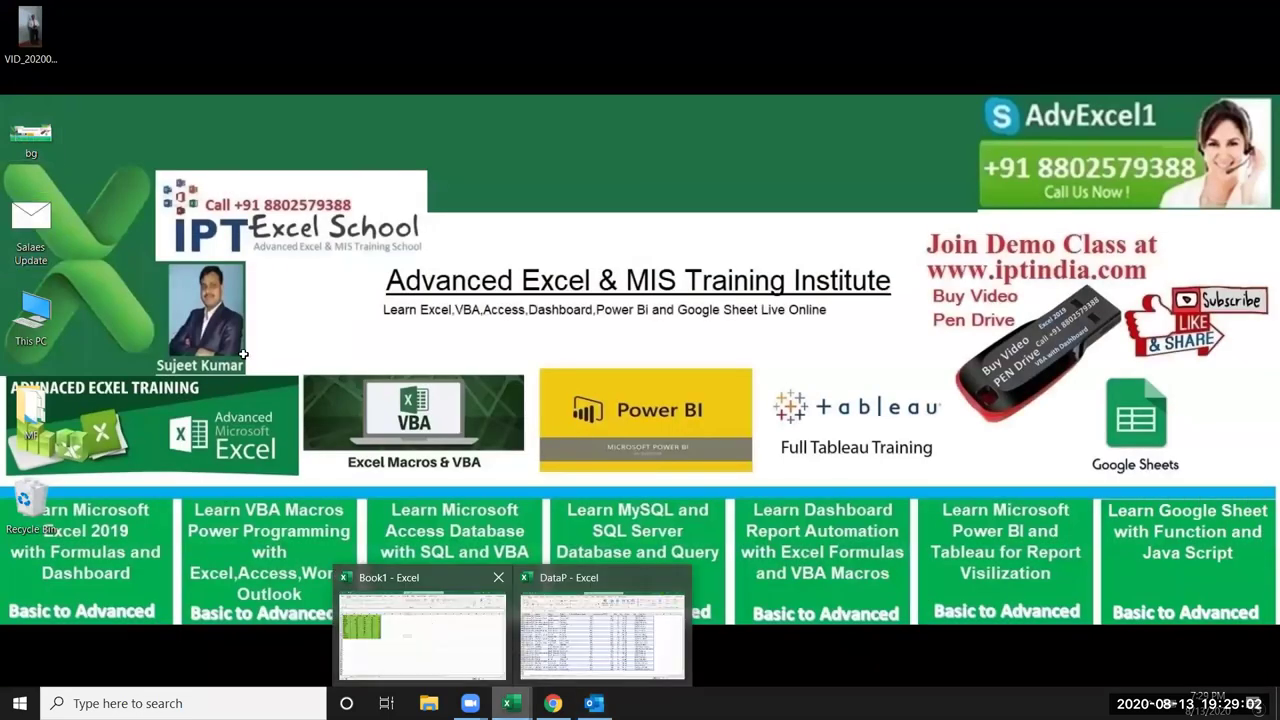
# Give table A1:E12 red font on a dark blue fill, then show the desktop
pyautogui.moveTo(510, 703)
pyautogui.click(475, 653)
pyautogui.moveTo(65, 197); pyautogui.dragTo(308, 366)
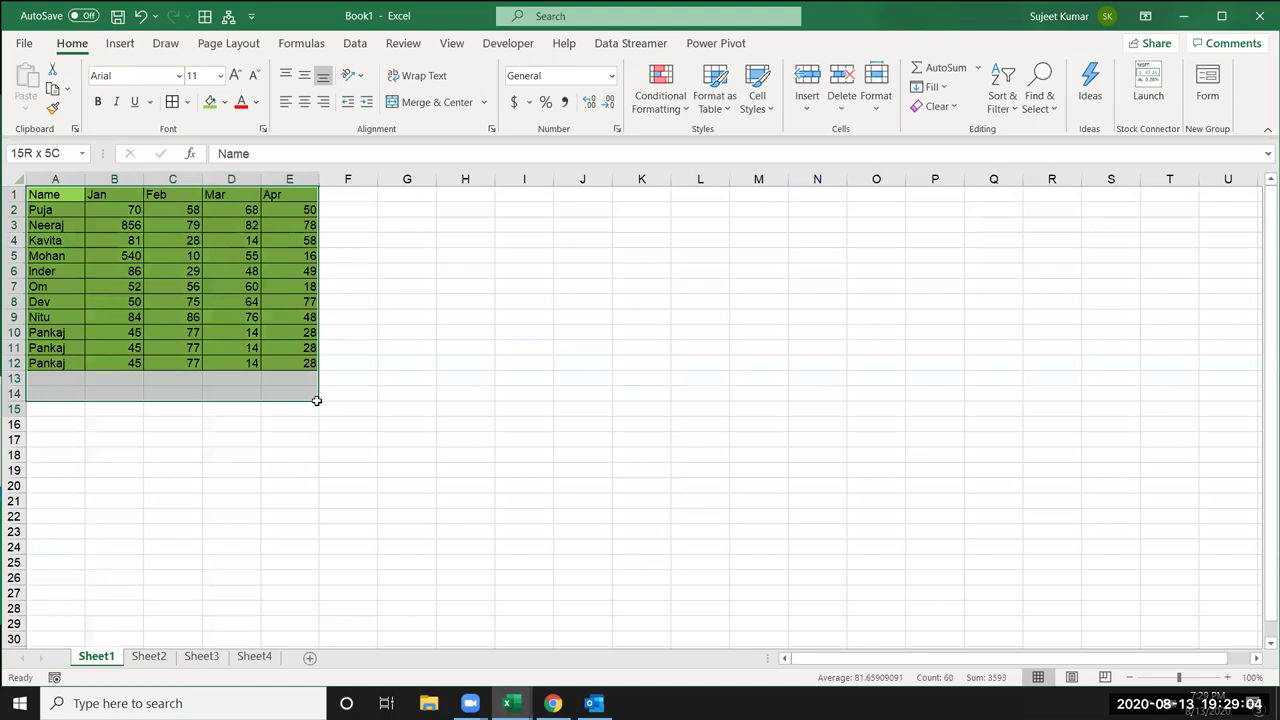
pyautogui.click(247, 103)
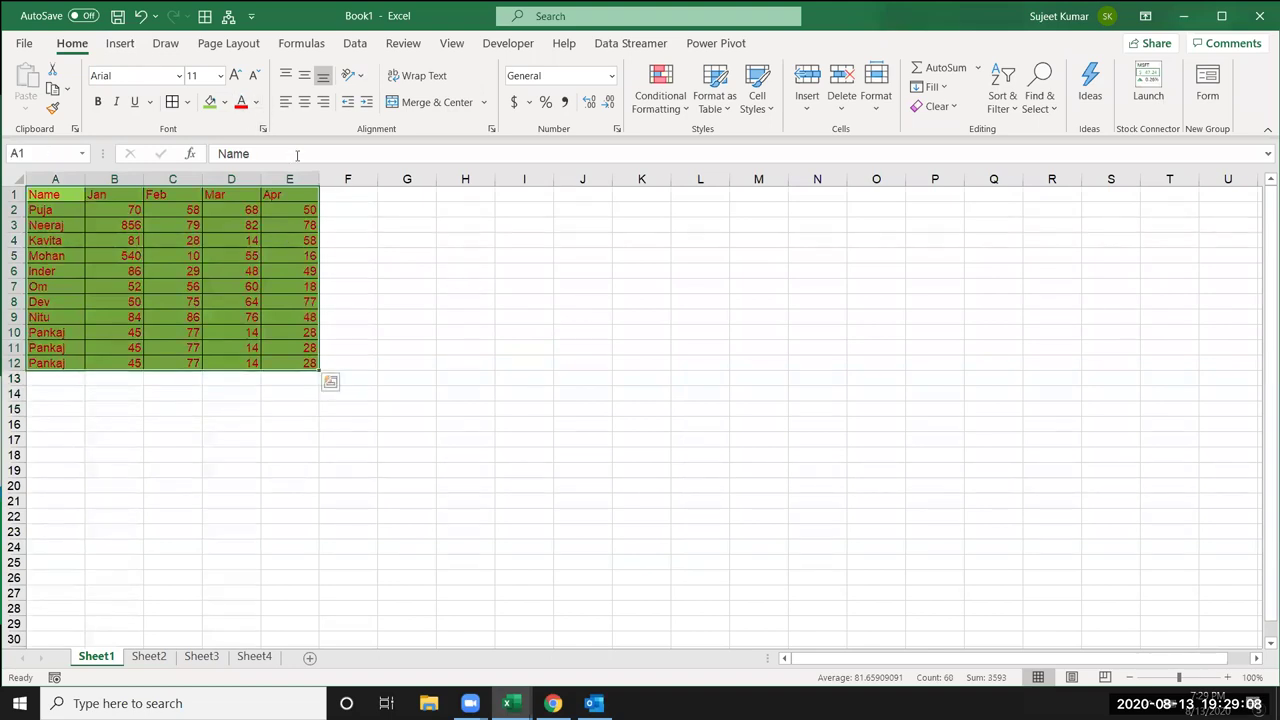
pyautogui.click(225, 102)
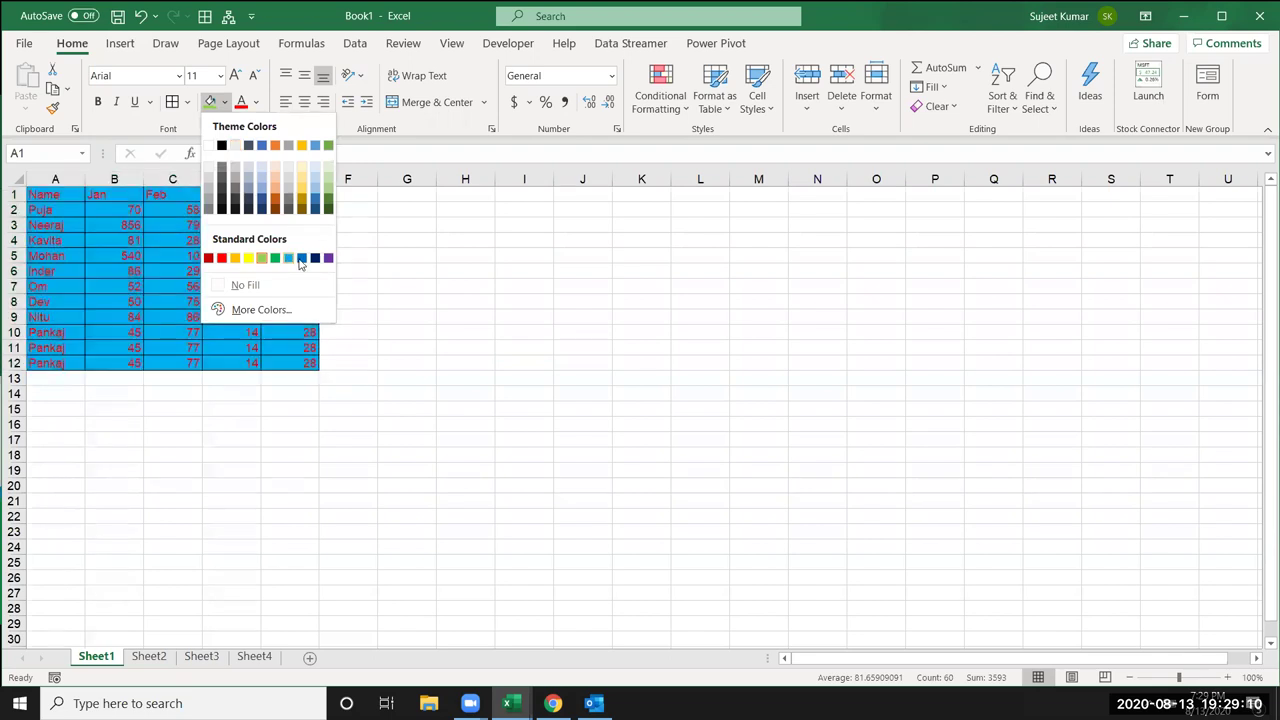
pyautogui.click(313, 259)
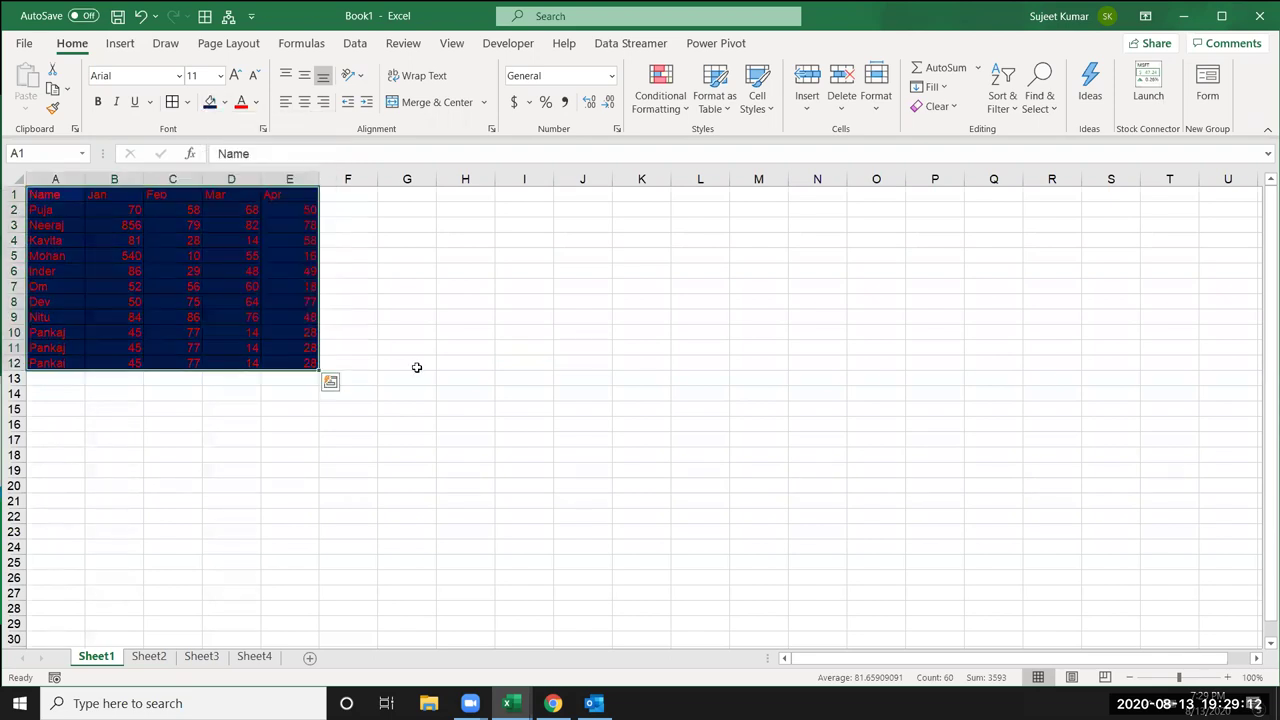
pyautogui.click(420, 390)
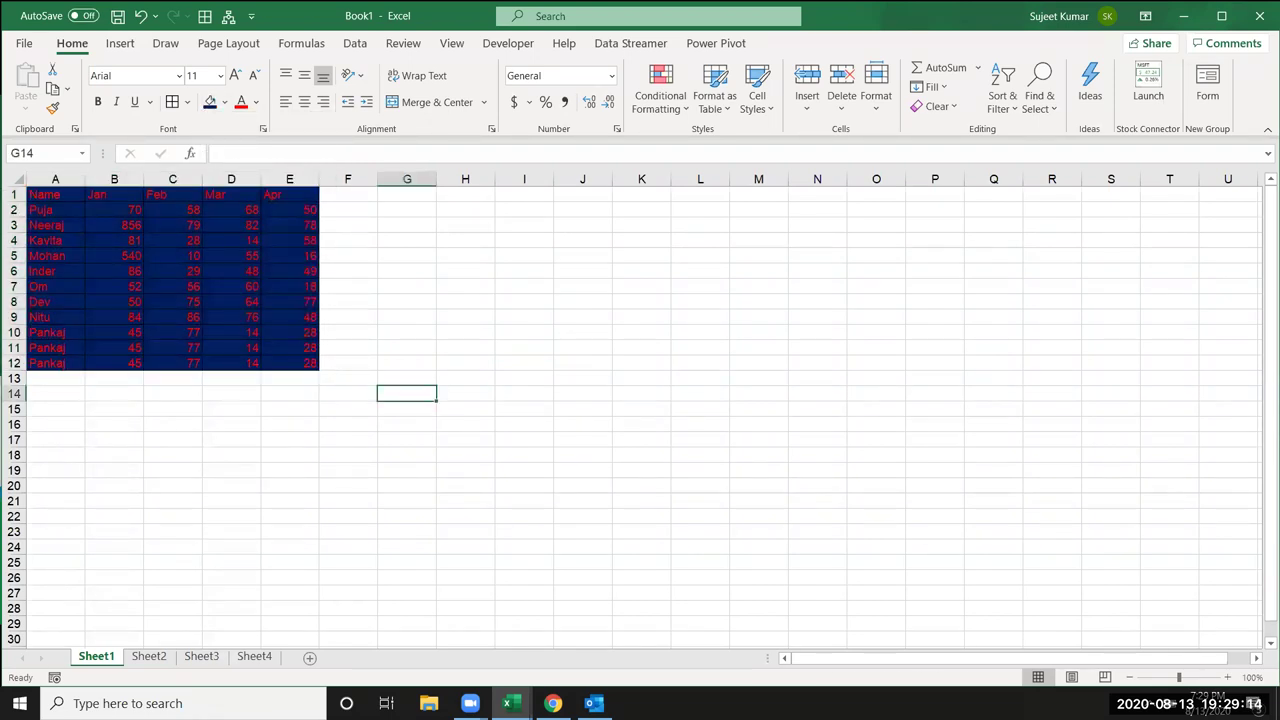
pyautogui.press('super+d')
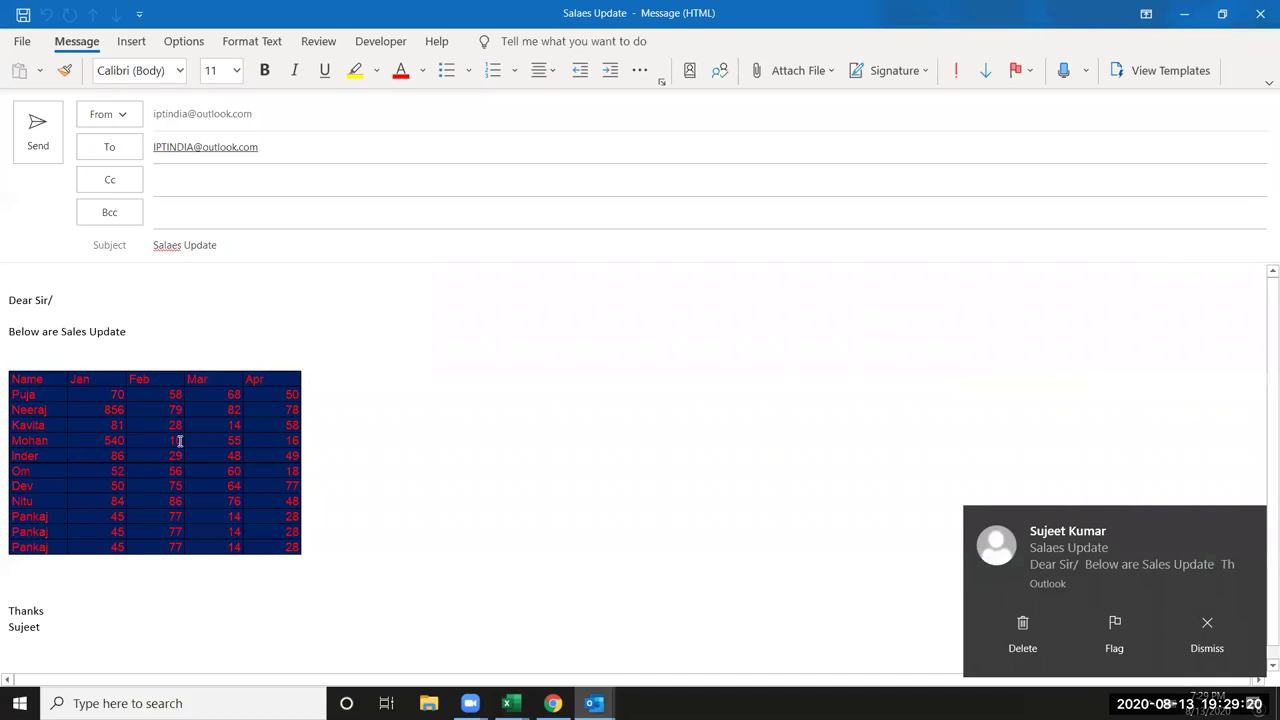
# Send the updated email, view the received 'Salaes Update' message, then close Outlook
pyautogui.click(59, 128)
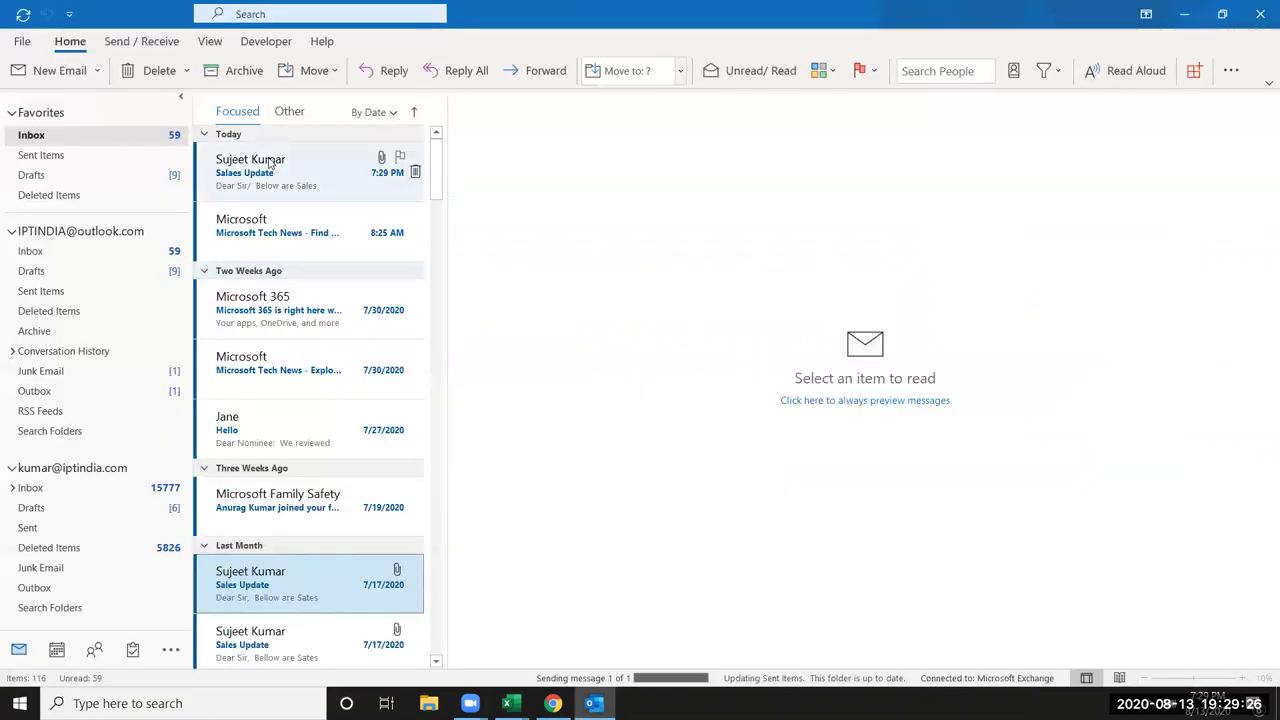
pyautogui.click(269, 163)
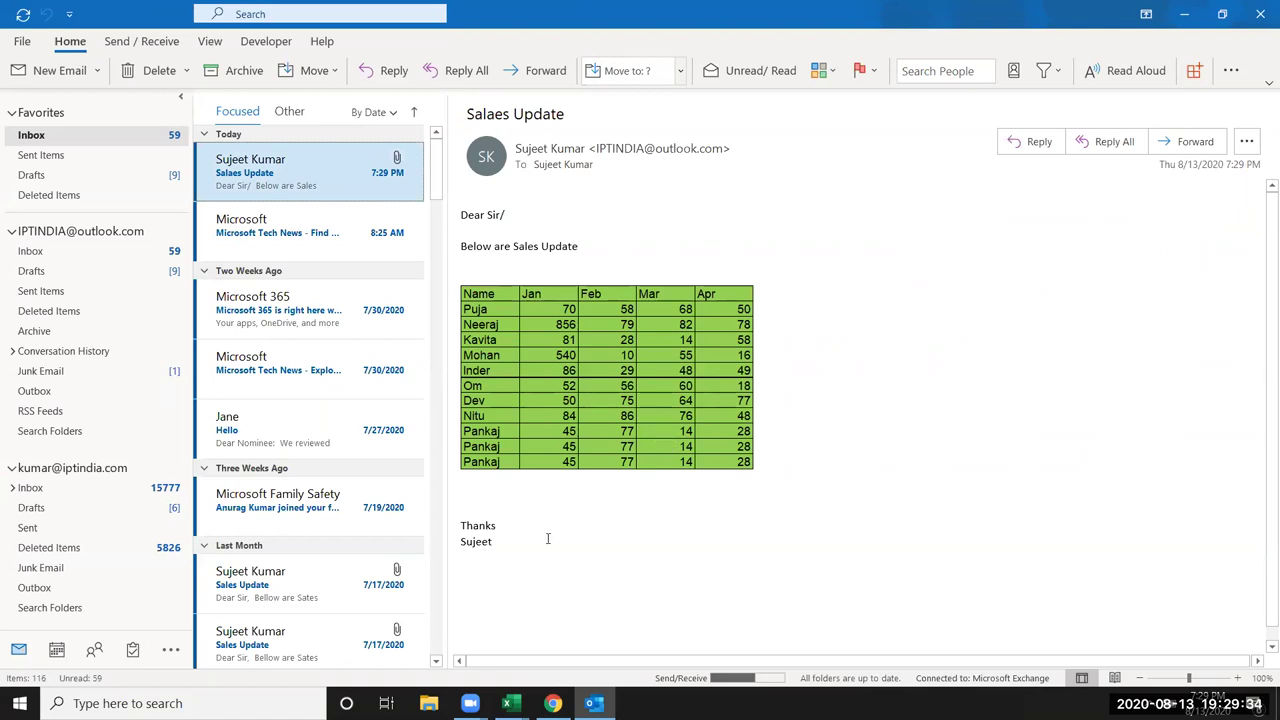
pyautogui.click(1260, 15)
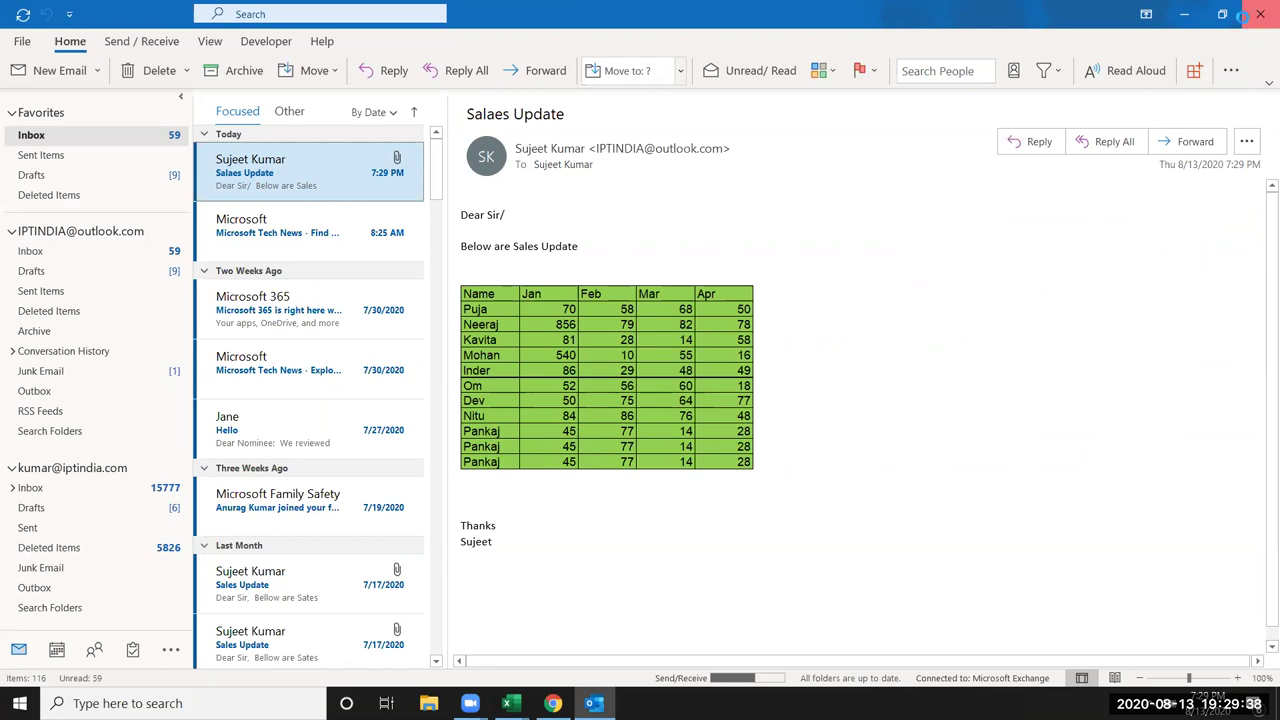